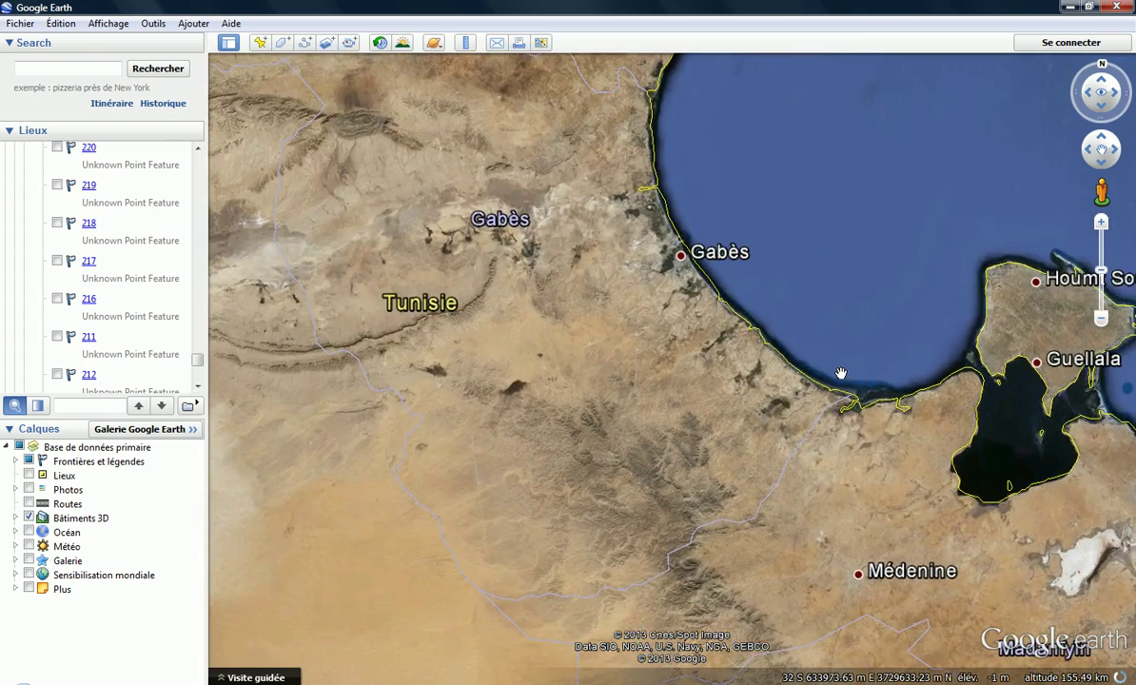
- Start a new path named Route over the desert valley west of Gabès, between the two mountain ridges
{"action": "scroll", "coordinate": [618, 333], "scroll_direction": "up", "scroll_amount": 3}
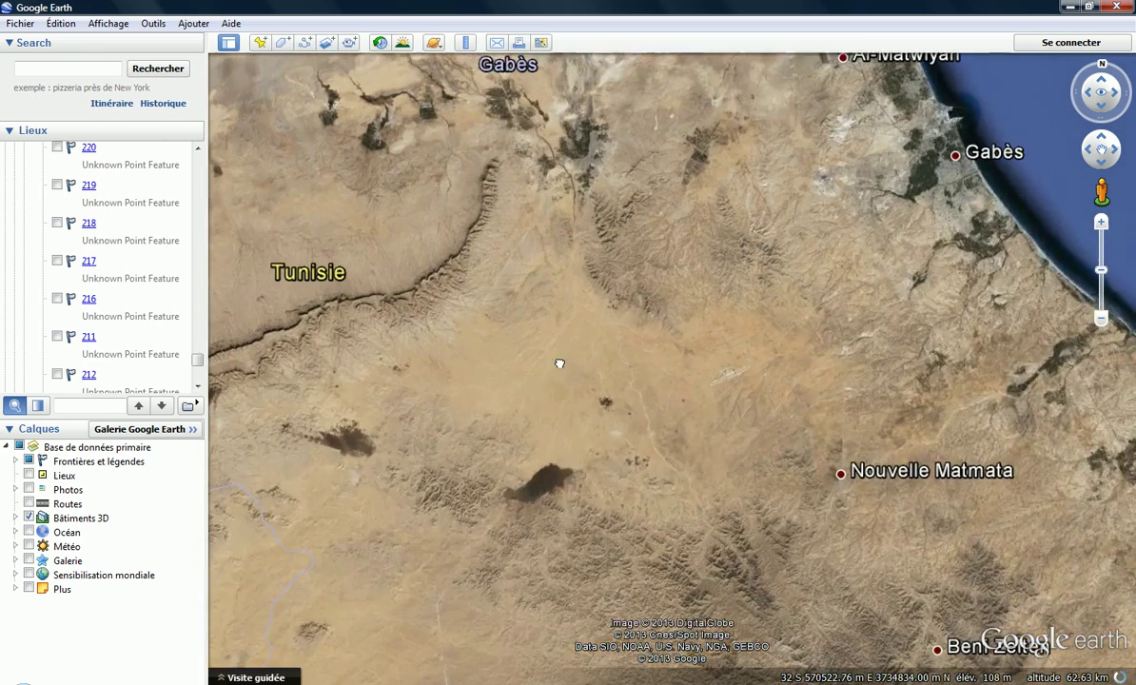
{"action": "scroll", "coordinate": [568, 310], "scroll_direction": "up", "scroll_amount": 3}
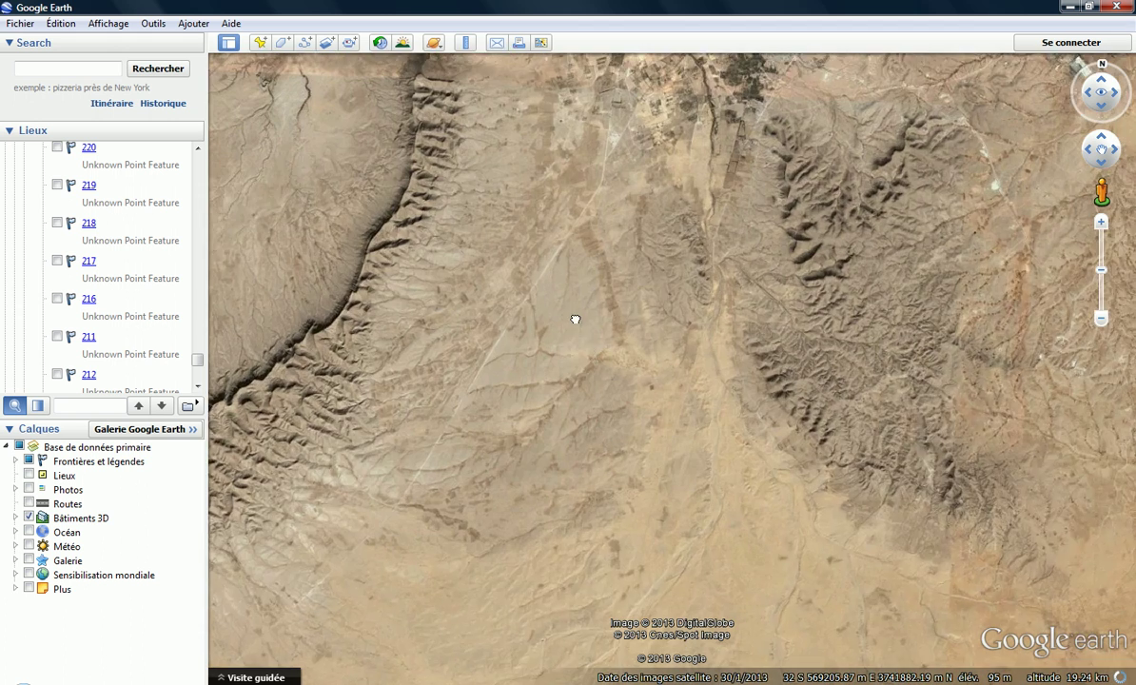
{"action": "left_click_drag", "start_coordinate": [575, 319], "coordinate": [676, 356]}
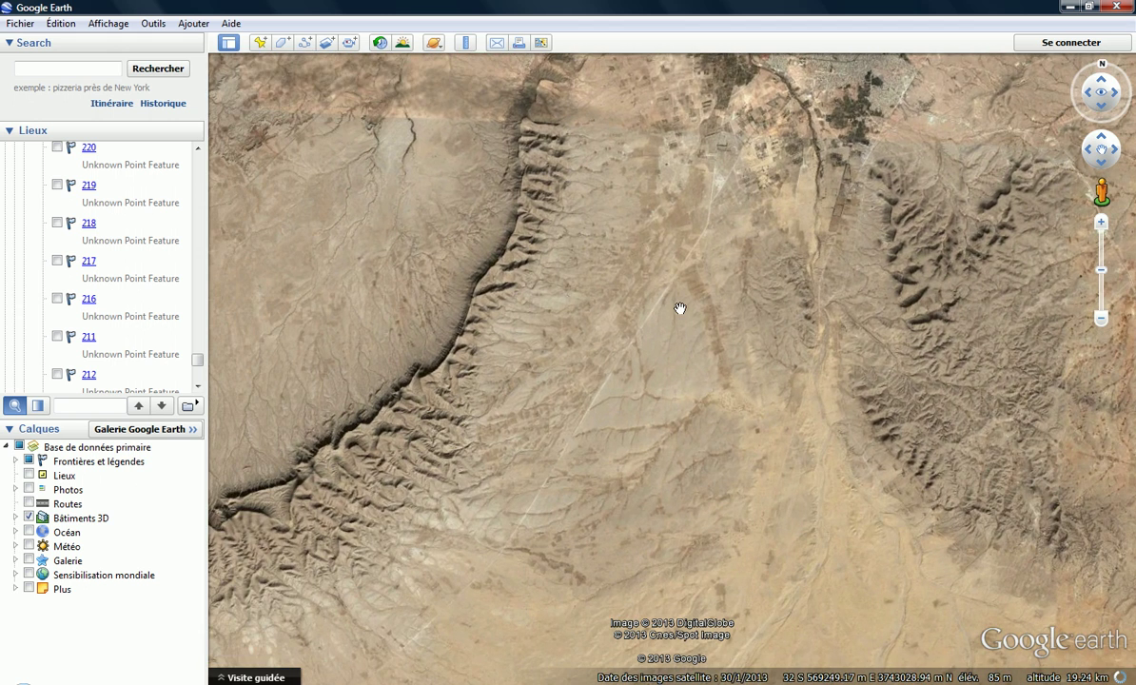
{"action": "left_click_drag", "start_coordinate": [668, 311], "coordinate": [664, 294]}
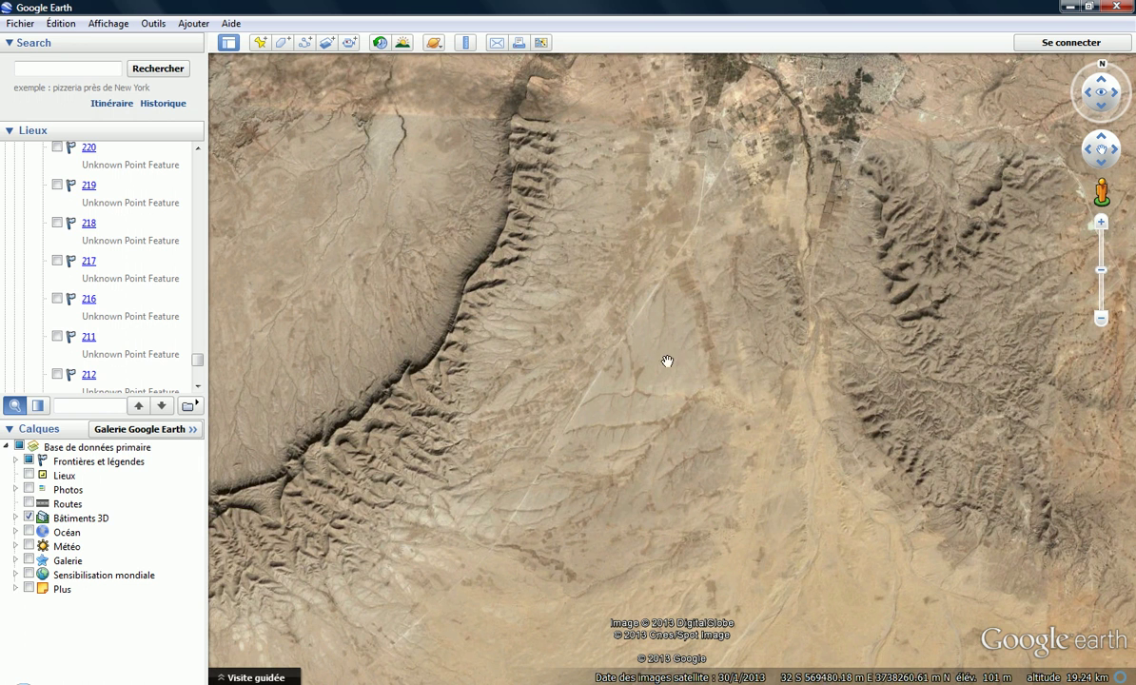
{"action": "left_click", "coordinate": [193, 24]}
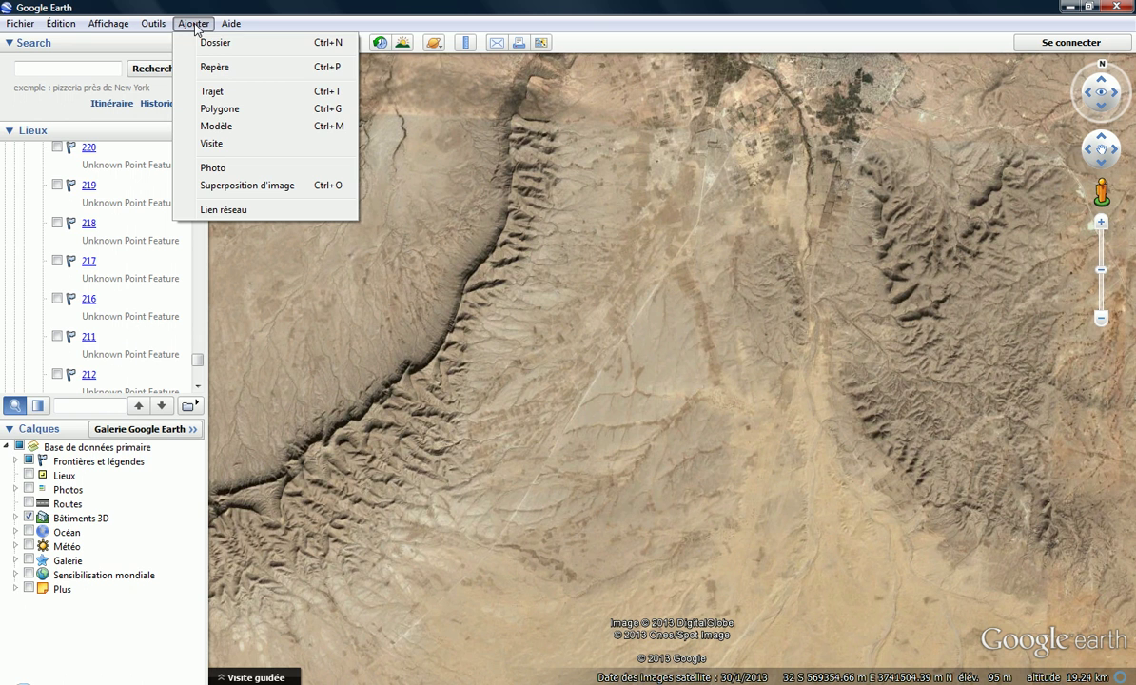
{"action": "left_click", "coordinate": [247, 96]}
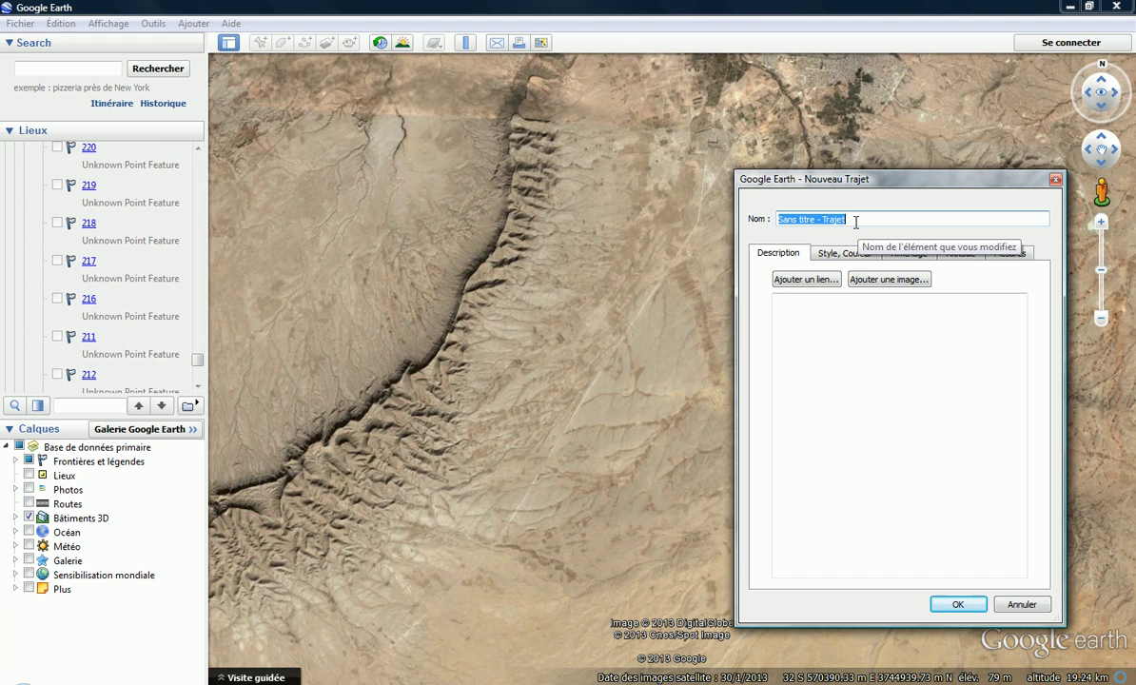
{"action": "type", "text": "R"}
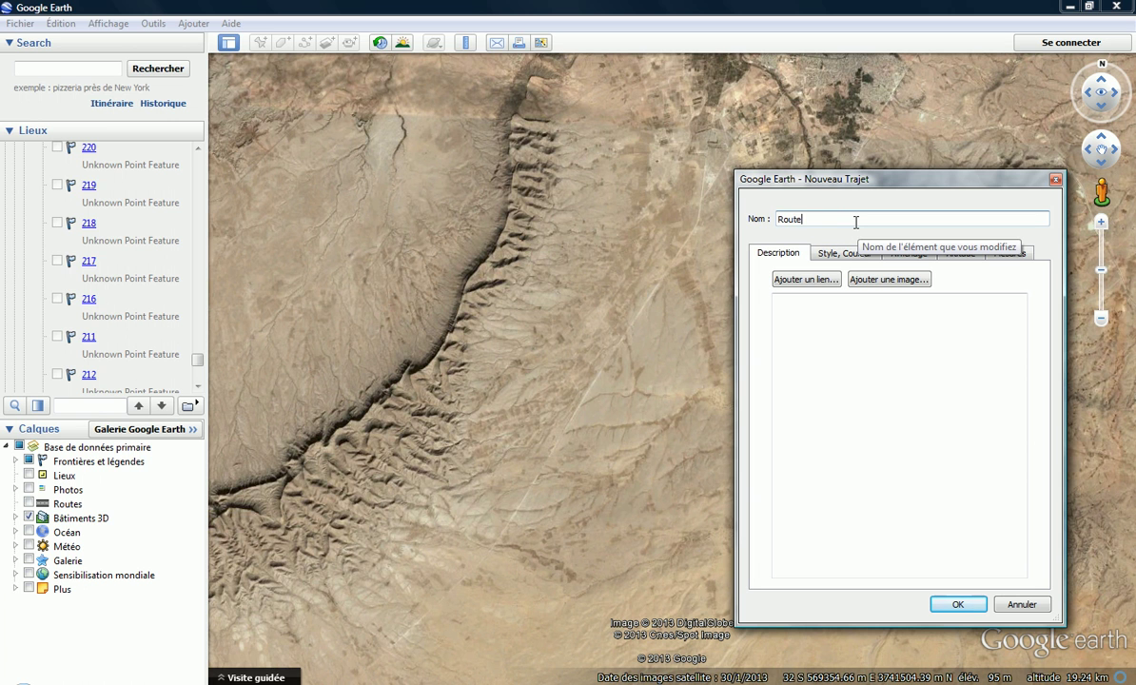
{"action": "type", "text": "oute"}
{"action": "left_click_drag", "start_coordinate": [805, 180], "coordinate": [845, 180]}
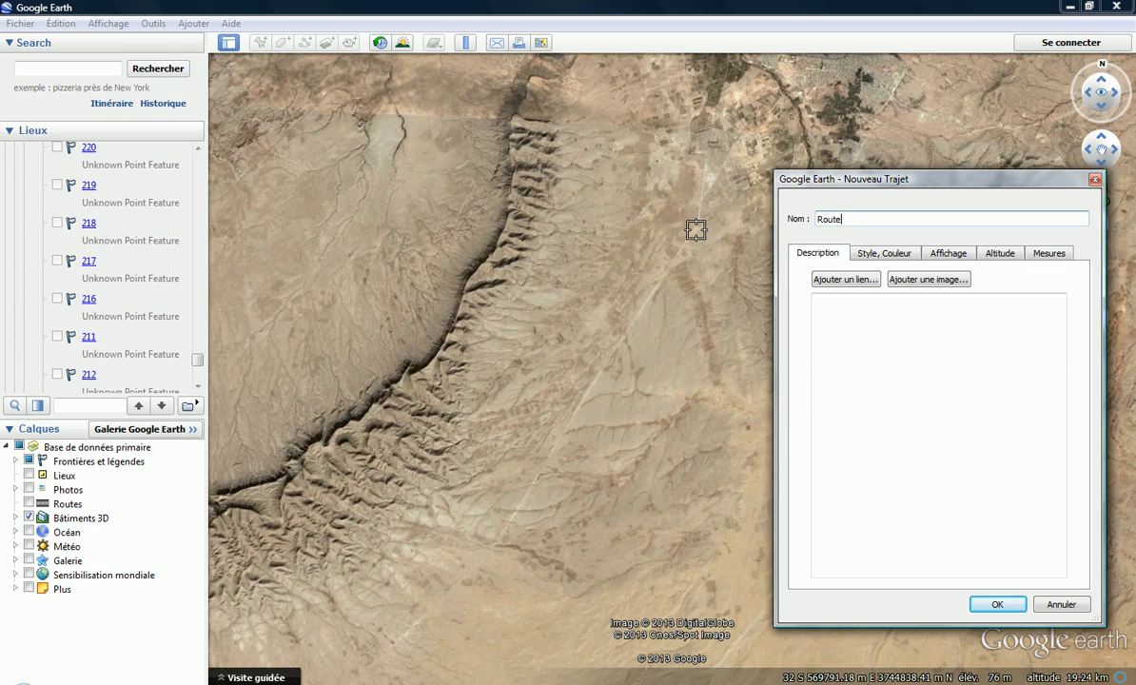
- Trace the white road southwestward from its bend near the farmland with the path's first five points
{"action": "scroll", "coordinate": [696, 229], "scroll_direction": "up", "scroll_amount": 5}
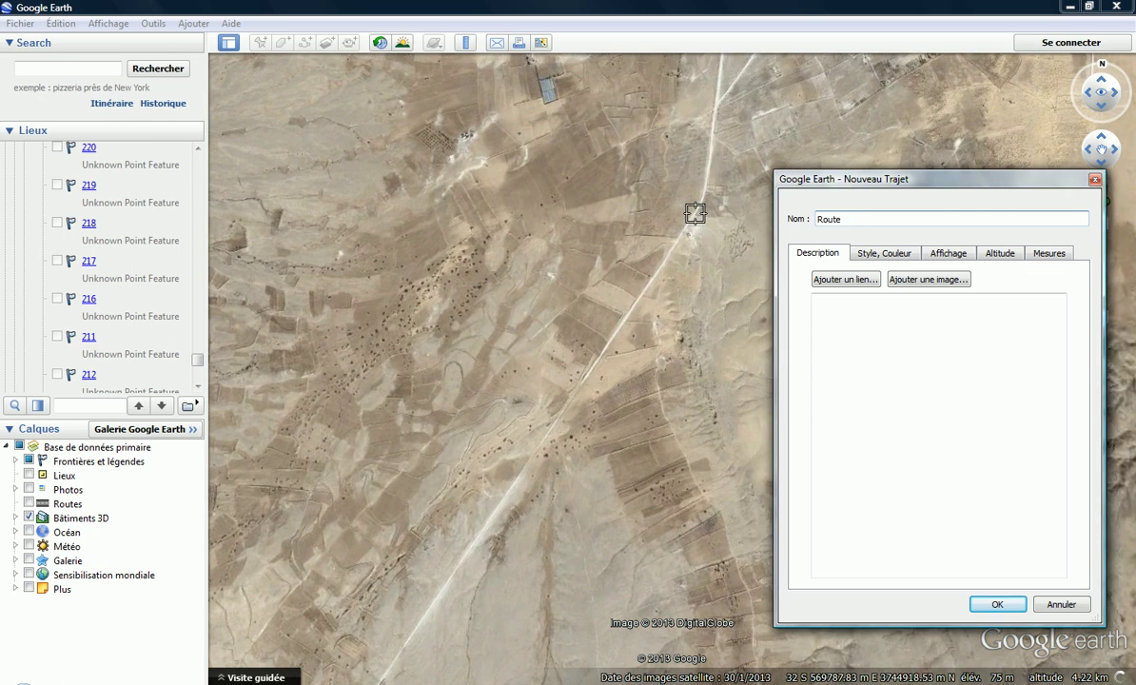
{"action": "left_click", "coordinate": [695, 213]}
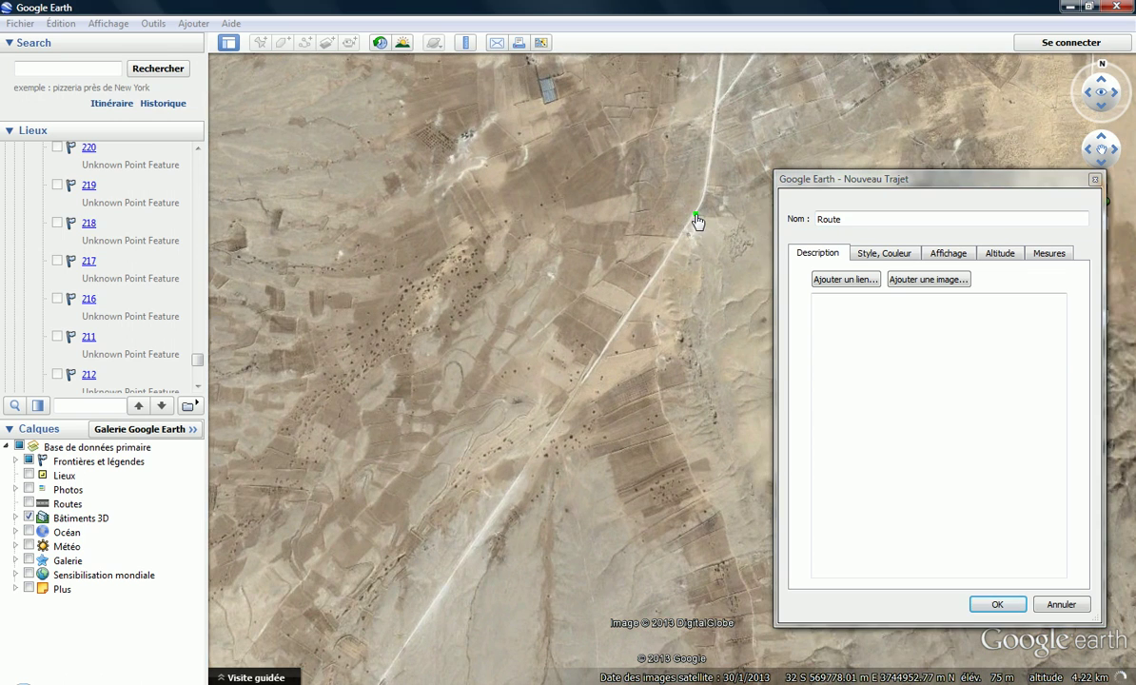
{"action": "left_click", "coordinate": [655, 275]}
{"action": "left_click", "coordinate": [609, 343]}
{"action": "left_click", "coordinate": [541, 443]}
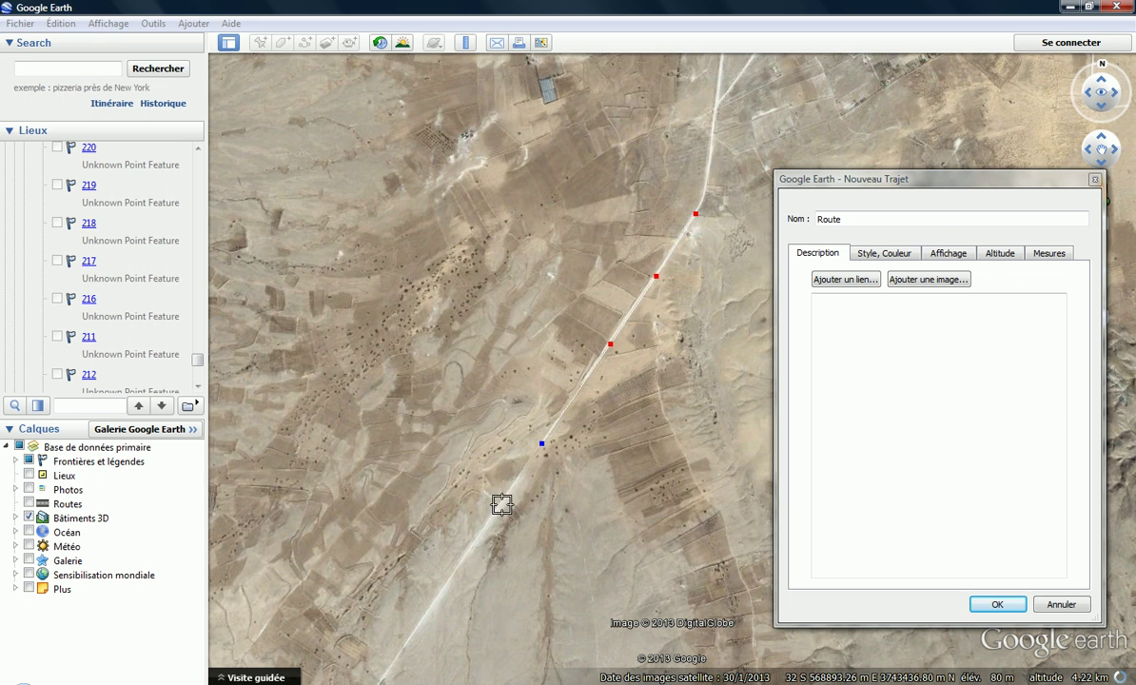
{"action": "left_click", "coordinate": [465, 554]}
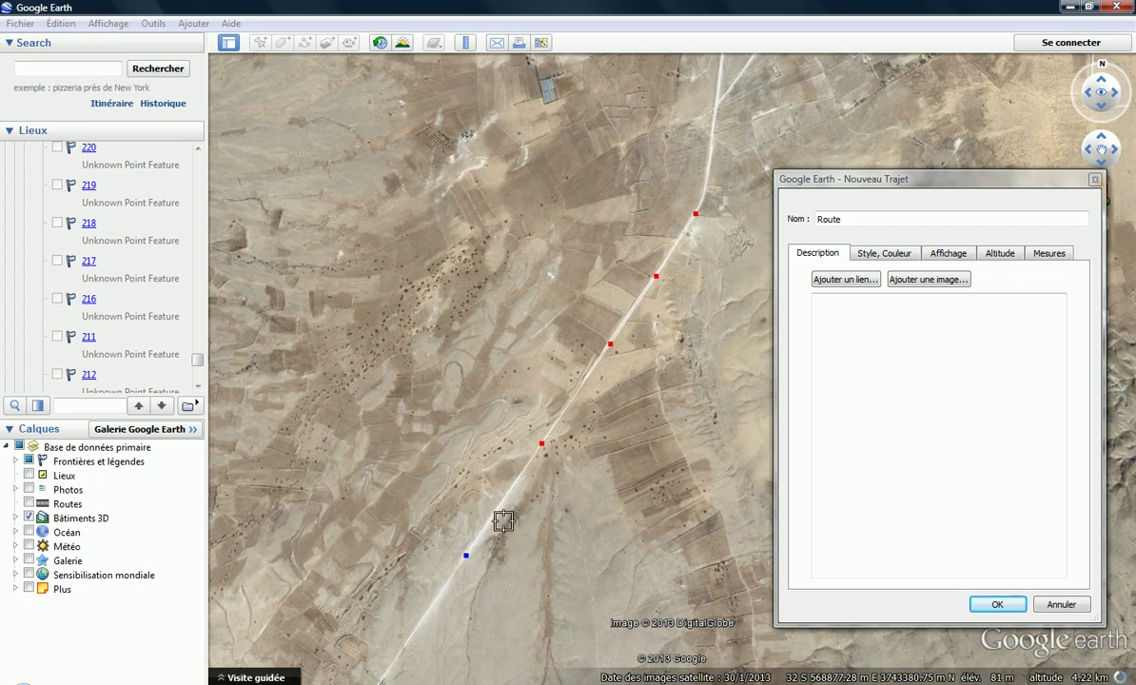
- Extend the path southwest along the straight white road with three more points
{"action": "left_click_drag", "start_coordinate": [1101, 164], "coordinate": [1087, 150]}
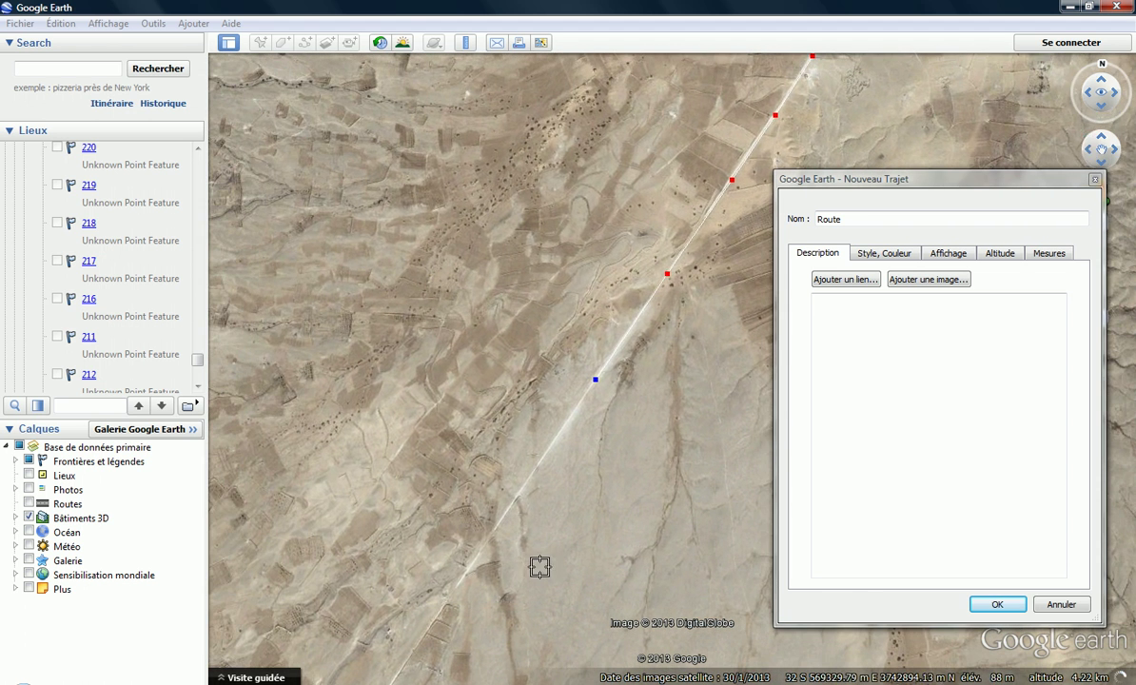
{"action": "left_click", "coordinate": [524, 486]}
{"action": "left_click_drag", "start_coordinate": [1093, 153], "coordinate": [1094, 153]}
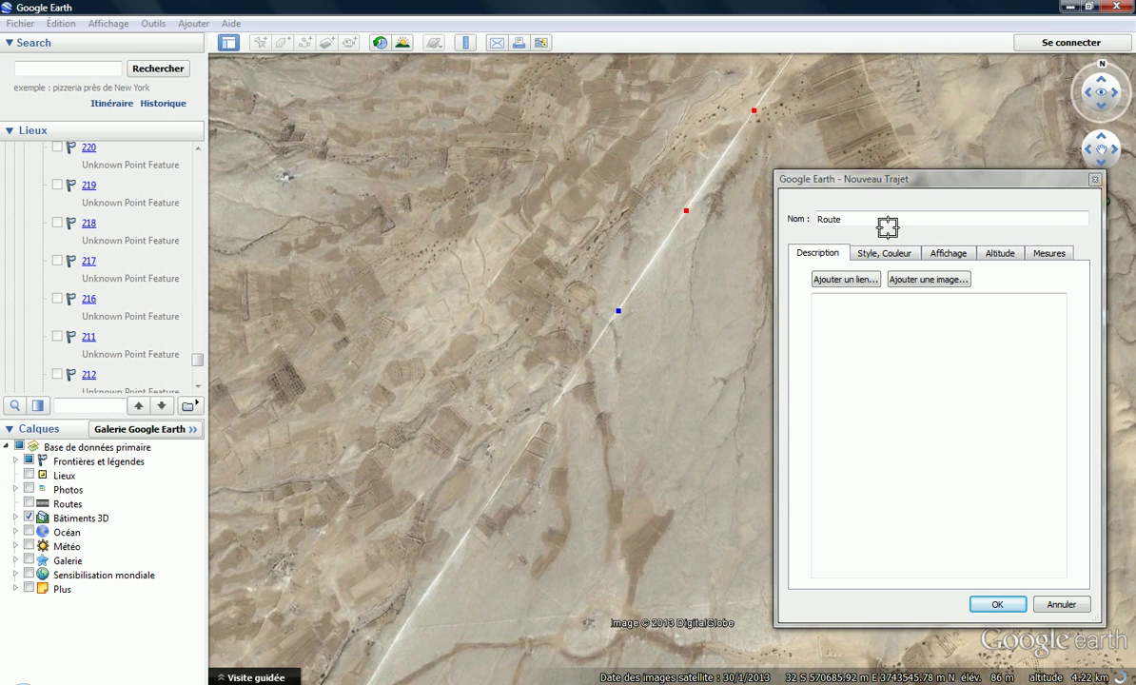
{"action": "left_click", "coordinate": [536, 434]}
{"action": "left_click", "coordinate": [420, 603]}
{"action": "left_click_drag", "start_coordinate": [1100, 164], "coordinate": [1100, 164]}
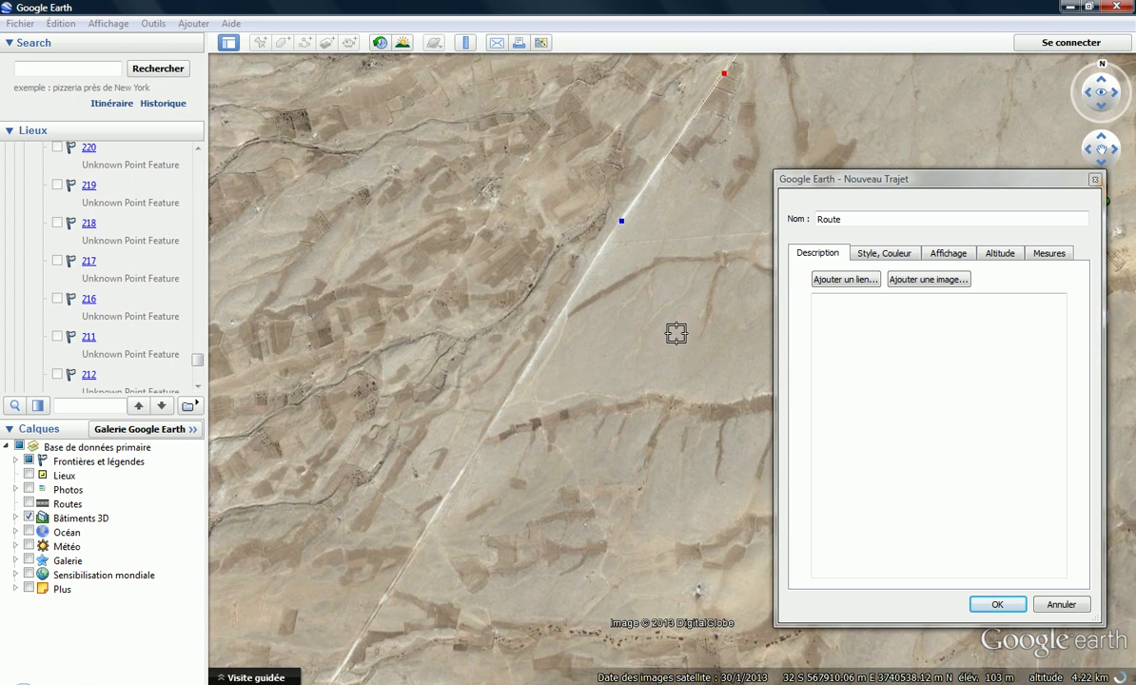
- Complete the road trace with four more points to the southwest, for a total path length of about 8 km
{"action": "left_click", "coordinate": [535, 356]}
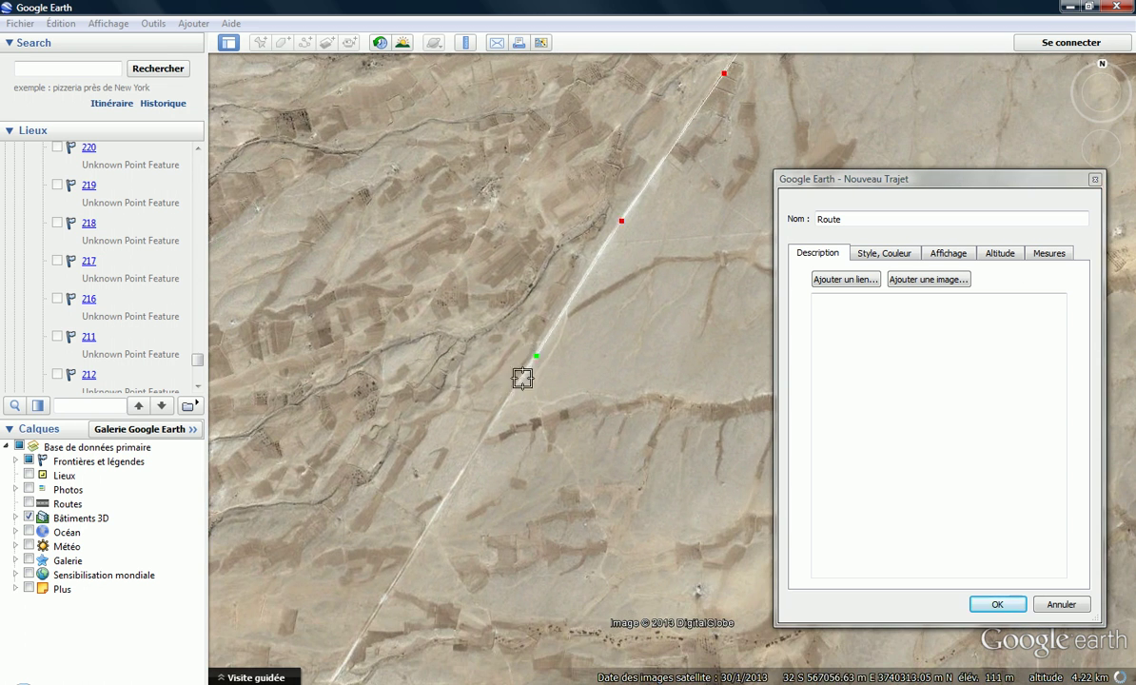
{"action": "left_click", "coordinate": [440, 506]}
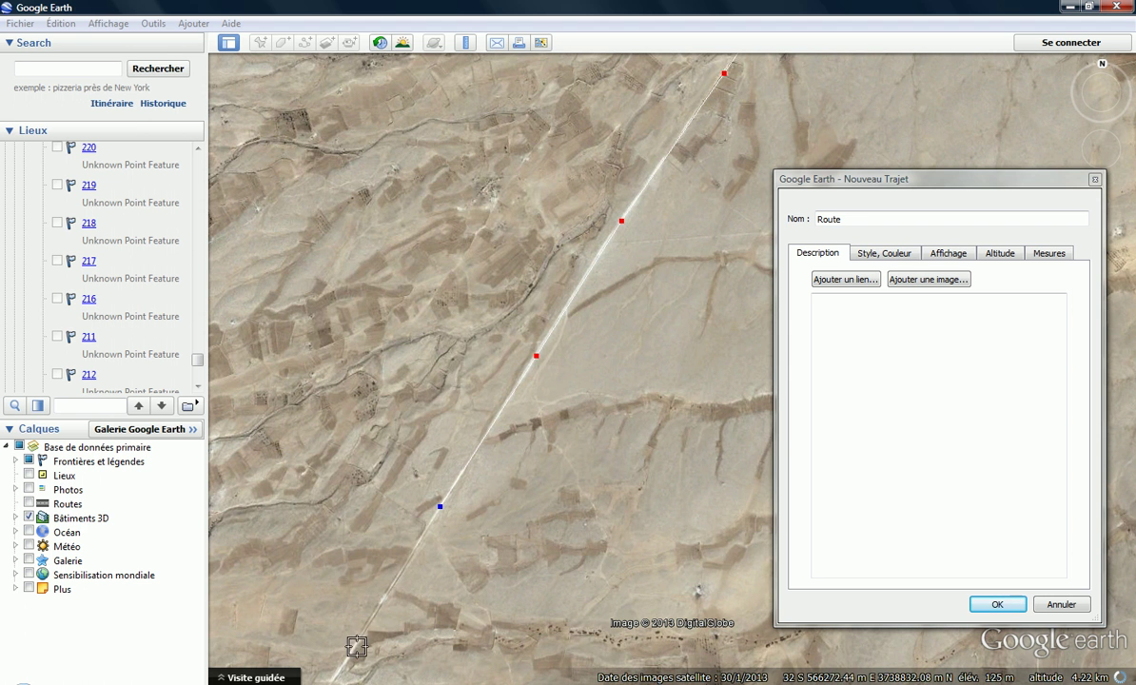
{"action": "left_click_drag", "start_coordinate": [1100, 159], "coordinate": [1101, 159]}
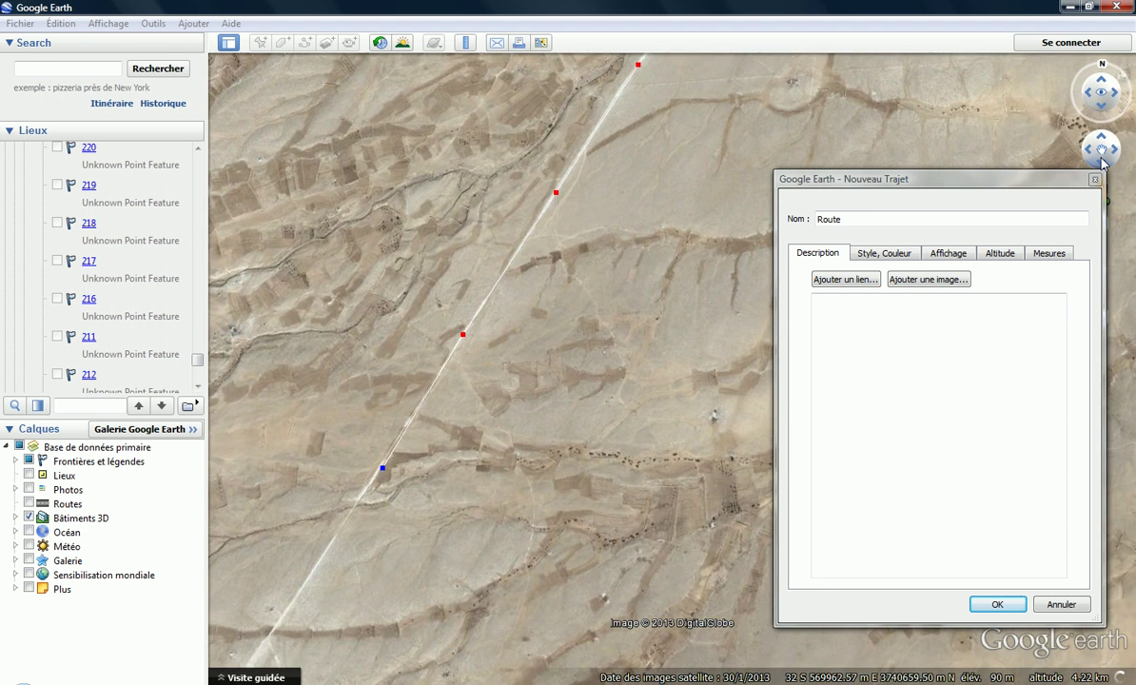
{"action": "left_click", "coordinate": [1088, 149]}
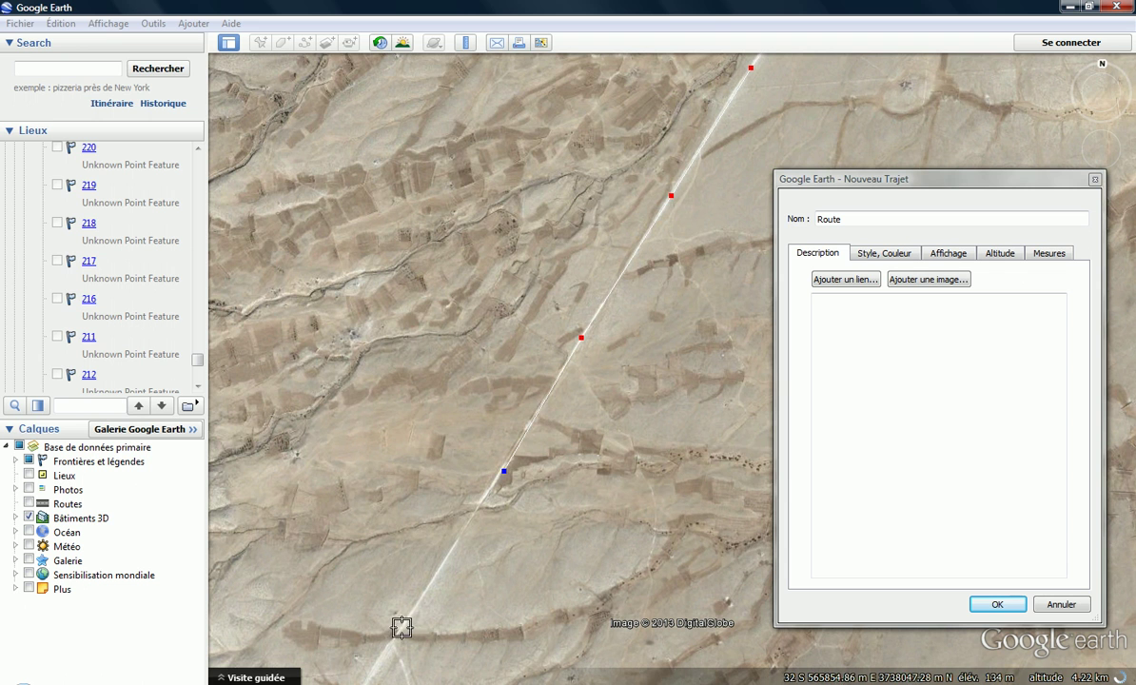
{"action": "left_click", "coordinate": [399, 630]}
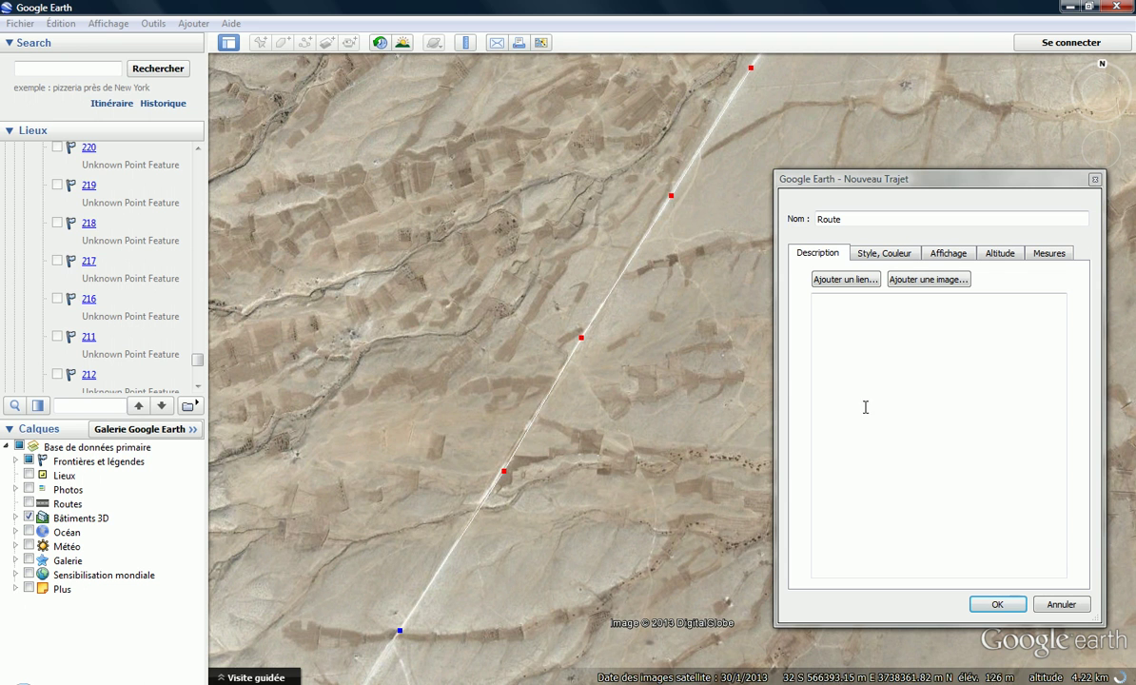
- Show the Route path's length in kilometres and save the new path
{"action": "left_click", "coordinate": [1049, 253]}
{"action": "left_click", "coordinate": [994, 280]}
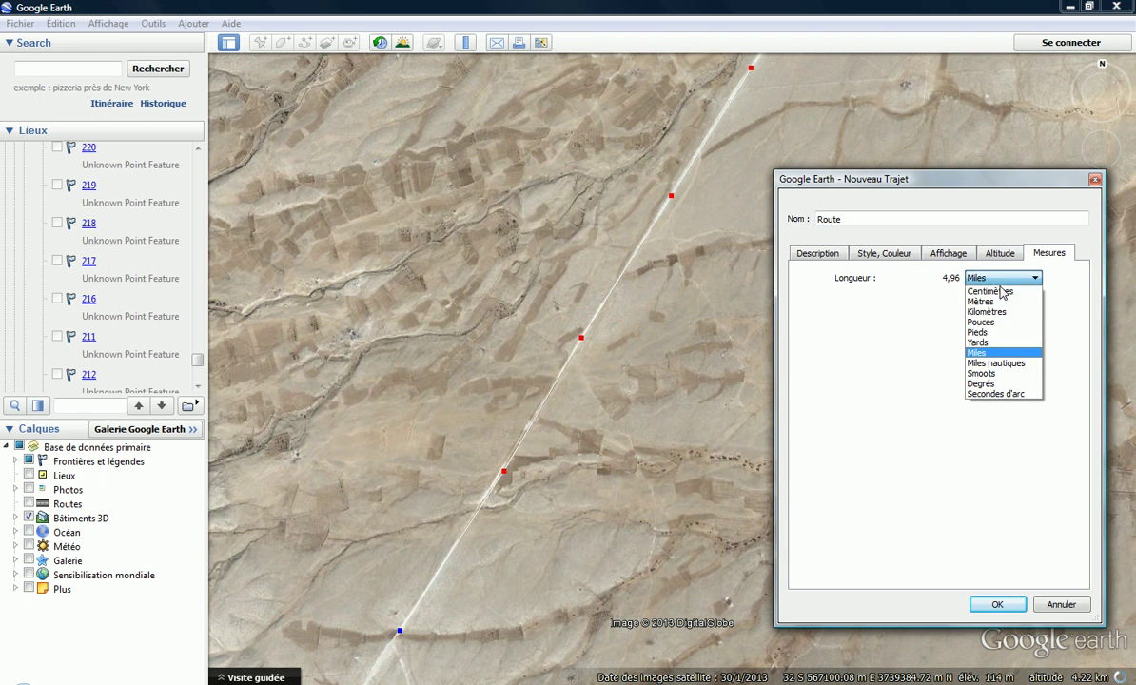
{"action": "left_click", "coordinate": [994, 311]}
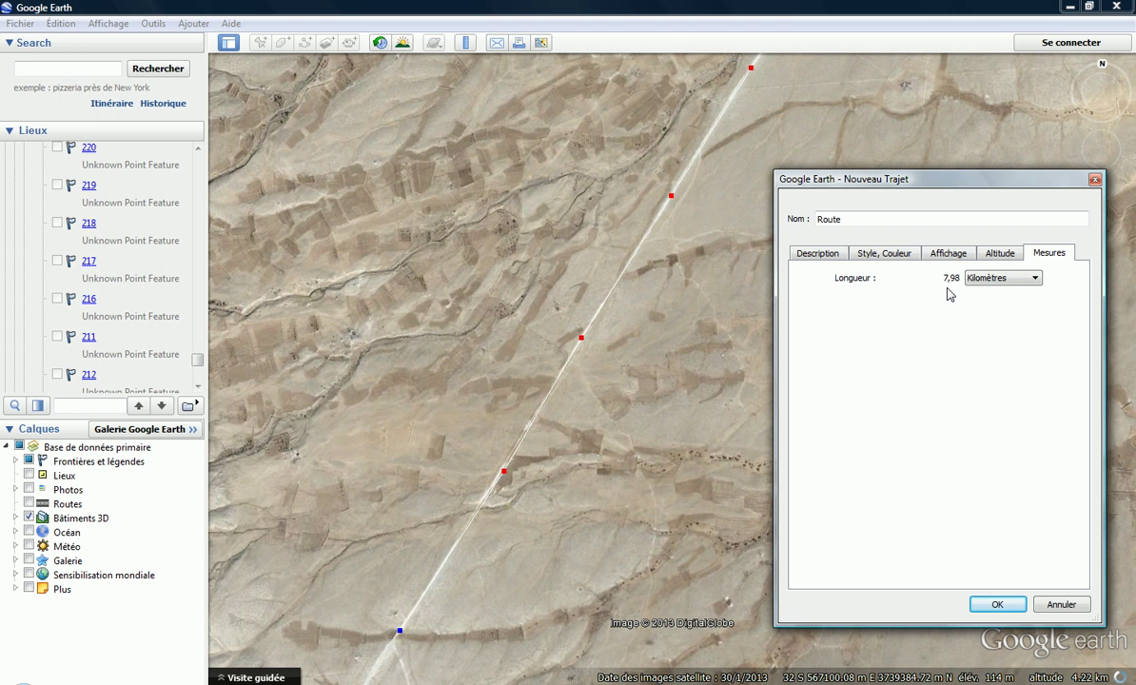
{"action": "left_click", "coordinate": [995, 604]}
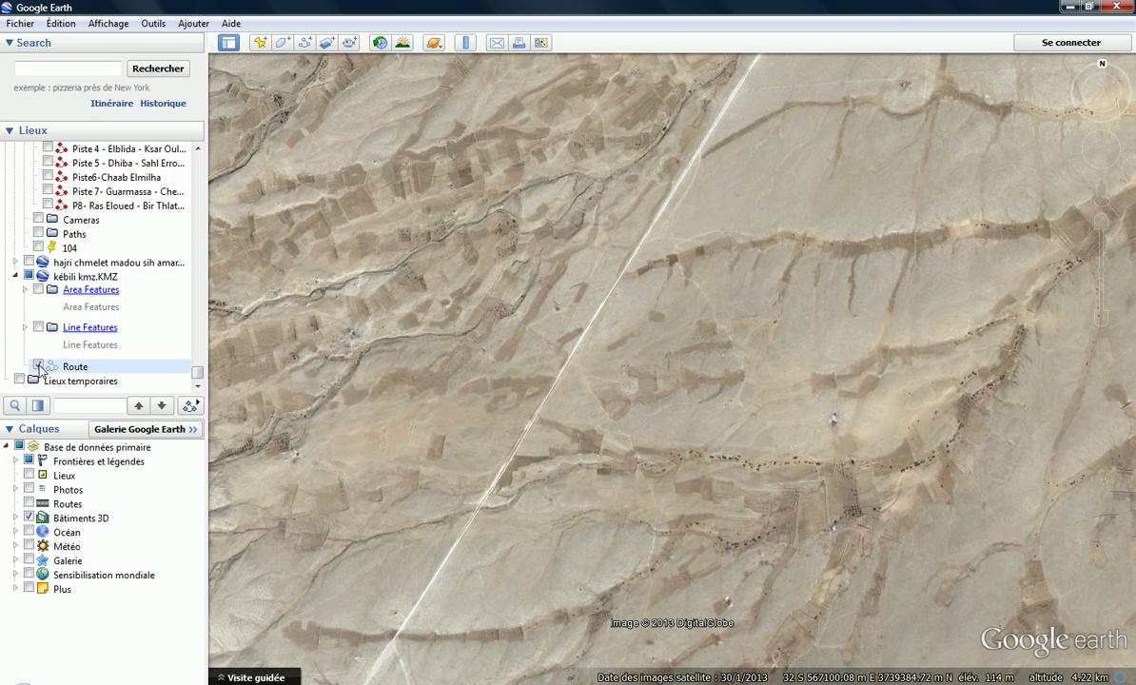
- Toggle the Route path's visibility off and on, and fly to the whole path on the map
{"action": "left_click", "coordinate": [38, 368]}
{"action": "left_click", "coordinate": [37, 367]}
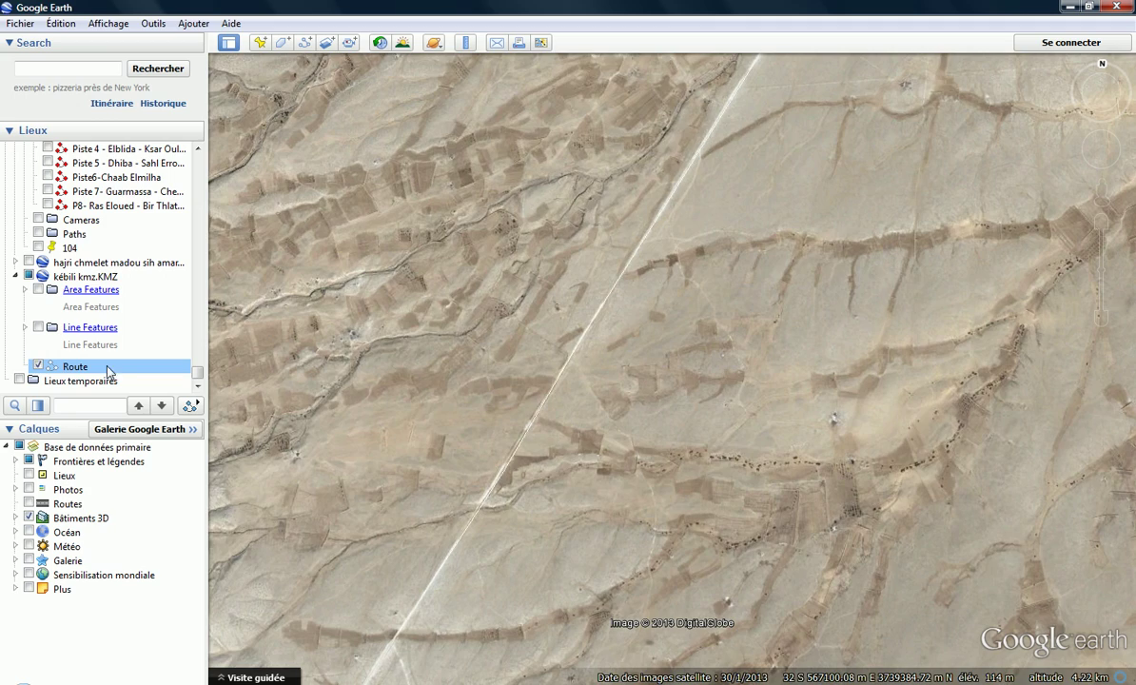
{"action": "scroll", "coordinate": [515, 364], "scroll_direction": "down", "scroll_amount": 5}
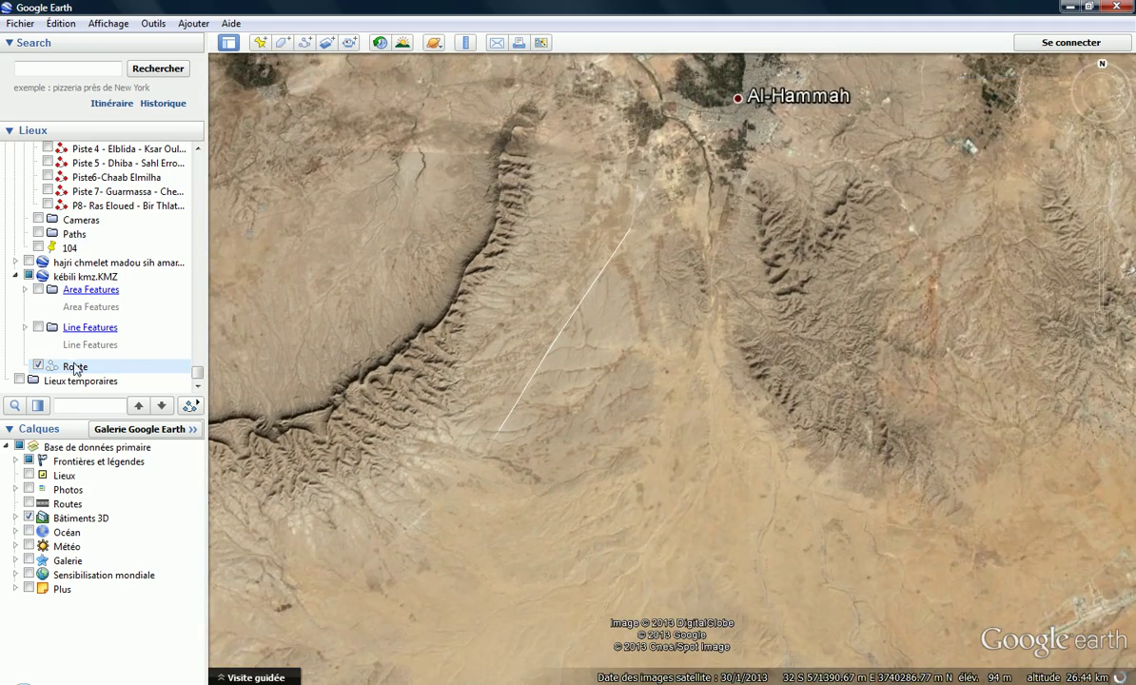
{"action": "double_click", "coordinate": [74, 369]}
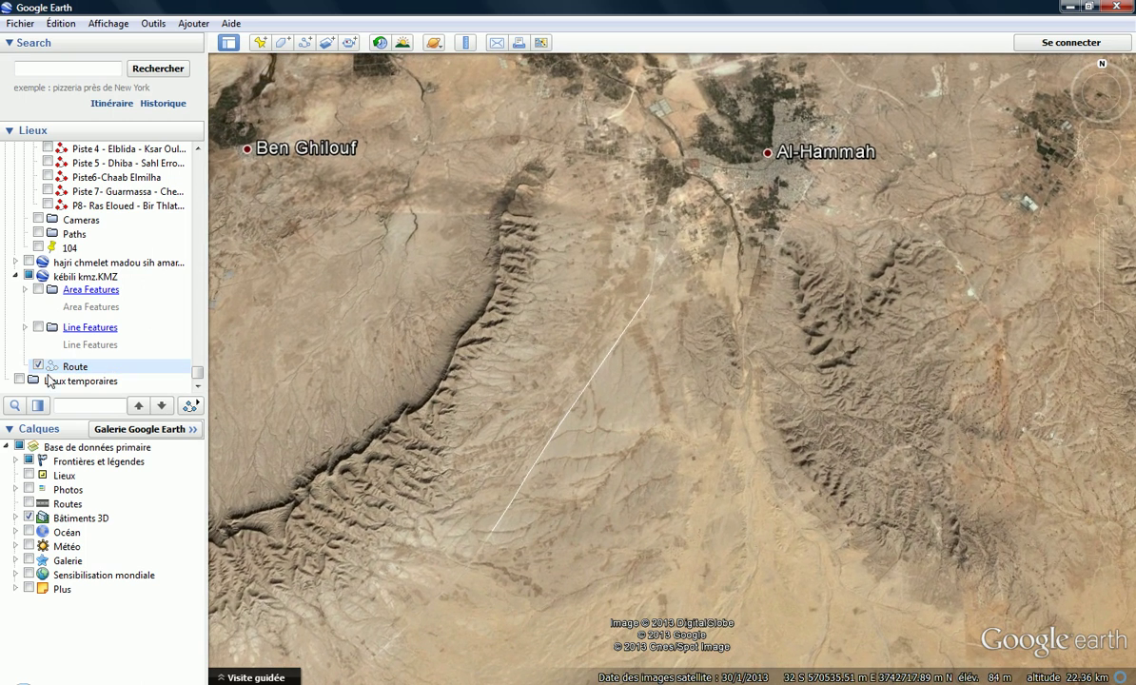
- Set the Route path's line colour to red and its line width to 2
{"action": "right_click", "coordinate": [69, 371]}
{"action": "left_click", "coordinate": [105, 591]}
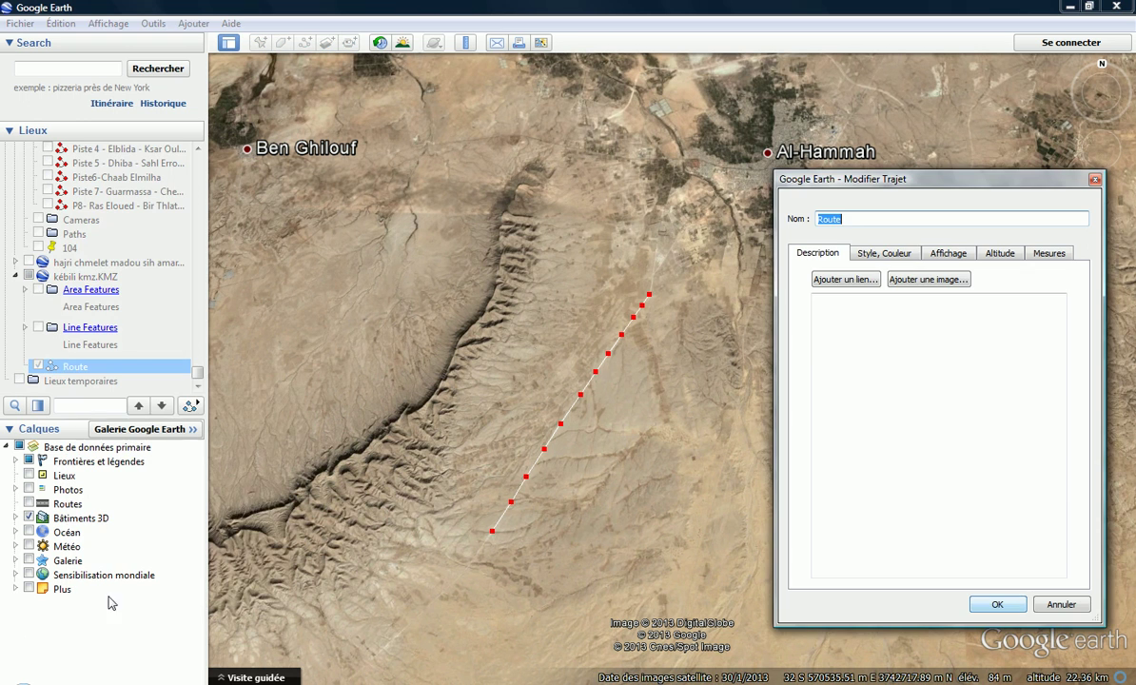
{"action": "left_click", "coordinate": [884, 255]}
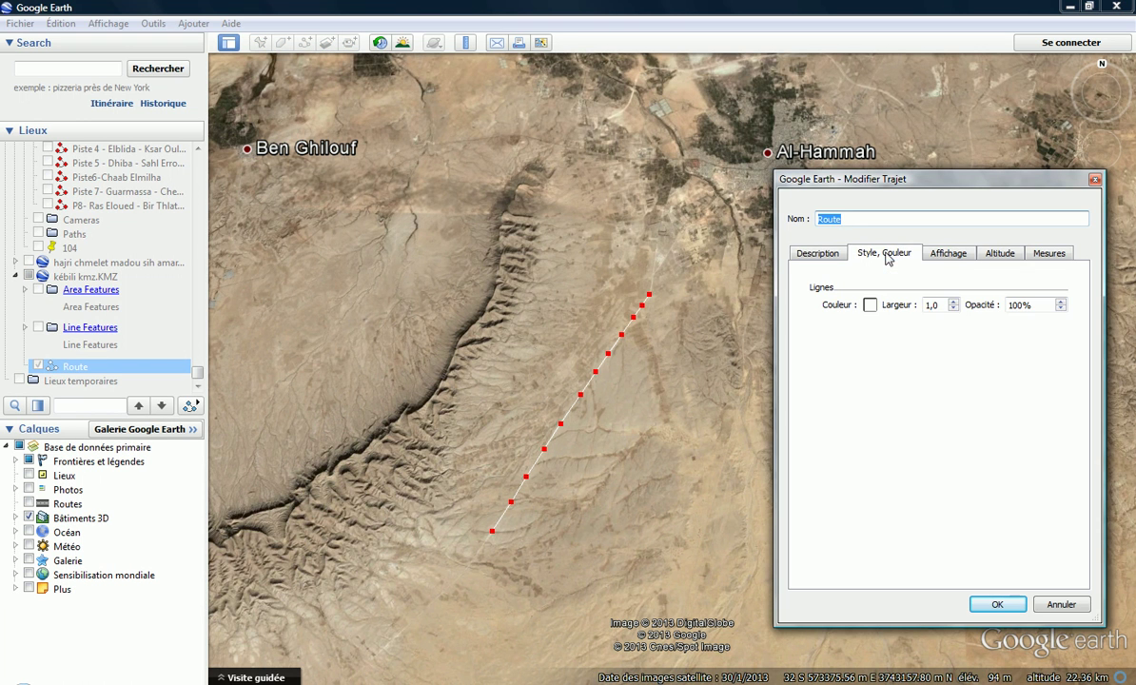
{"action": "left_click", "coordinate": [869, 306]}
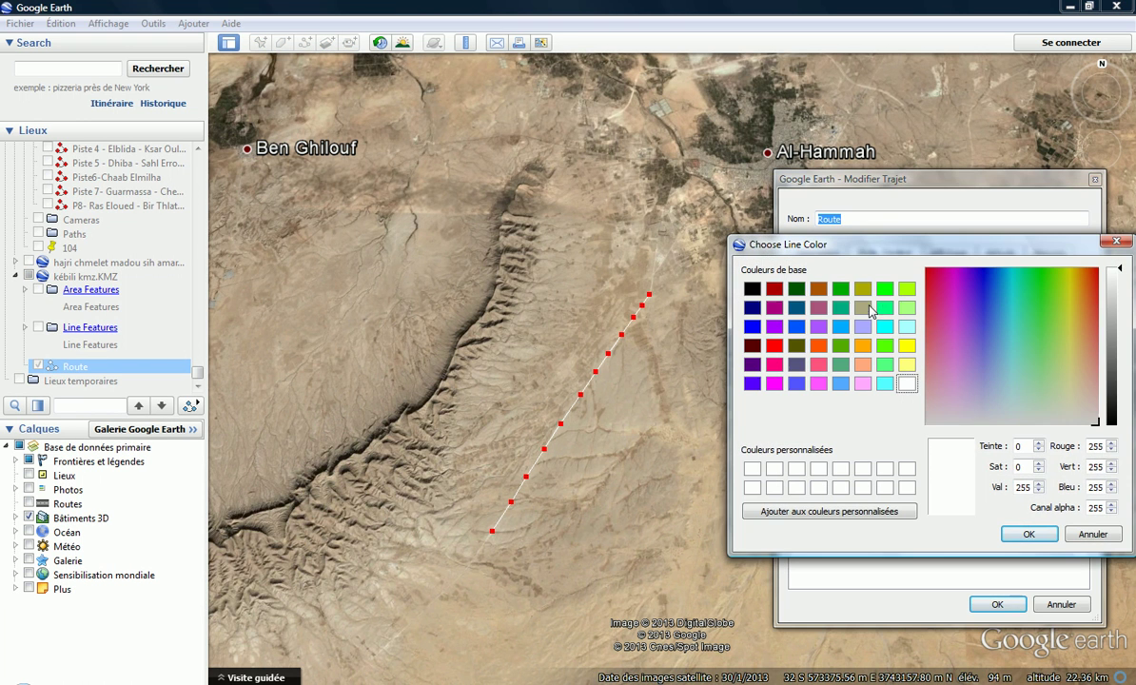
{"action": "left_click", "coordinate": [752, 345]}
{"action": "left_click", "coordinate": [774, 345]}
{"action": "left_click", "coordinate": [1028, 534]}
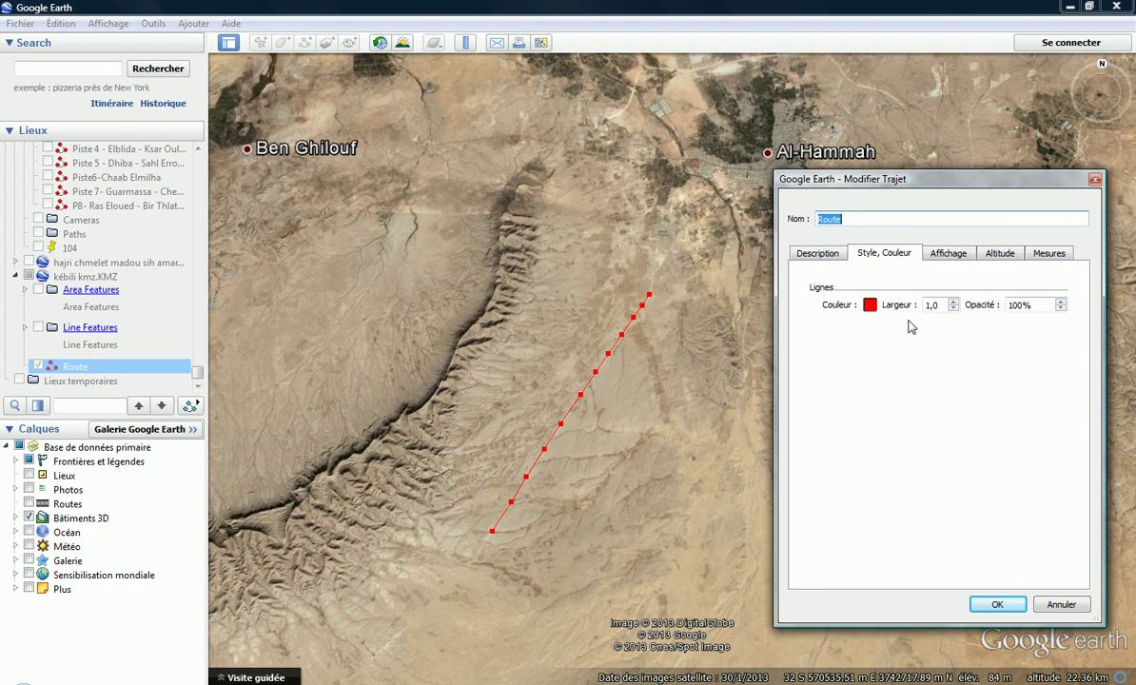
{"action": "key", "text": "Tab"}
{"action": "type", "text": "2"}
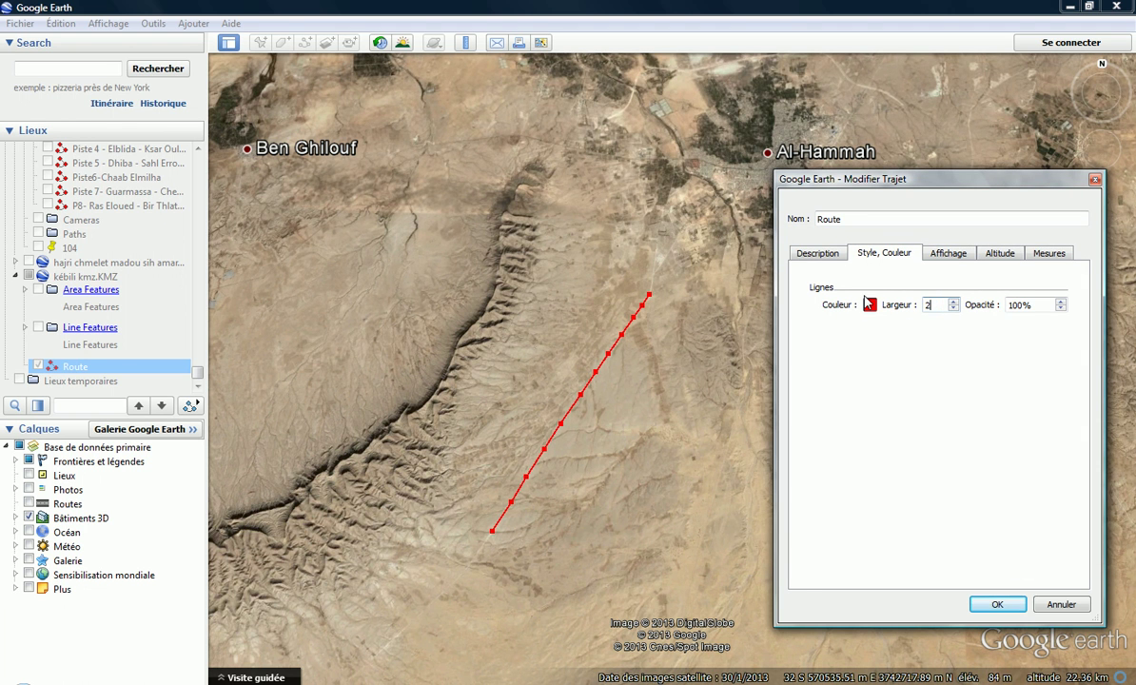
{"action": "left_click", "coordinate": [997, 604]}
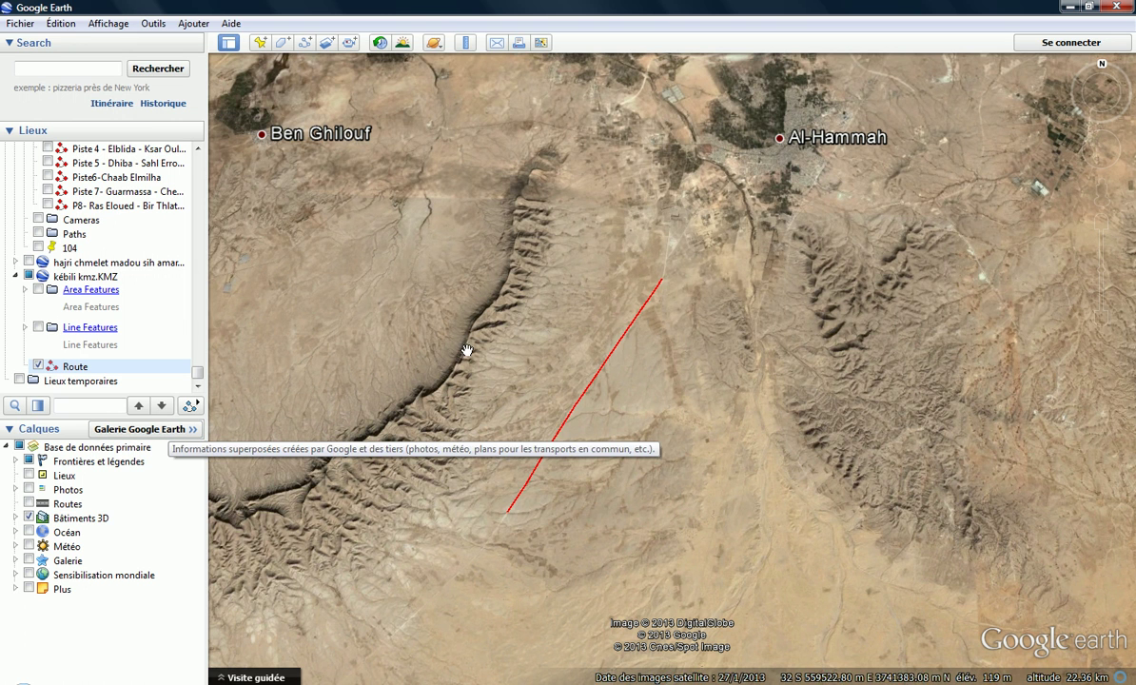
- Save the Route path as Route.kmz in the Formation BV desktop folder and check the file there
{"action": "right_click", "coordinate": [82, 371]}
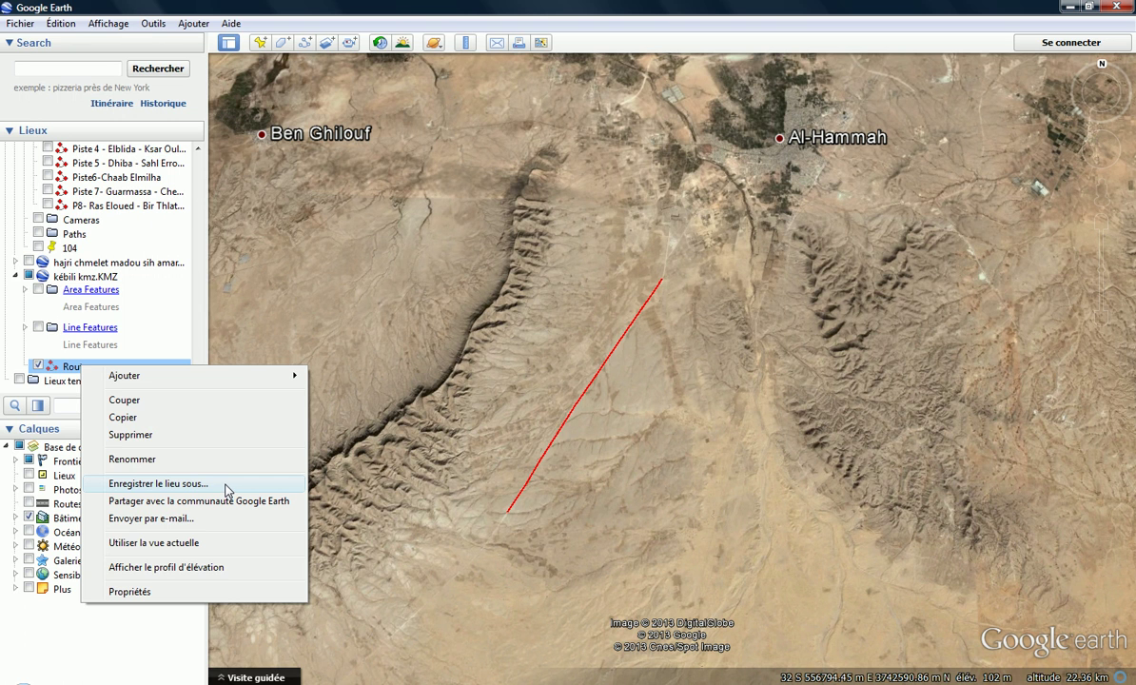
{"action": "left_click", "coordinate": [158, 484]}
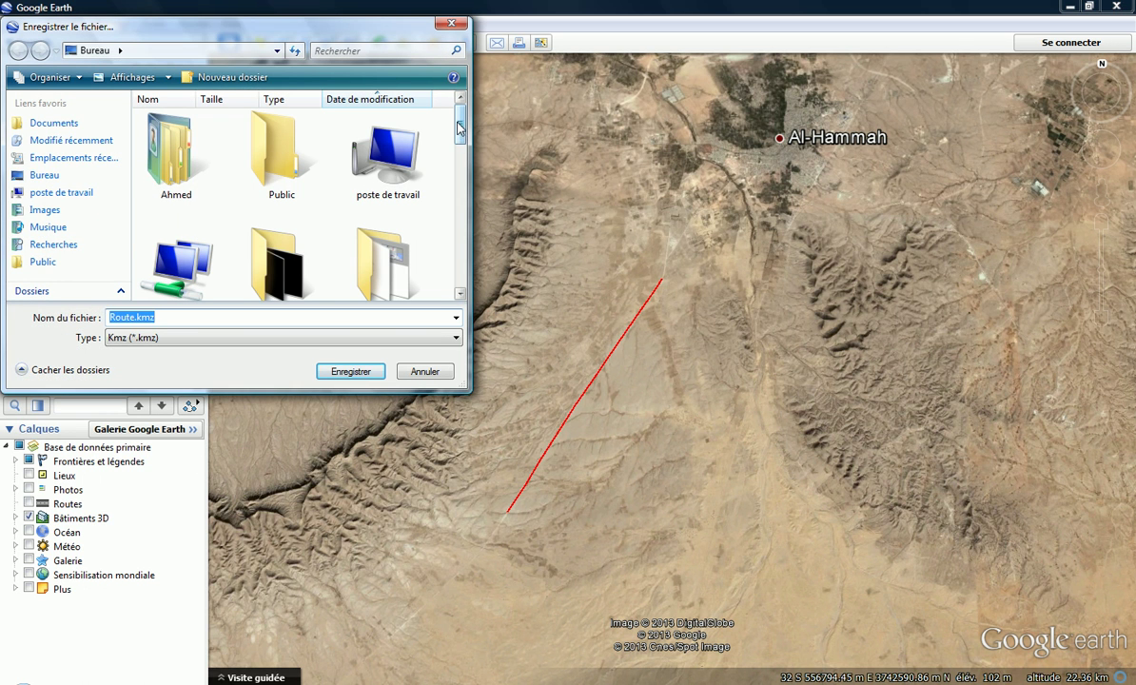
{"action": "left_click_drag", "start_coordinate": [459, 129], "coordinate": [460, 271]}
{"action": "left_click", "coordinate": [180, 155]}
{"action": "double_click", "coordinate": [180, 155]}
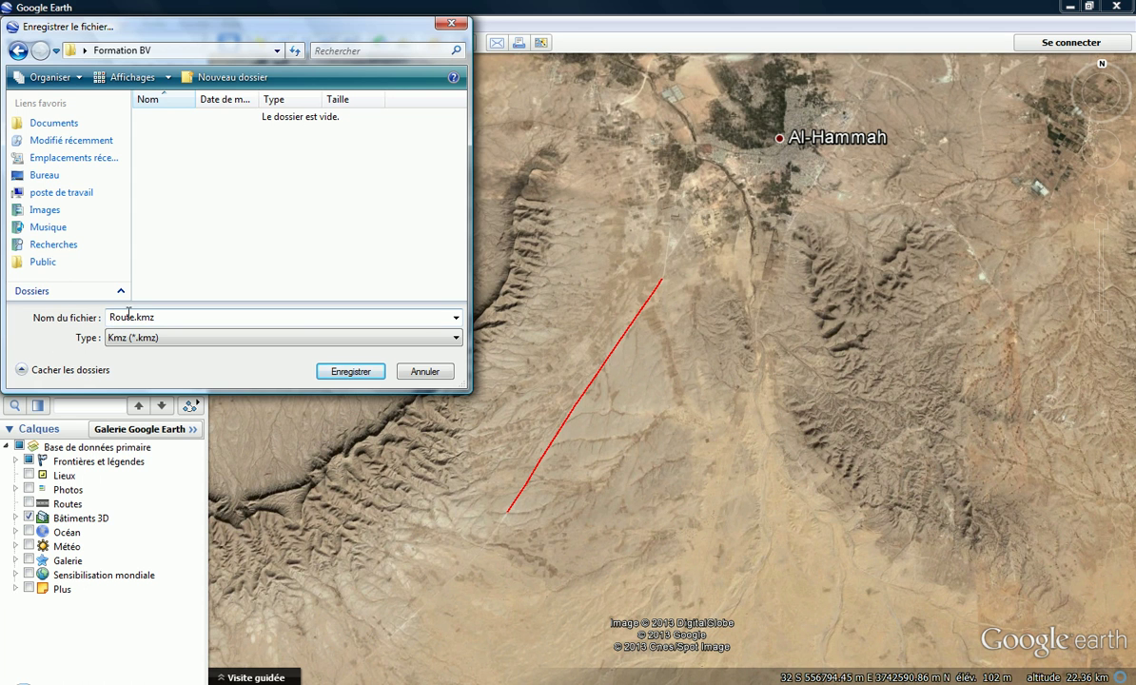
{"action": "left_click", "coordinate": [352, 371]}
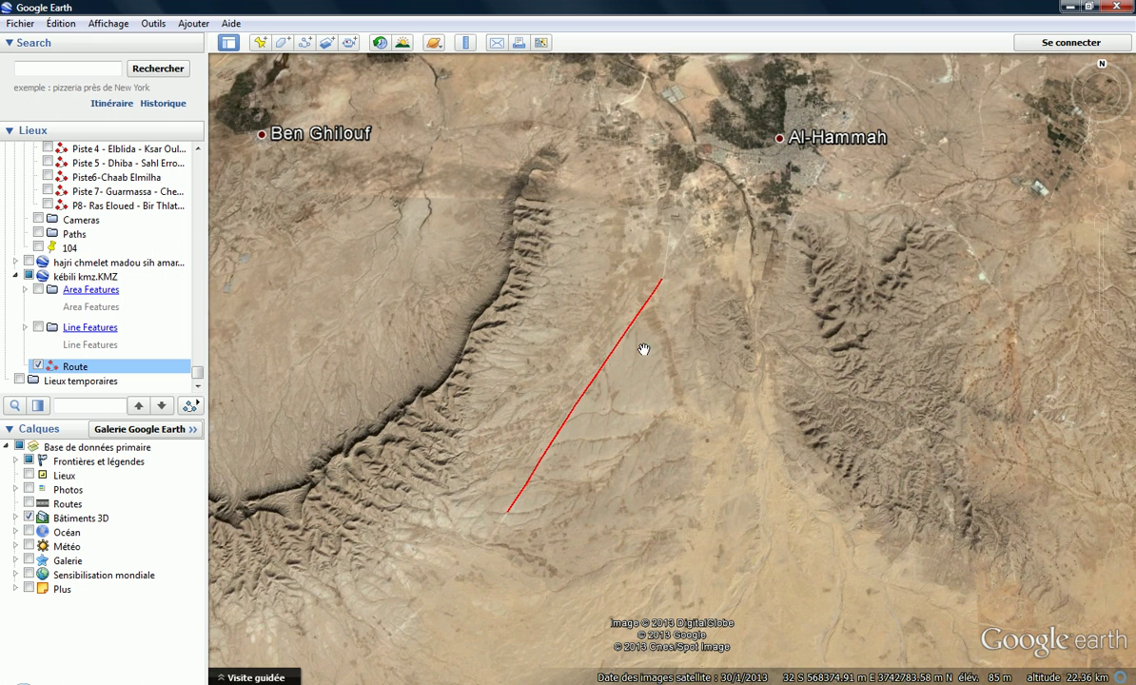
{"action": "left_click", "coordinate": [656, 684]}
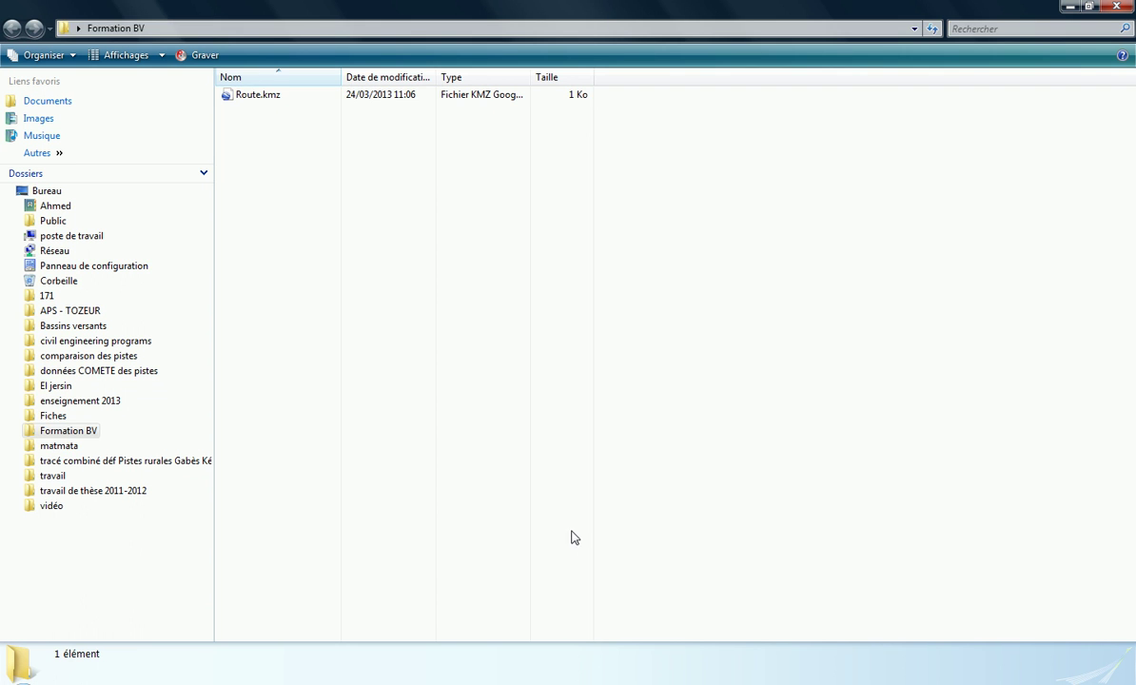
{"action": "left_click", "coordinate": [245, 96]}
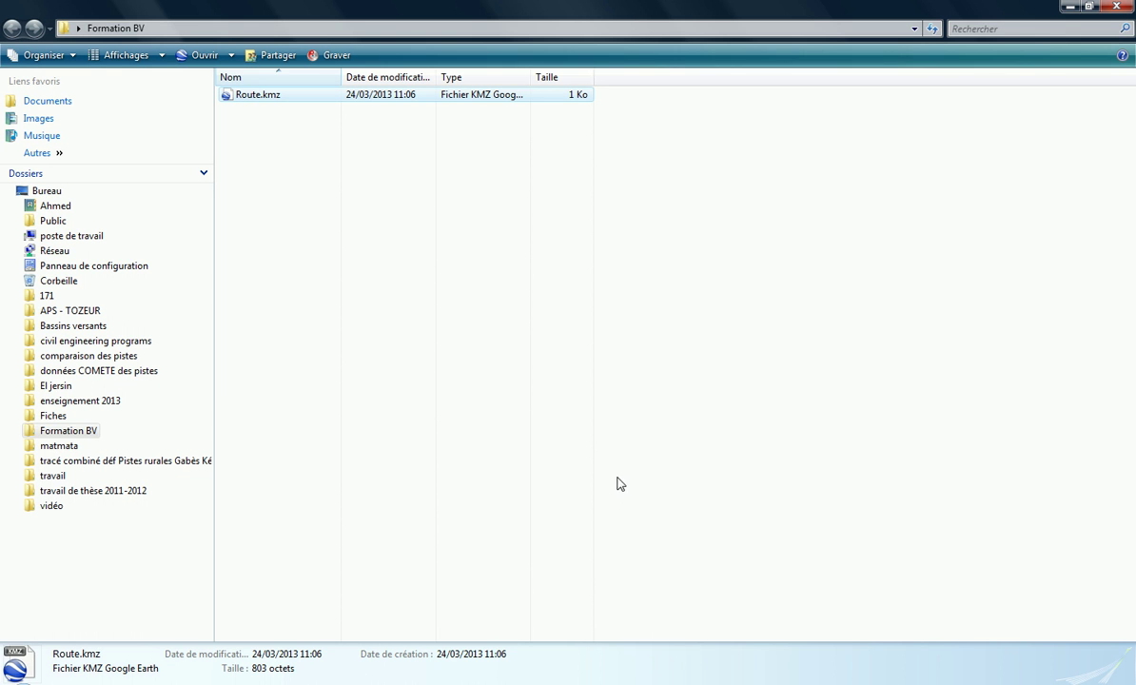
- Switch to Global Mapper and open Route.kmz from the Formation BV folder on the desktop
{"action": "left_click", "coordinate": [518, 683]}
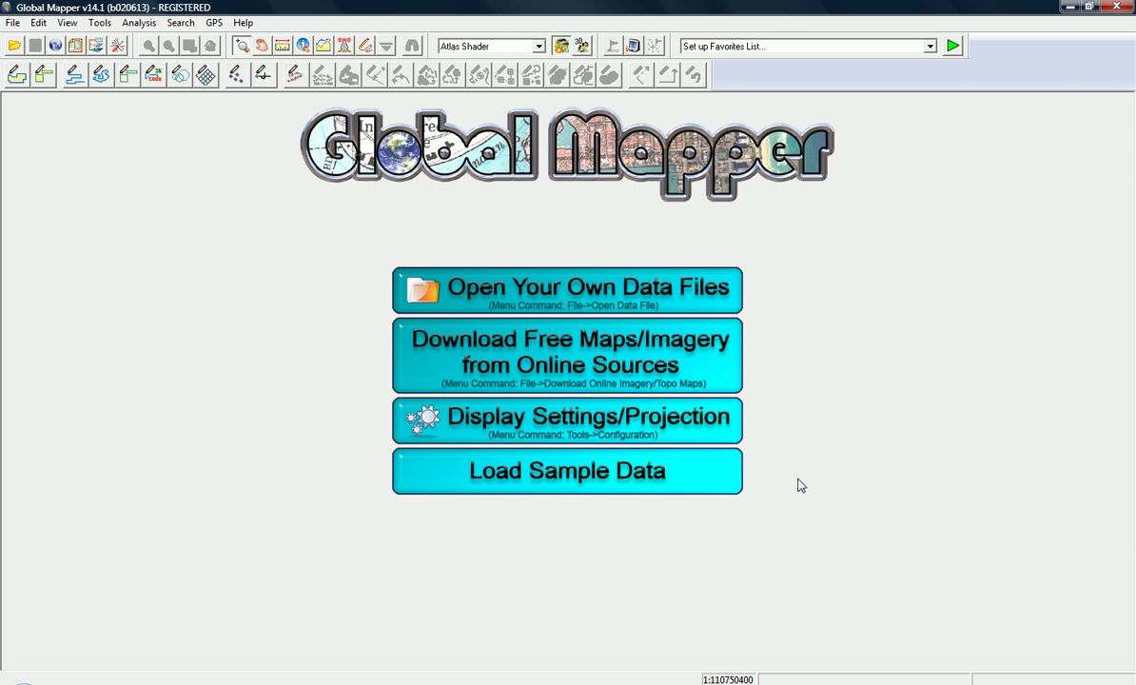
{"action": "left_click", "coordinate": [628, 288]}
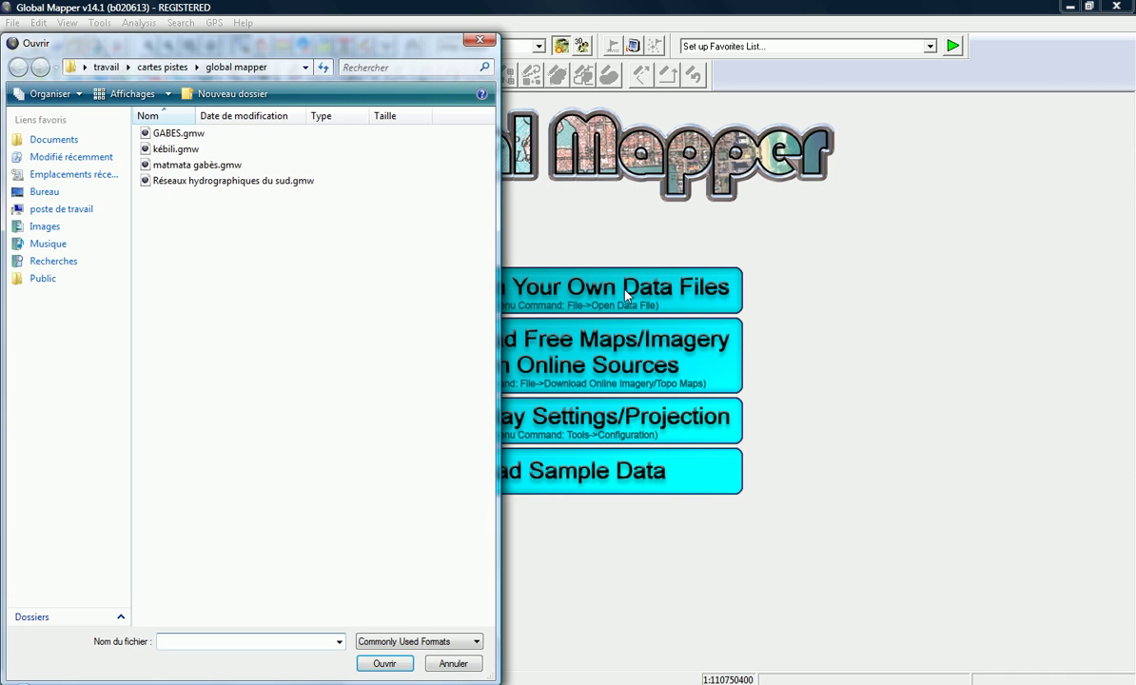
{"action": "left_click", "coordinate": [39, 208]}
{"action": "left_click", "coordinate": [44, 191]}
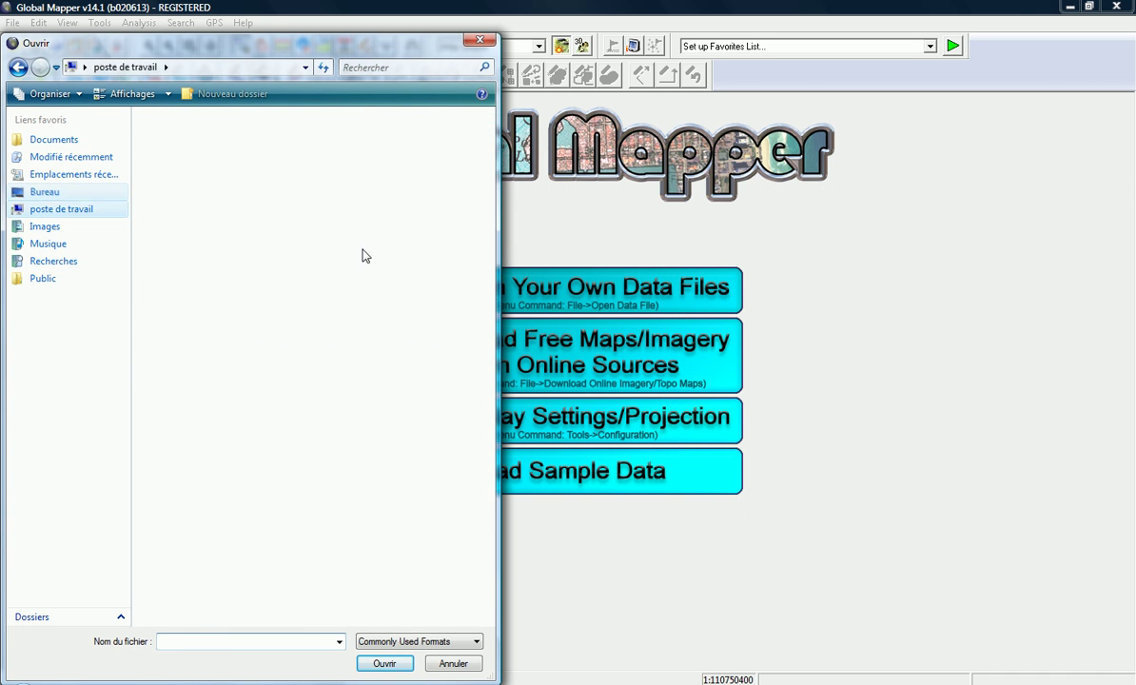
{"action": "left_click_drag", "start_coordinate": [489, 205], "coordinate": [488, 467]}
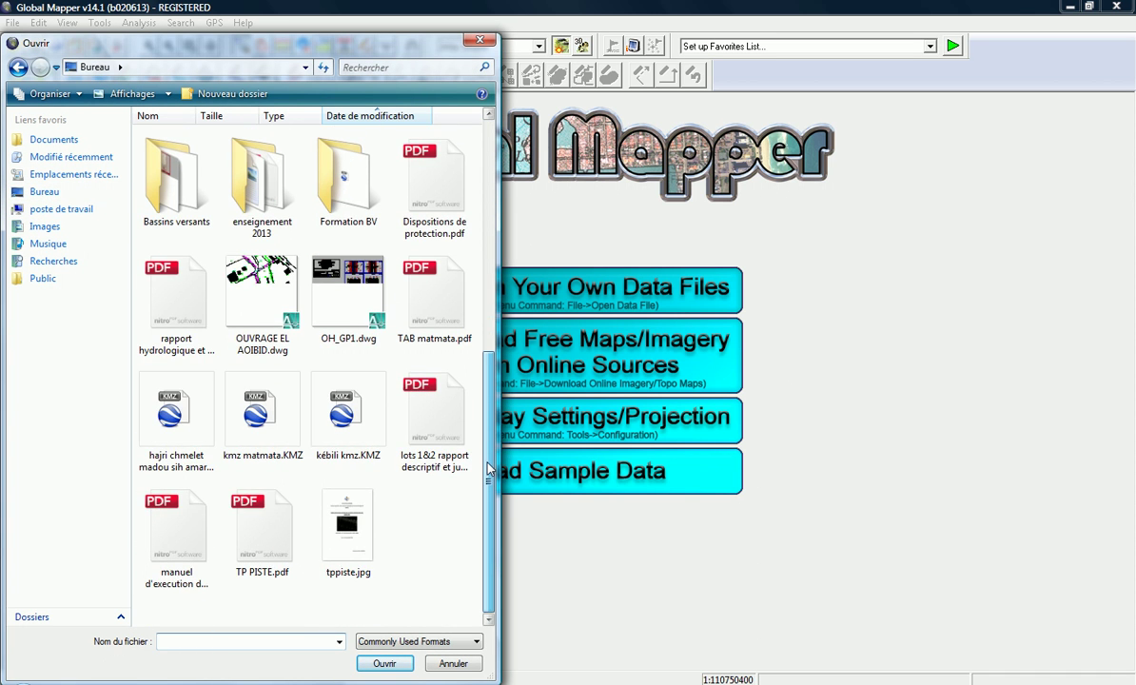
{"action": "double_click", "coordinate": [343, 181]}
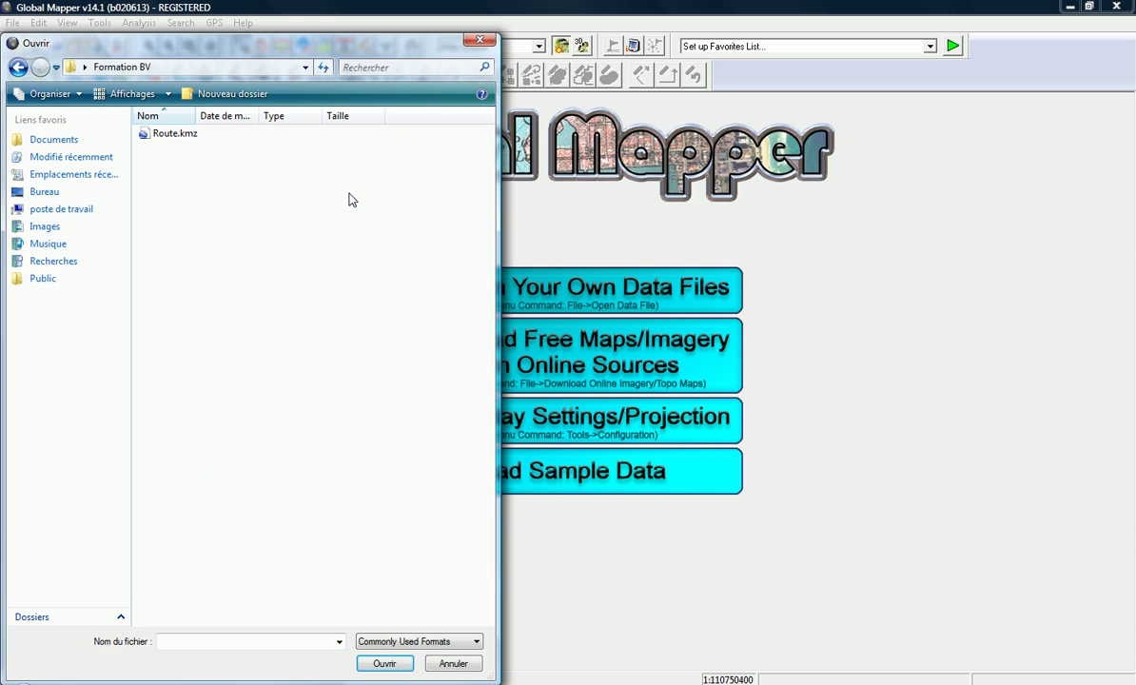
{"action": "left_click", "coordinate": [186, 134]}
{"action": "left_click", "coordinate": [397, 663]}
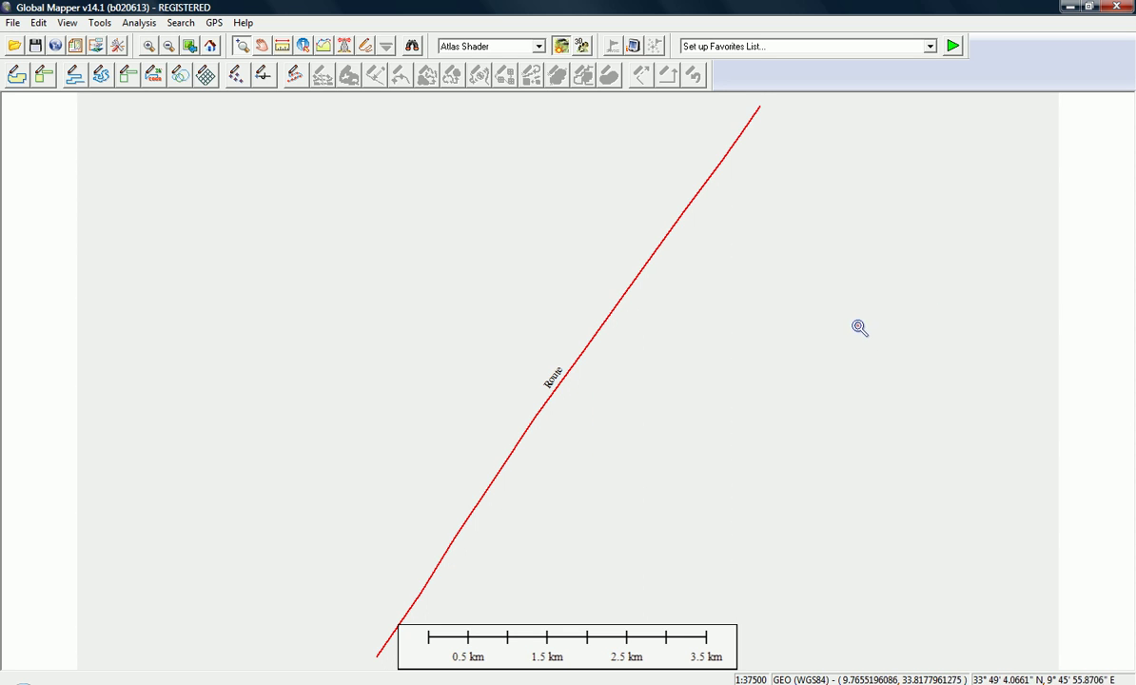
- Inspect the loaded Route line at different scales and restore the full view
{"action": "scroll", "coordinate": [849, 327], "scroll_direction": "down", "scroll_amount": 2}
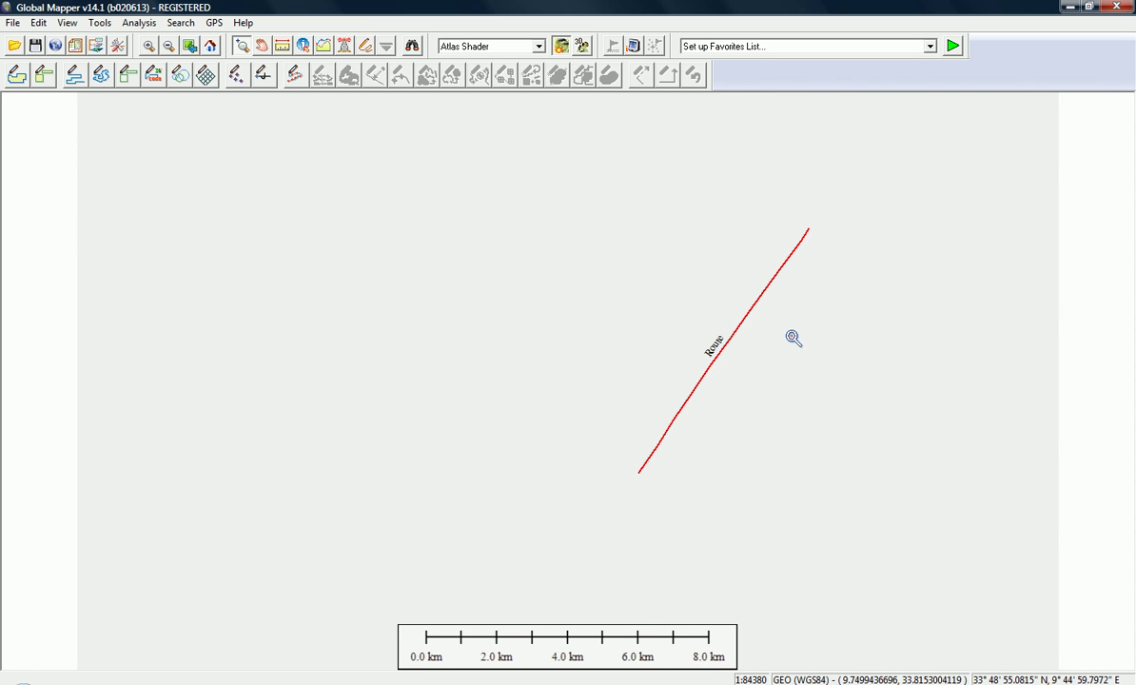
{"action": "scroll", "coordinate": [754, 338], "scroll_direction": "up", "scroll_amount": 8}
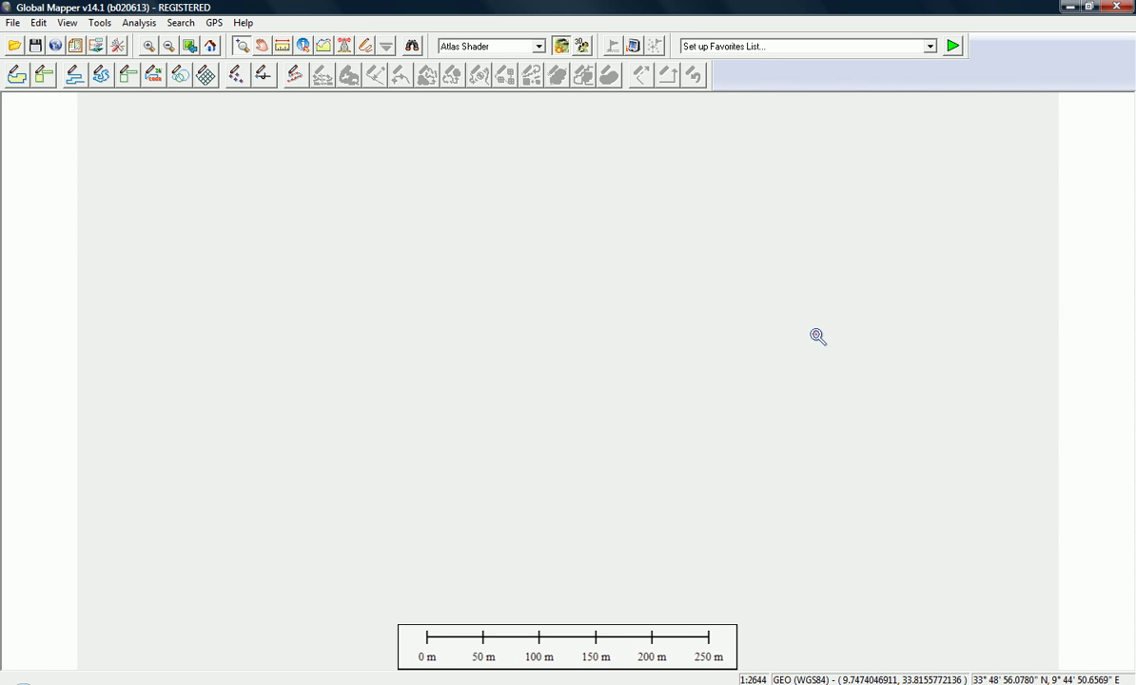
{"action": "left_click", "coordinate": [211, 50]}
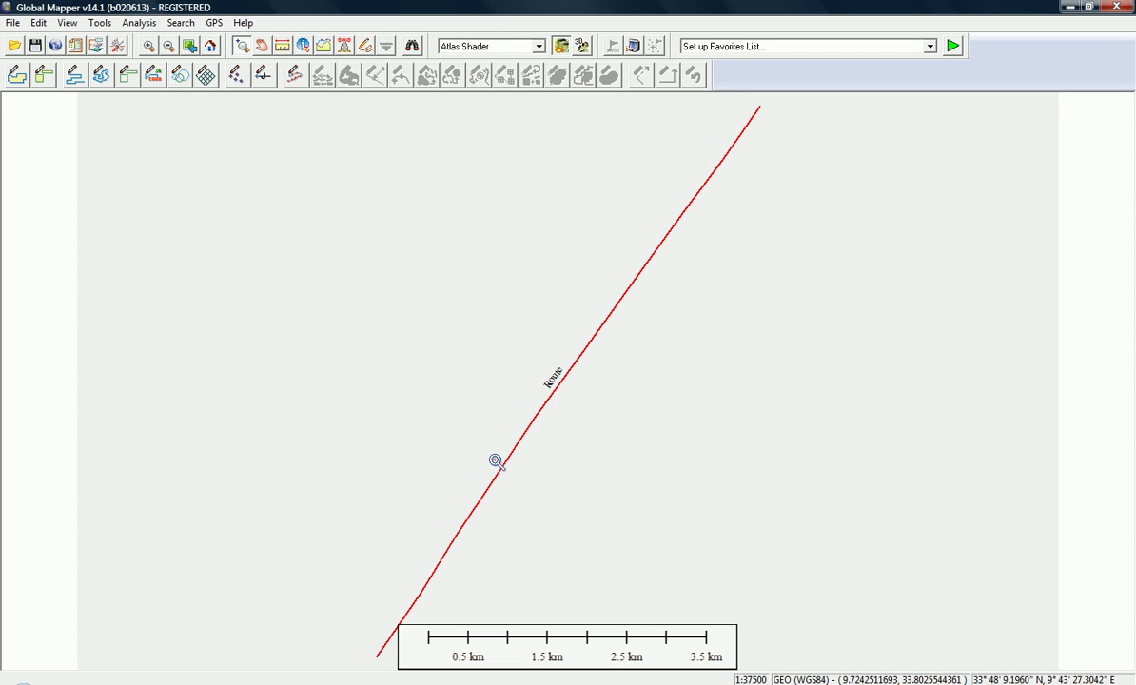
- Set the map projection to UTM in the configuration
{"action": "left_click", "coordinate": [101, 22]}
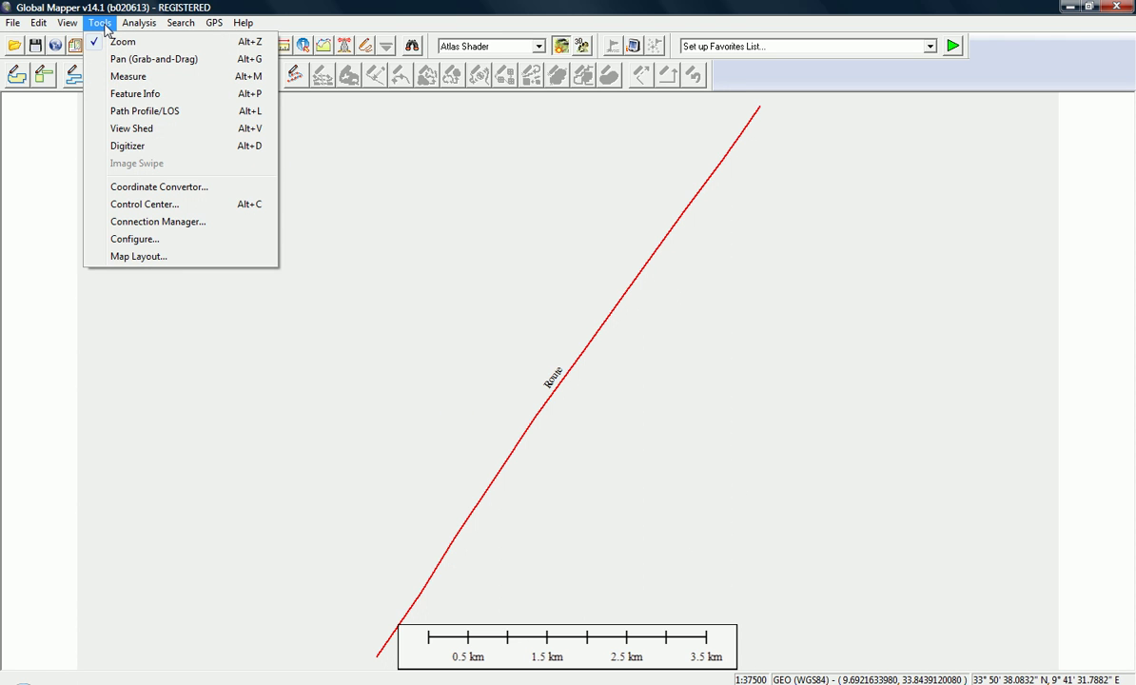
{"action": "left_click", "coordinate": [175, 244]}
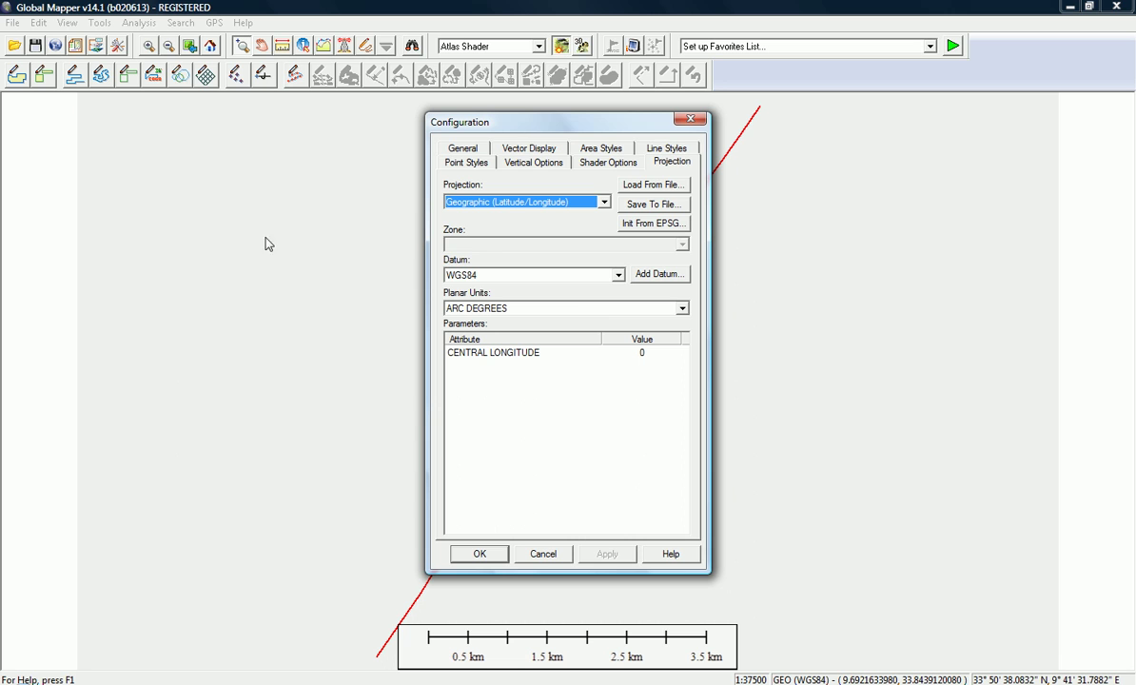
{"action": "left_click", "coordinate": [682, 167]}
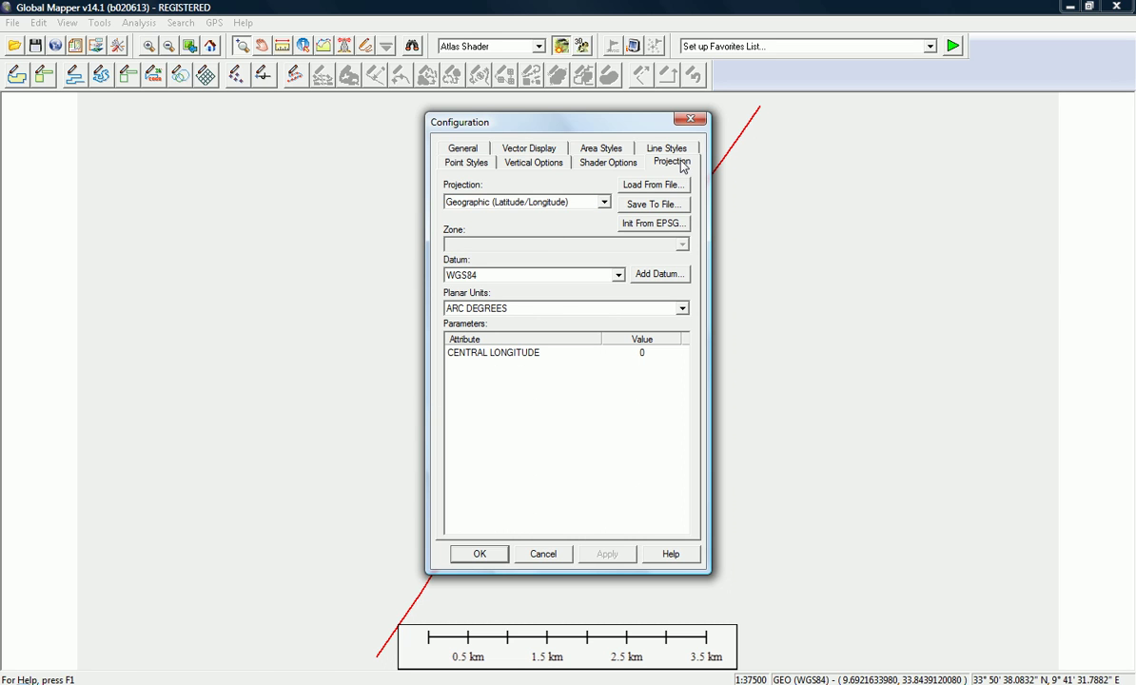
{"action": "left_click", "coordinate": [603, 202]}
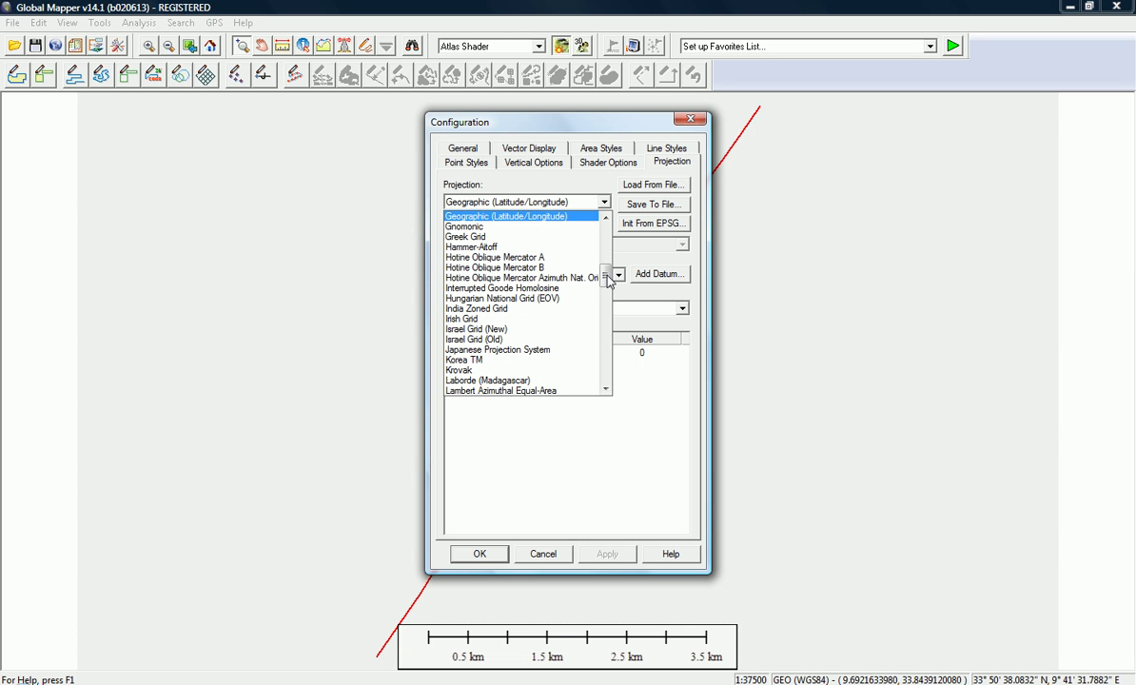
{"action": "left_click_drag", "start_coordinate": [606, 279], "coordinate": [614, 371]}
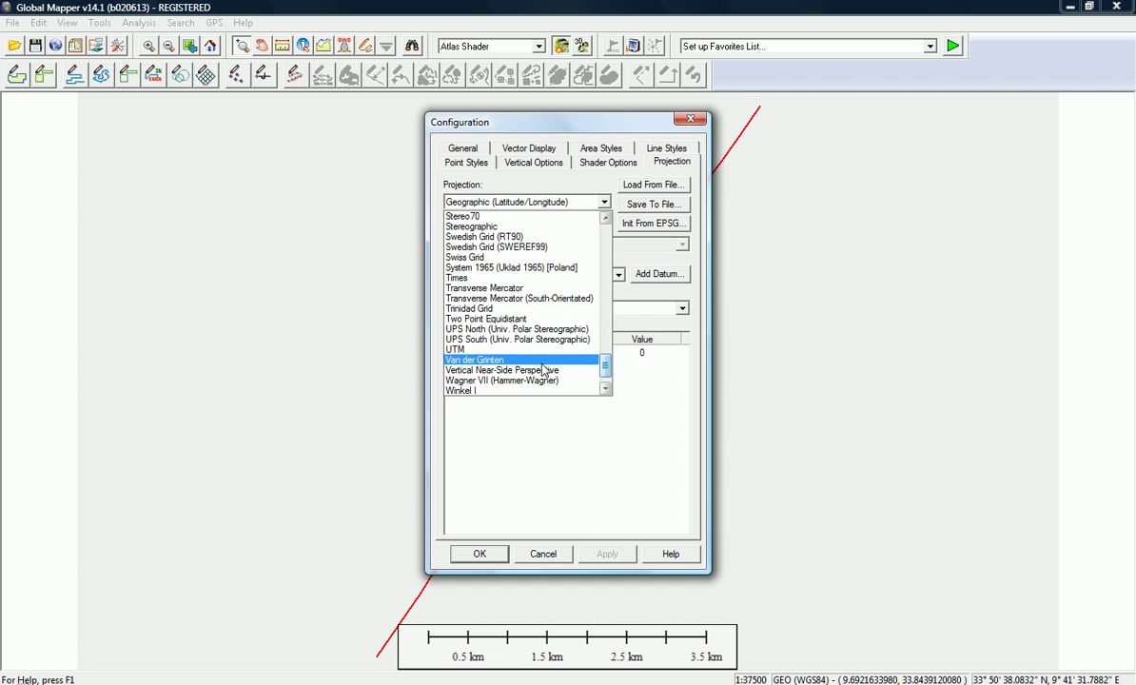
{"action": "left_click", "coordinate": [466, 350]}
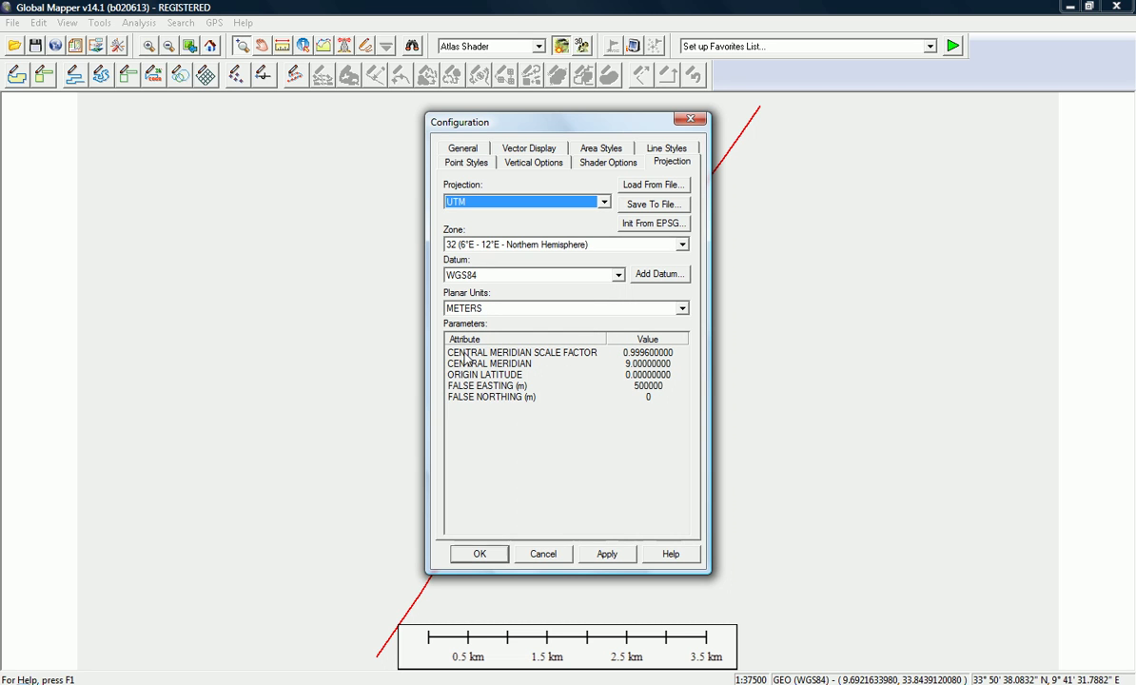
- Set the projection's datum to CARTHAGE and apply the configuration
{"action": "left_click", "coordinate": [618, 275]}
{"action": "left_click_drag", "start_coordinate": [618, 422], "coordinate": [619, 293]}
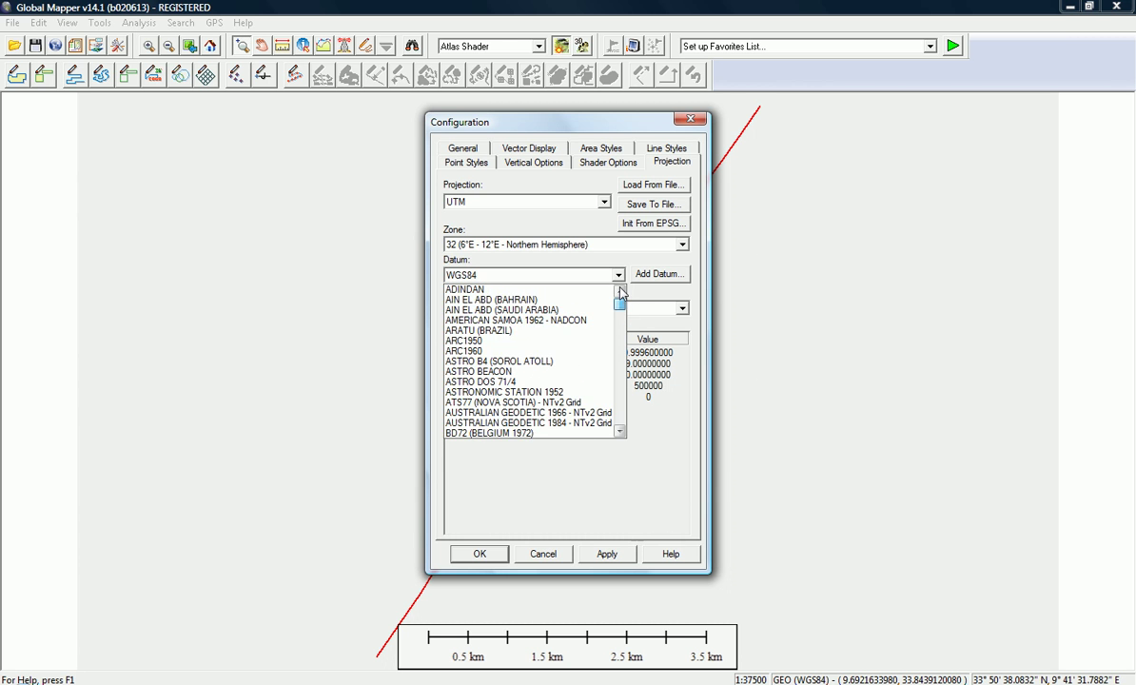
{"action": "scroll", "coordinate": [496, 365], "scroll_direction": "down", "scroll_amount": 3}
{"action": "scroll", "coordinate": [496, 365], "scroll_direction": "down", "scroll_amount": 4}
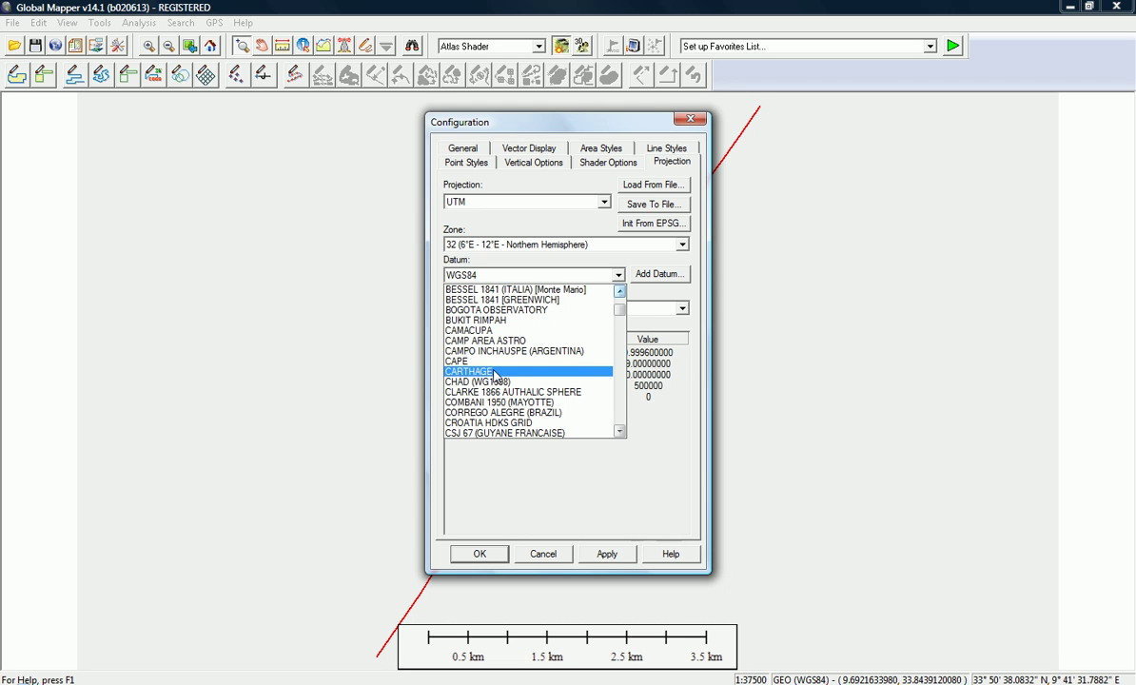
{"action": "left_click", "coordinate": [493, 372]}
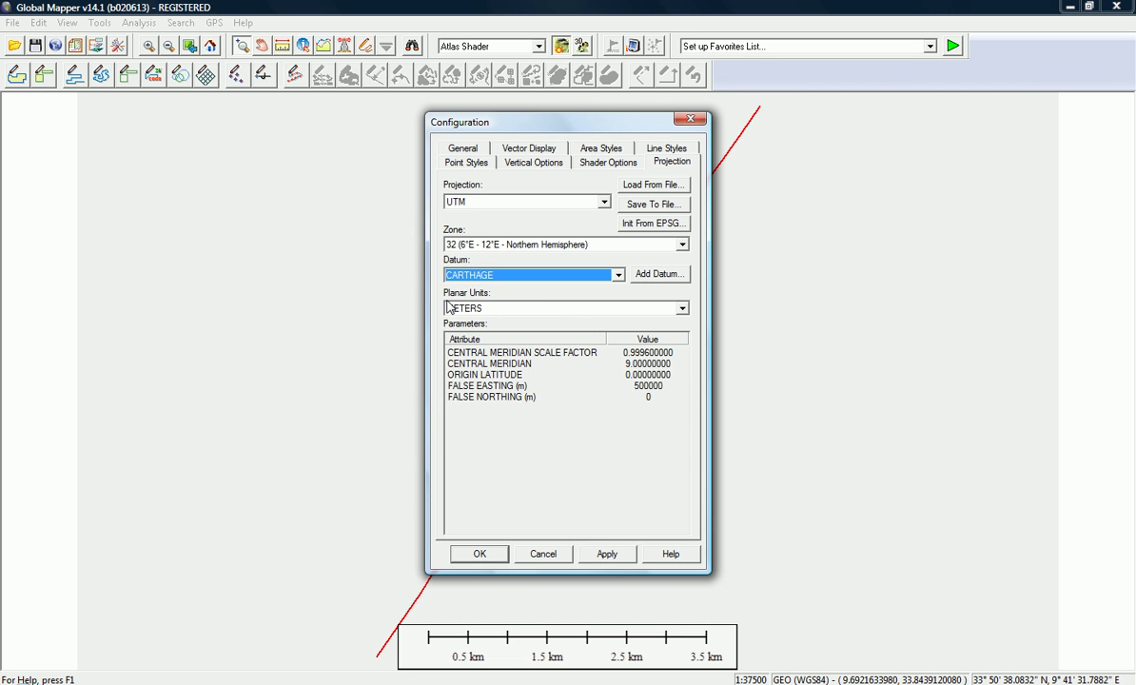
{"action": "left_click", "coordinate": [480, 554]}
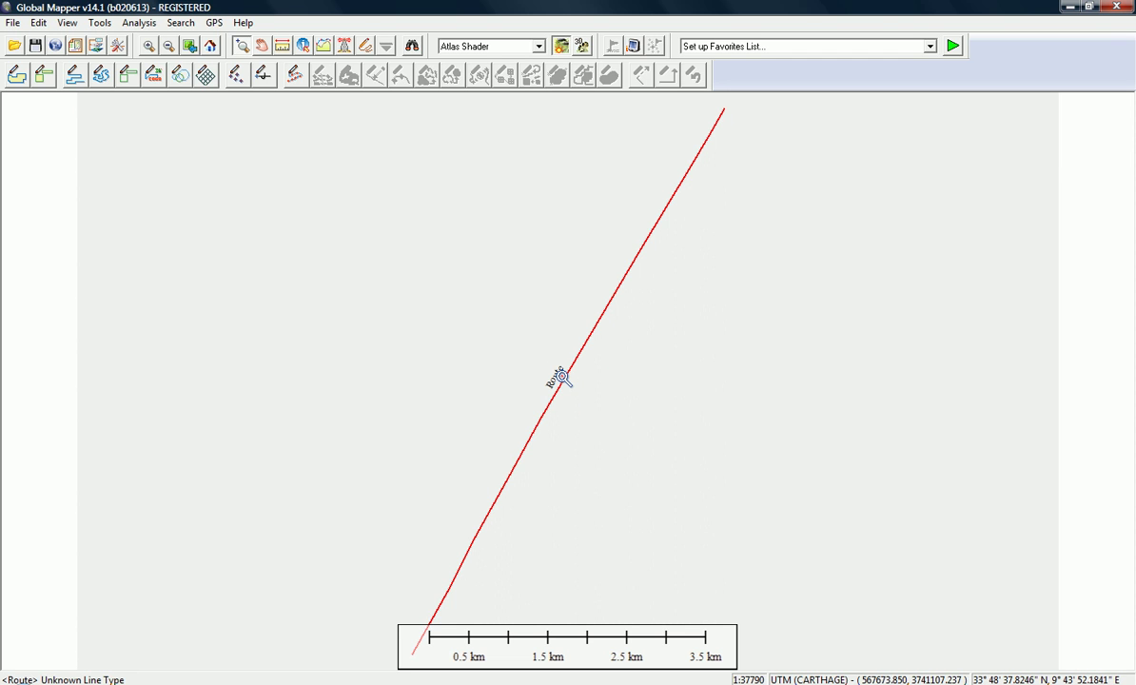
- Open the online imagery, topo and terrain data source selection and move its dialog aside
{"action": "left_click", "coordinate": [12, 23]}
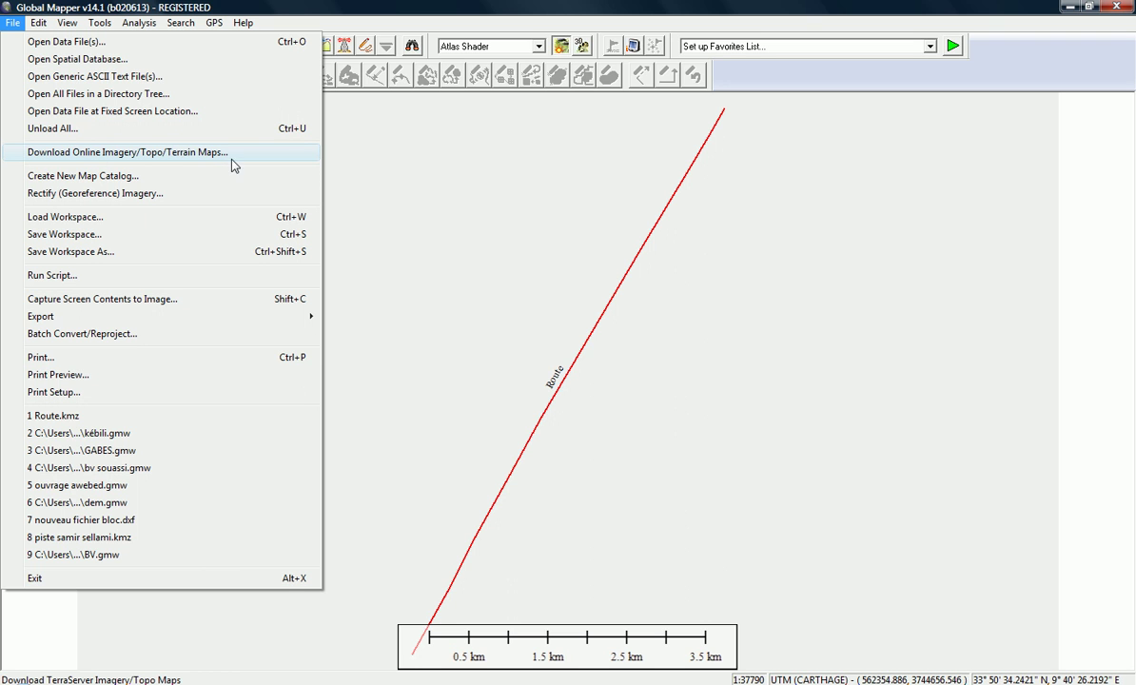
{"action": "left_click", "coordinate": [82, 161]}
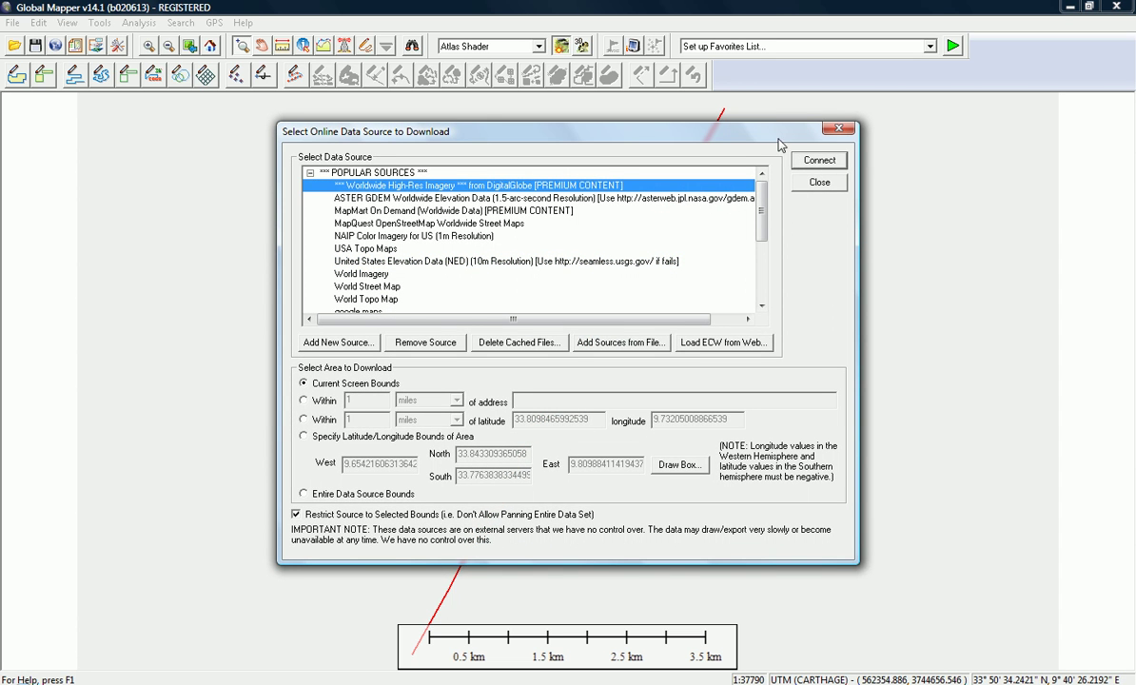
{"action": "left_click_drag", "start_coordinate": [729, 133], "coordinate": [628, 133]}
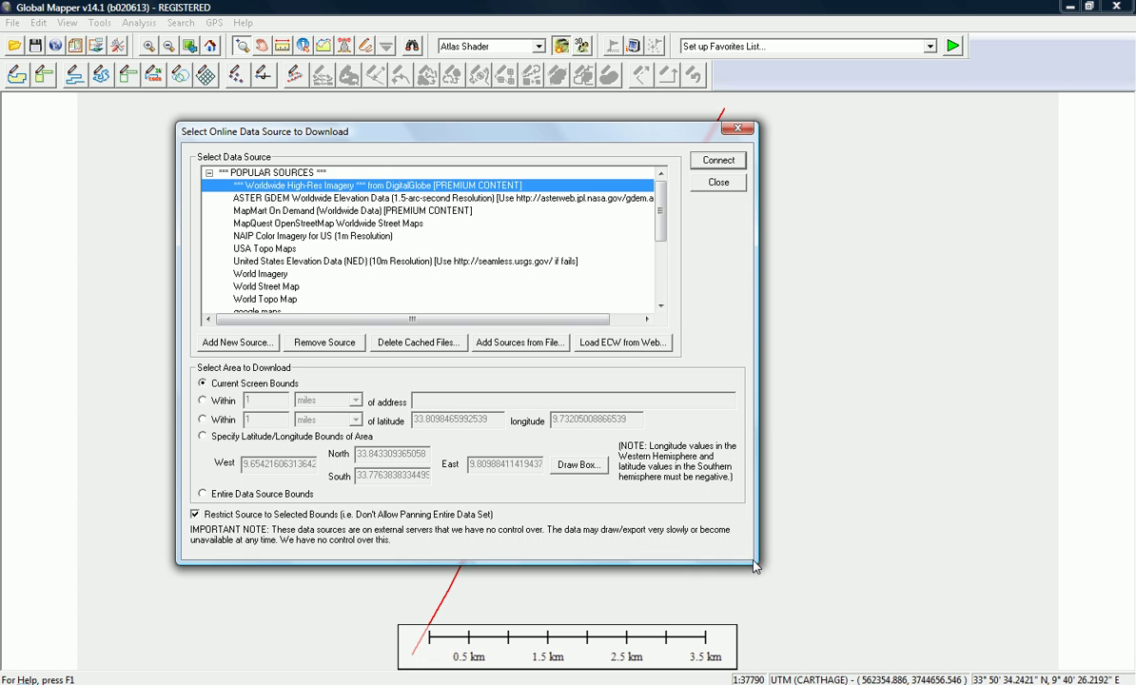
- Browse the online data source categories, examining the premium content and the geologic maps offered by country
{"action": "left_click", "coordinate": [208, 175]}
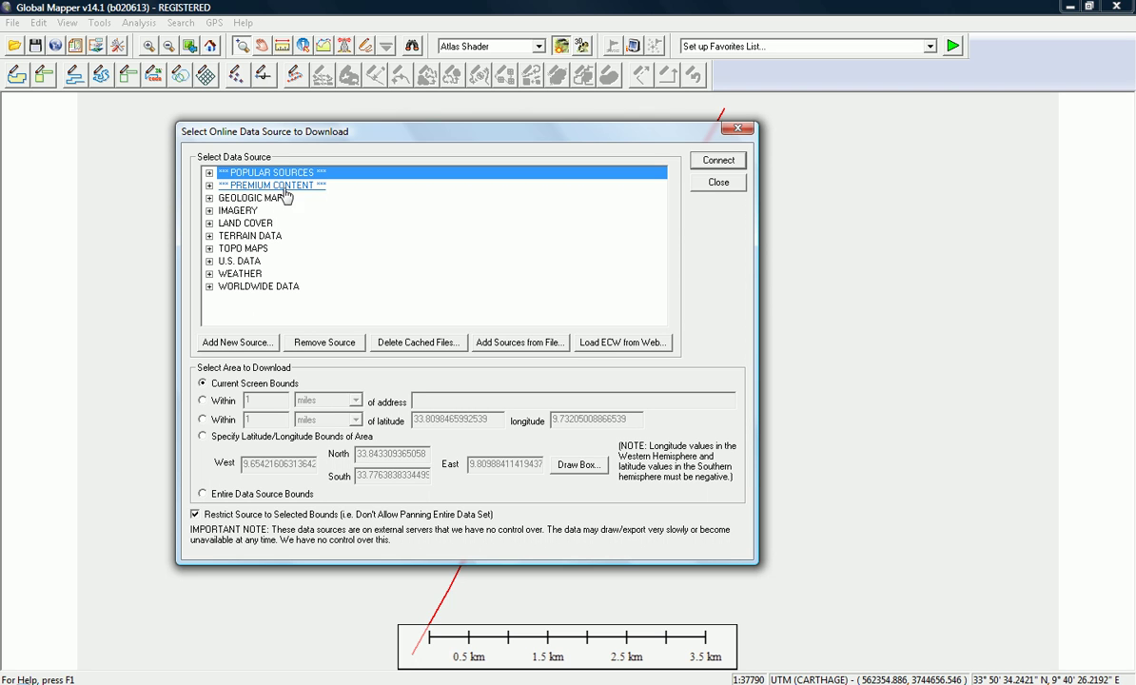
{"action": "left_click", "coordinate": [210, 185]}
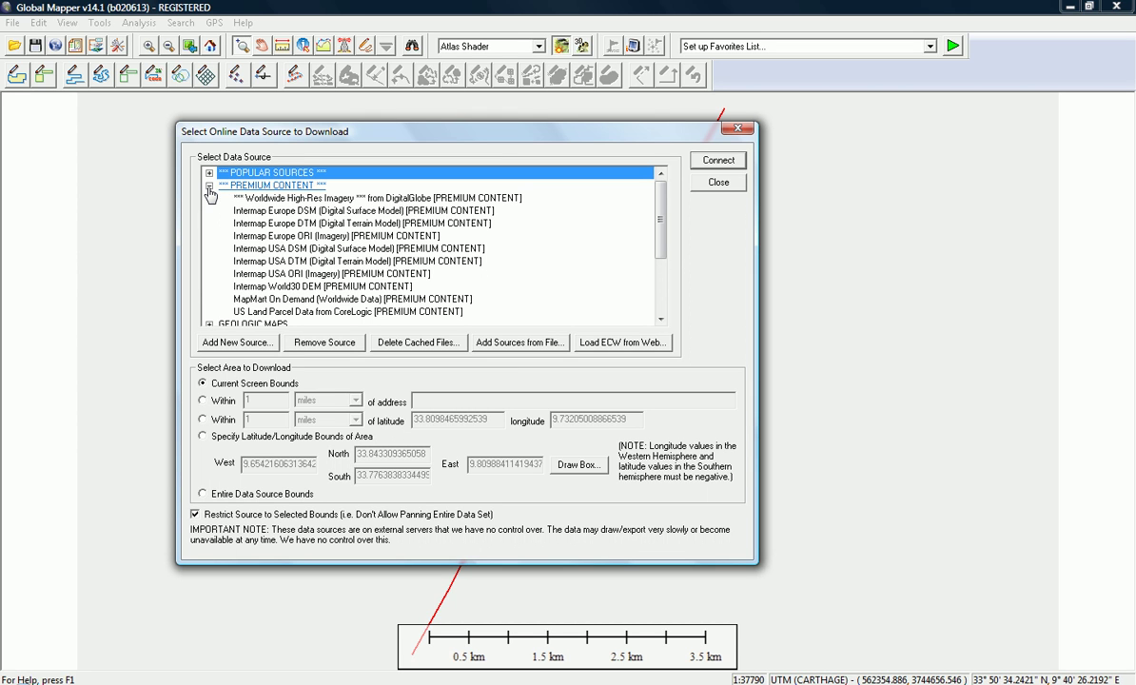
{"action": "left_click", "coordinate": [209, 187]}
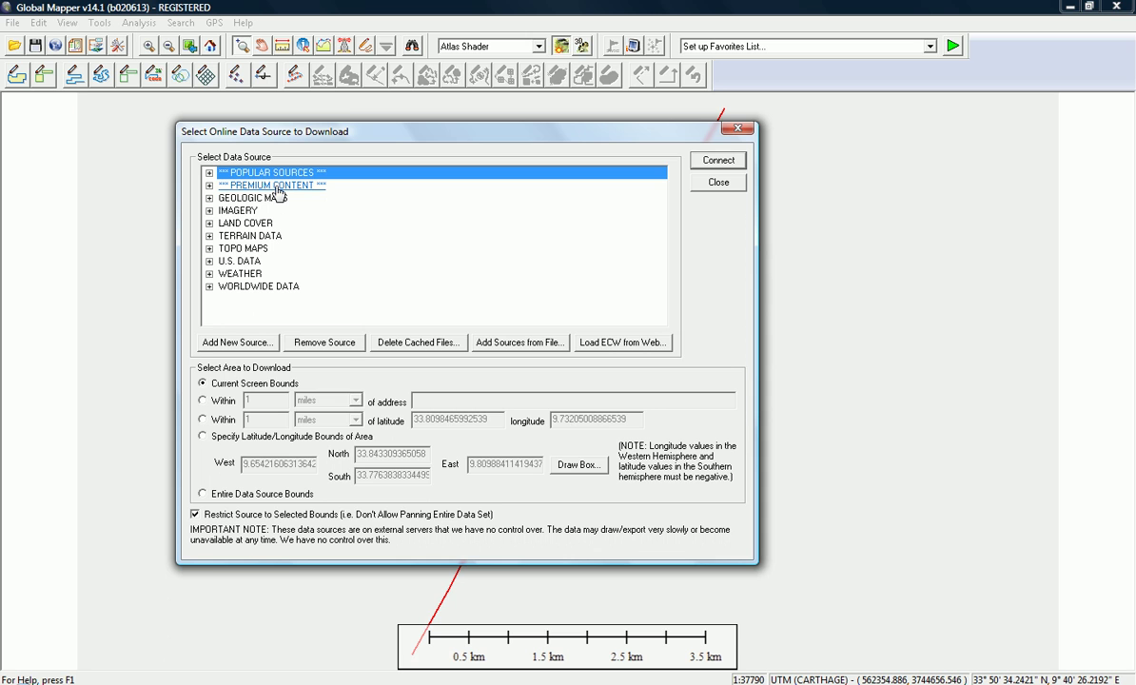
{"action": "left_click", "coordinate": [209, 199]}
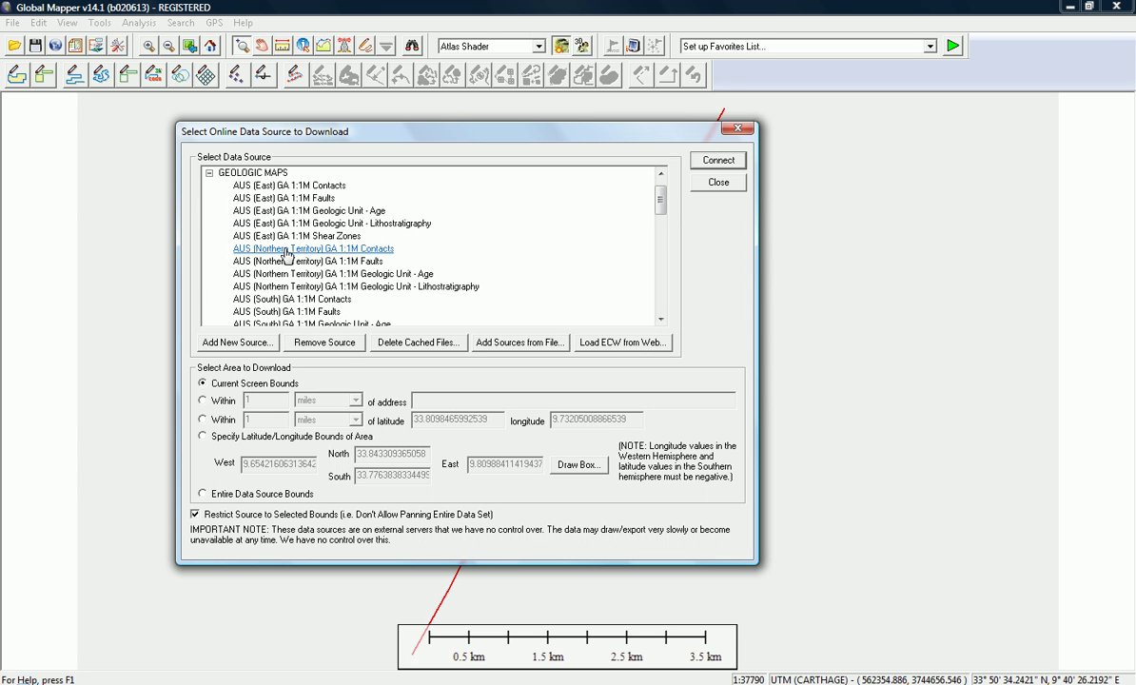
{"action": "scroll", "coordinate": [285, 252], "scroll_direction": "down", "scroll_amount": 8}
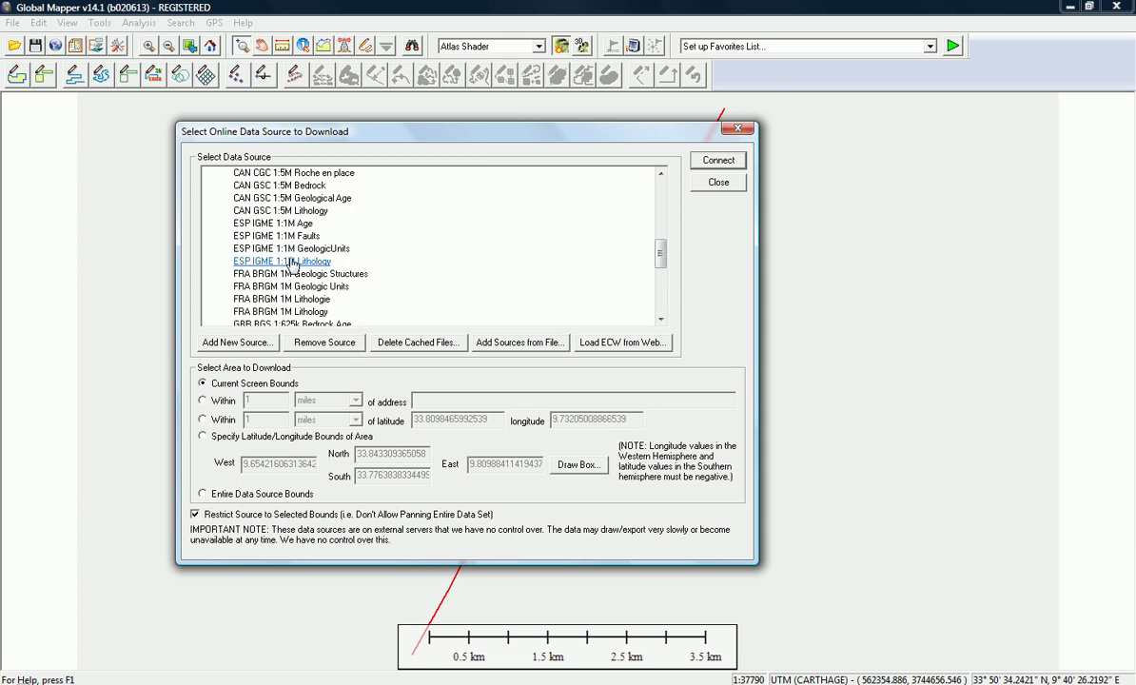
{"action": "scroll", "coordinate": [292, 265], "scroll_direction": "down", "scroll_amount": 3}
{"action": "scroll", "coordinate": [292, 266], "scroll_direction": "down", "scroll_amount": 2}
{"action": "scroll", "coordinate": [292, 265], "scroll_direction": "up", "scroll_amount": 9}
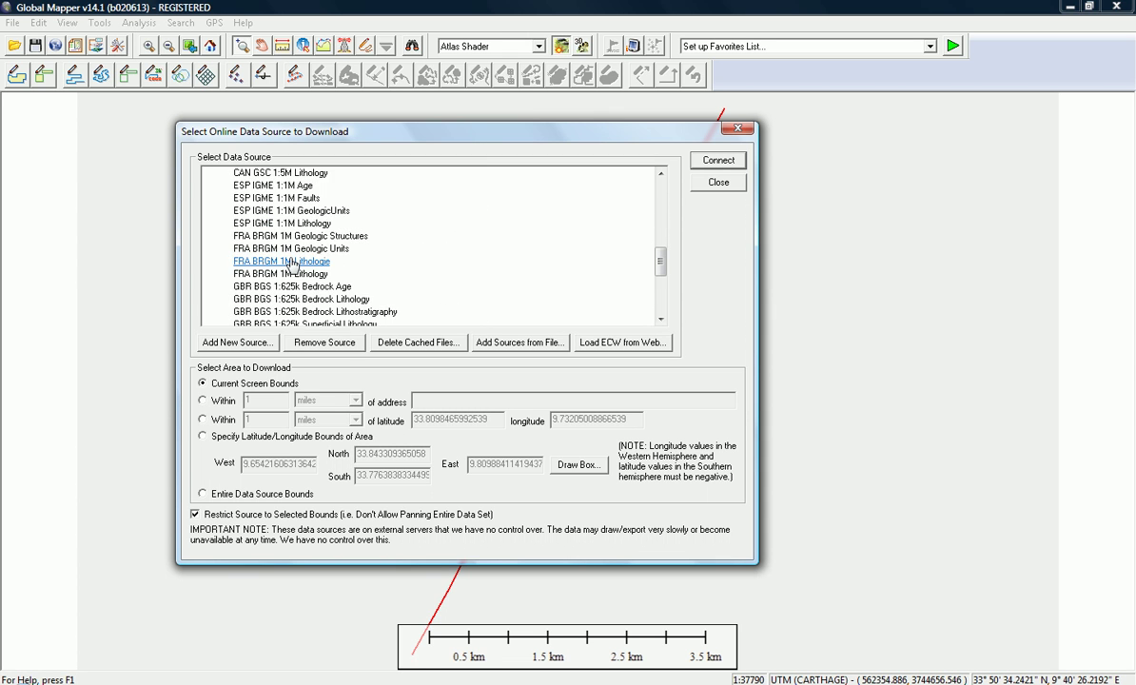
{"action": "scroll", "coordinate": [292, 265], "scroll_direction": "down", "scroll_amount": 3}
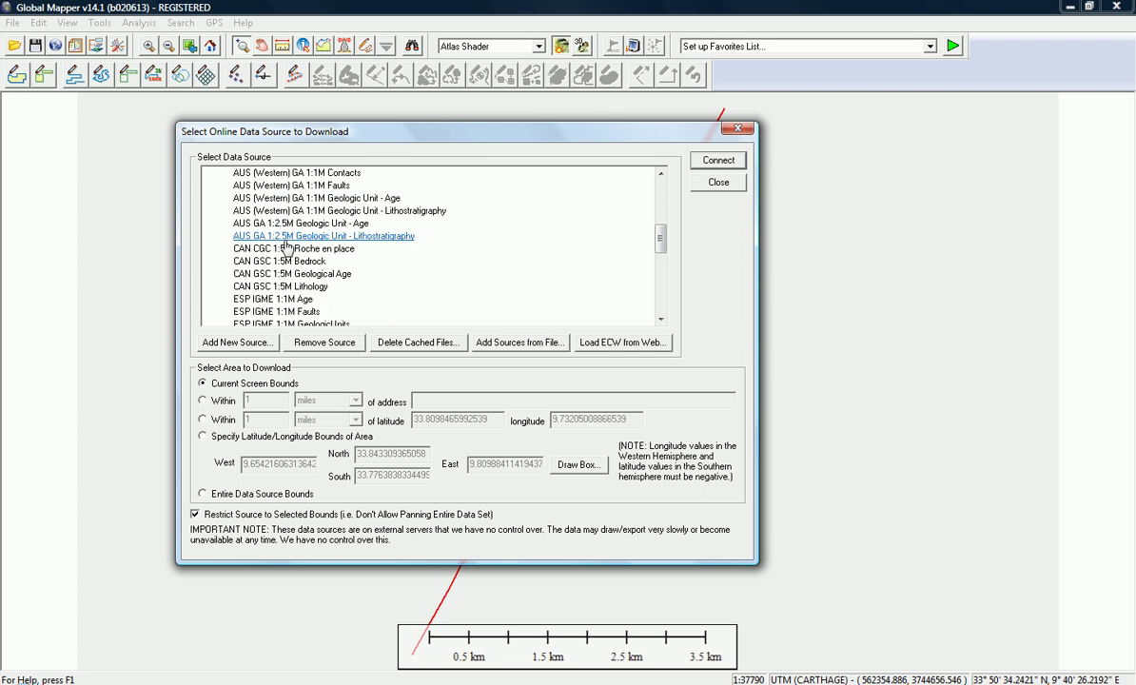
{"action": "scroll", "coordinate": [286, 253], "scroll_direction": "down", "scroll_amount": 3}
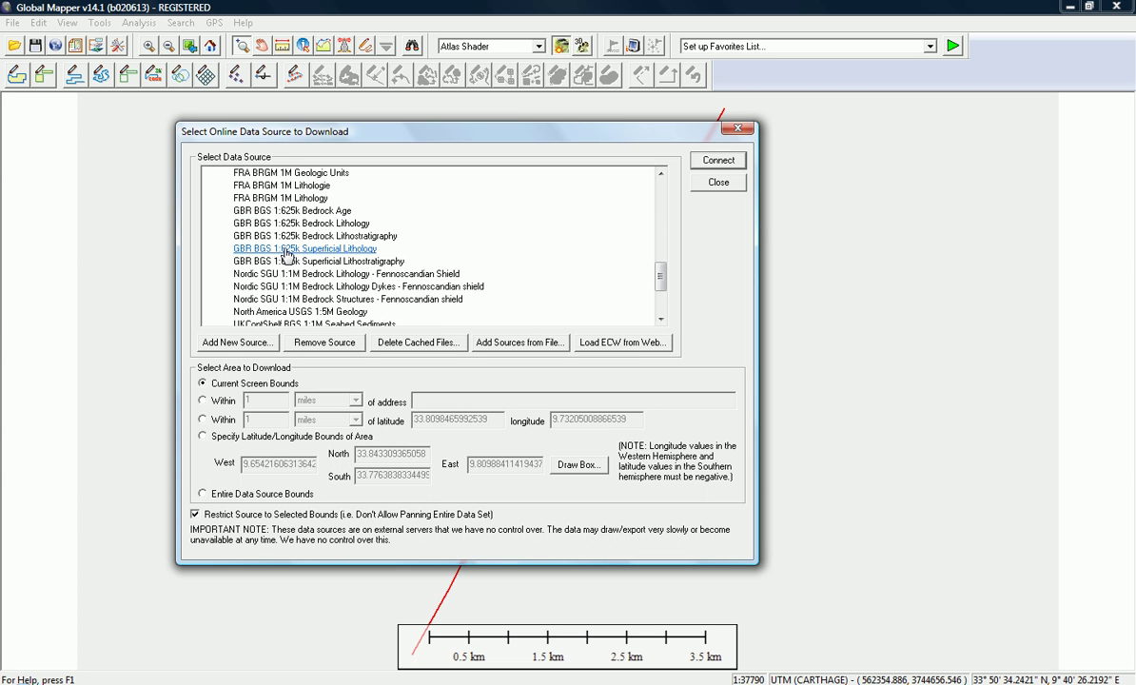
{"action": "scroll", "coordinate": [277, 244], "scroll_direction": "up", "scroll_amount": 6}
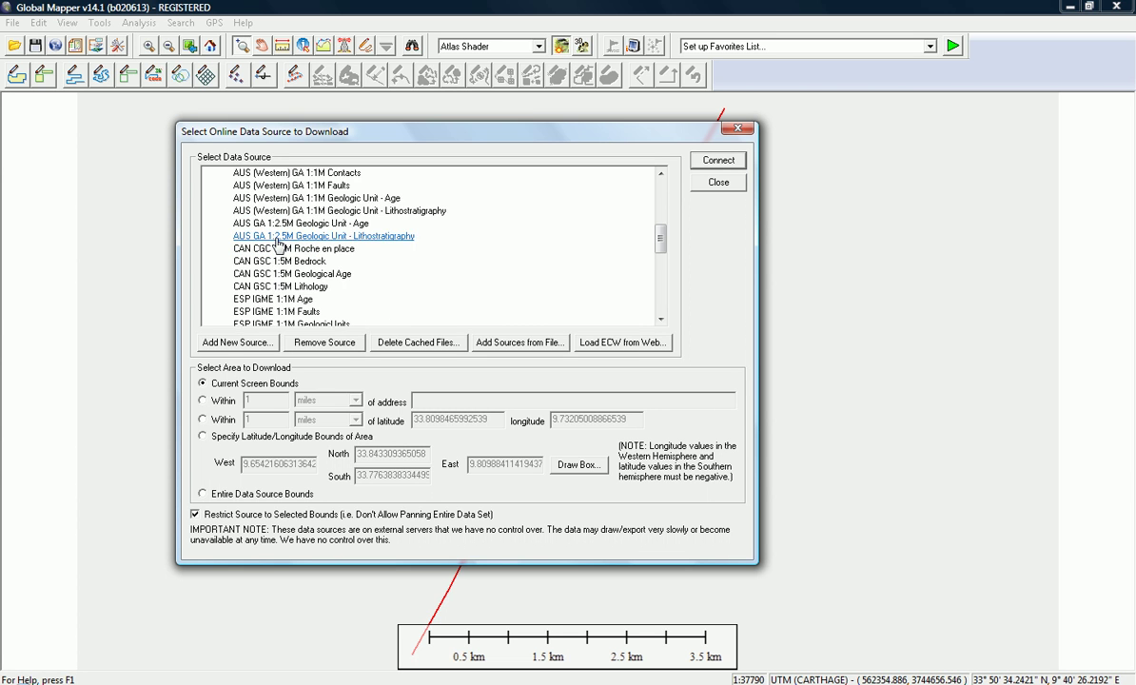
{"action": "scroll", "coordinate": [276, 243], "scroll_direction": "up", "scroll_amount": 1}
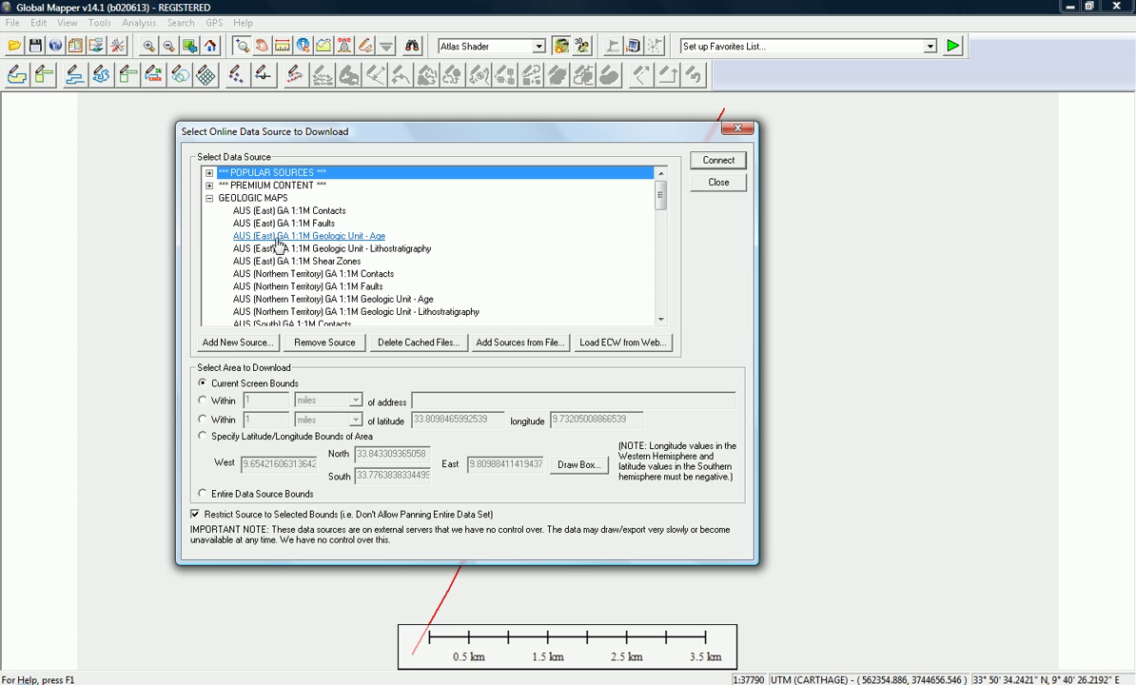
{"action": "left_click", "coordinate": [209, 198]}
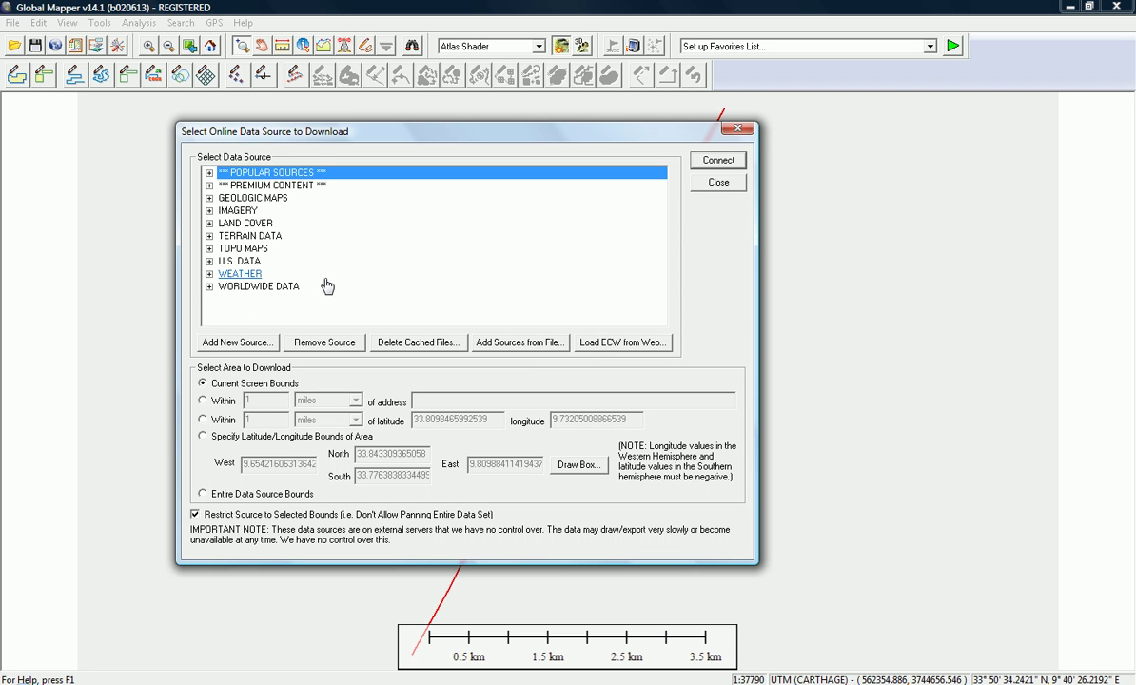
- Load the World Imagery popular source for the current screen bounds
{"action": "left_click", "coordinate": [210, 174]}
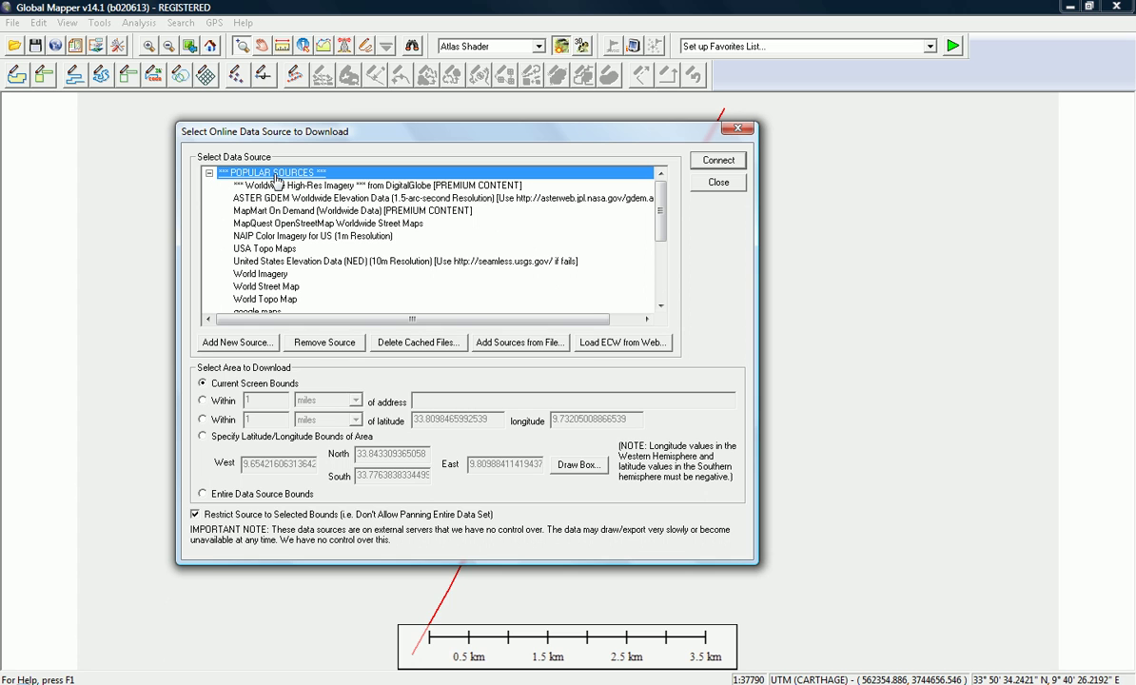
{"action": "left_click", "coordinate": [275, 275]}
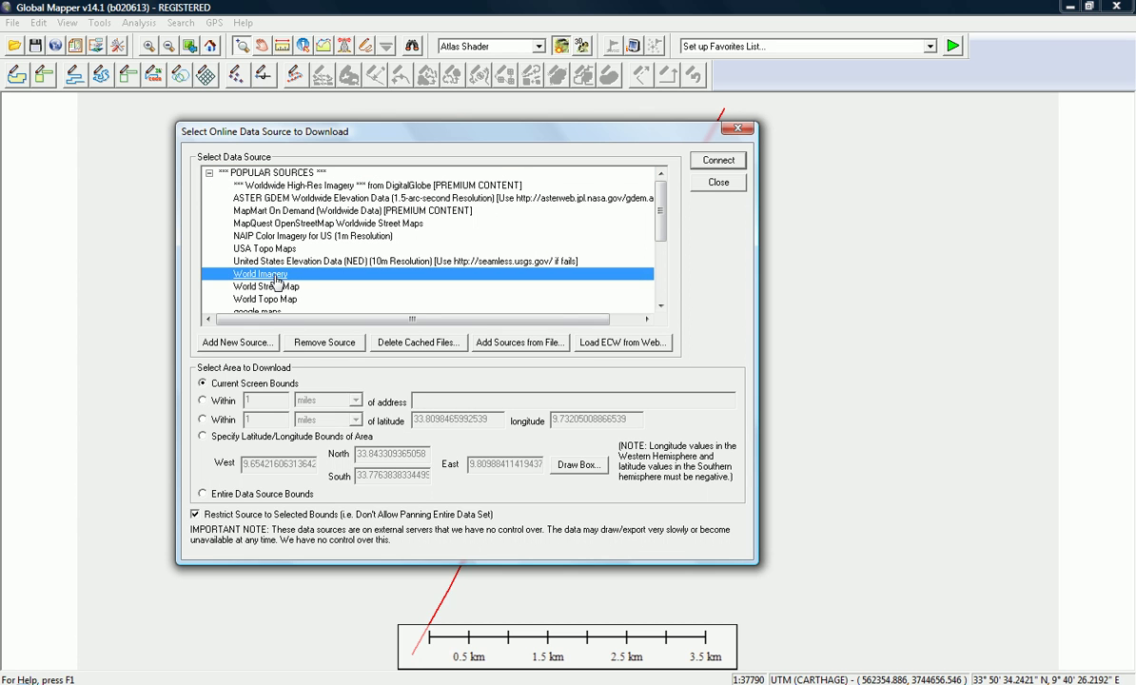
{"action": "left_click", "coordinate": [718, 161]}
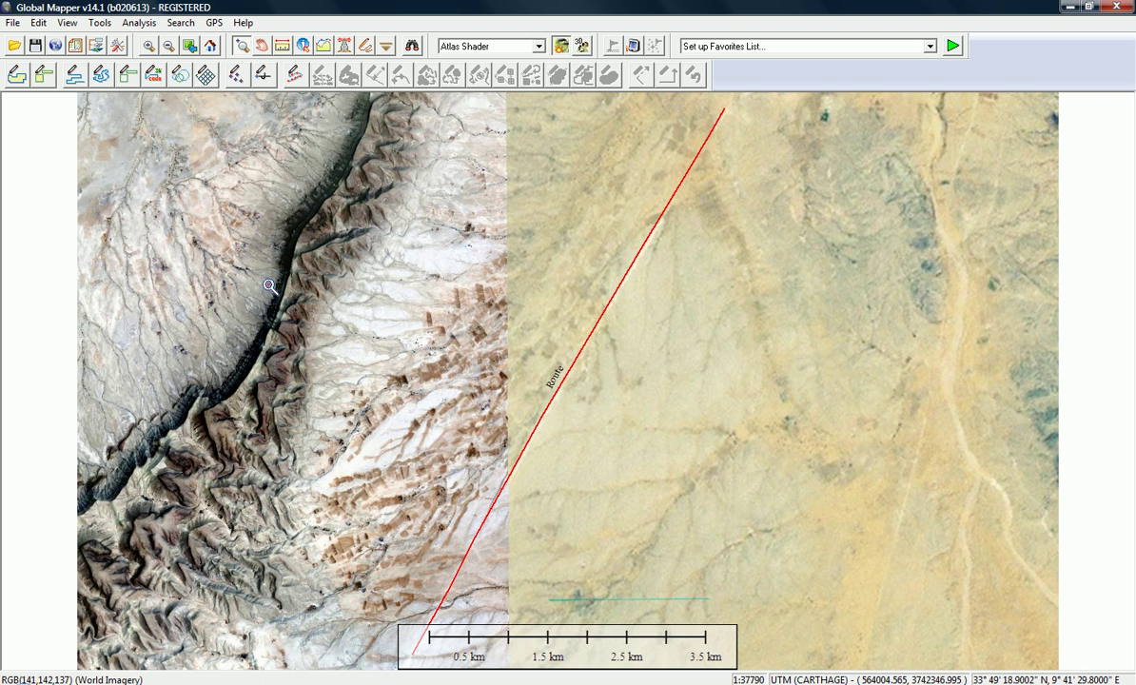
- Open the Overlay Control Center and toggle the World Imagery layer off and on to compare it with the Route line
{"action": "left_click", "coordinate": [100, 23]}
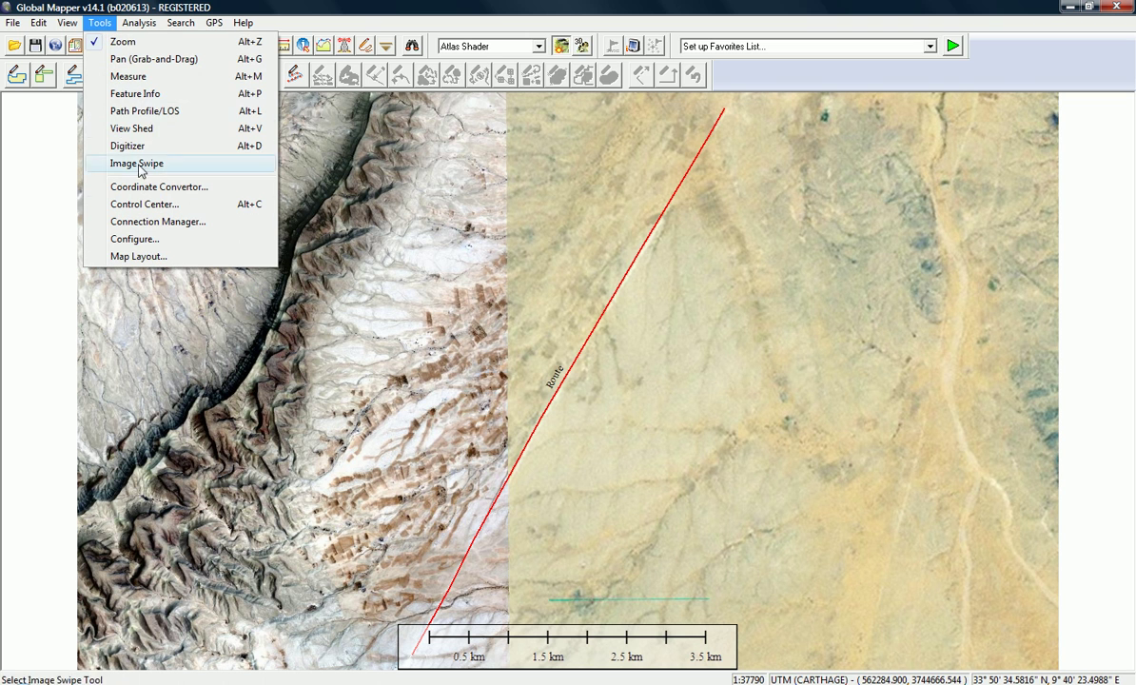
{"action": "left_click", "coordinate": [138, 205]}
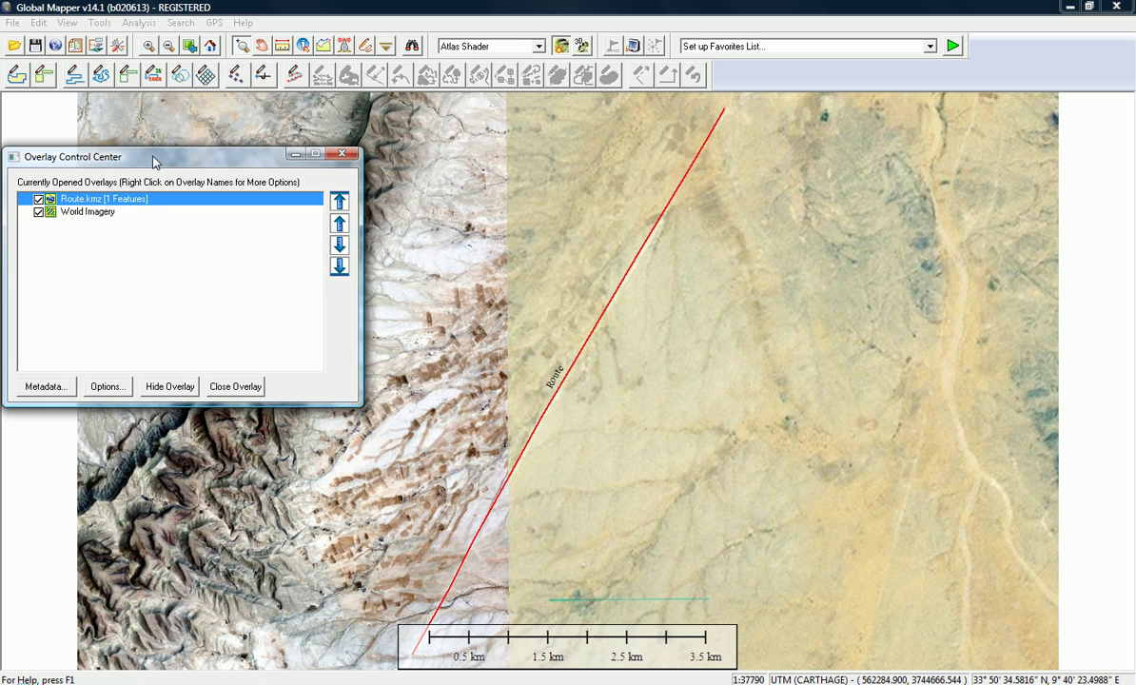
{"action": "left_click", "coordinate": [342, 153]}
{"action": "left_click", "coordinate": [103, 23]}
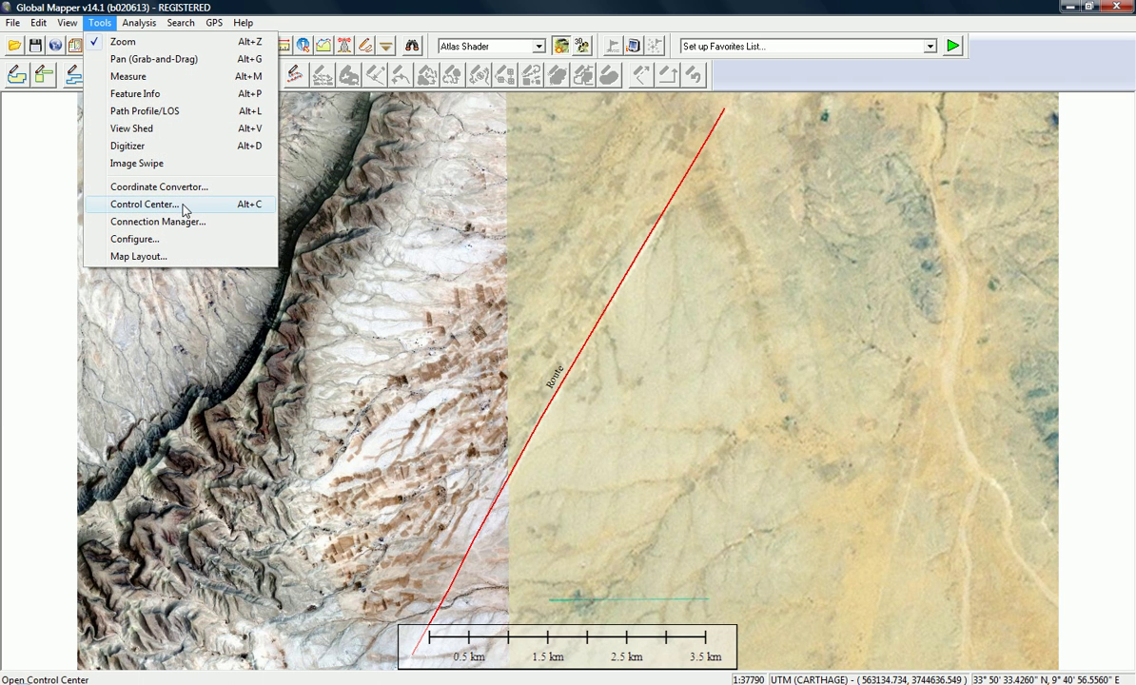
{"action": "left_click", "coordinate": [152, 204]}
{"action": "left_click_drag", "start_coordinate": [195, 168], "coordinate": [220, 221]}
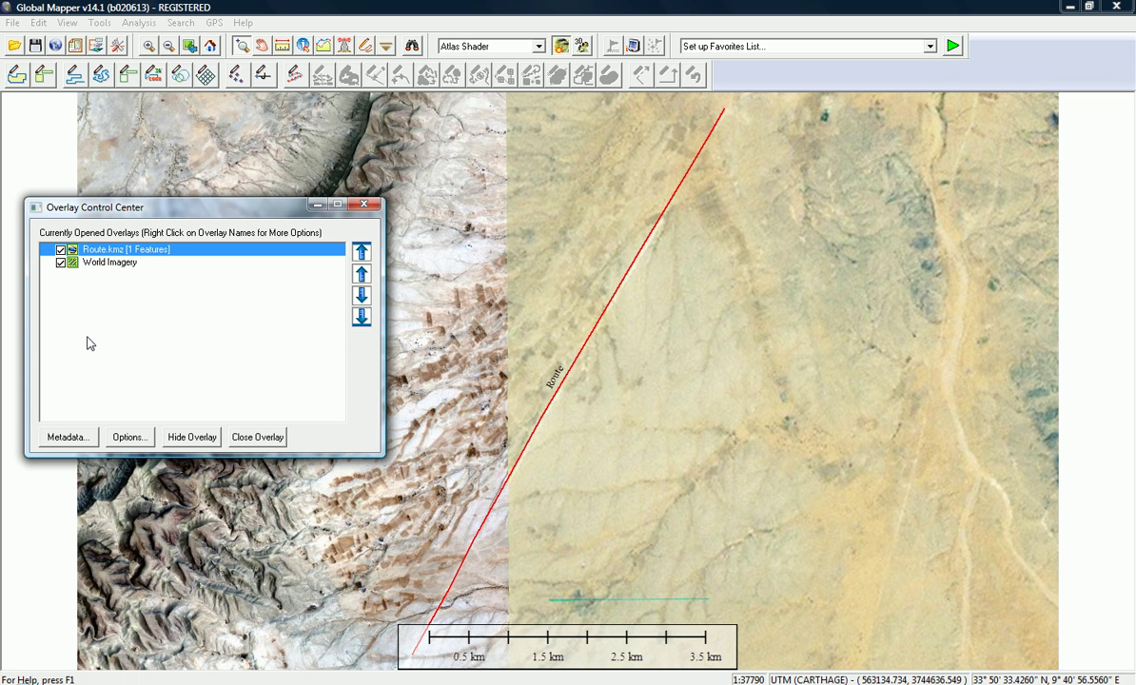
{"action": "left_click", "coordinate": [60, 264]}
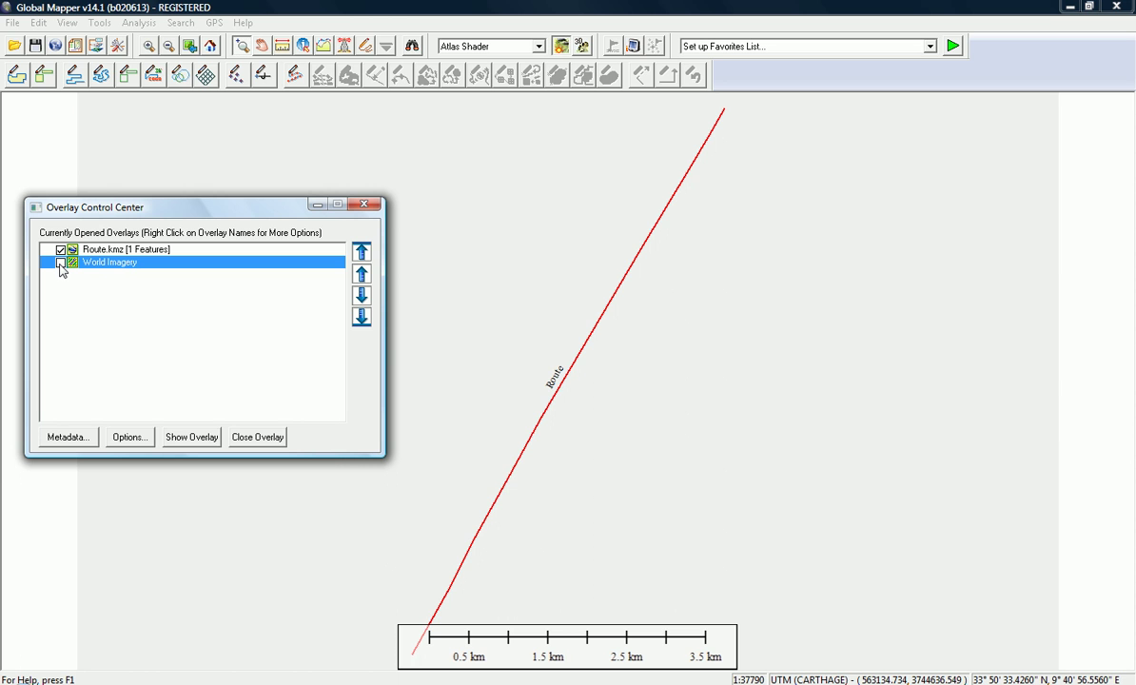
{"action": "left_click", "coordinate": [61, 264]}
{"action": "left_click", "coordinate": [61, 264]}
{"action": "left_click", "coordinate": [61, 263]}
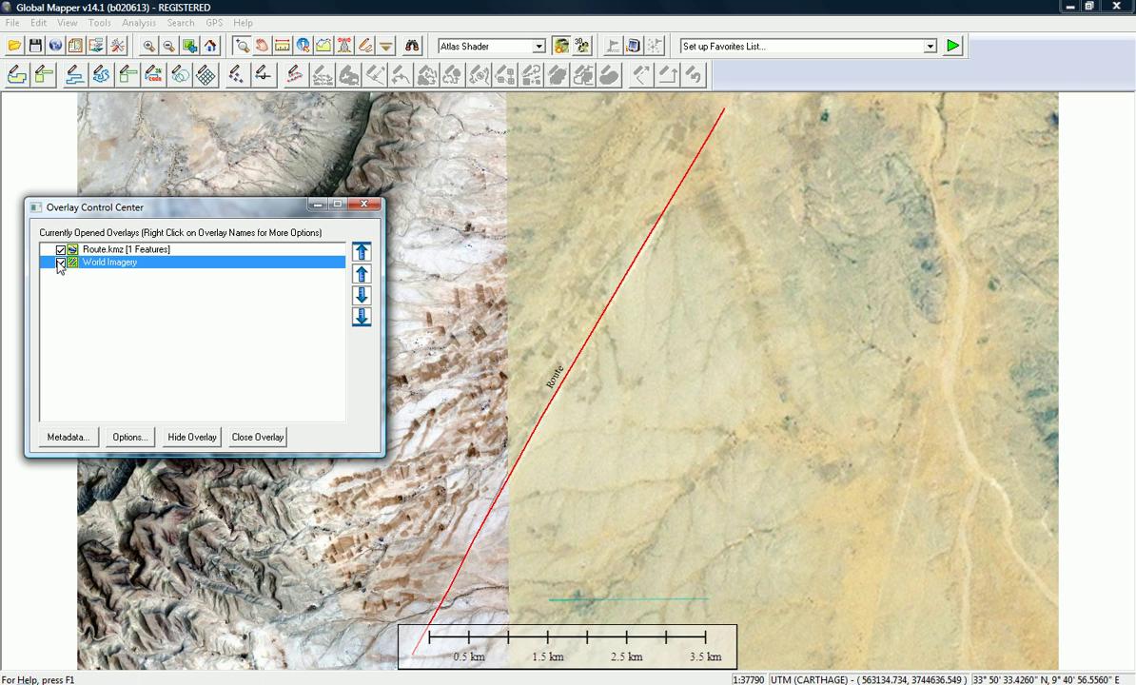
- Close the World Imagery overlay, confirm its removal and leave the Overlay Control Center
{"action": "right_click", "coordinate": [104, 266]}
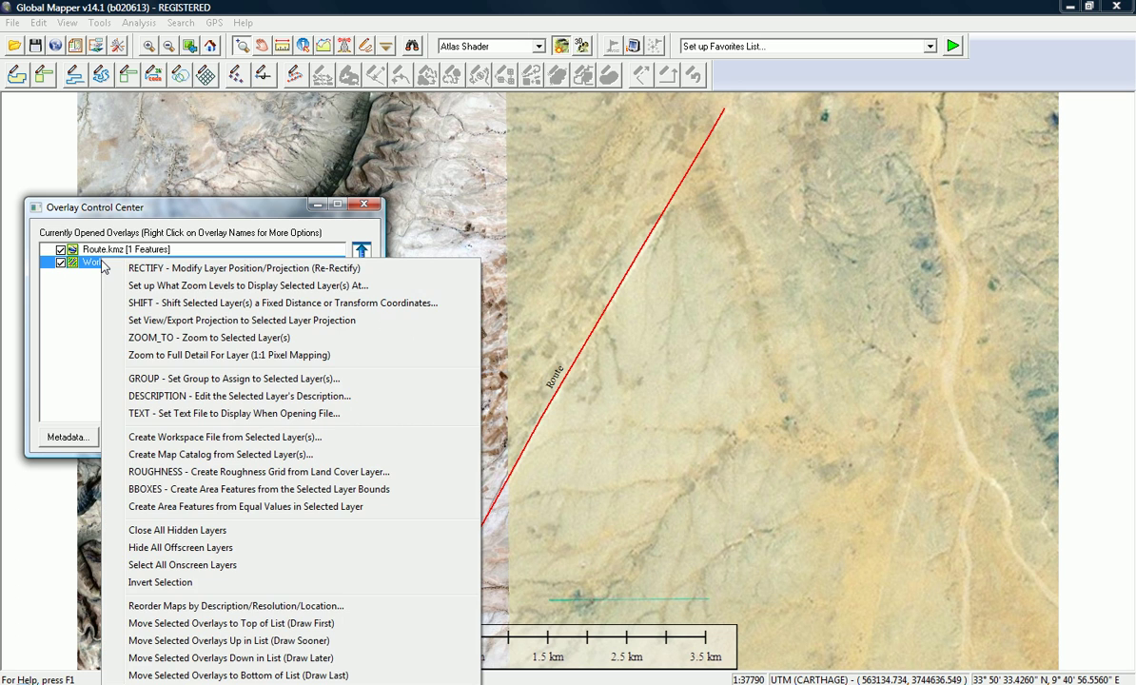
{"action": "key", "text": "Escape"}
{"action": "left_click", "coordinate": [275, 443]}
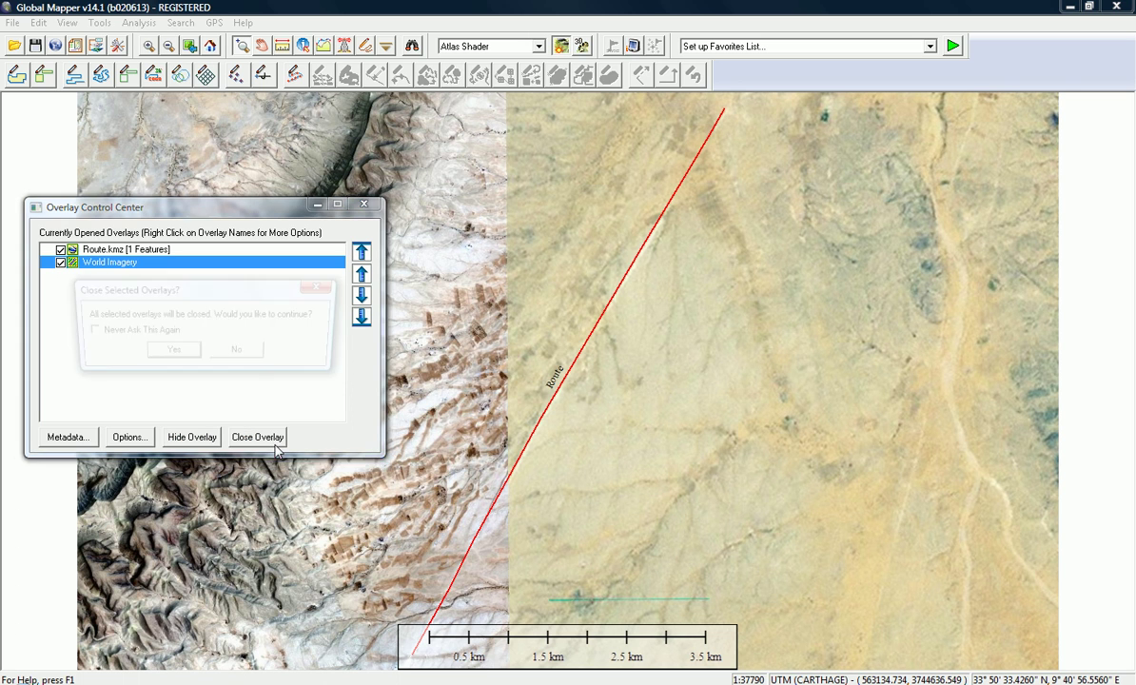
{"action": "left_click", "coordinate": [171, 353]}
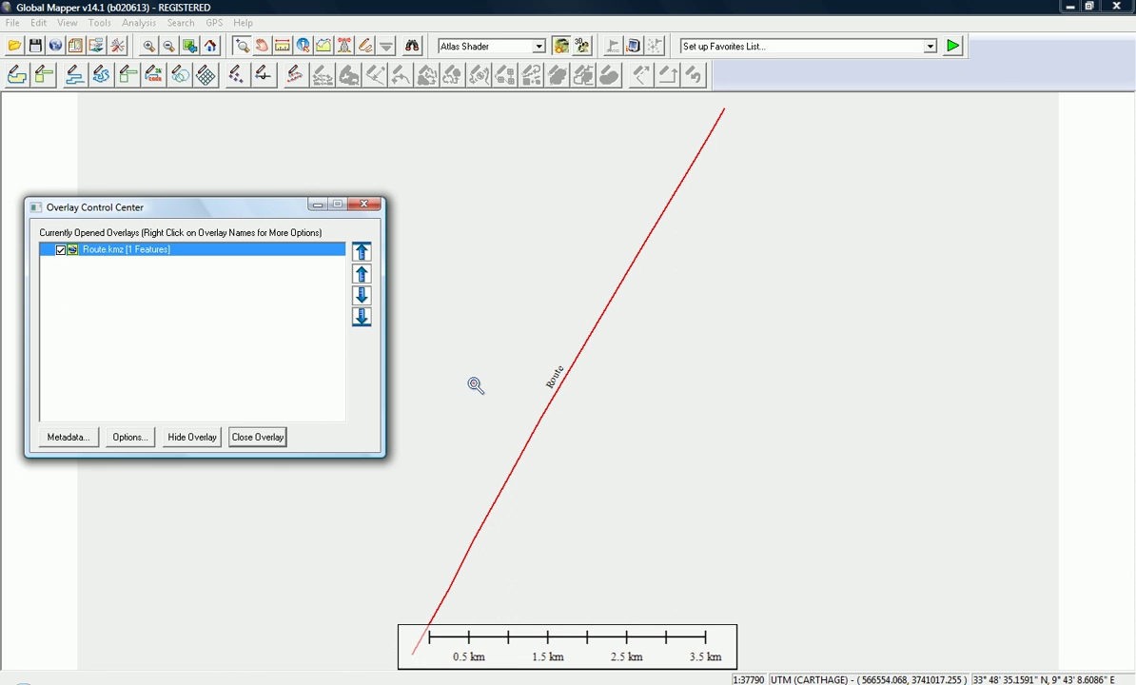
{"action": "left_click", "coordinate": [362, 206]}
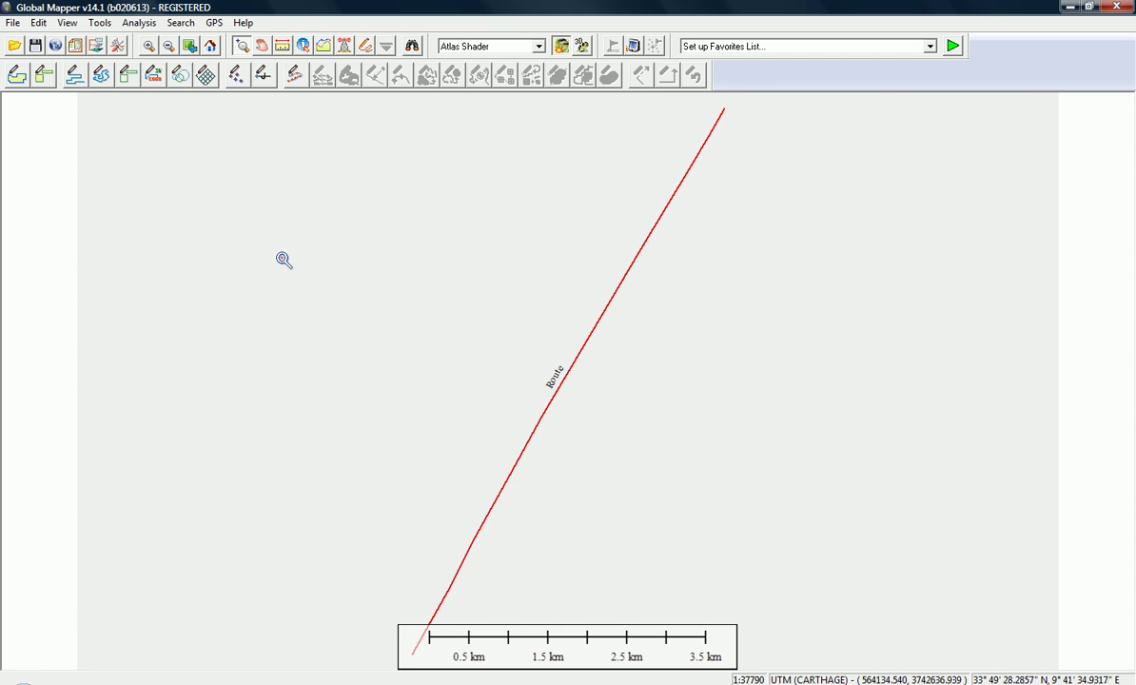
- Download the SRTM Worldwide Elevation Data (3-arc-second Resolution) from the terrain data sources for the current screen bounds
{"action": "left_click", "coordinate": [12, 23]}
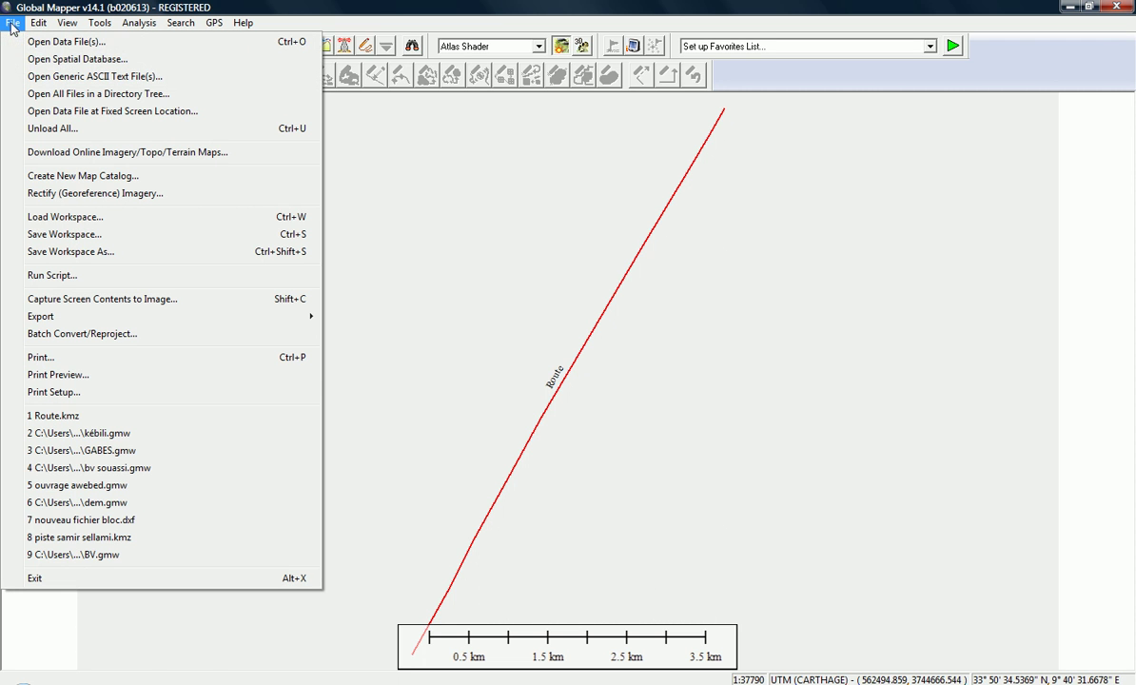
{"action": "left_click", "coordinate": [81, 158]}
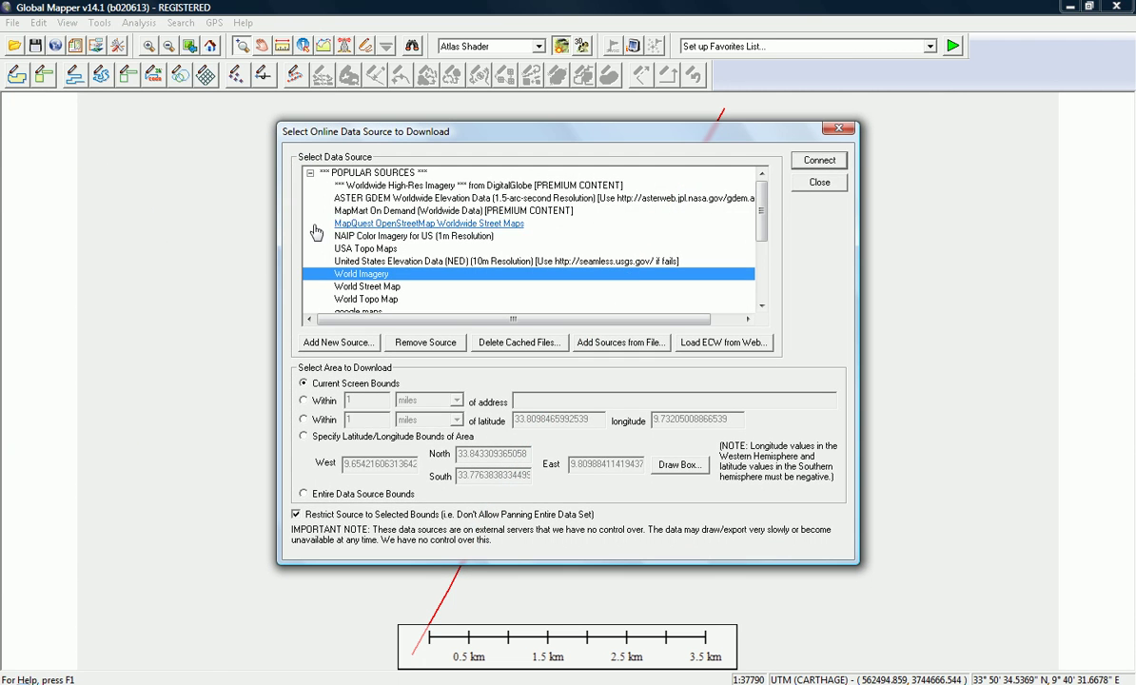
{"action": "left_click", "coordinate": [310, 173]}
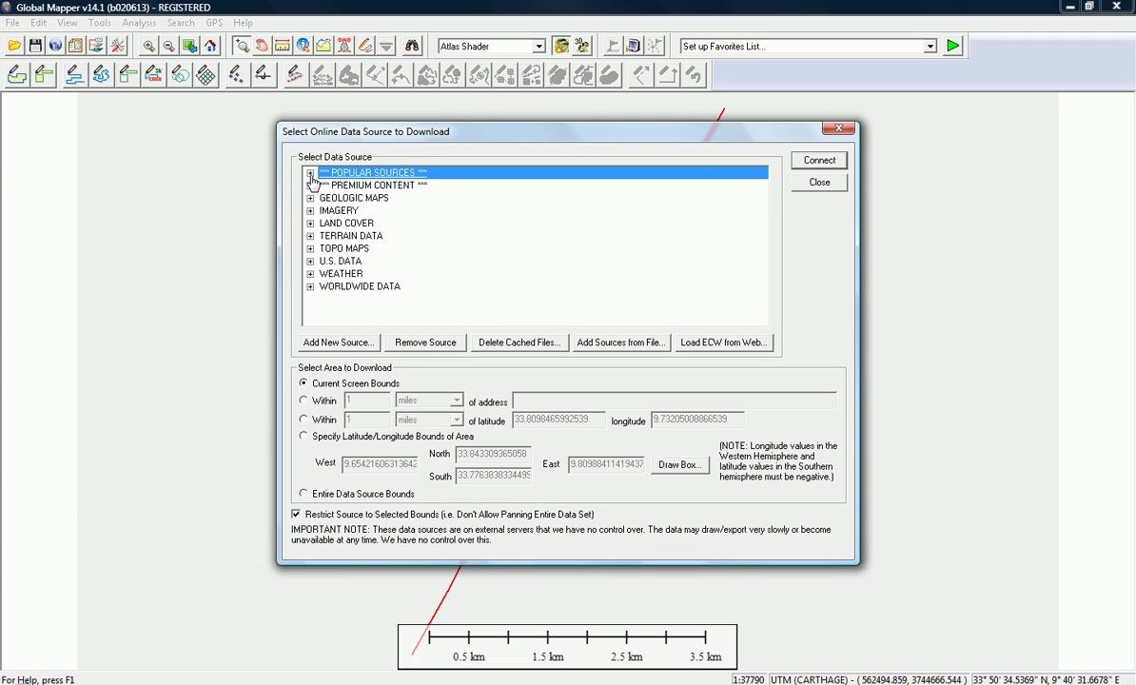
{"action": "left_click", "coordinate": [310, 236]}
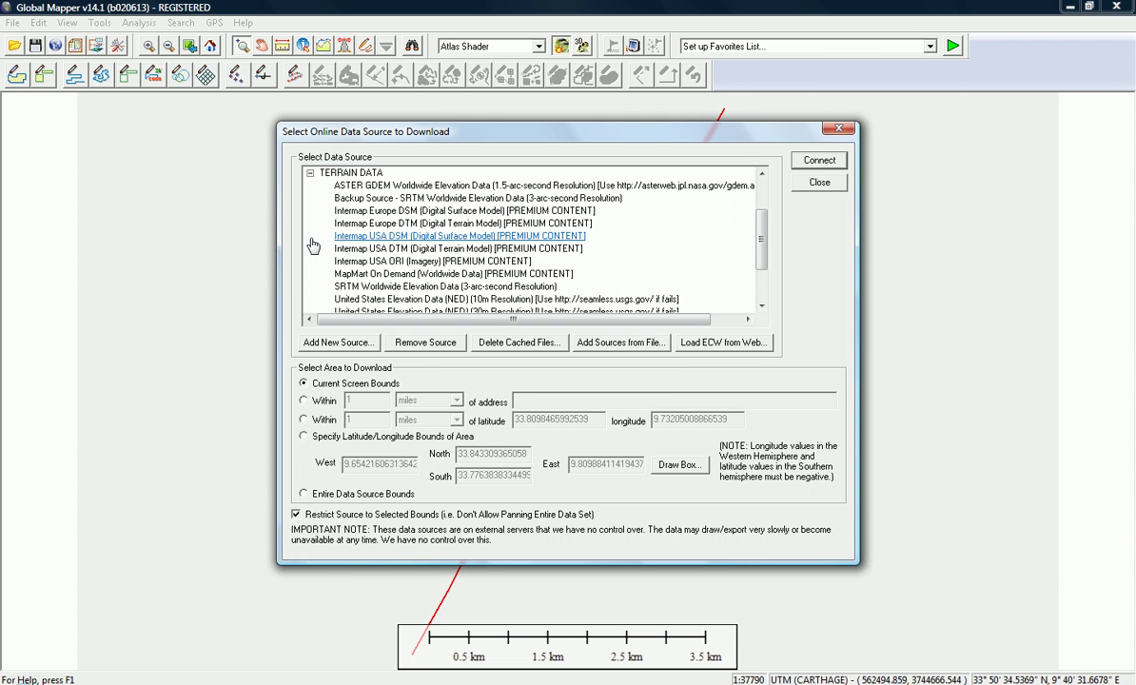
{"action": "left_click", "coordinate": [342, 290]}
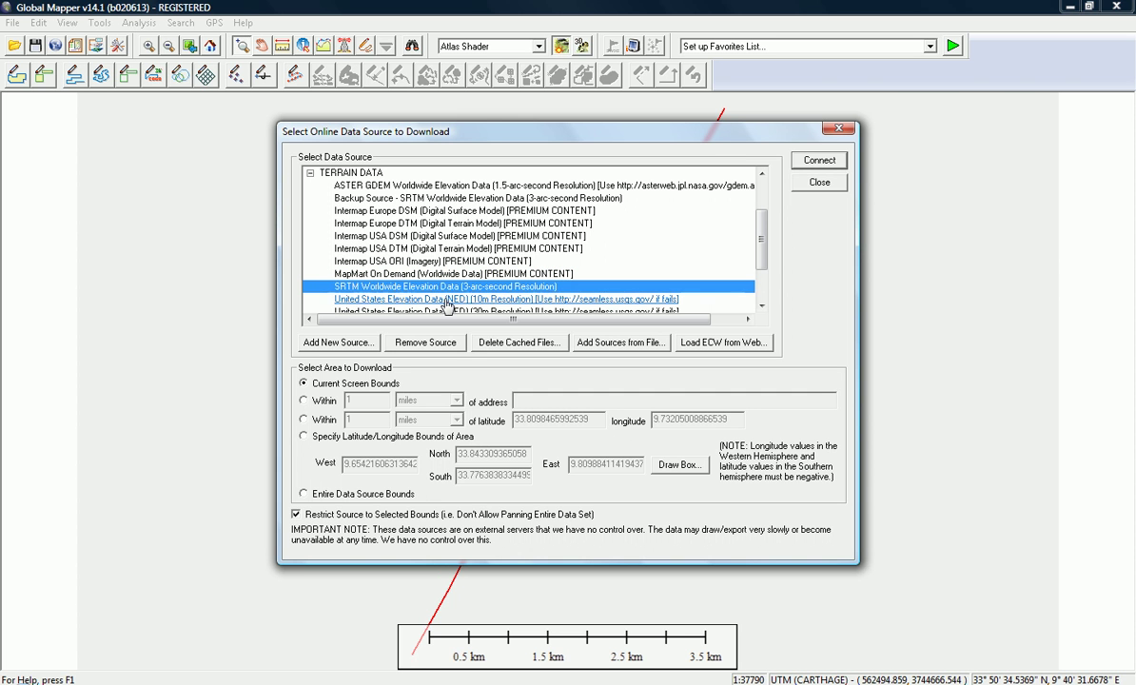
{"action": "left_click", "coordinate": [816, 162]}
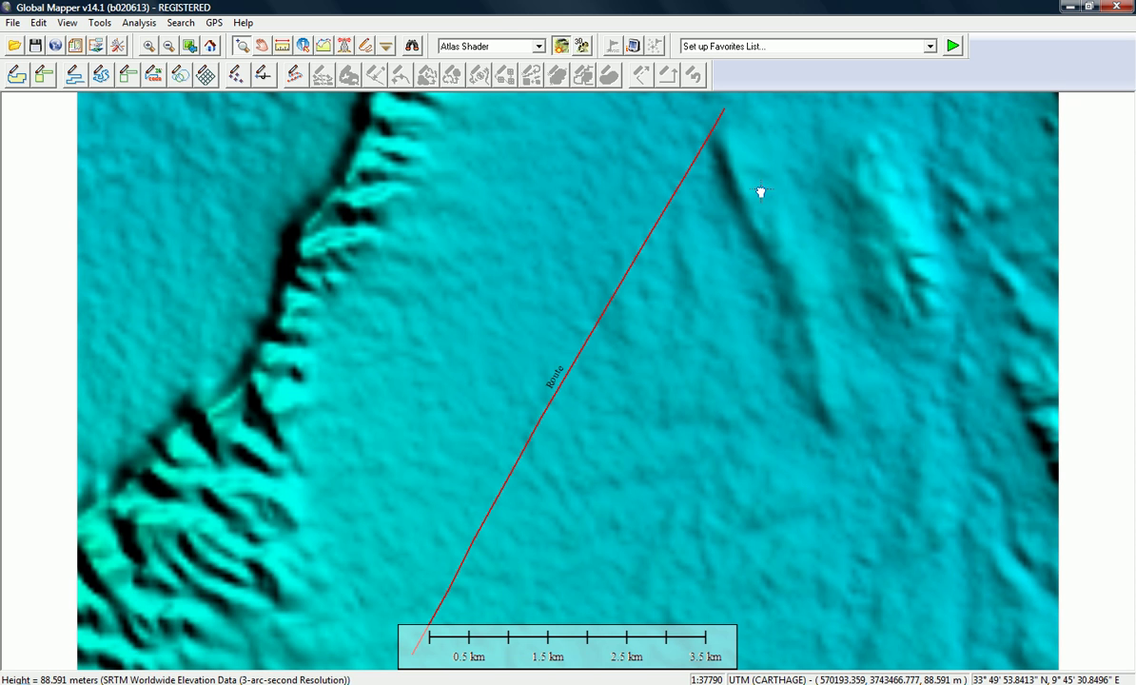
- Hide and close the SRTM Worldwide Elevation Data overlay, confirm its removal and leave the Overlay Control Center
{"action": "left_click_drag", "start_coordinate": [760, 192], "coordinate": [756, 193]}
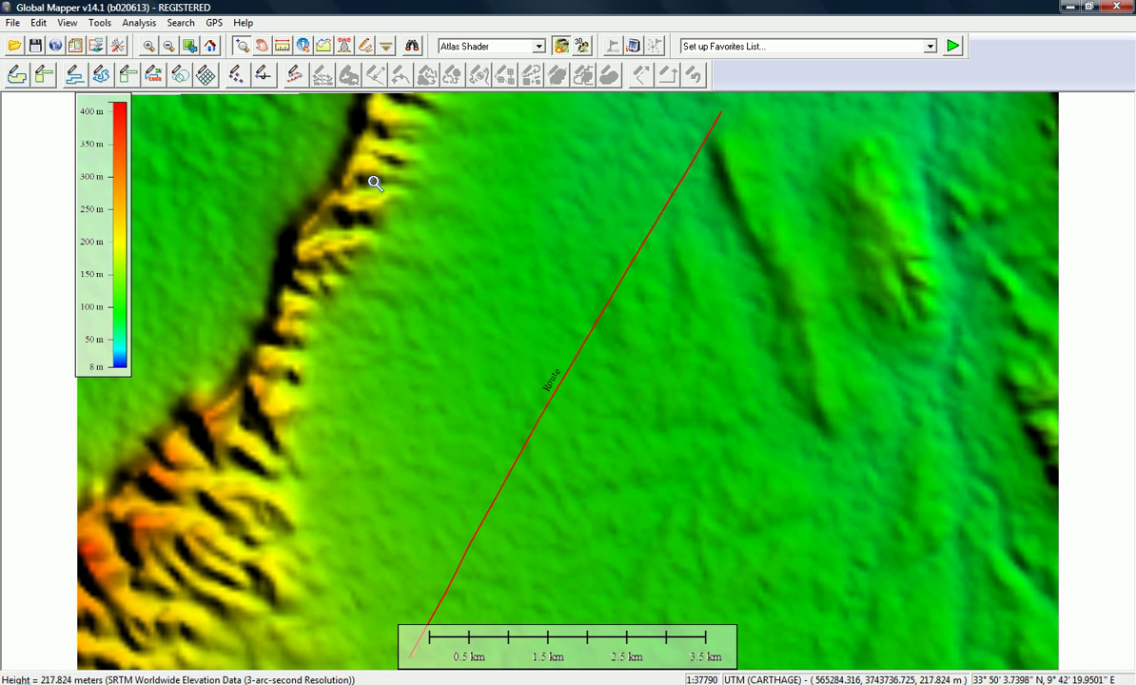
{"action": "left_click", "coordinate": [168, 46]}
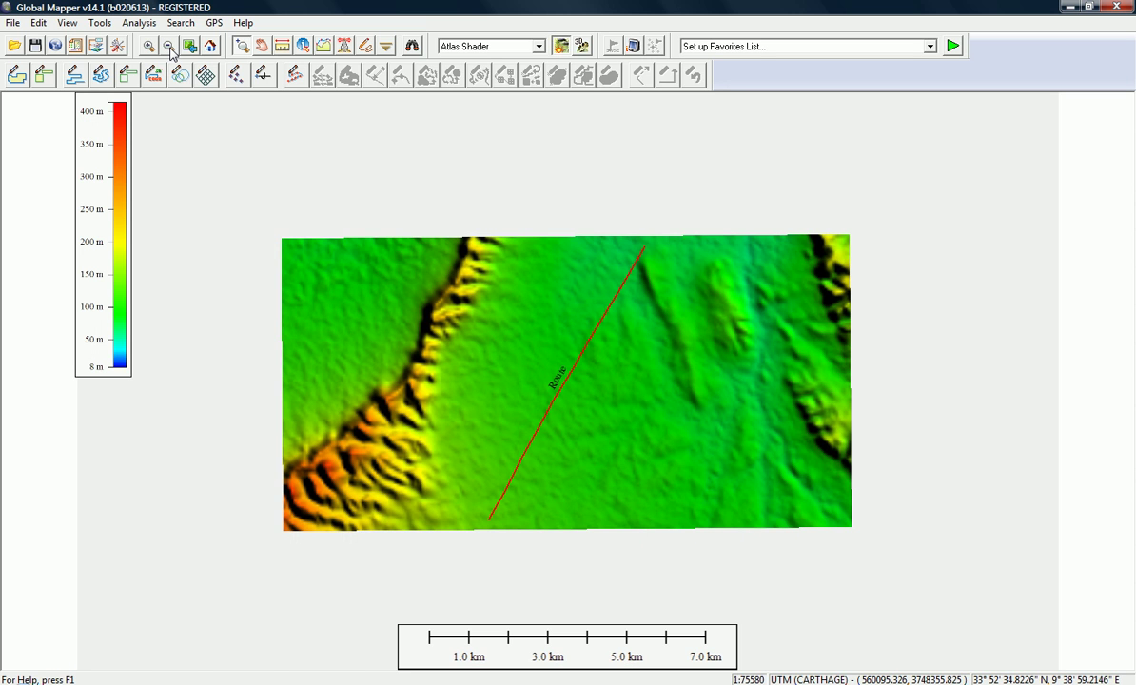
{"action": "left_click", "coordinate": [168, 46]}
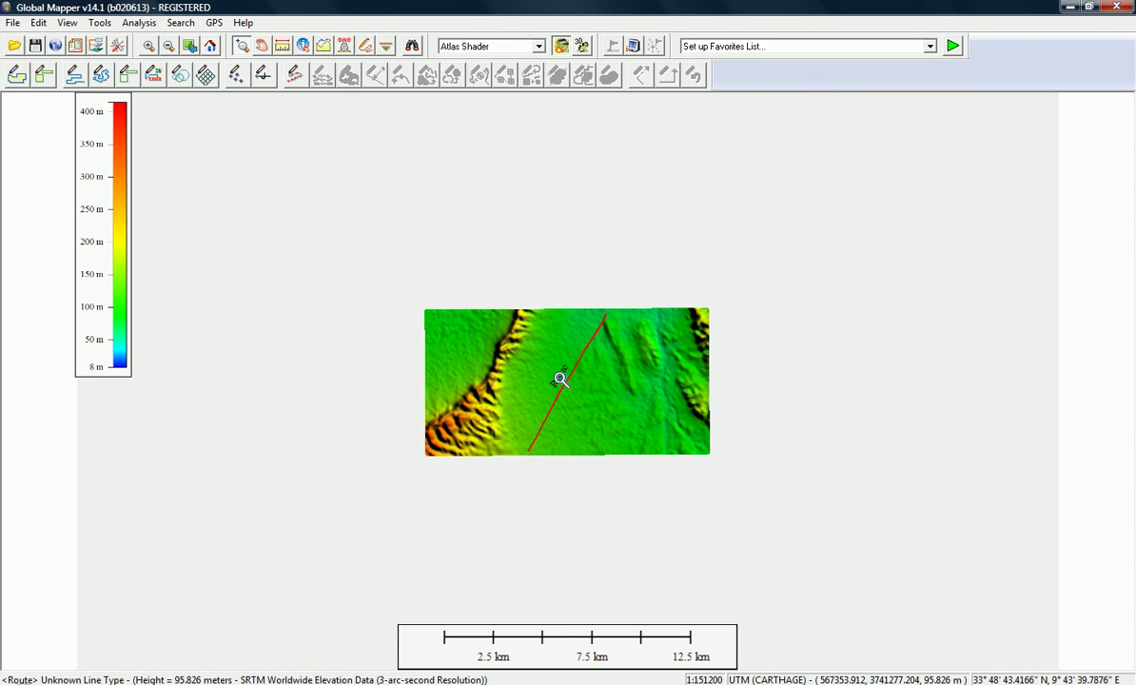
{"action": "left_click_drag", "start_coordinate": [567, 378], "coordinate": [800, 409]}
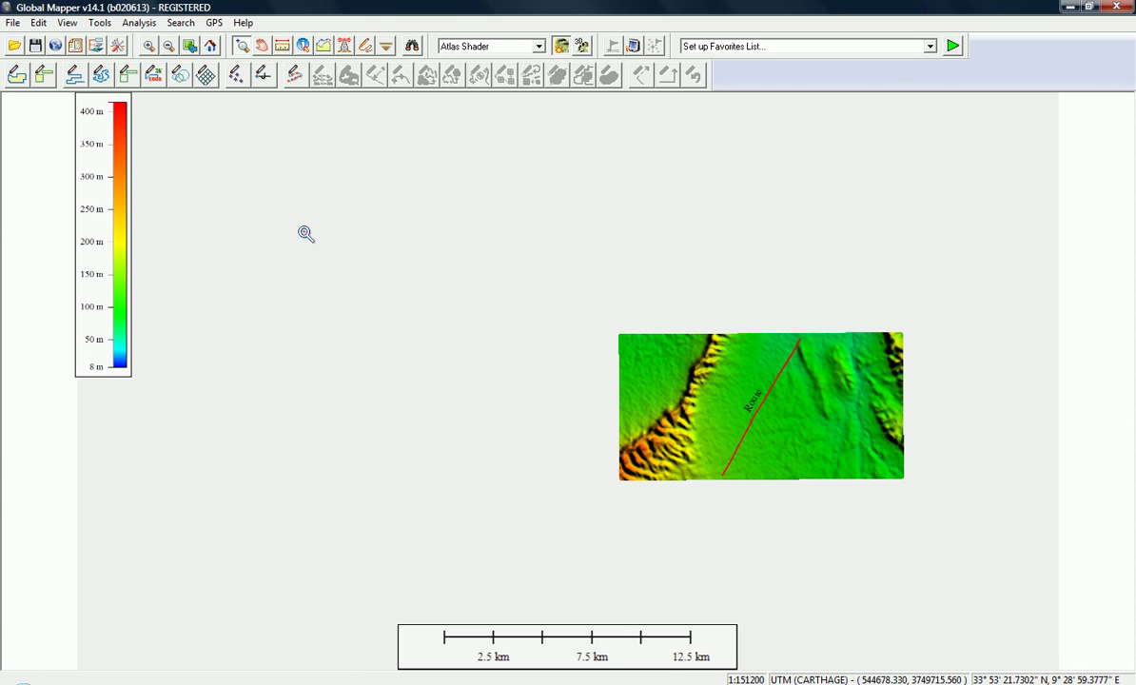
{"action": "left_click", "coordinate": [96, 23]}
{"action": "left_click", "coordinate": [140, 203]}
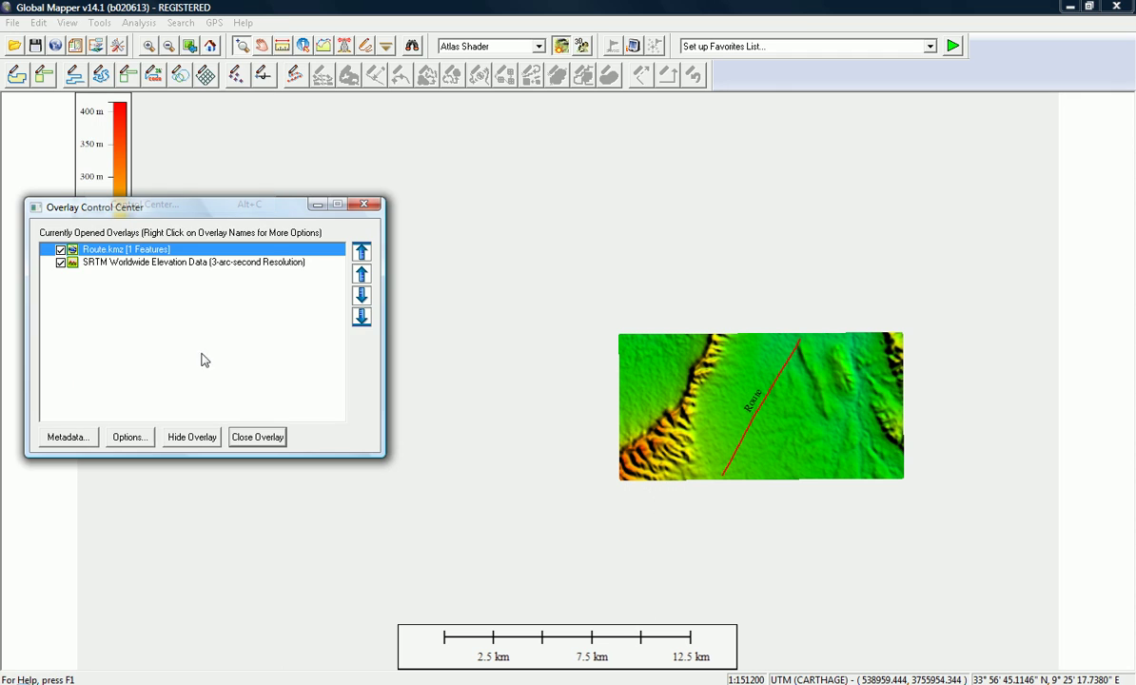
{"action": "left_click", "coordinate": [61, 262]}
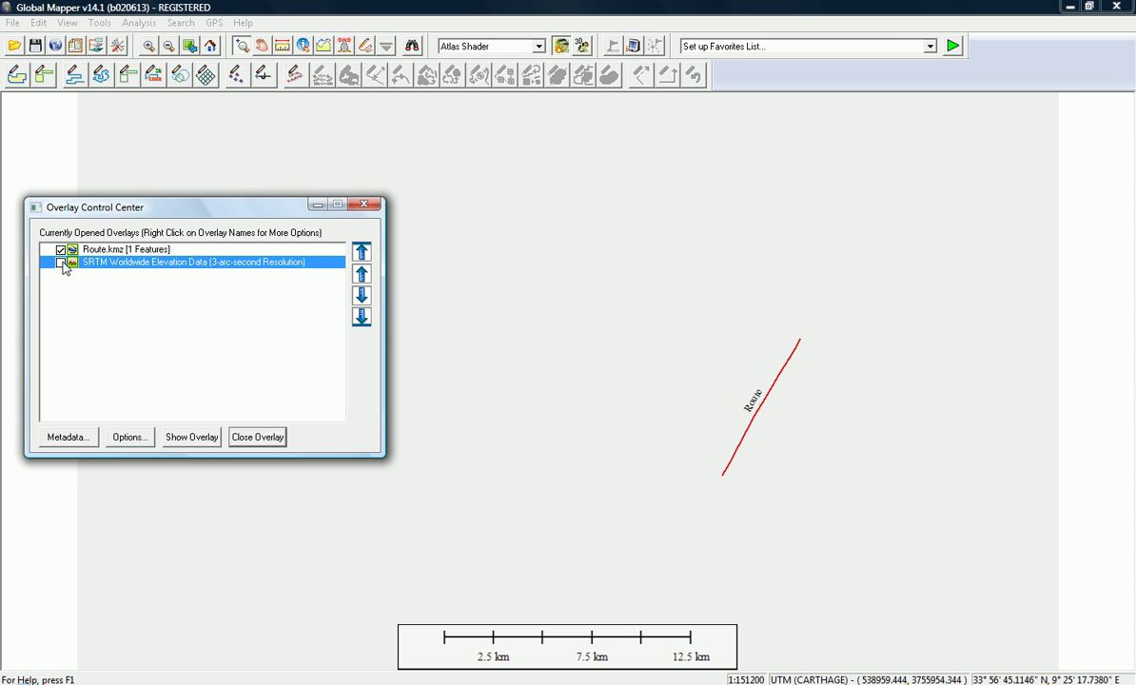
{"action": "left_click", "coordinate": [257, 437]}
{"action": "left_click", "coordinate": [172, 353]}
{"action": "left_click", "coordinate": [363, 203]}
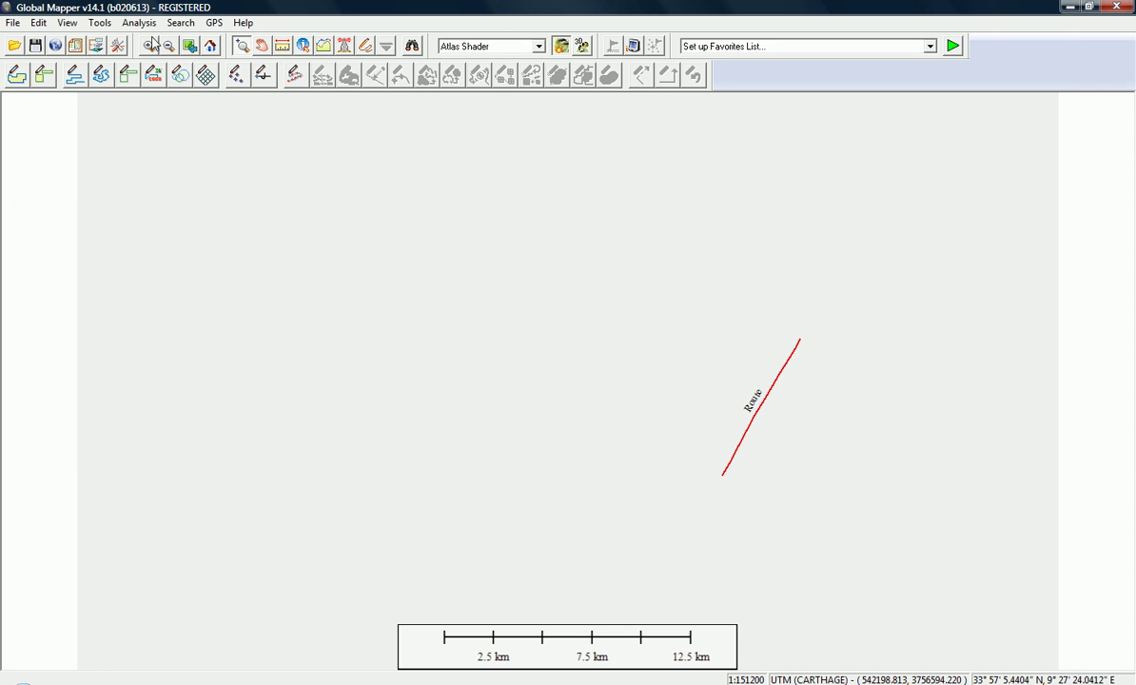
- Download the SRTM Worldwide Elevation Data (3-arc-second Resolution) for the wider current screen bounds and frame the terrain around the Route line
{"action": "left_click", "coordinate": [12, 23]}
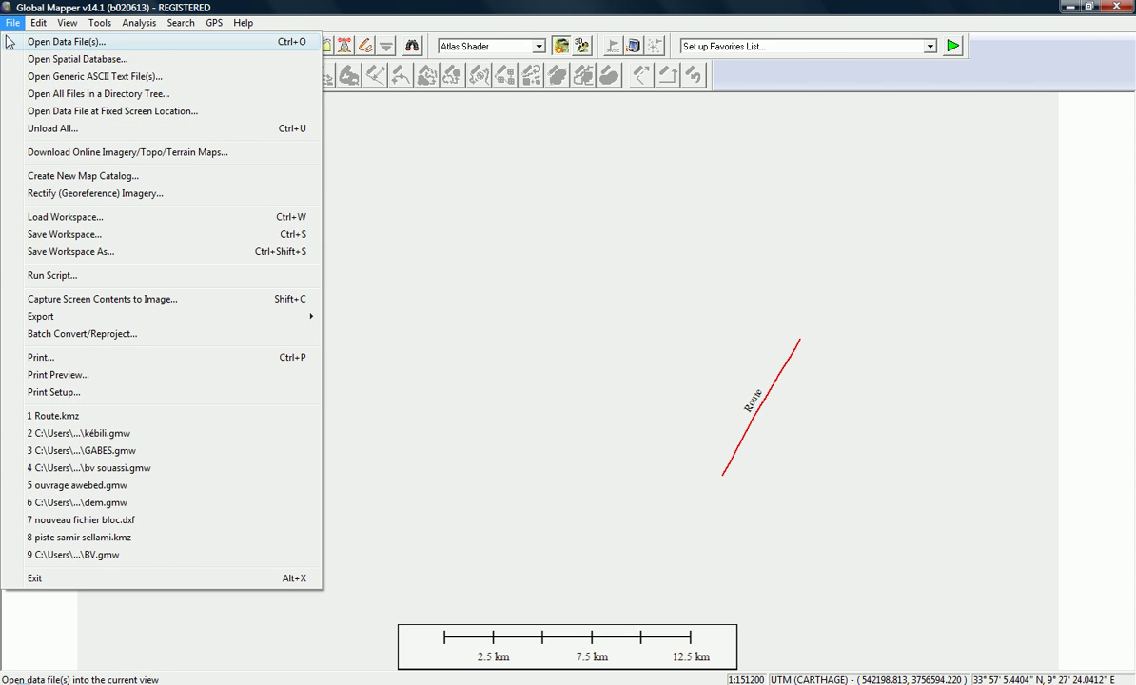
{"action": "left_click", "coordinate": [115, 154]}
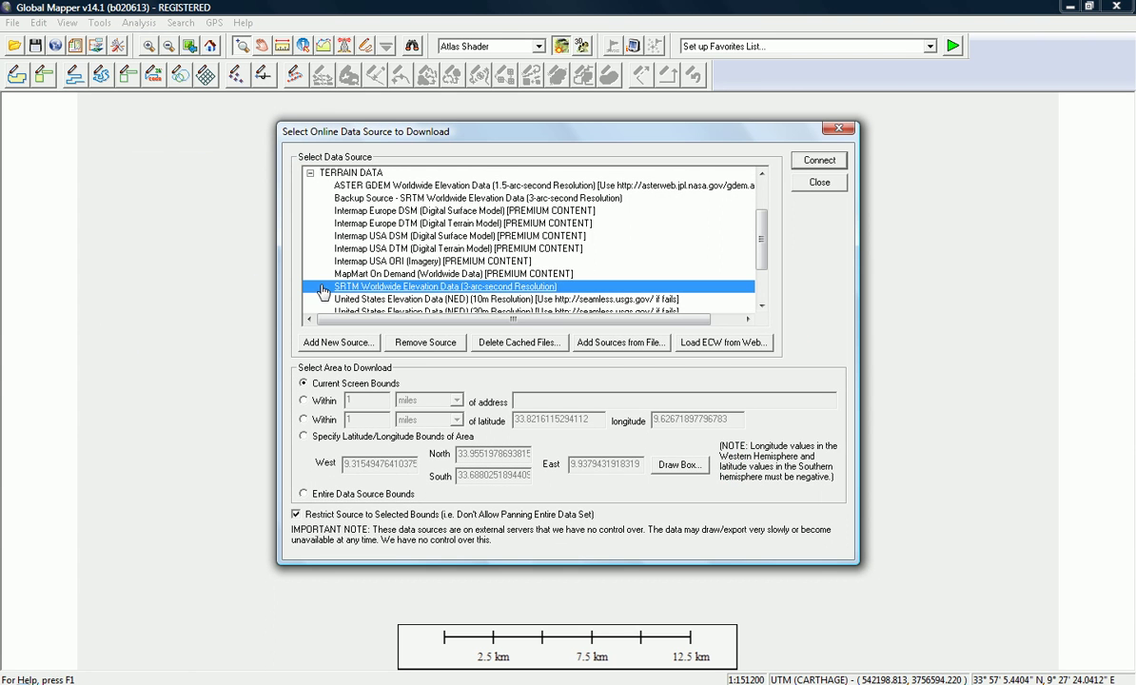
{"action": "left_click", "coordinate": [818, 161]}
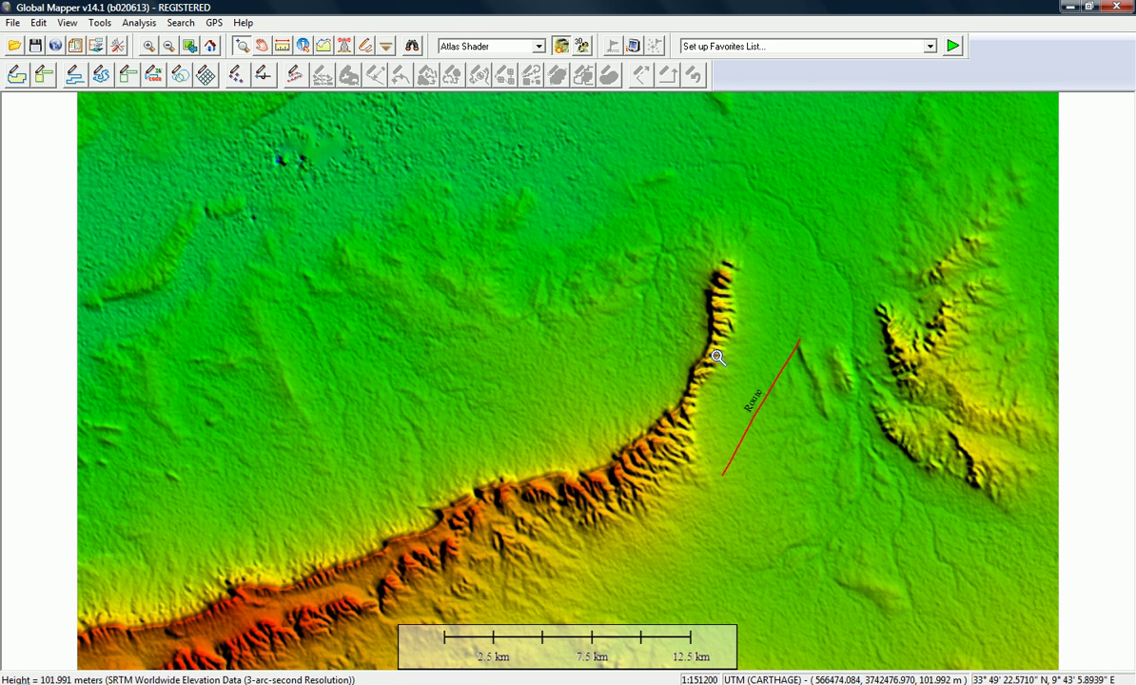
{"action": "left_click", "coordinate": [148, 46]}
{"action": "left_click_drag", "start_coordinate": [298, 126], "coordinate": [526, 215]}
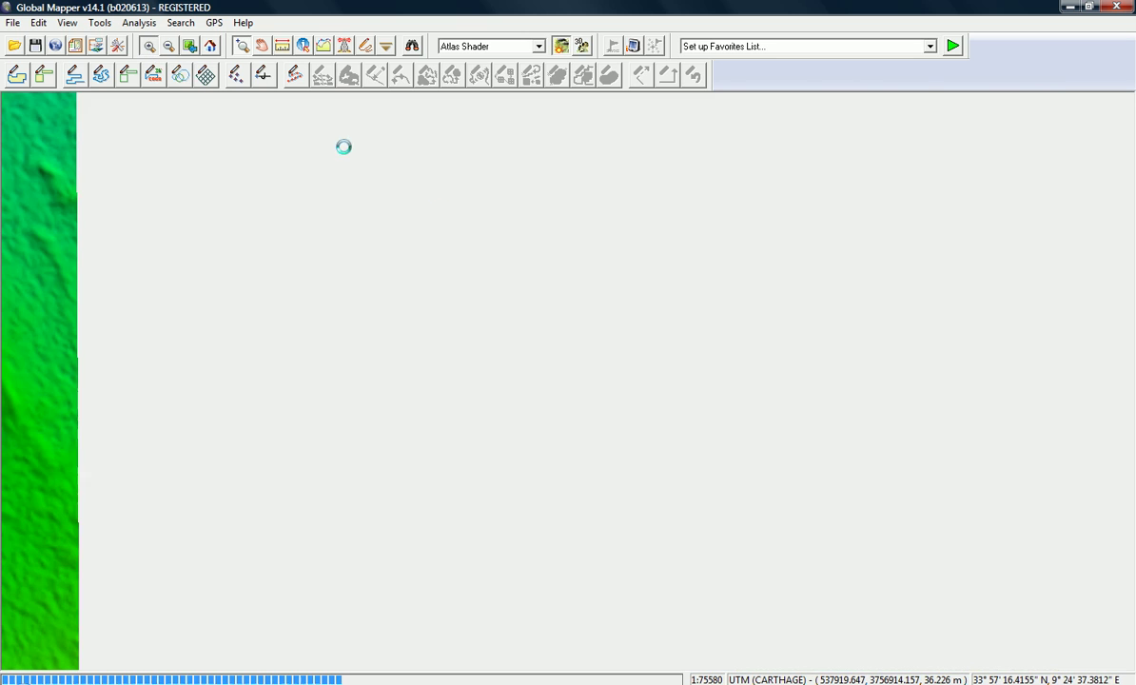
{"action": "left_click_drag", "start_coordinate": [639, 258], "coordinate": [263, 274]}
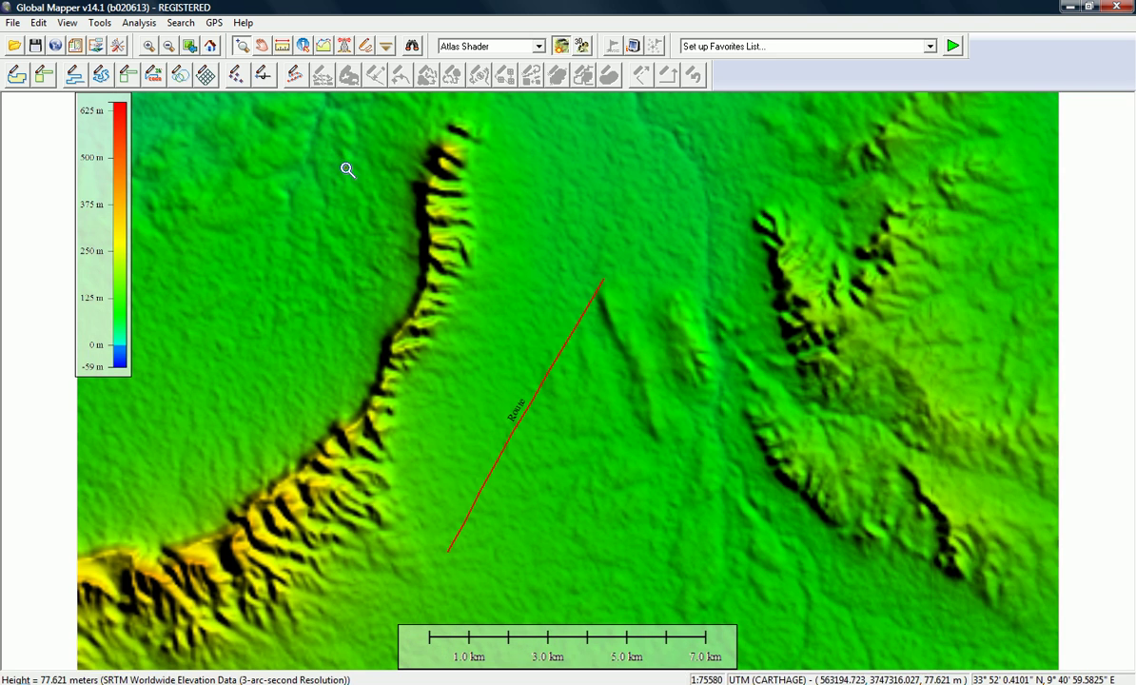
{"action": "left_click_drag", "start_coordinate": [282, 122], "coordinate": [701, 591]}
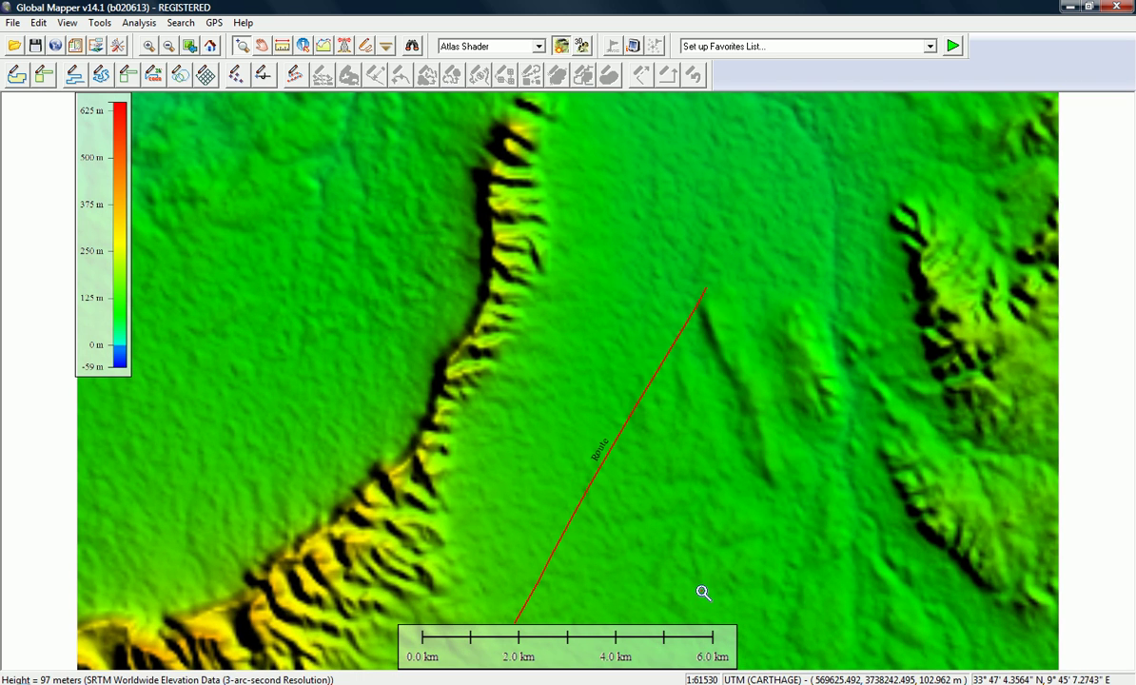
{"action": "left_click_drag", "start_coordinate": [715, 550], "coordinate": [714, 540]}
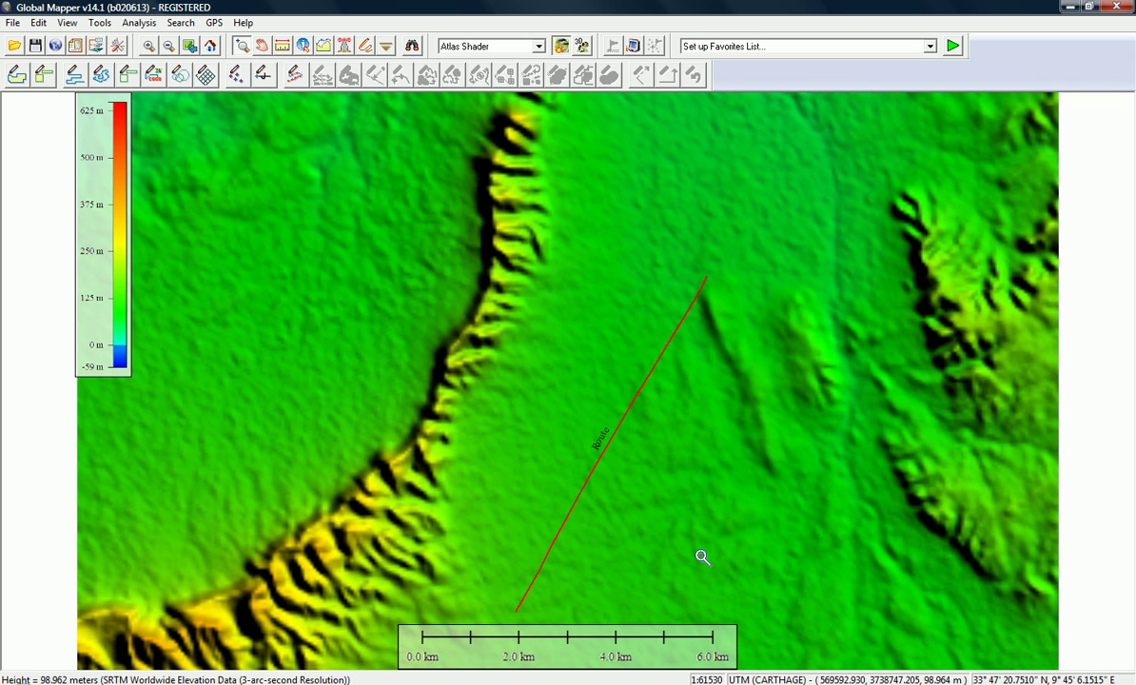
- Switch to the BV.pptx slideshow in PowerPoint, view the "Le bassin Versant" slide, end the show and return to Global Mapper
{"action": "key", "text": "alt+Tab"}
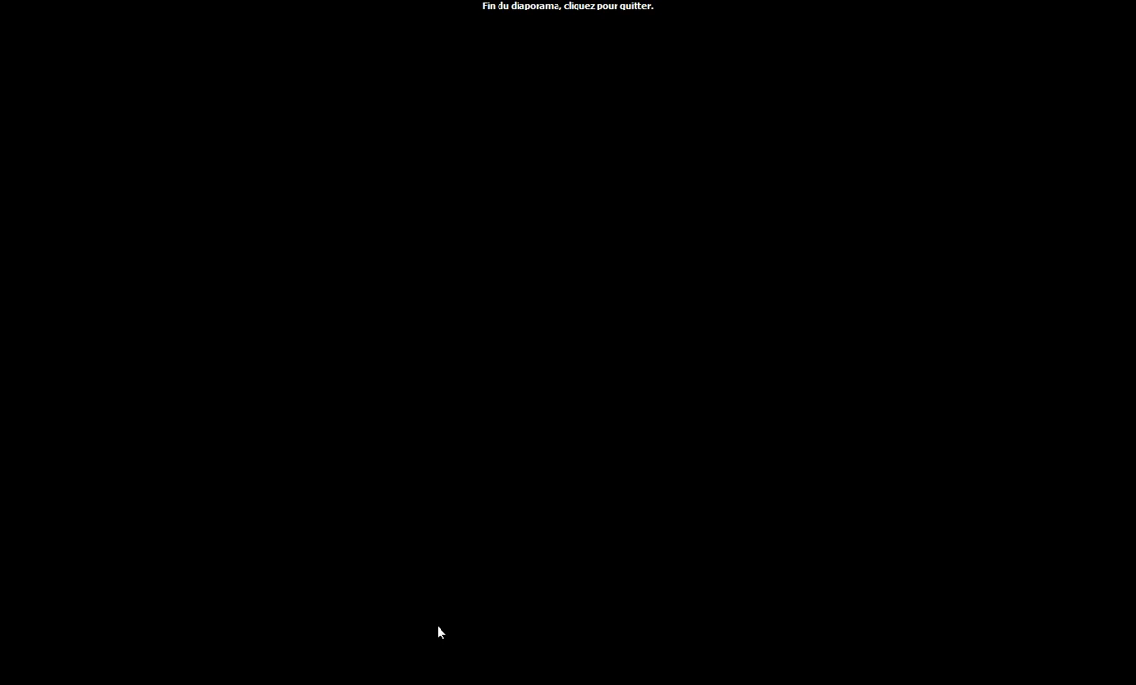
{"action": "key", "text": "Page_Up"}
{"action": "key", "text": "Home"}
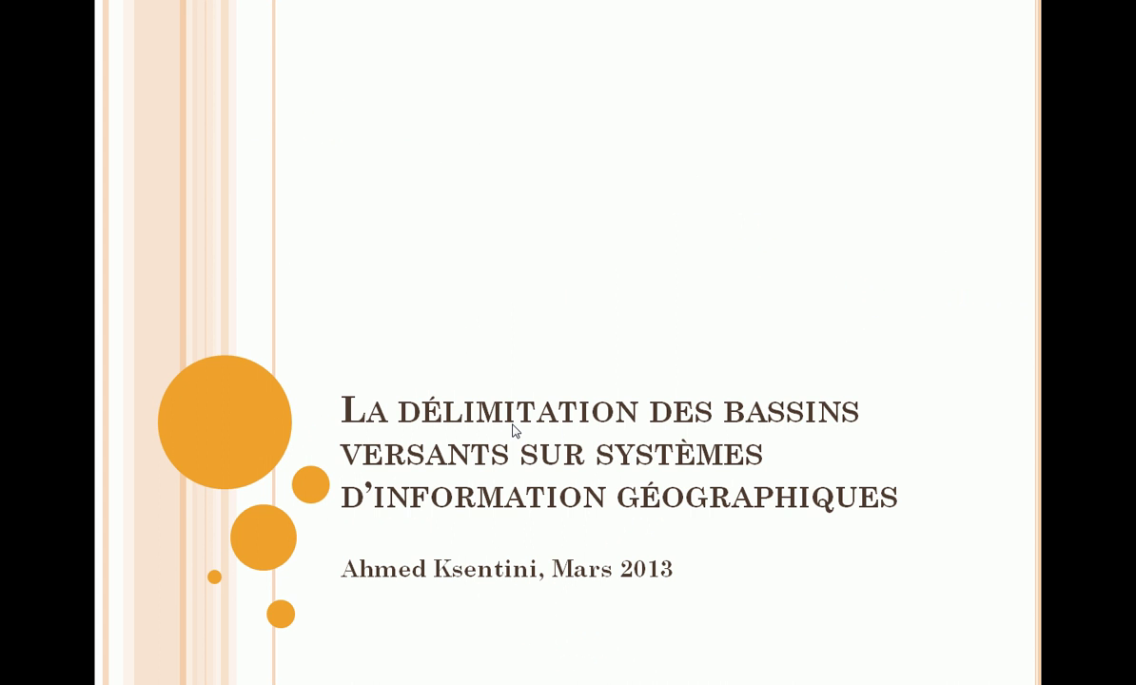
{"action": "key", "text": "Page_Down"}
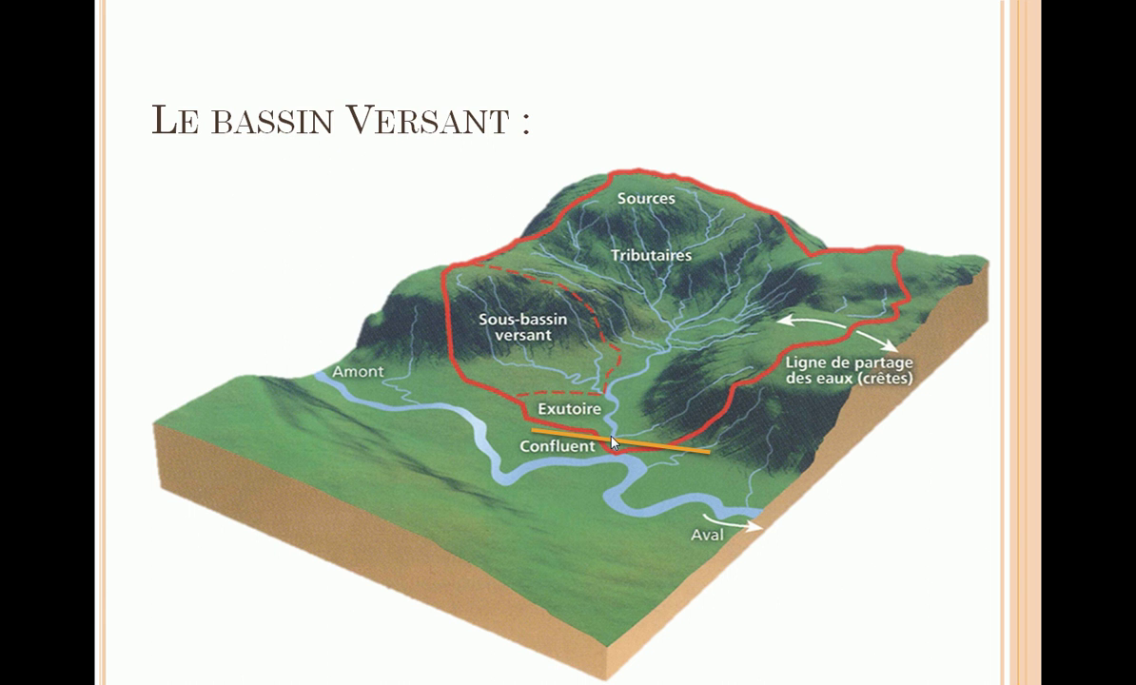
{"action": "key", "text": "Escape"}
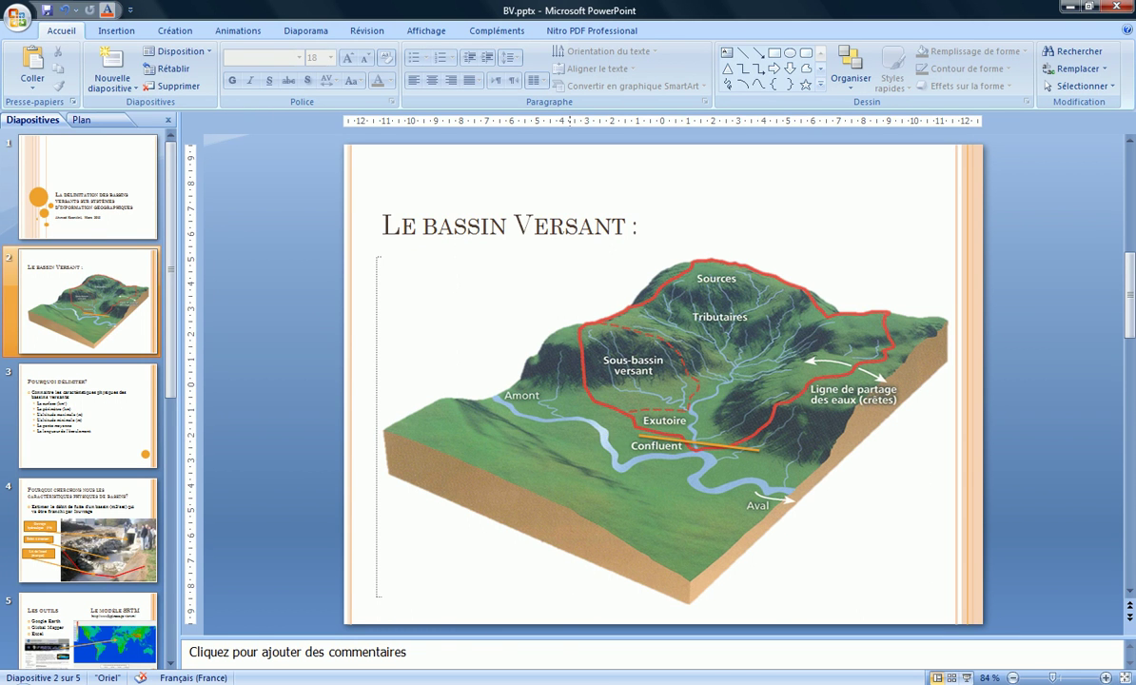
{"action": "key", "text": "alt+Tab"}
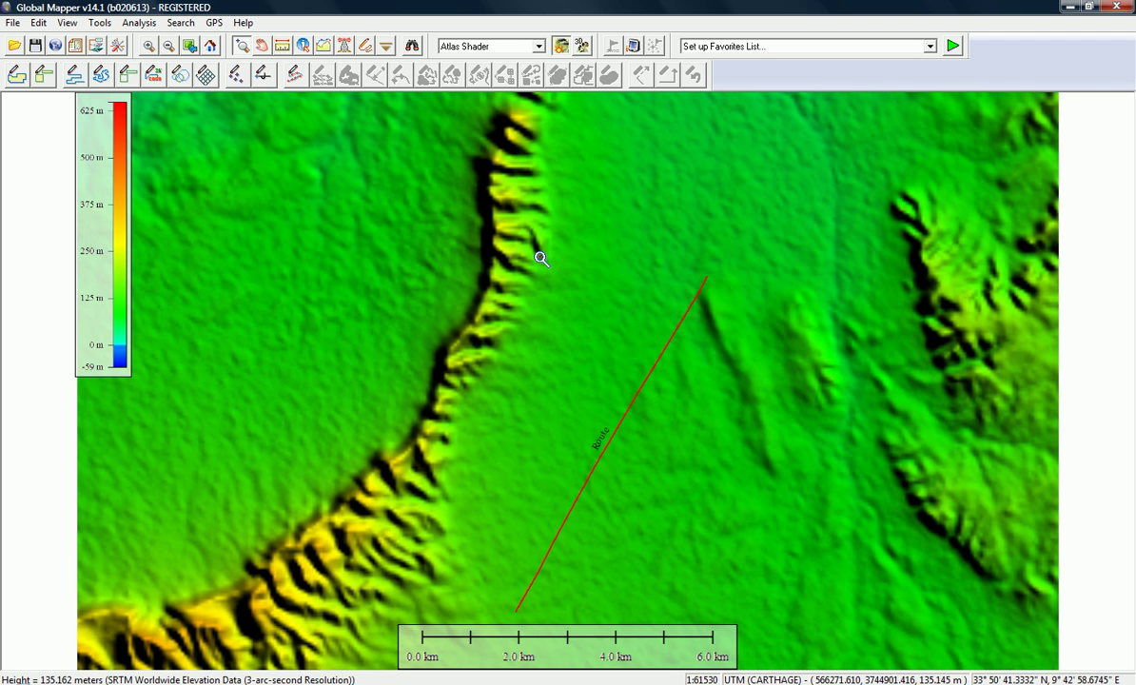
- Generate contours from the loaded terrain with a contour interval of 10 meters
{"action": "left_click", "coordinate": [127, 26]}
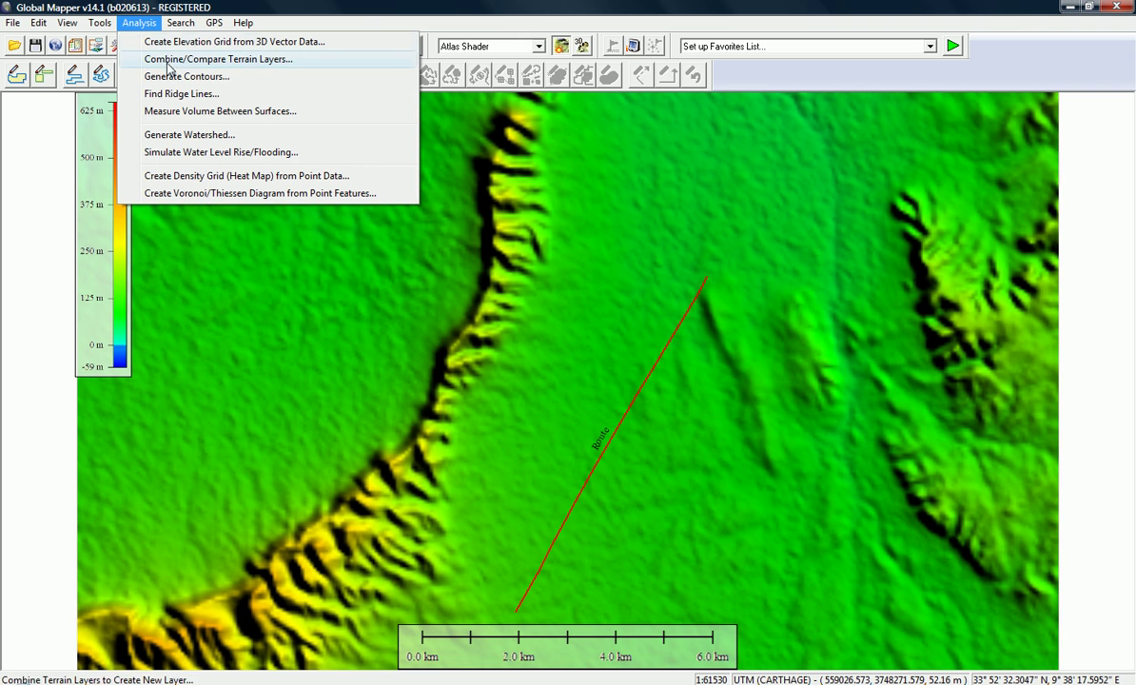
{"action": "left_click", "coordinate": [228, 85]}
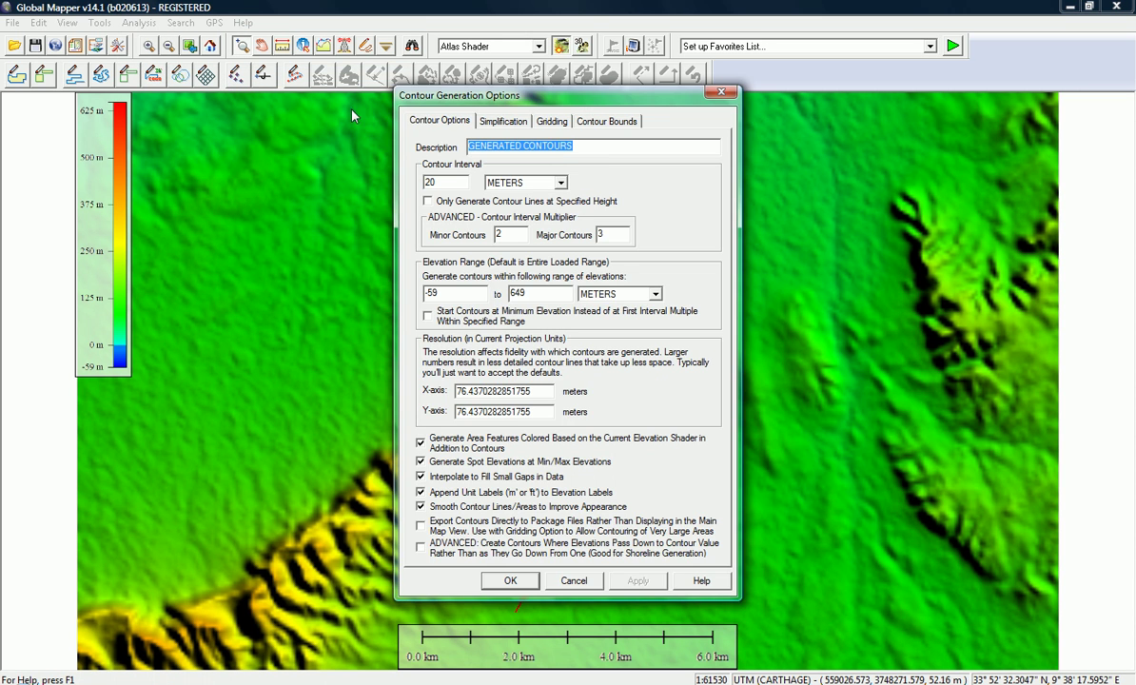
{"action": "left_click_drag", "start_coordinate": [477, 105], "coordinate": [451, 132]}
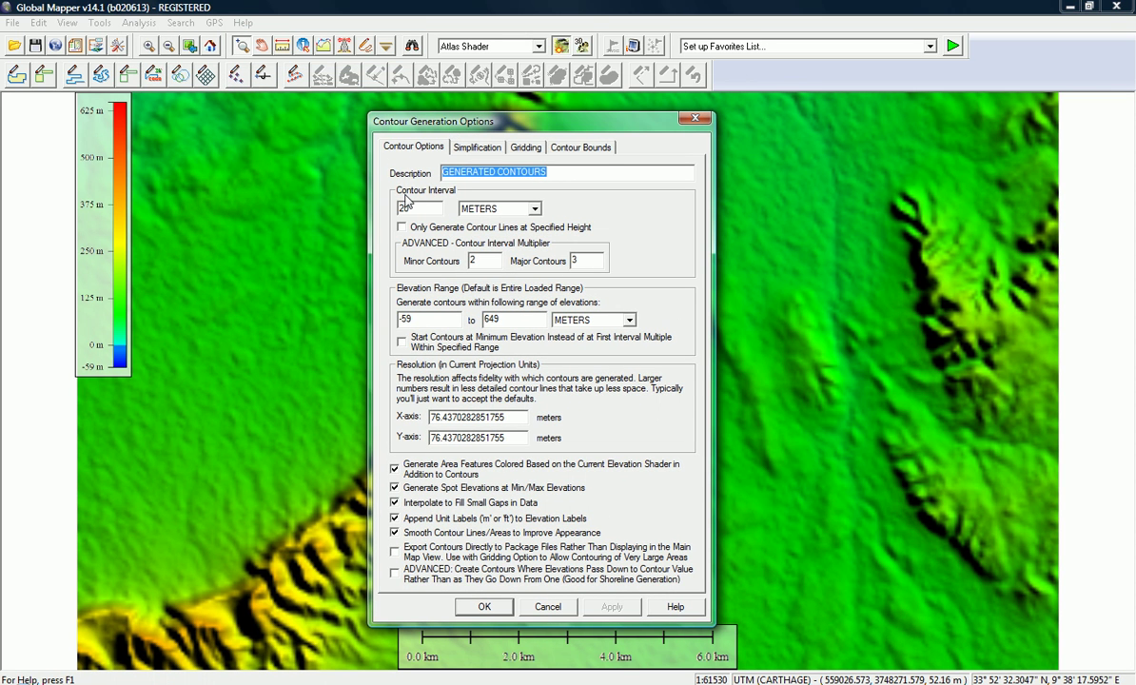
{"action": "key", "text": "Tab"}
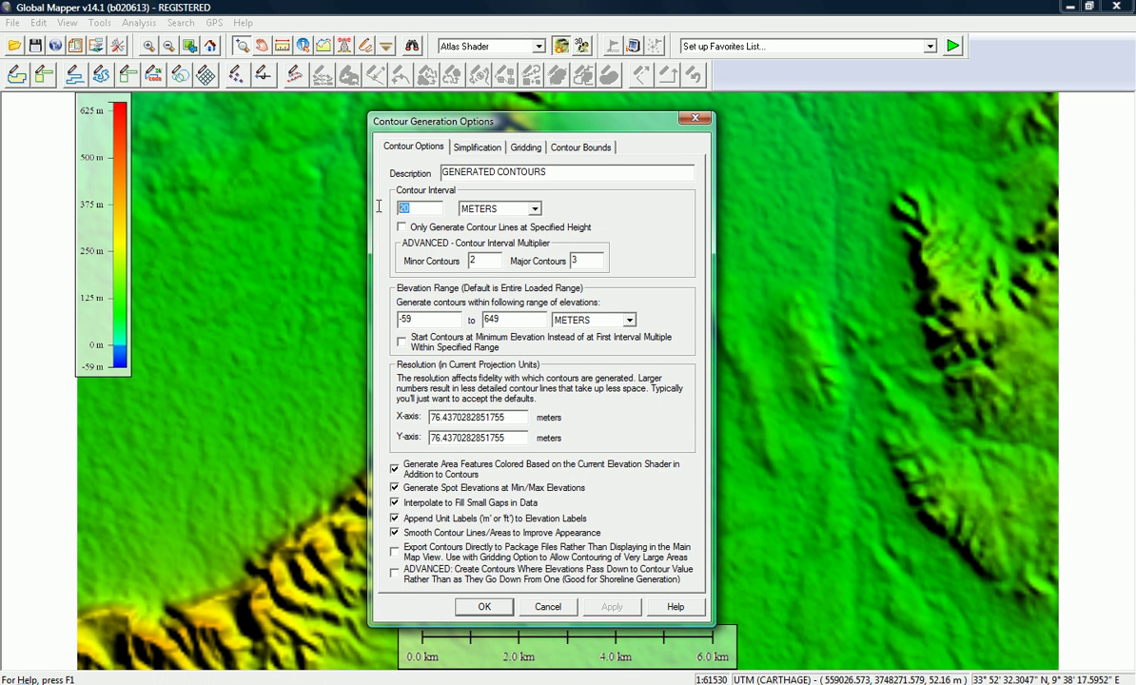
{"action": "type", "text": "10"}
{"action": "key", "text": "BackSpace"}
{"action": "type", "text": "0"}
{"action": "left_click", "coordinate": [483, 607]}
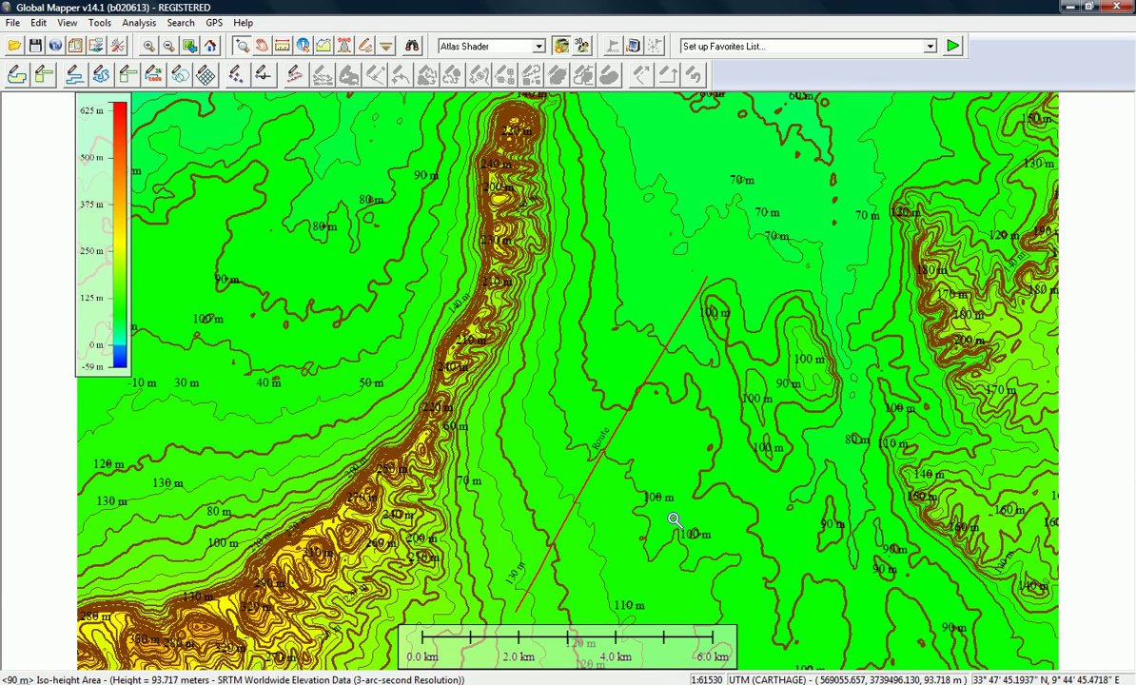
- Set the GENERATED CONTOURS layer's area features to use the same style with No Fill, and minimize the Overlay Control Center
{"action": "left_click_drag", "start_coordinate": [672, 503], "coordinate": [672, 467]}
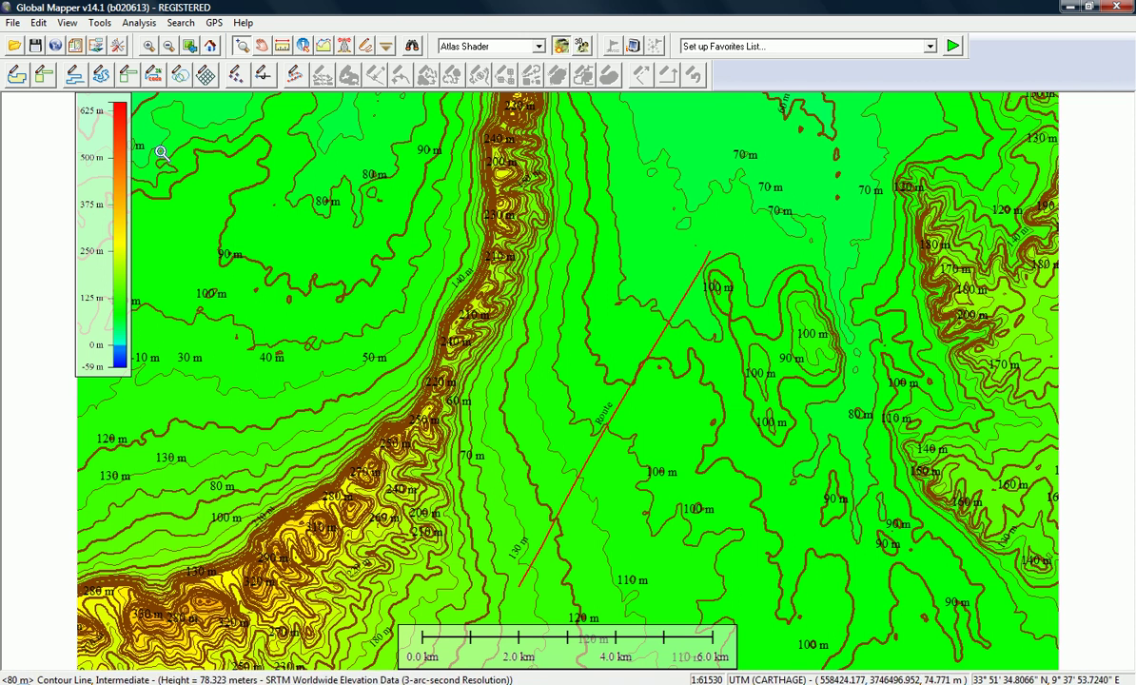
{"action": "left_click", "coordinate": [101, 22]}
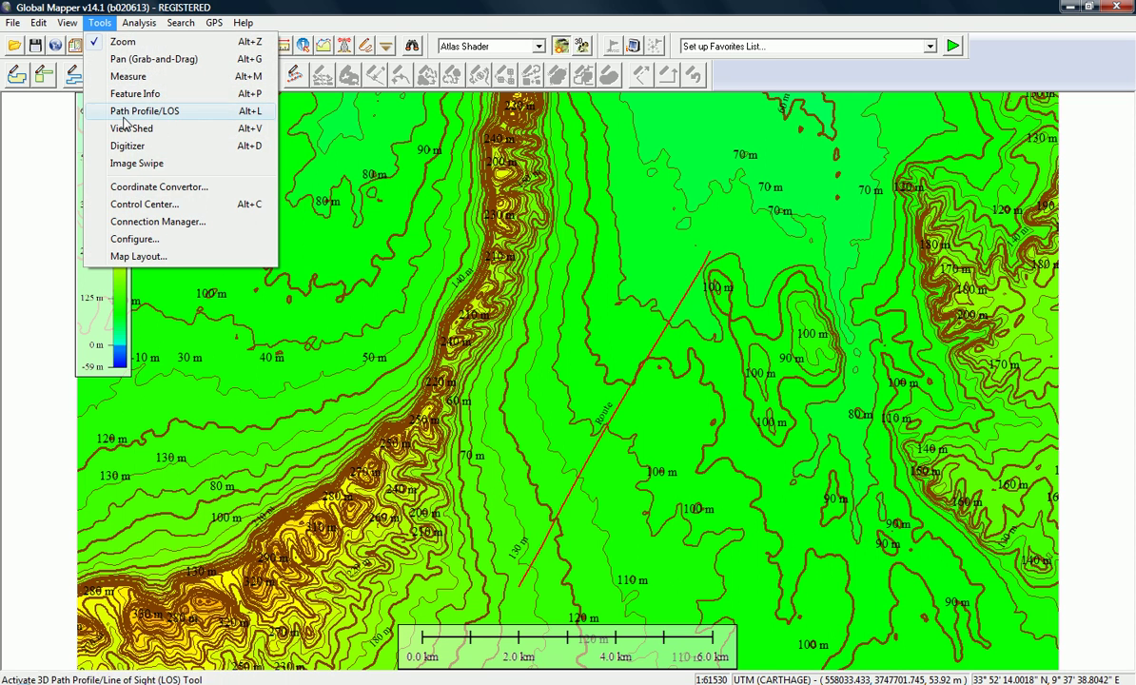
{"action": "left_click", "coordinate": [135, 203]}
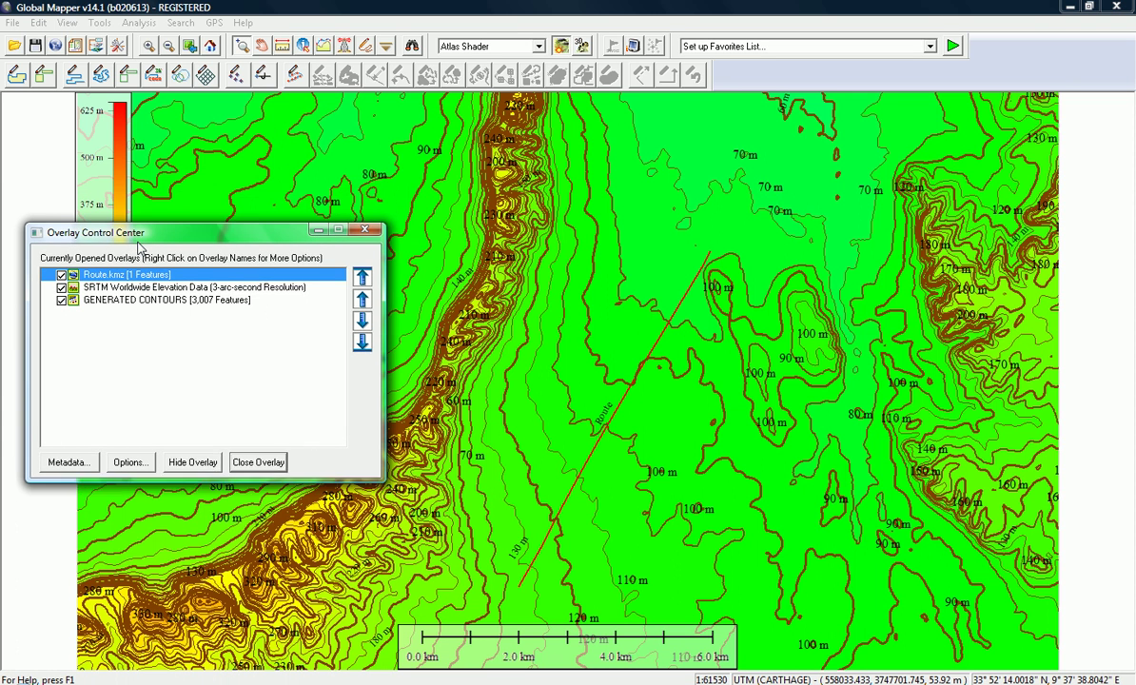
{"action": "left_click", "coordinate": [135, 337]}
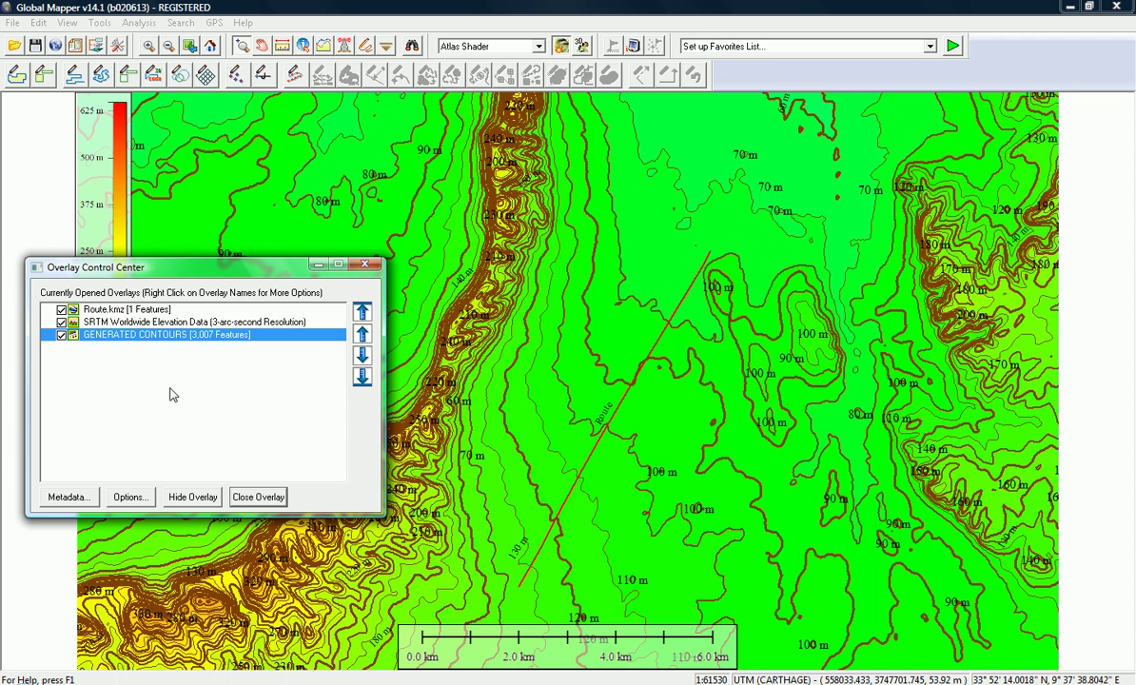
{"action": "left_click", "coordinate": [136, 507]}
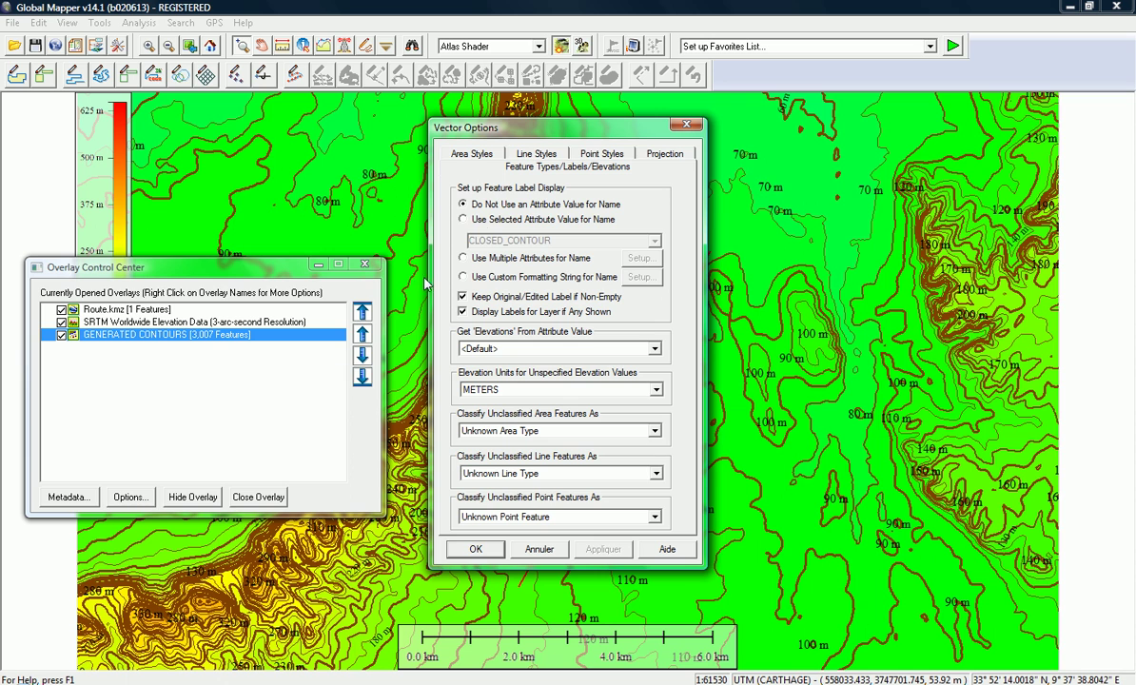
{"action": "left_click_drag", "start_coordinate": [519, 131], "coordinate": [171, 130]}
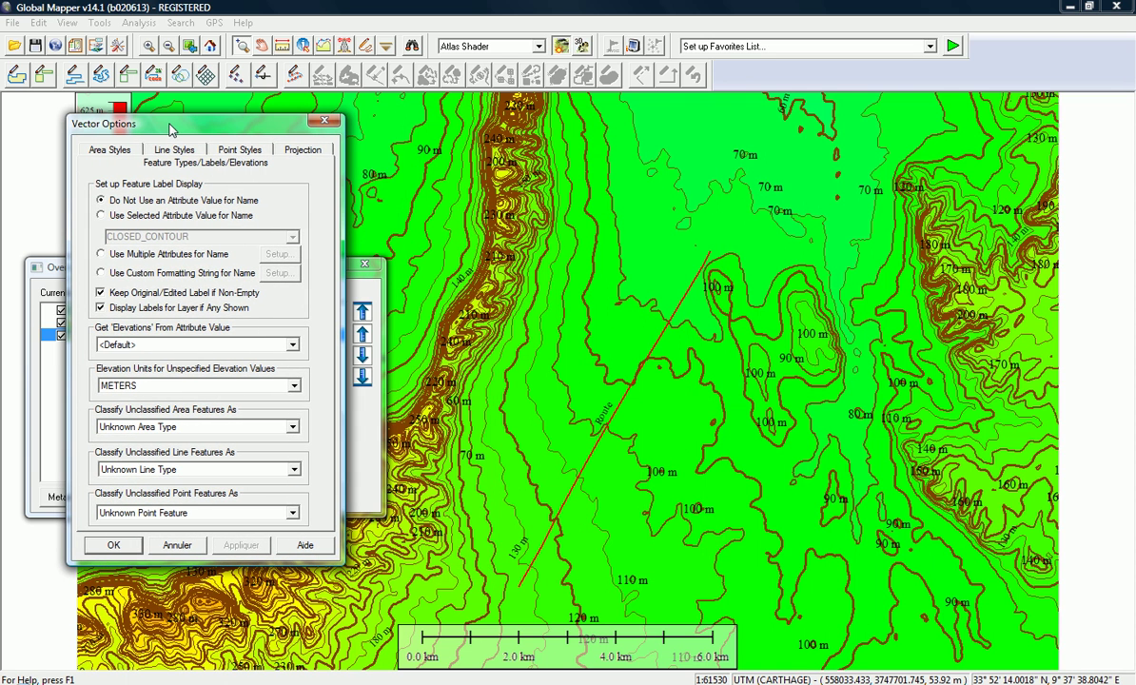
{"action": "left_click", "coordinate": [121, 151]}
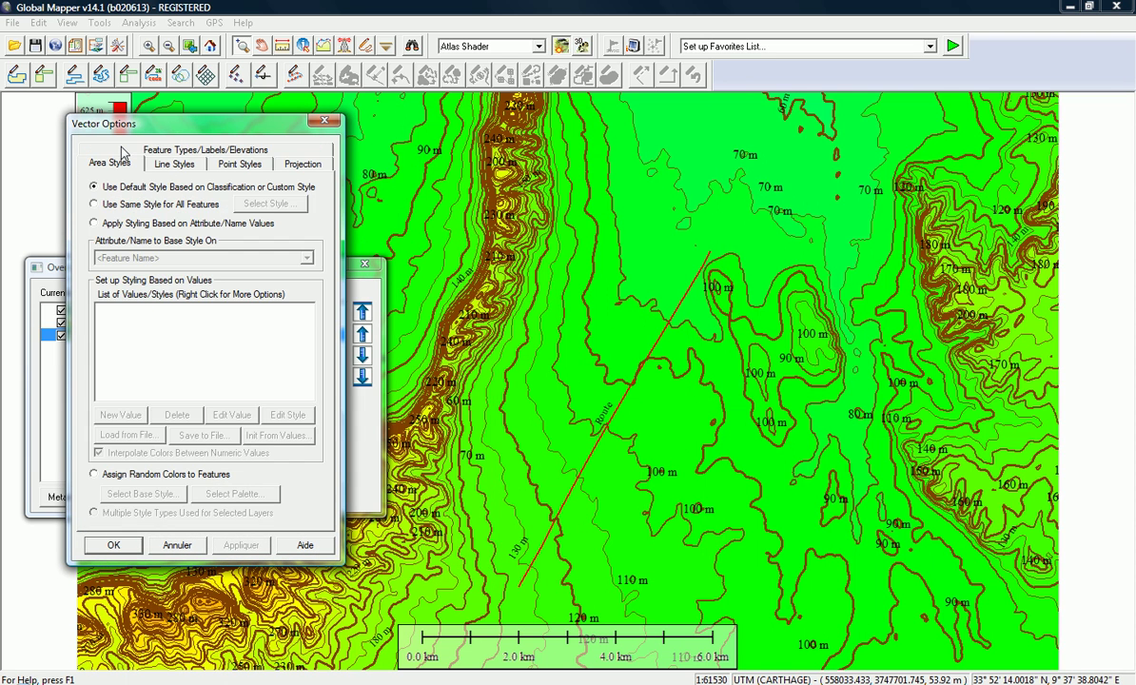
{"action": "left_click", "coordinate": [123, 205]}
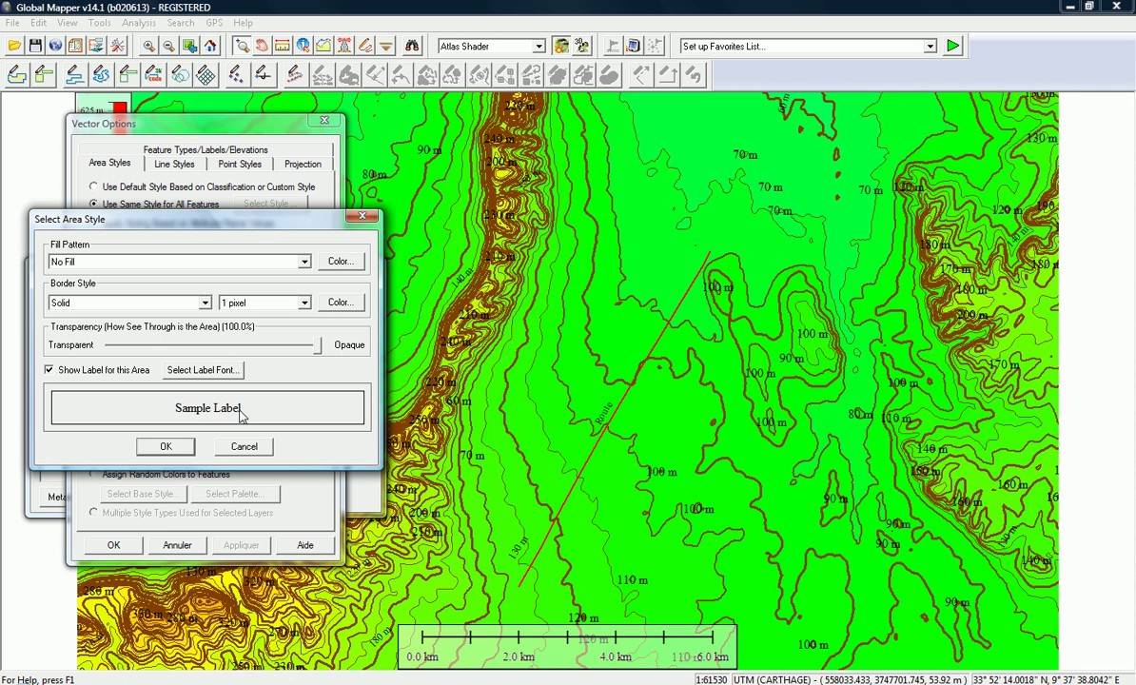
{"action": "left_click", "coordinate": [165, 445]}
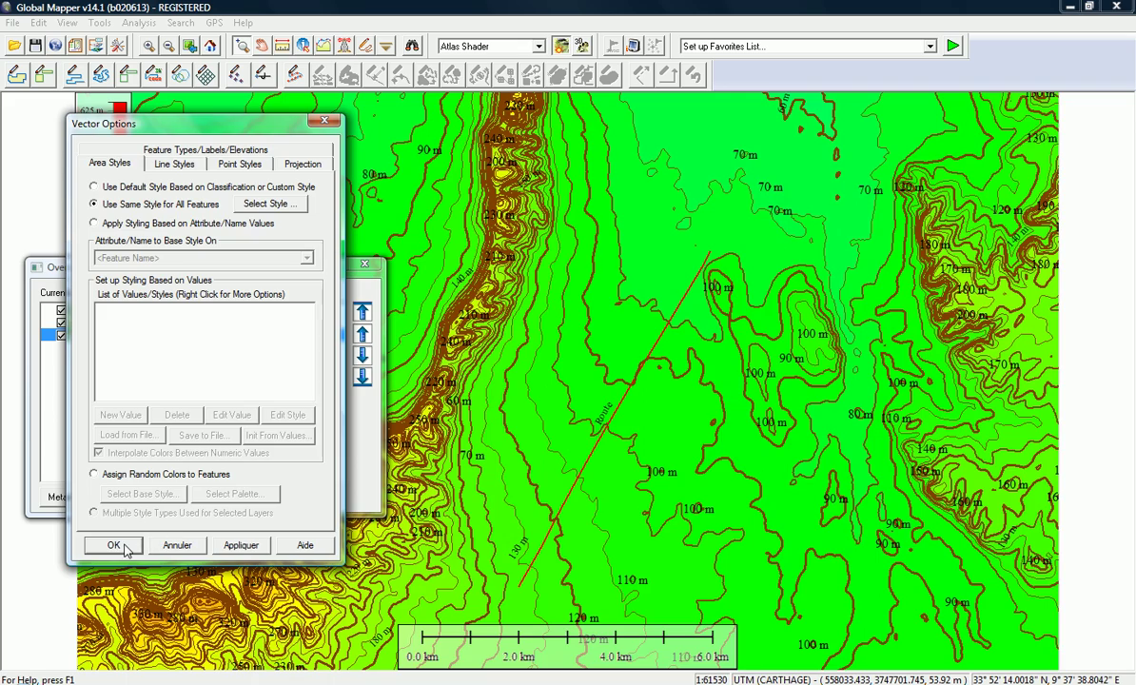
{"action": "left_click", "coordinate": [114, 544]}
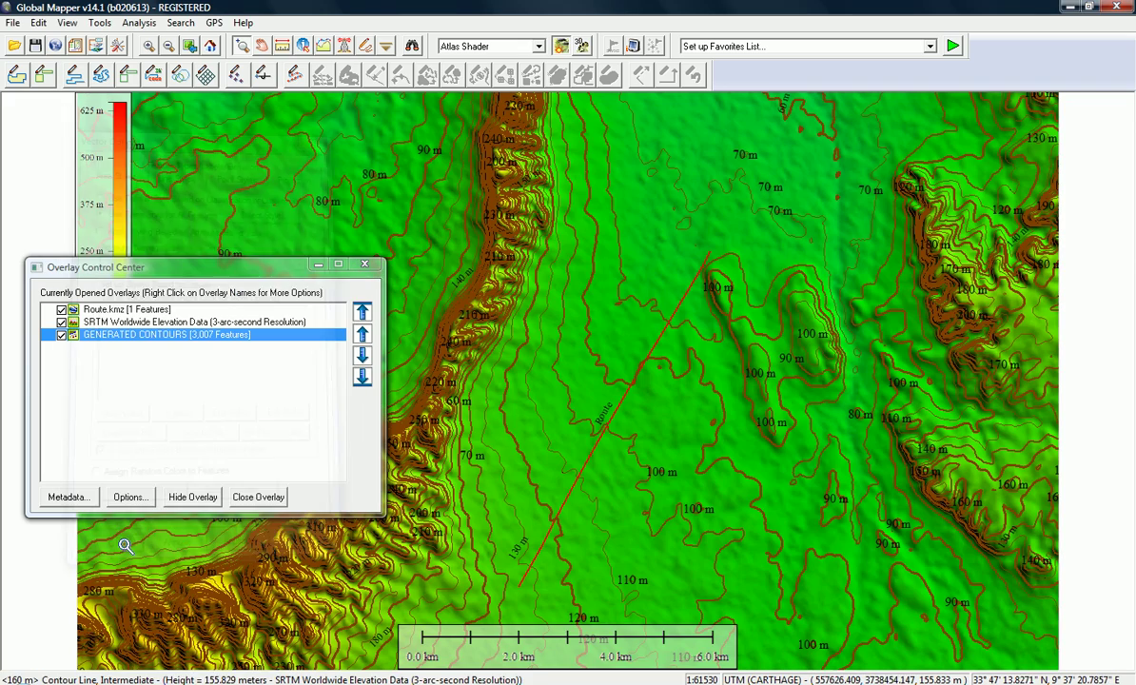
{"action": "left_click", "coordinate": [319, 264]}
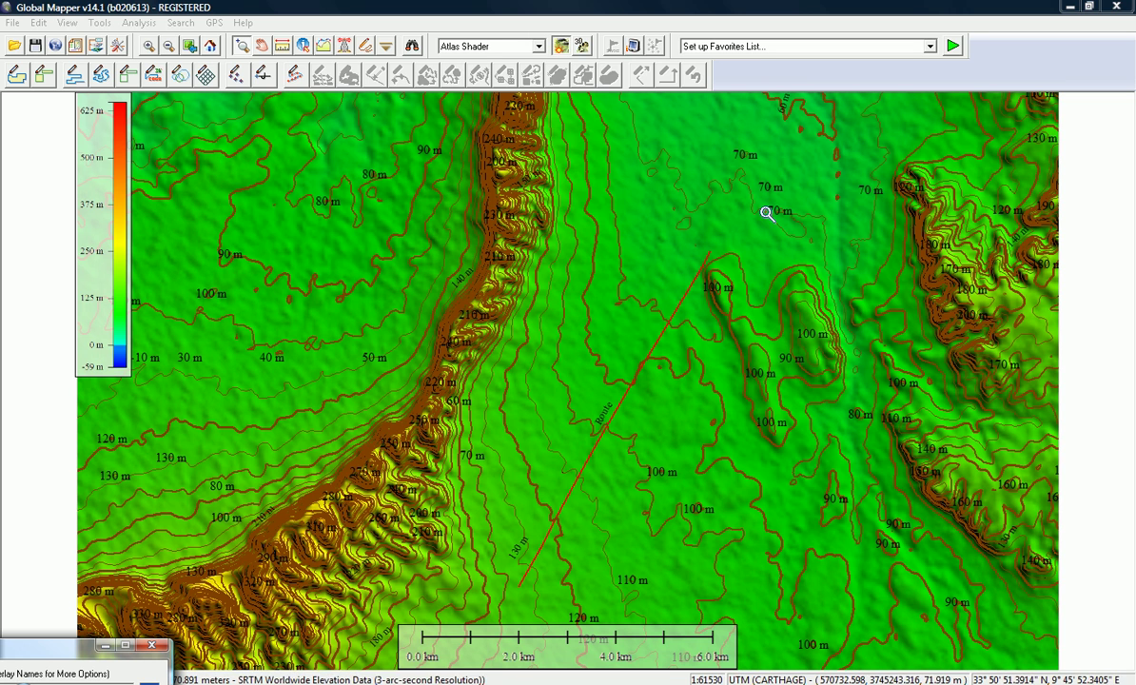
{"action": "left_click", "coordinate": [66, 650]}
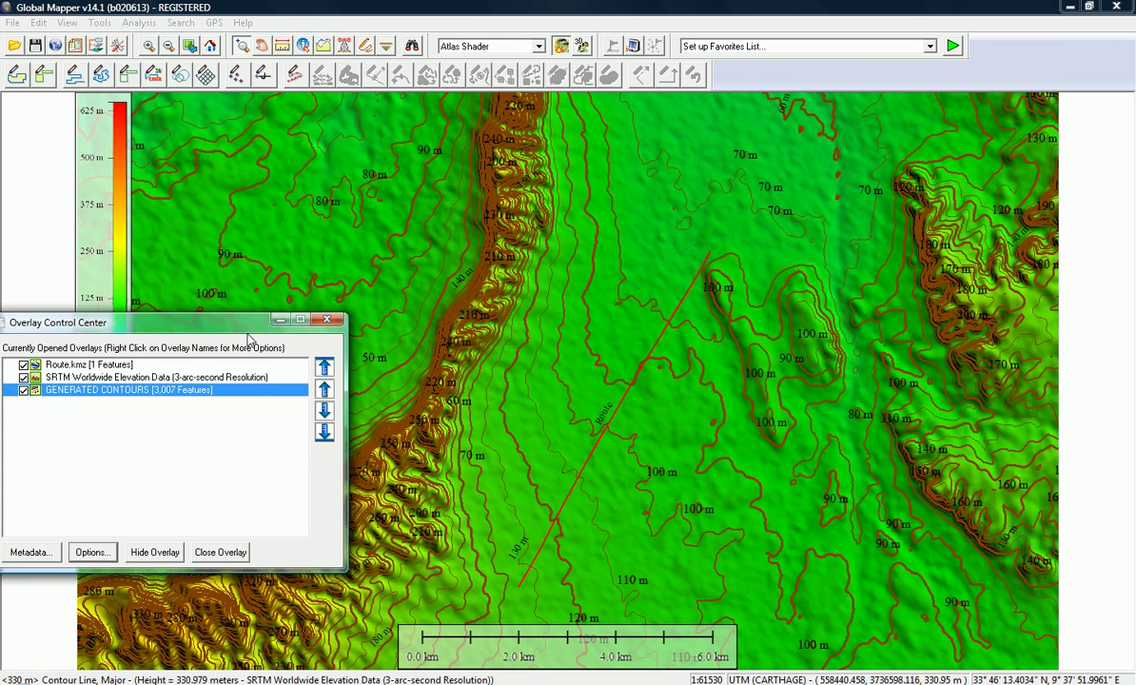
{"action": "left_click", "coordinate": [327, 323]}
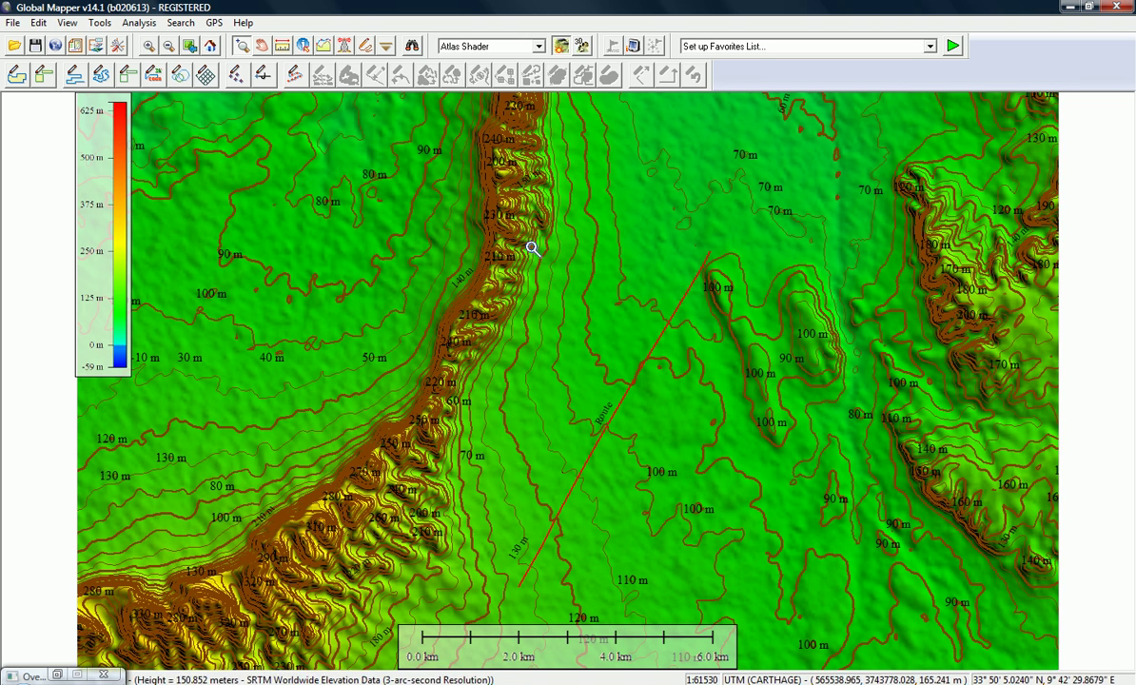
- Examine the terrain and contours in the 3D view, reducing the vertical exaggeration in several stages, and return to the map
{"action": "left_click", "coordinate": [582, 47]}
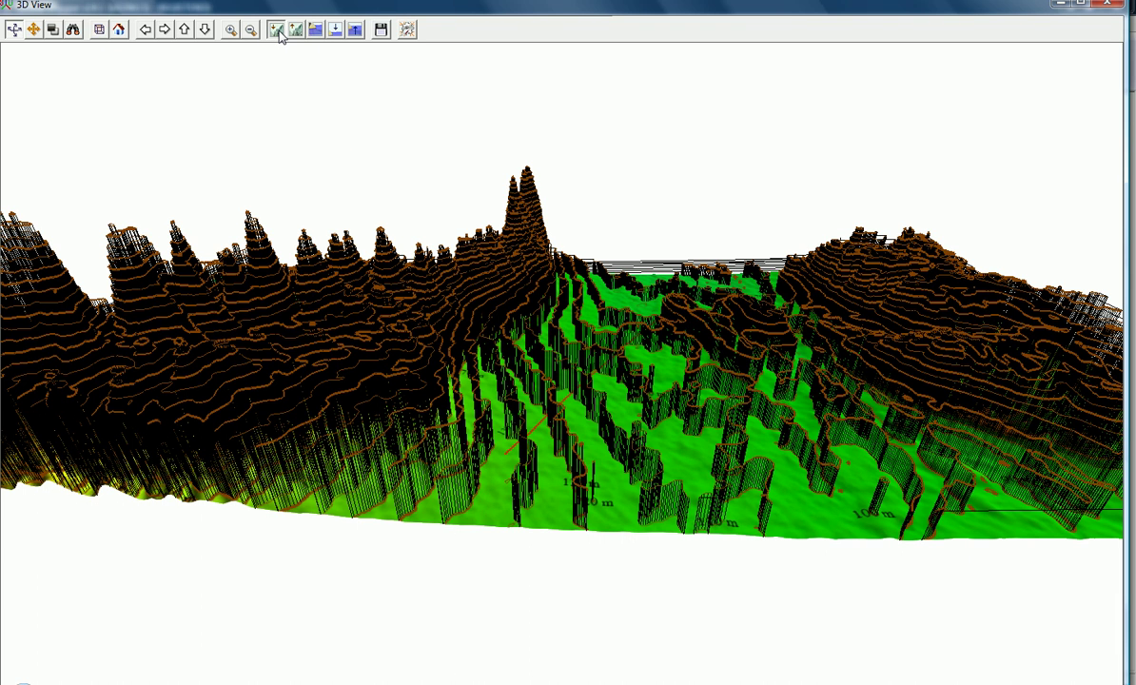
{"action": "left_click", "coordinate": [277, 31]}
{"action": "left_click_drag", "start_coordinate": [344, 139], "coordinate": [299, 50]}
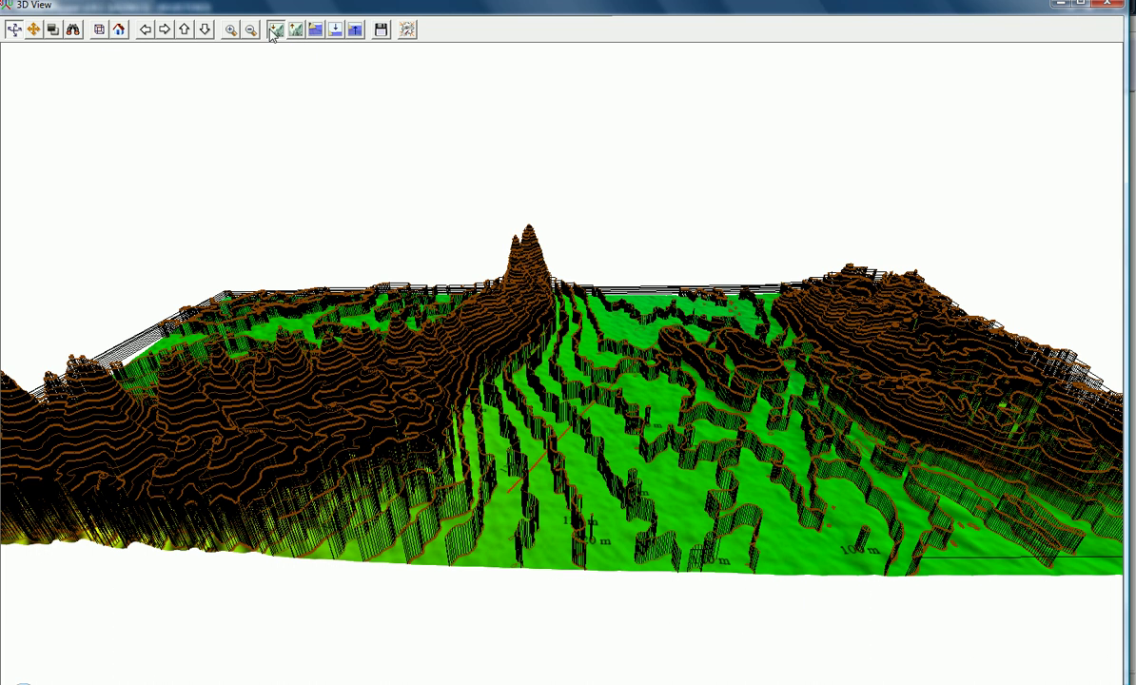
{"action": "left_click", "coordinate": [274, 30]}
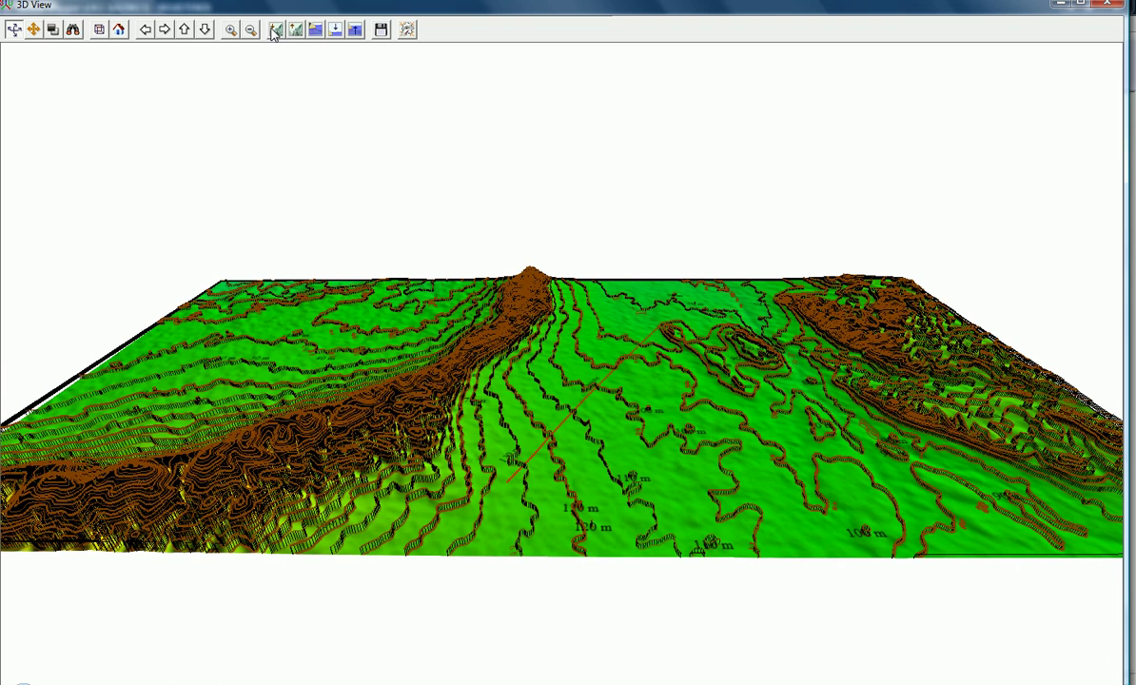
{"action": "left_click", "coordinate": [274, 30]}
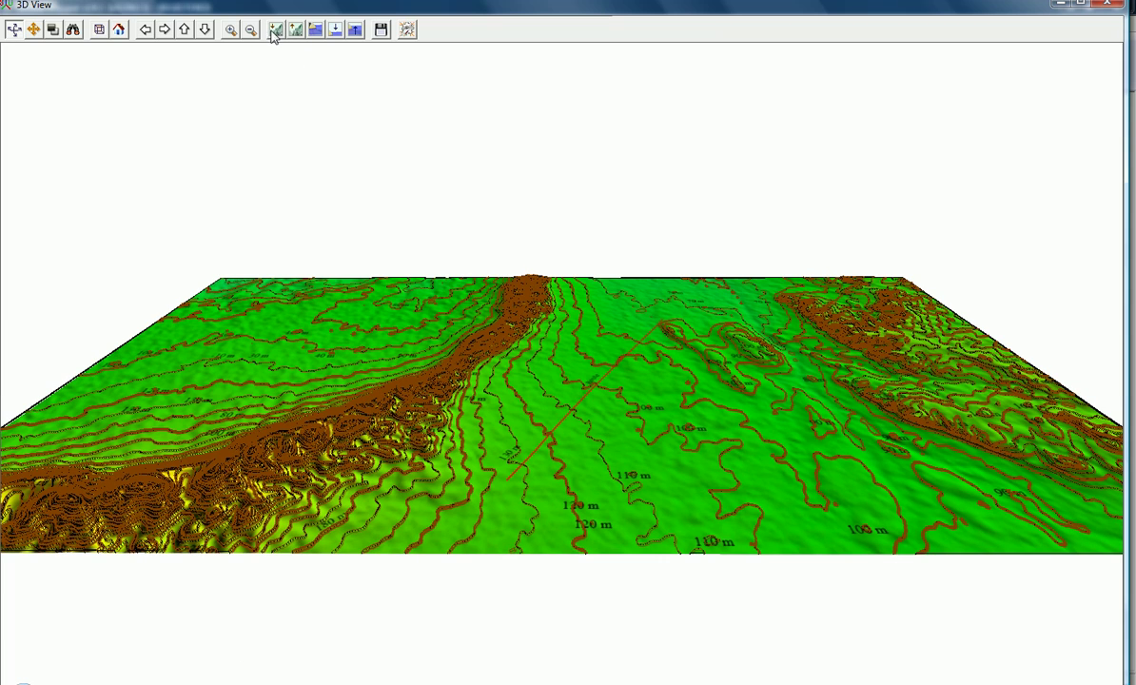
{"action": "left_click_drag", "start_coordinate": [623, 345], "coordinate": [637, 468]}
{"action": "mouse_move", "coordinate": [499, 413]}
{"action": "left_mouse_down"}
{"action": "mouse_move", "coordinate": [518, 423]}
{"action": "mouse_move", "coordinate": [533, 414]}
{"action": "mouse_move", "coordinate": [502, 413]}
{"action": "left_mouse_up"}
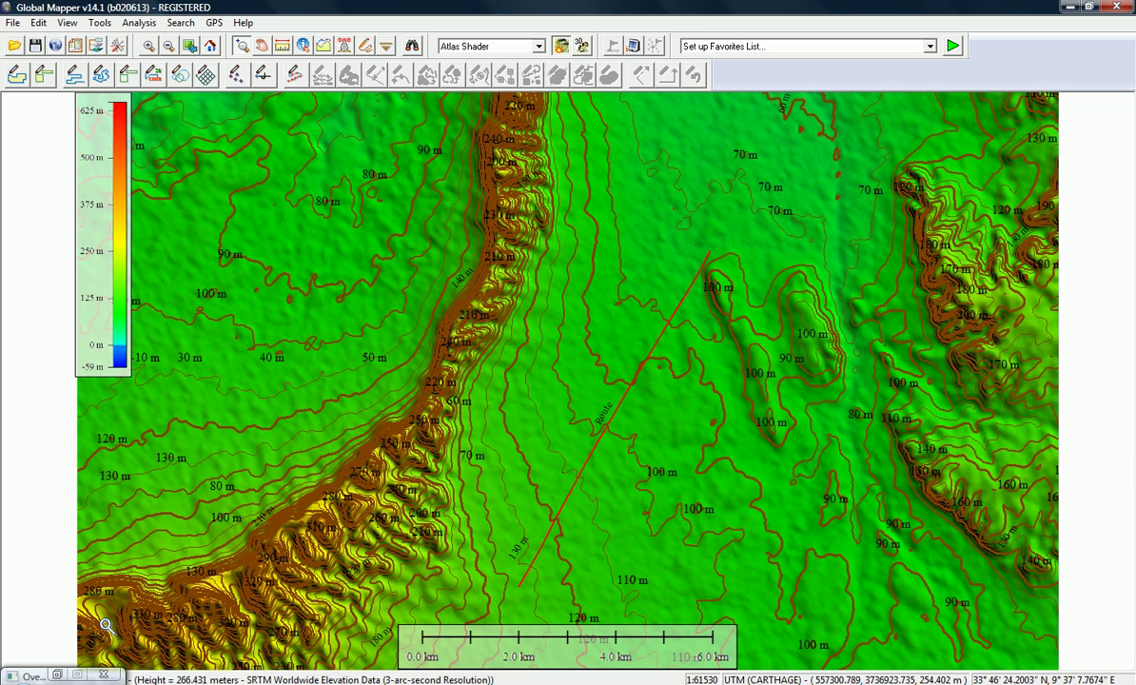
- Reopen the Overlay Control Center and hide the GENERATED CONTOURS layer
{"action": "left_click", "coordinate": [28, 675]}
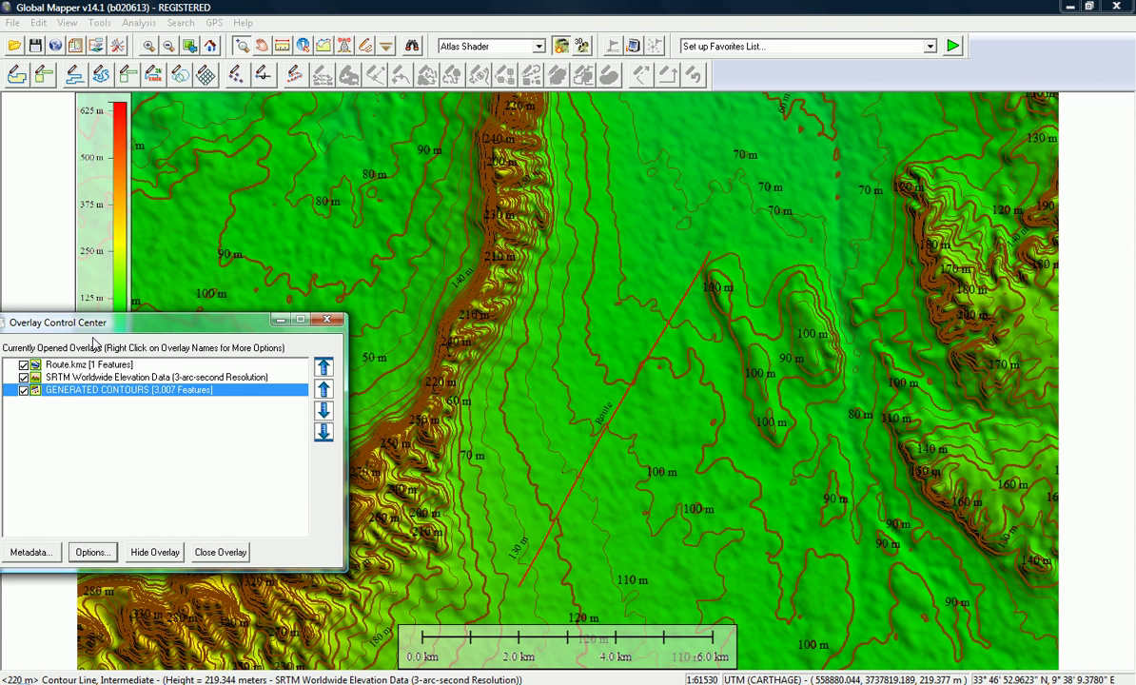
{"action": "left_click_drag", "start_coordinate": [59, 329], "coordinate": [83, 328]}
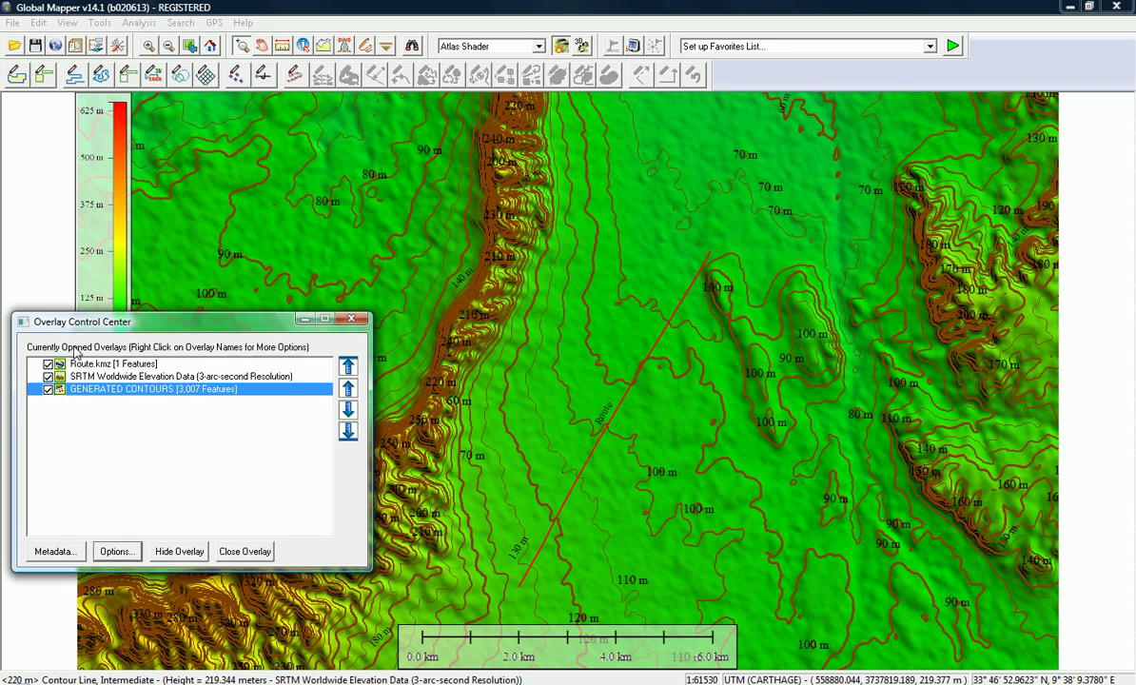
{"action": "left_click", "coordinate": [47, 390]}
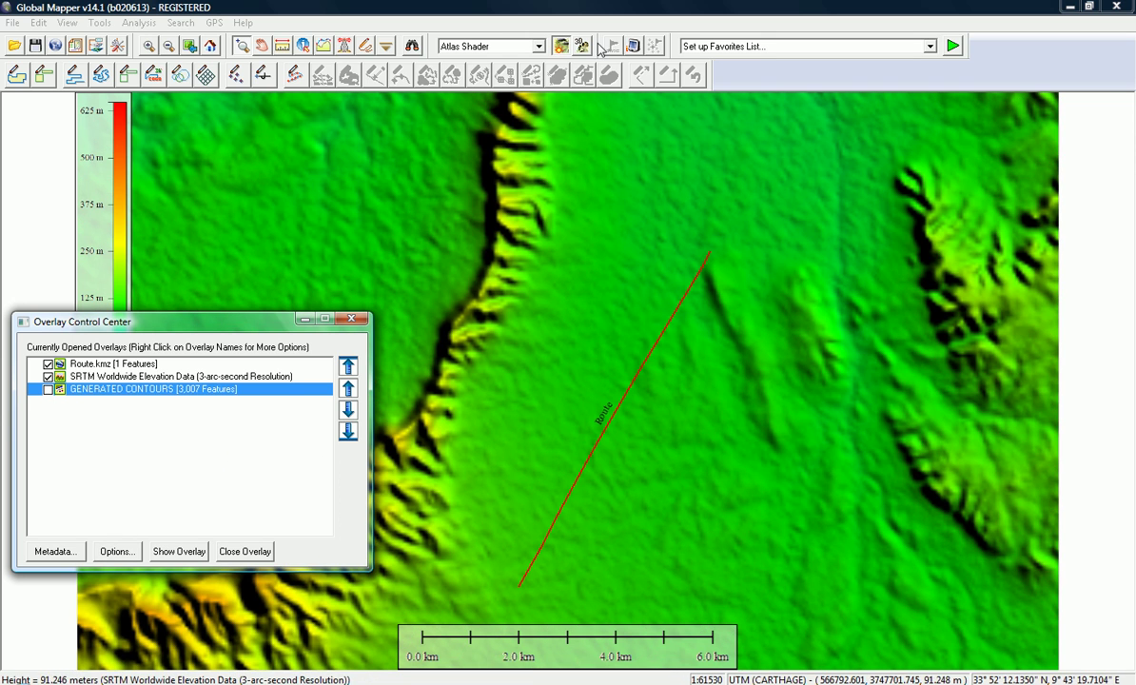
- Show the contour-free terrain in the 3D view, raise the vertical exaggeration four times and orbit to a perspective along the Route line
{"action": "left_click", "coordinate": [562, 46]}
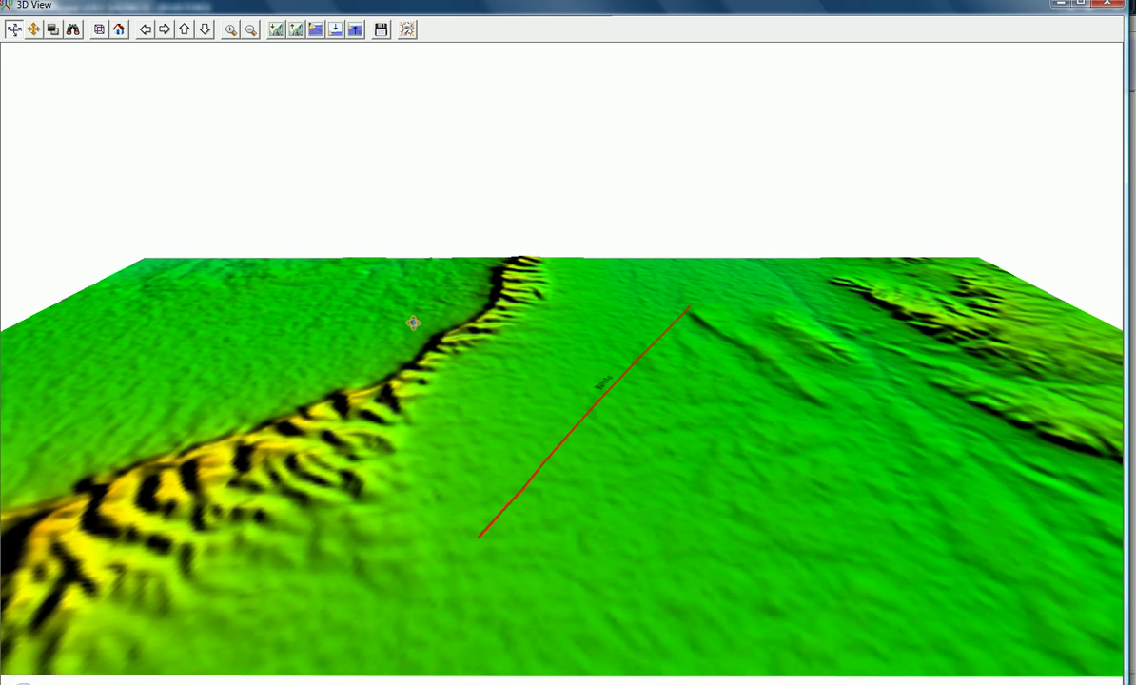
{"action": "left_click_drag", "start_coordinate": [679, 411], "coordinate": [588, 419]}
{"action": "left_click_drag", "start_coordinate": [606, 514], "coordinate": [587, 514]}
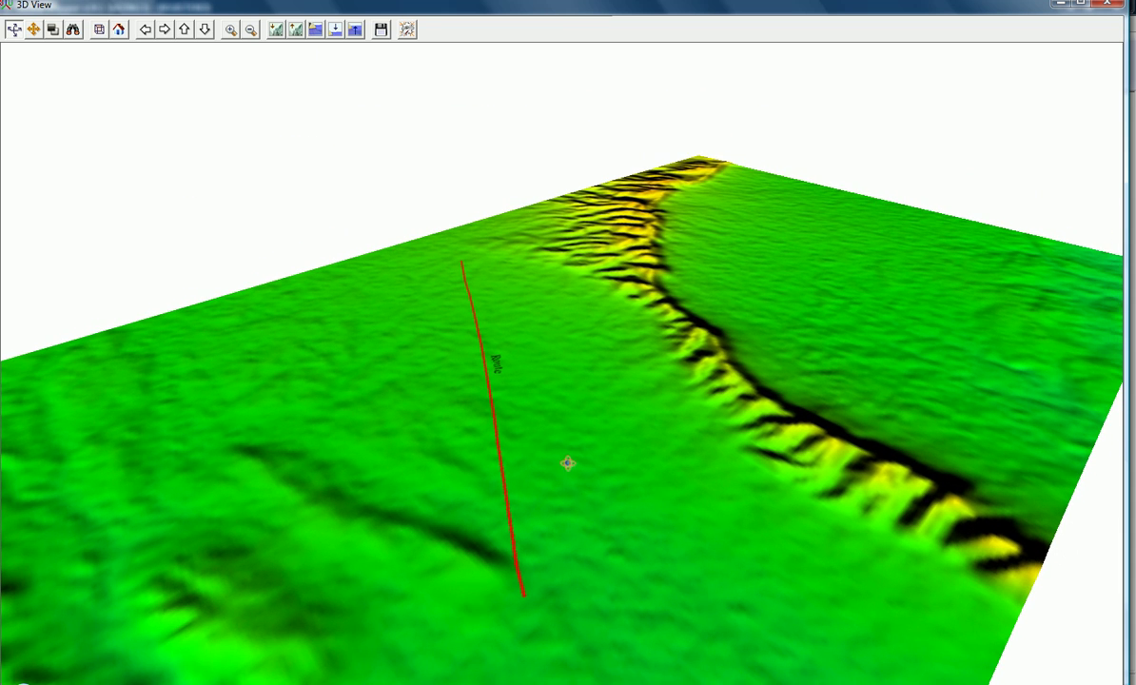
{"action": "left_click", "coordinate": [296, 31]}
{"action": "left_click", "coordinate": [295, 31]}
{"action": "left_click", "coordinate": [296, 31]}
{"action": "left_click", "coordinate": [296, 31]}
{"action": "left_click_drag", "start_coordinate": [562, 460], "coordinate": [440, 454]}
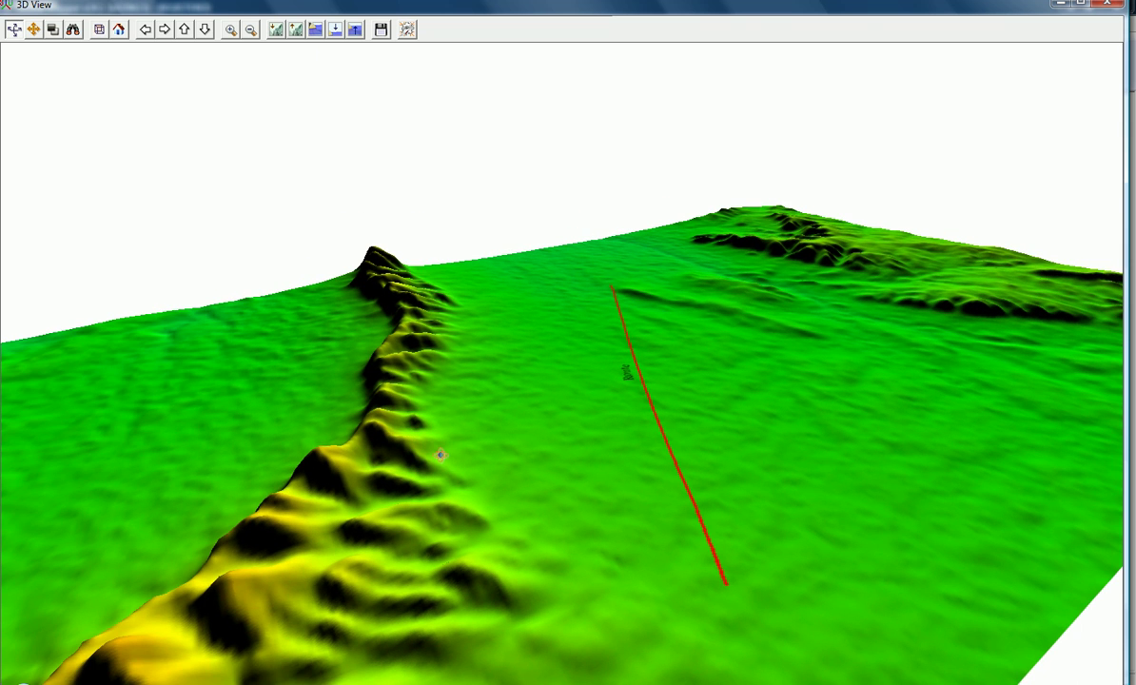
{"action": "mouse_move", "coordinate": [829, 558]}
{"action": "left_mouse_down"}
{"action": "mouse_move", "coordinate": [805, 531]}
{"action": "mouse_move", "coordinate": [818, 538]}
{"action": "left_mouse_up"}
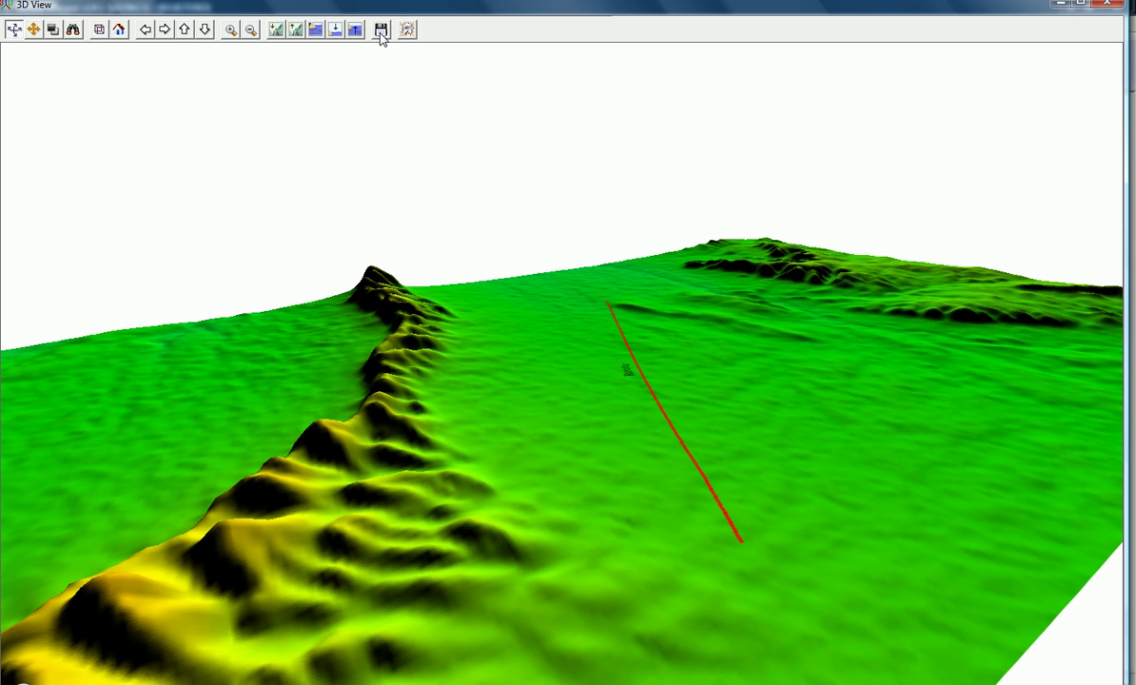
- Save a capture of the 3D view in Windows Bitmap (BMP) format as 3d in the Formation BV folder
{"action": "left_click", "coordinate": [380, 29]}
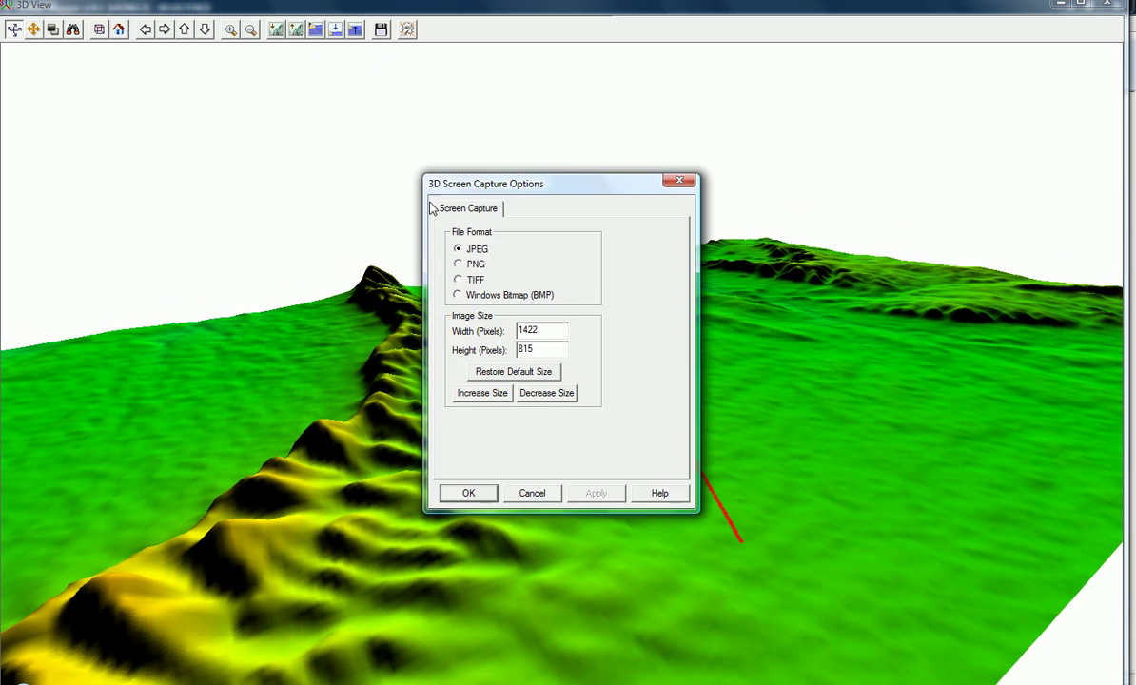
{"action": "left_click", "coordinate": [471, 296]}
{"action": "left_click", "coordinate": [469, 494]}
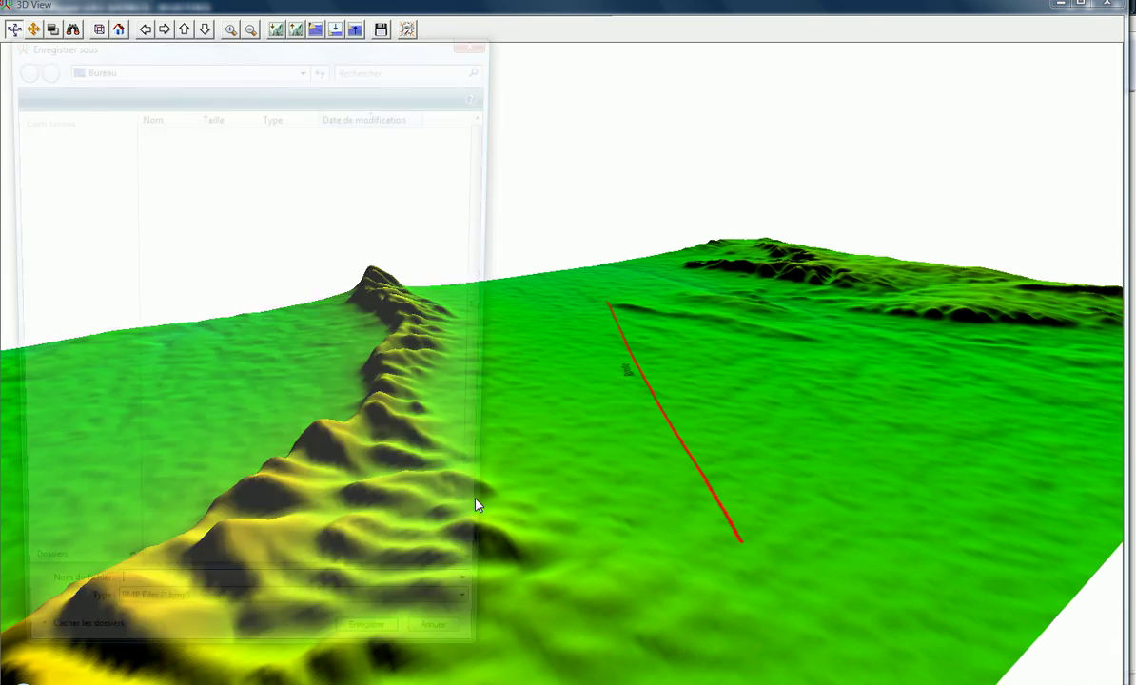
{"action": "scroll", "coordinate": [486, 296], "scroll_direction": "down", "scroll_amount": 5}
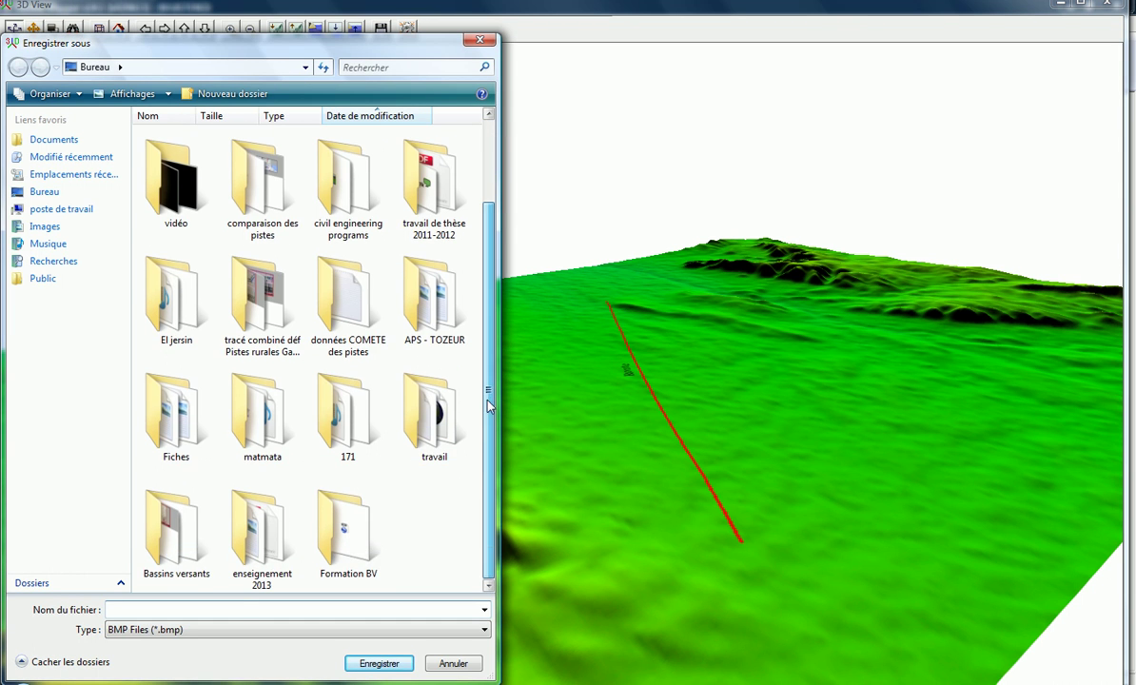
{"action": "double_click", "coordinate": [368, 542]}
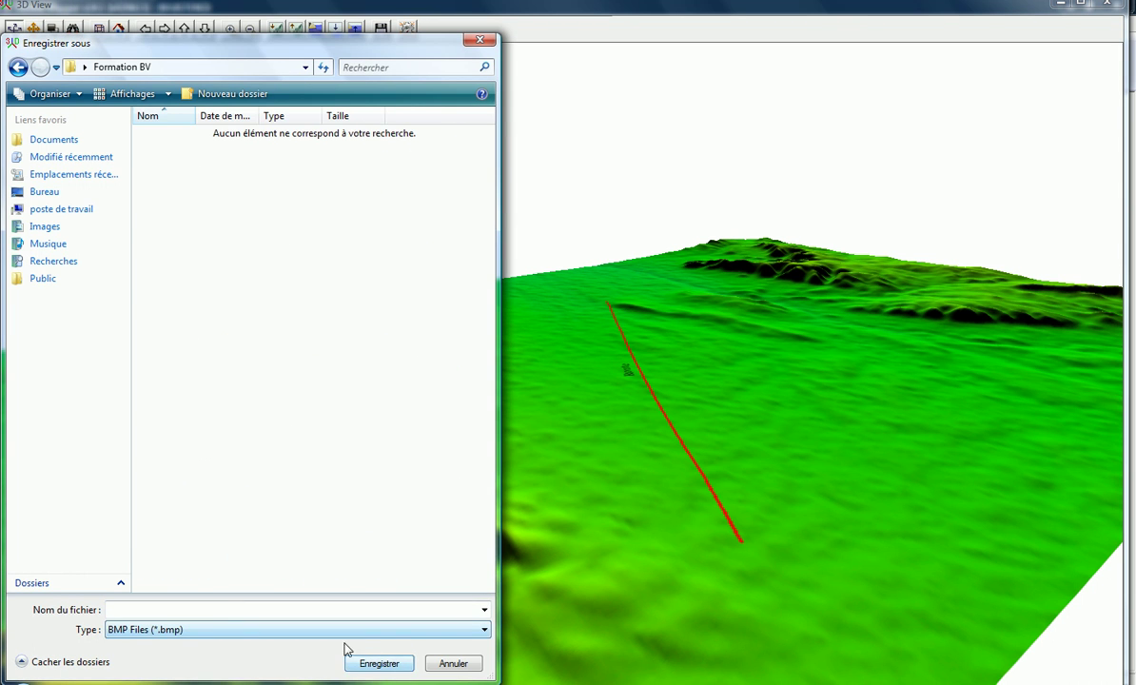
{"action": "left_click", "coordinate": [225, 609]}
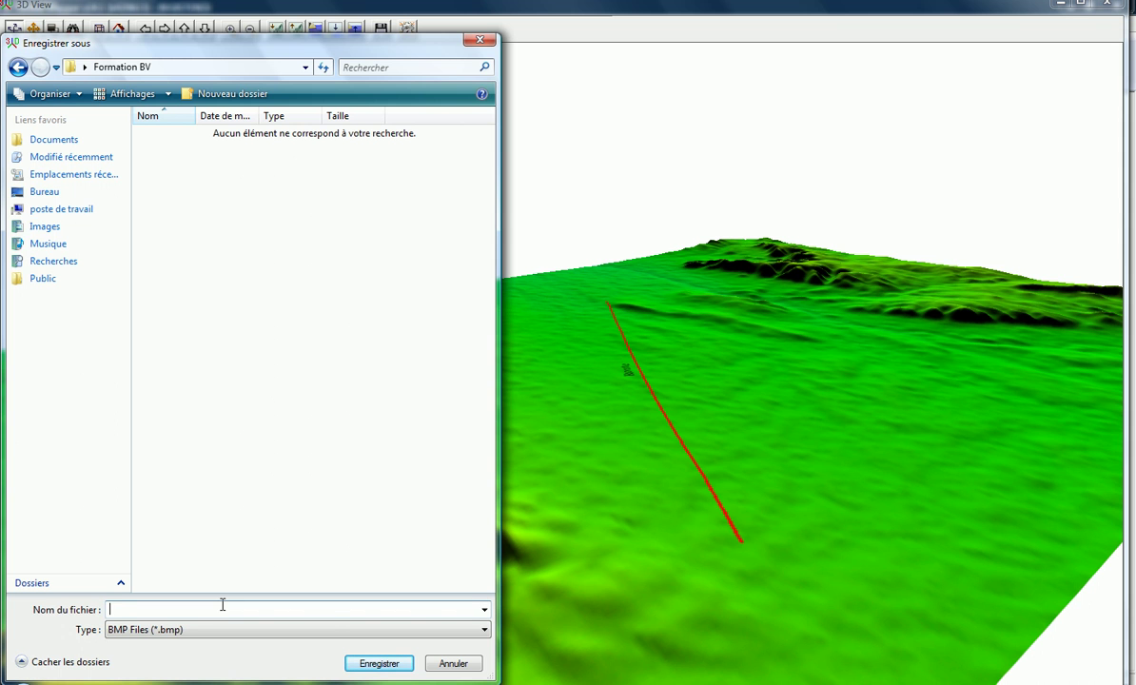
{"action": "type", "text": "3d"}
{"action": "left_click", "coordinate": [371, 664]}
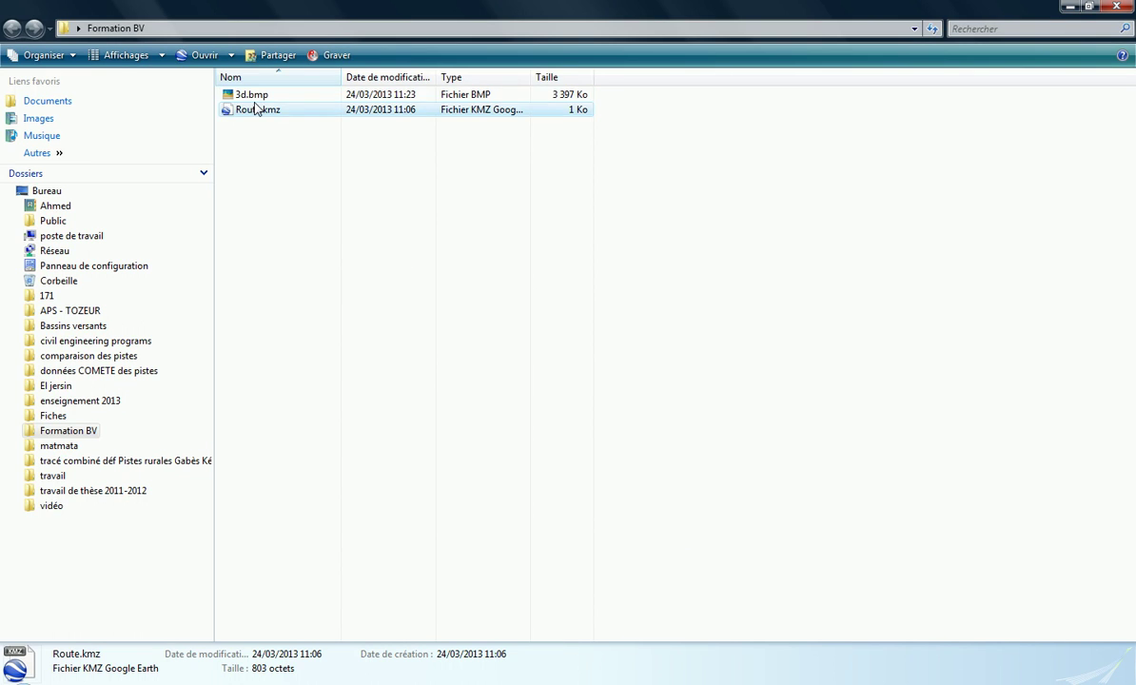
- Open 3d.bmp from the Formation BV folder in the Picasa photo viewer, inspect the image and close it
{"action": "left_click", "coordinate": [251, 95]}
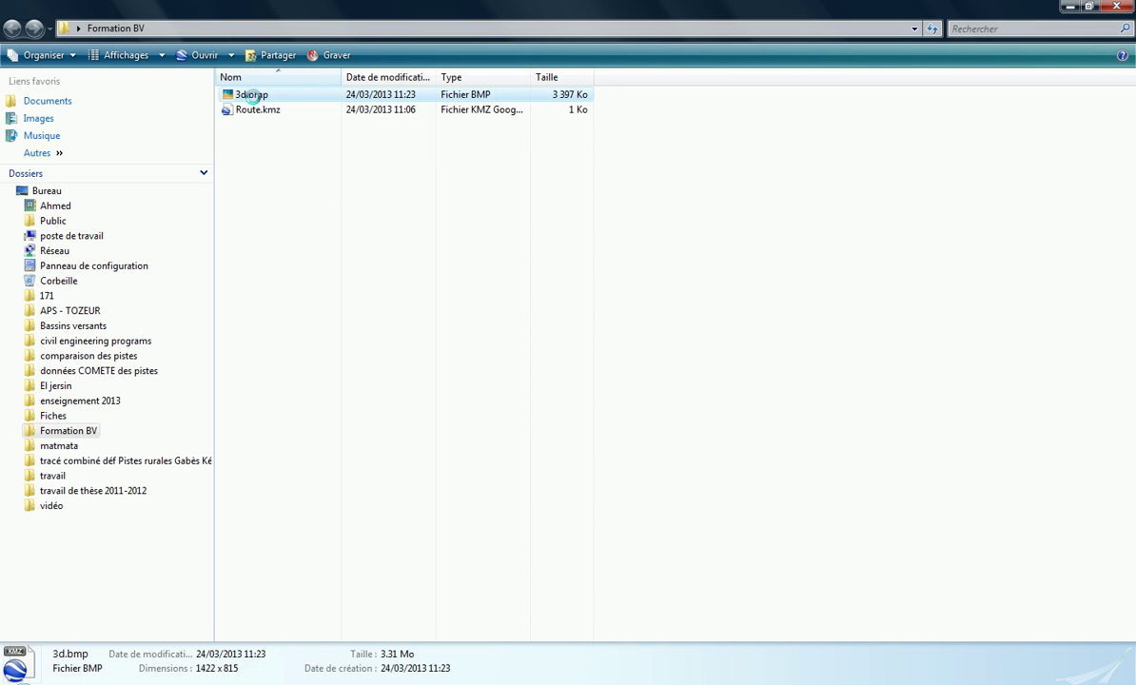
{"action": "key", "text": "Return"}
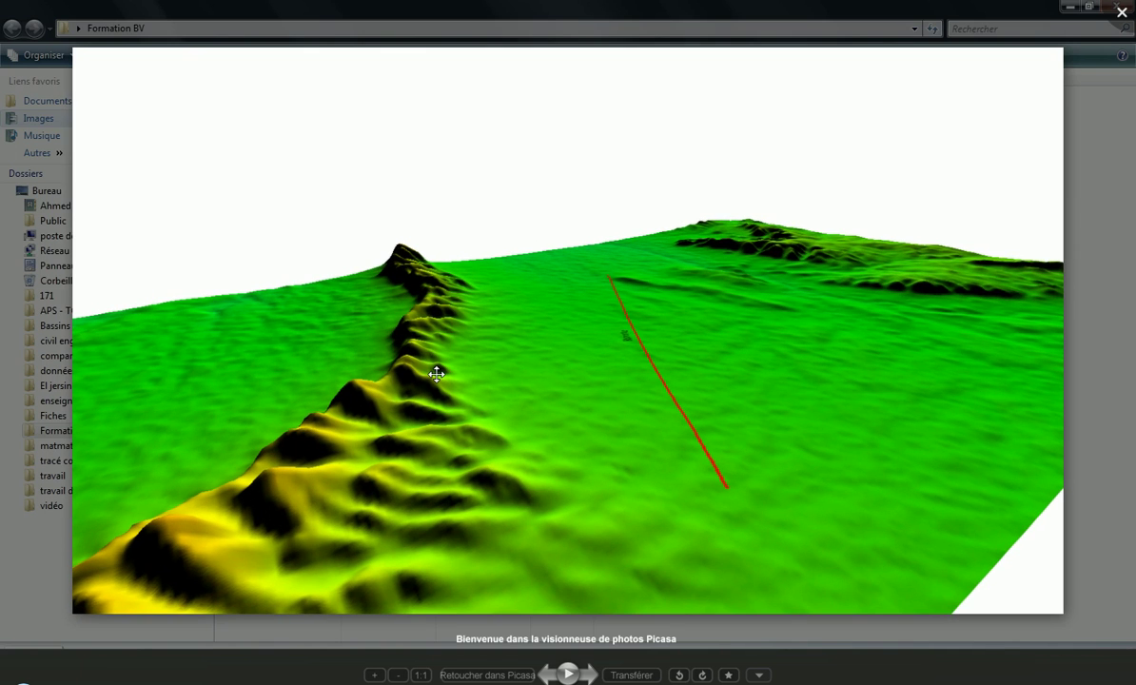
{"action": "scroll", "coordinate": [610, 459], "scroll_direction": "up", "scroll_amount": 2}
{"action": "scroll", "coordinate": [610, 459], "scroll_direction": "down", "scroll_amount": 4}
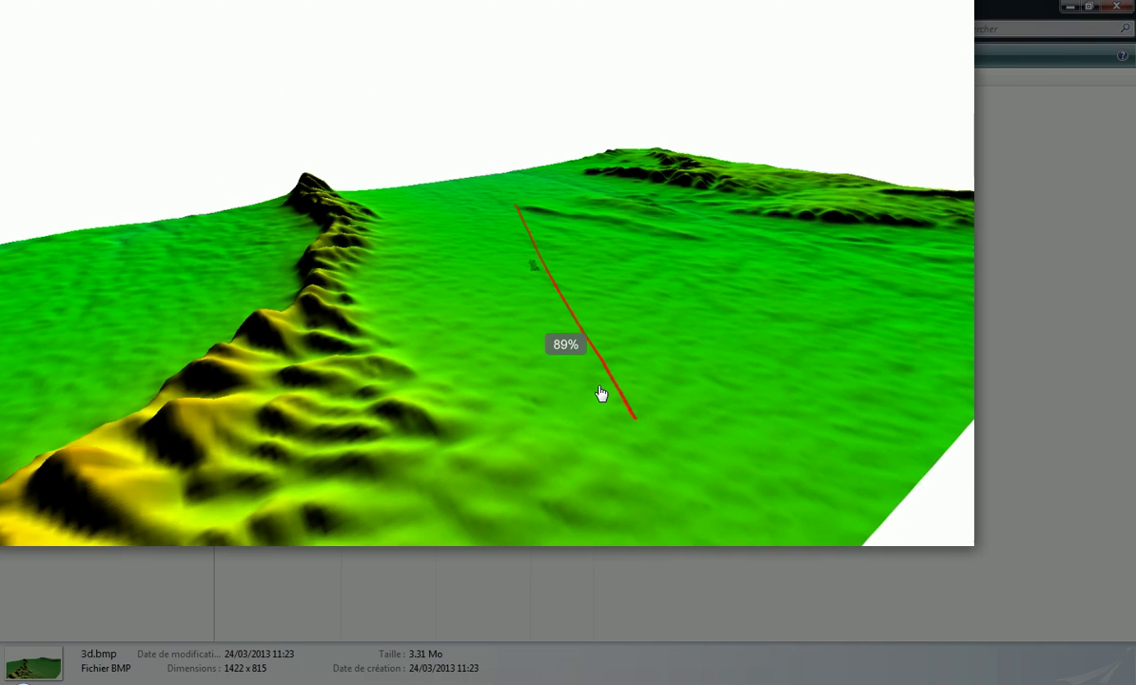
{"action": "left_click_drag", "start_coordinate": [601, 393], "coordinate": [664, 457]}
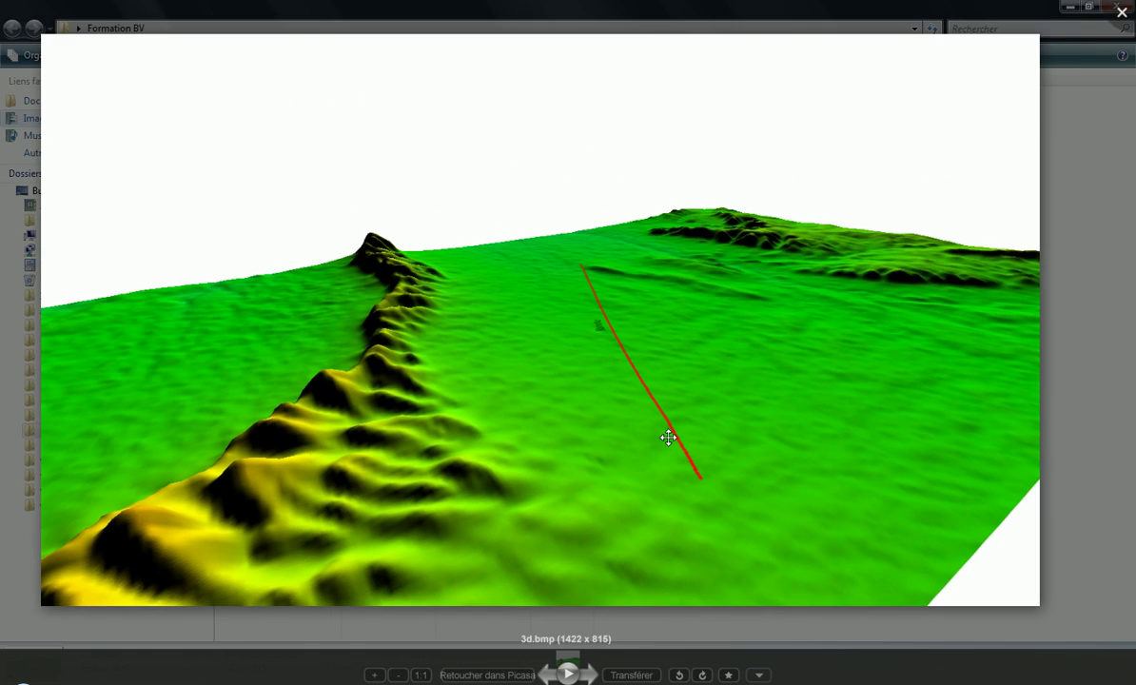
{"action": "left_click", "coordinate": [1122, 13]}
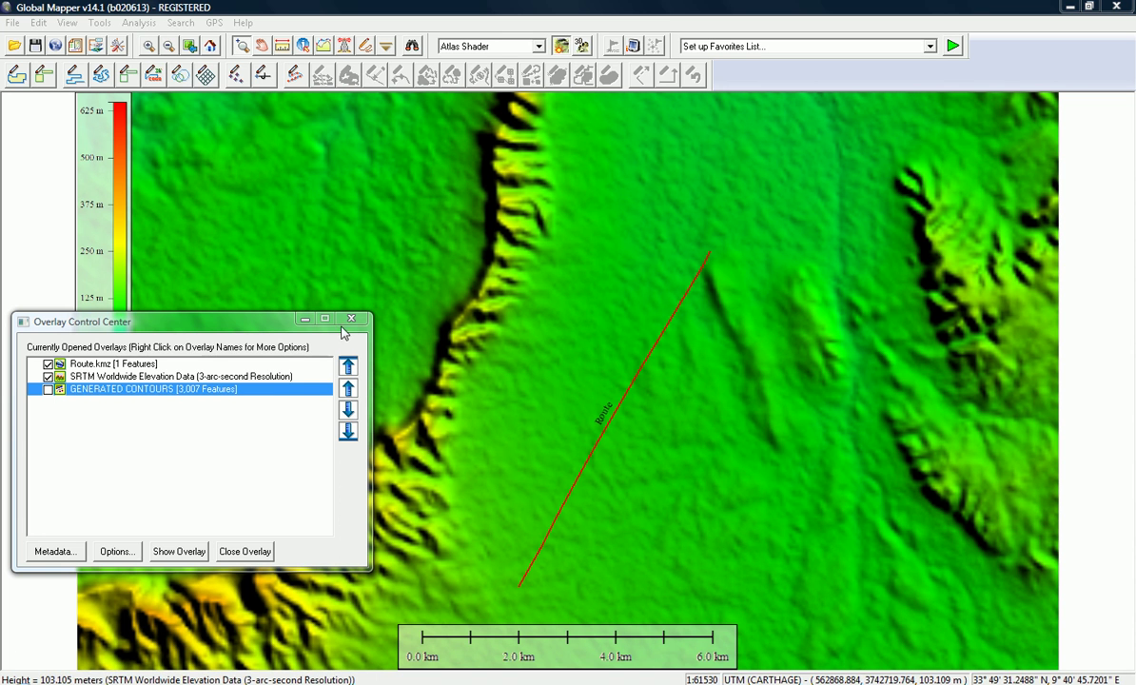
- Display the GENERATED CONTOURS layer over the terrain briefly, hide it again and minimize the Overlay Control Center
{"action": "left_click", "coordinate": [304, 319]}
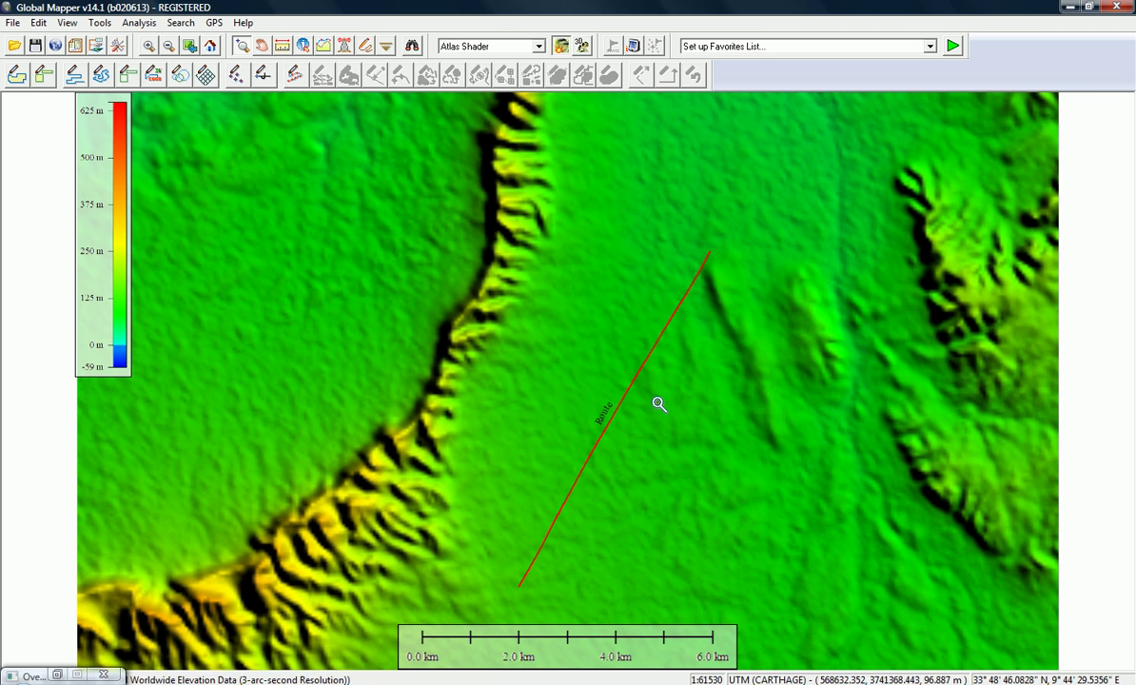
{"action": "left_click_drag", "start_coordinate": [654, 385], "coordinate": [655, 370]}
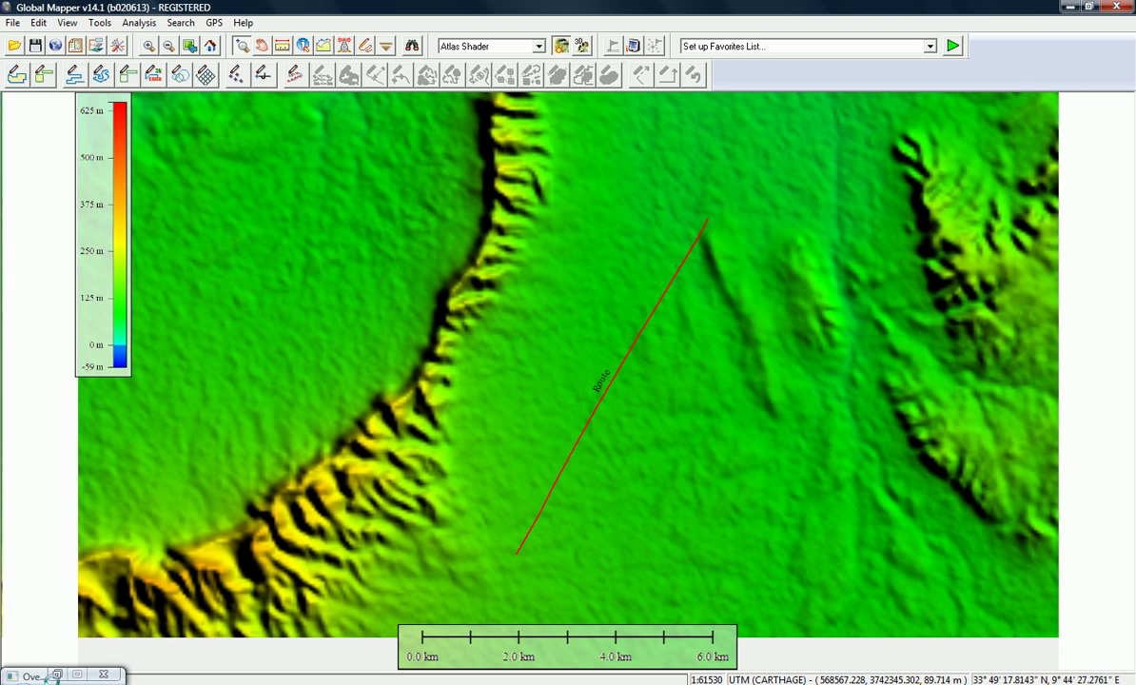
{"action": "left_click", "coordinate": [55, 674]}
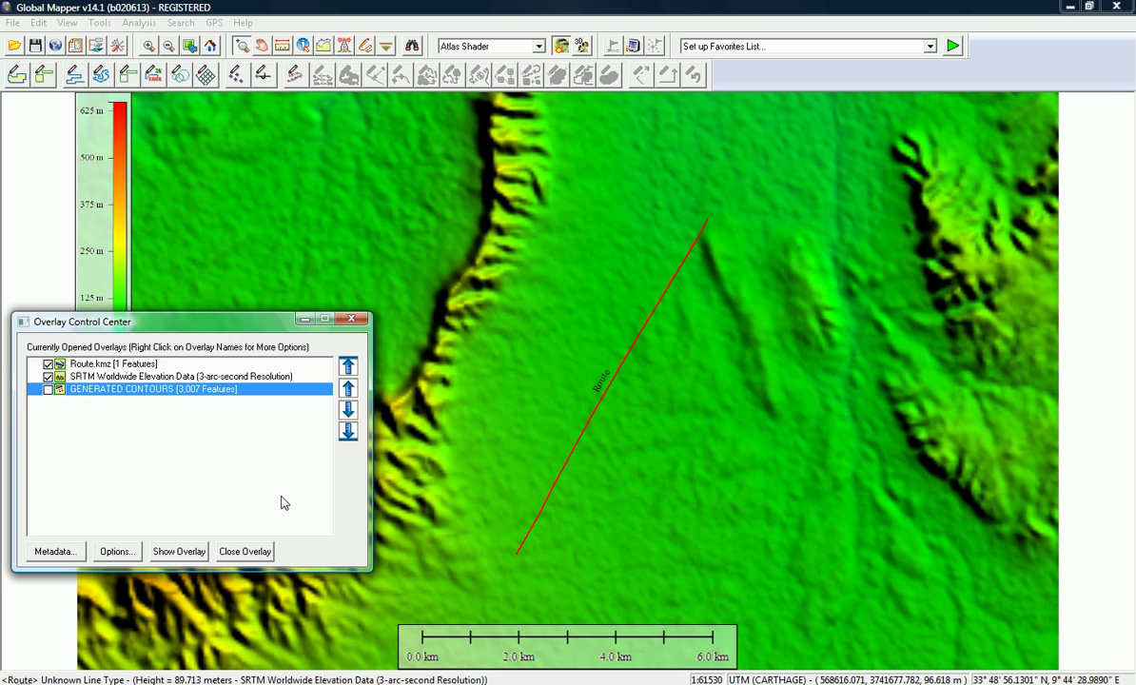
{"action": "left_click", "coordinate": [48, 390]}
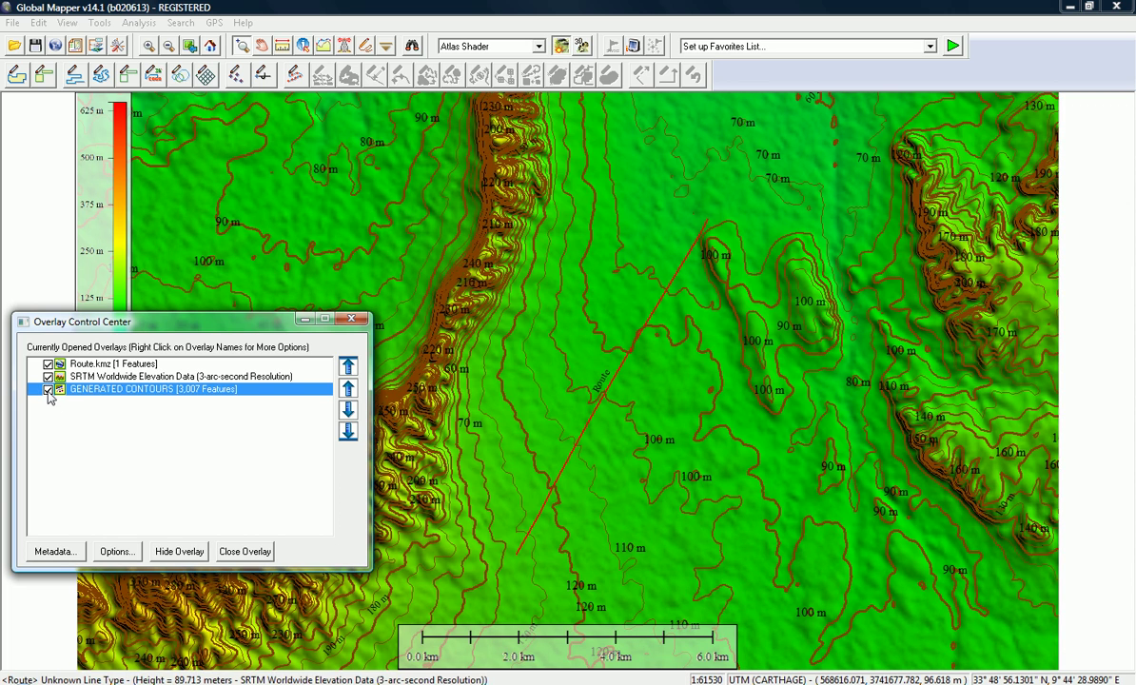
{"action": "left_click", "coordinate": [47, 390]}
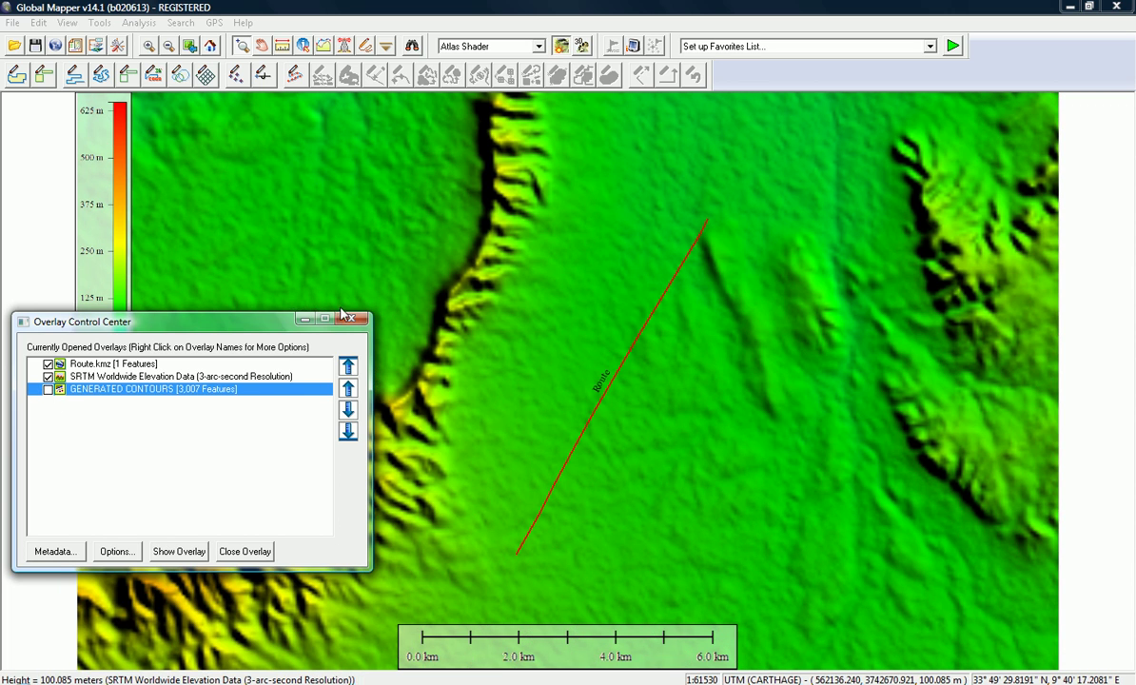
{"action": "left_click", "coordinate": [303, 320]}
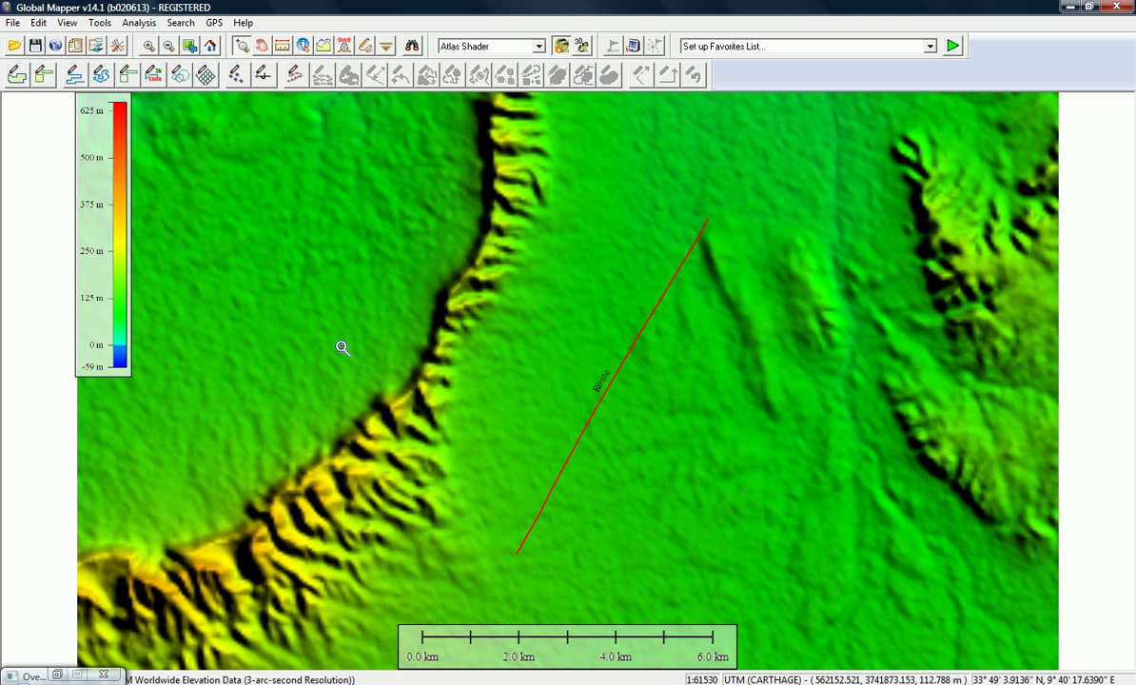
{"action": "left_click", "coordinate": [135, 26]}
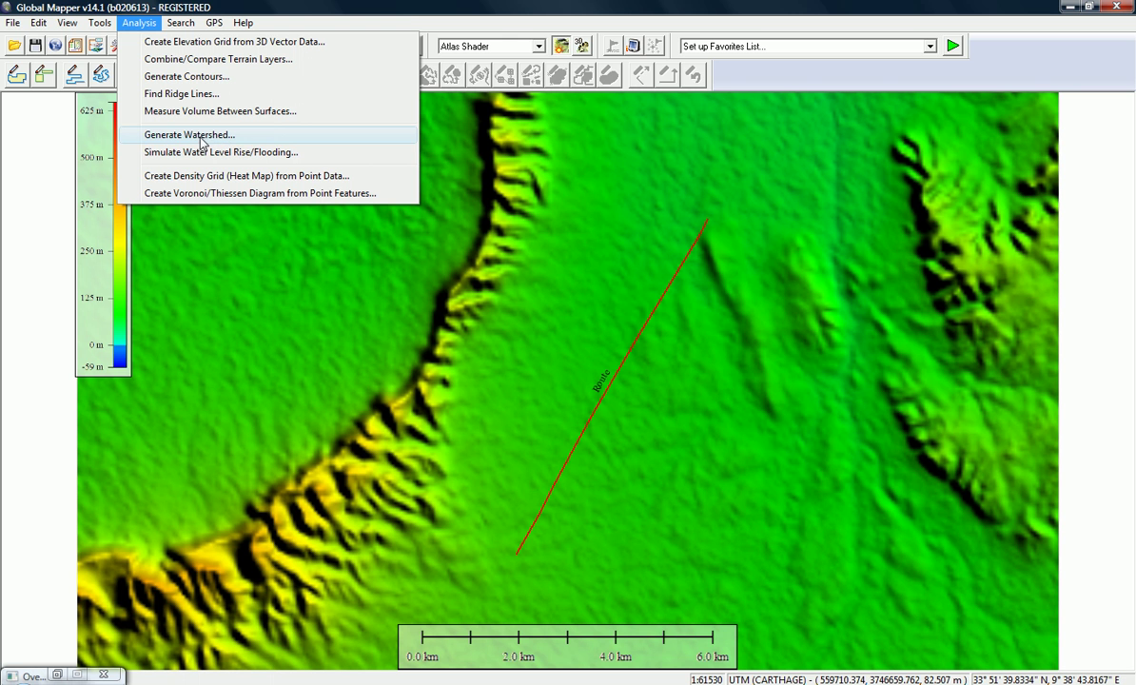
{"action": "left_click", "coordinate": [213, 139]}
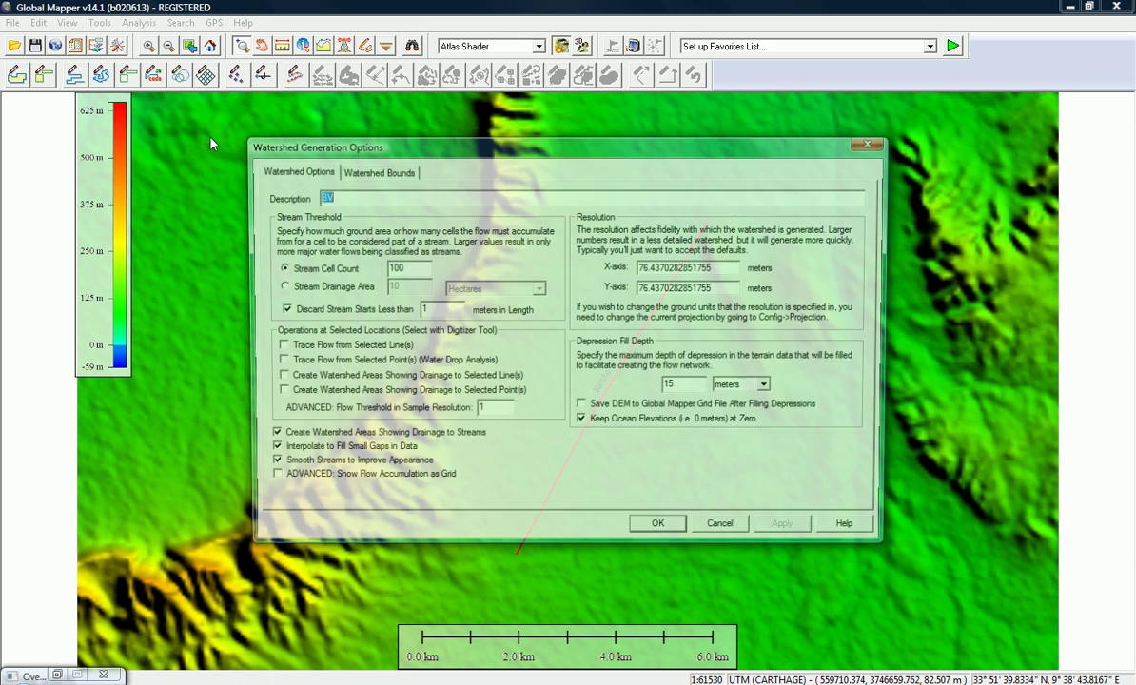
{"action": "left_click_drag", "start_coordinate": [425, 156], "coordinate": [317, 109]}
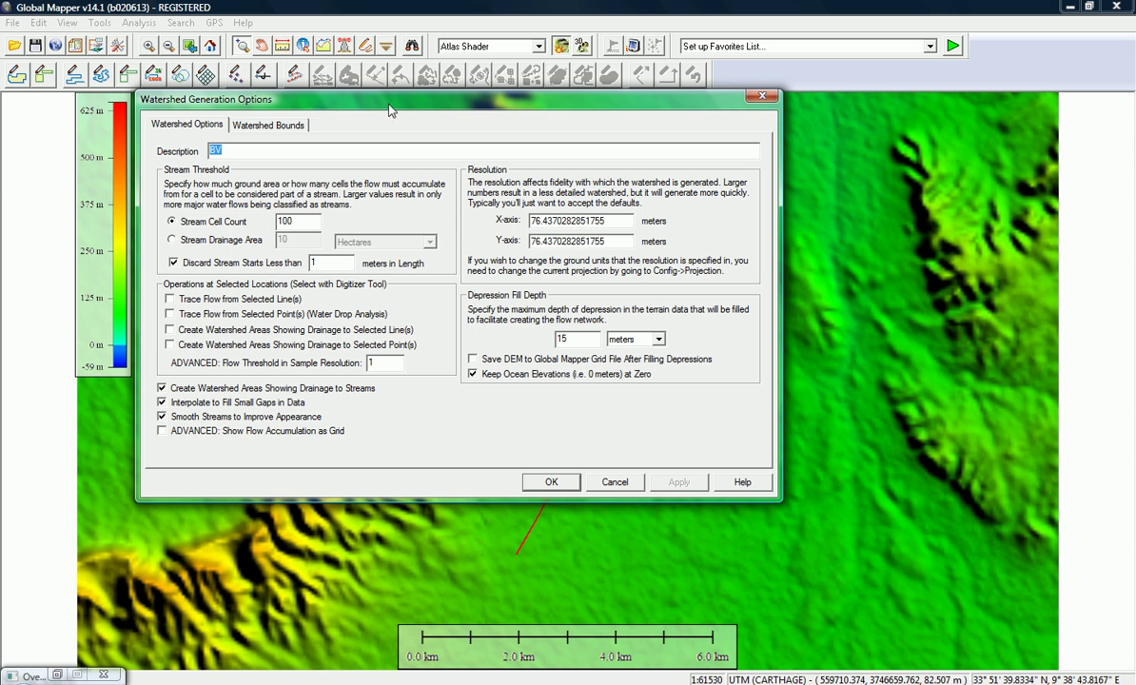
{"action": "left_click_drag", "start_coordinate": [406, 112], "coordinate": [414, 121]}
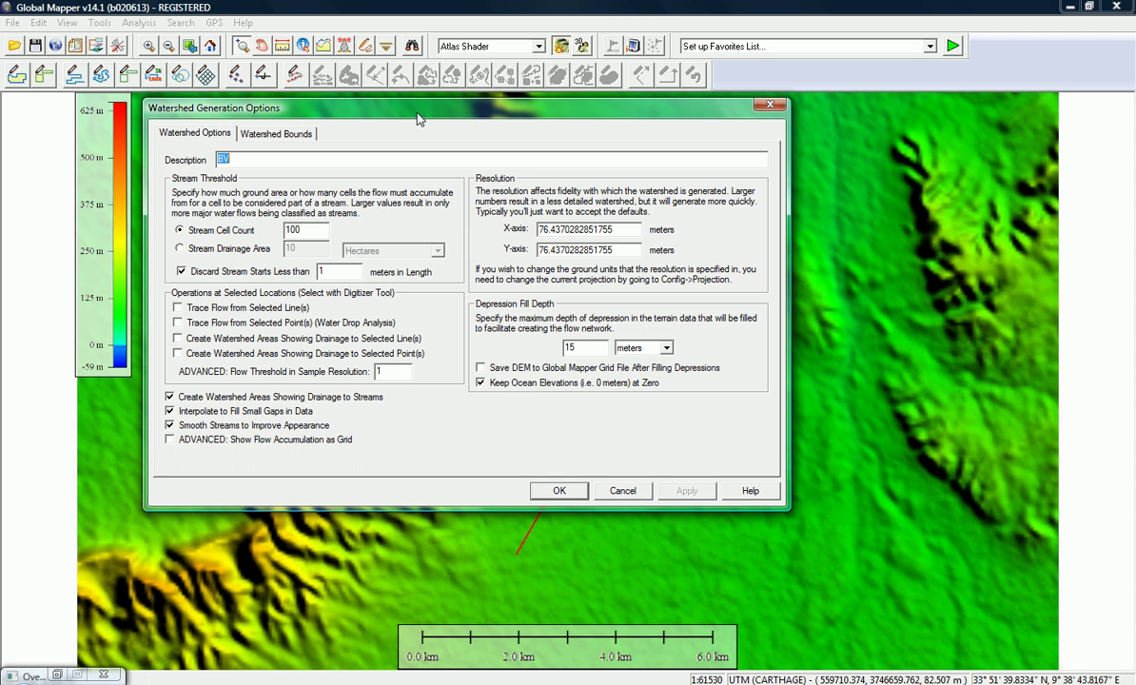
{"action": "left_click", "coordinate": [622, 490]}
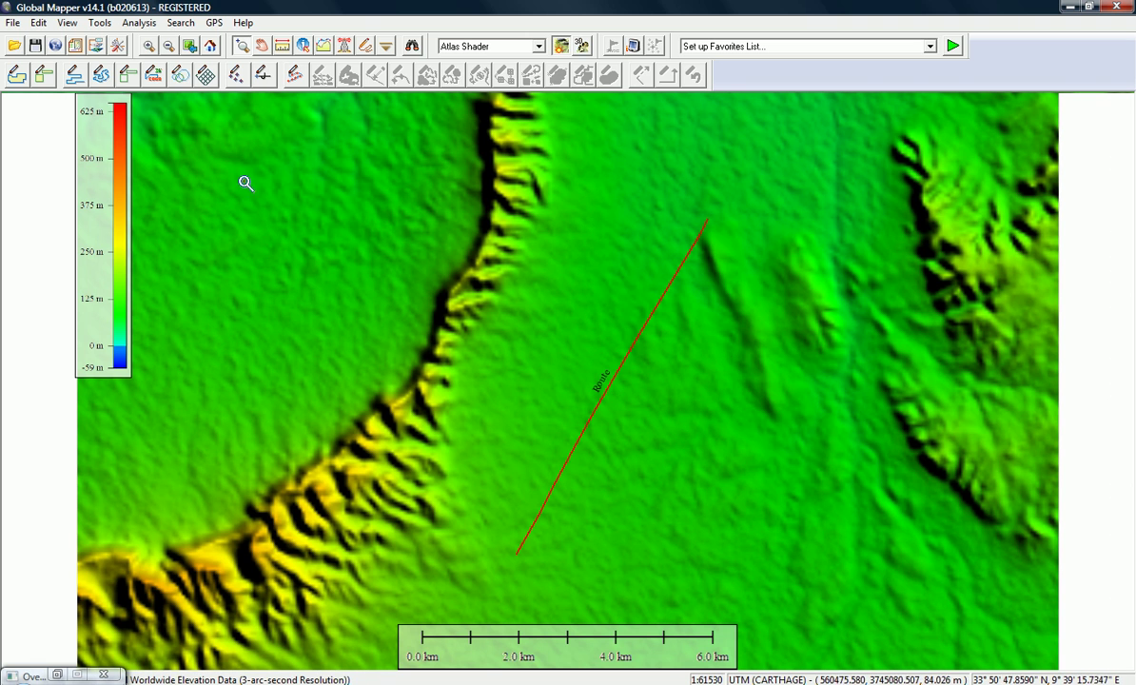
- Digitize a polygon area of about 79 sq km along the Route line, enclosing the mountain ridge west of it
{"action": "left_click", "coordinate": [18, 77]}
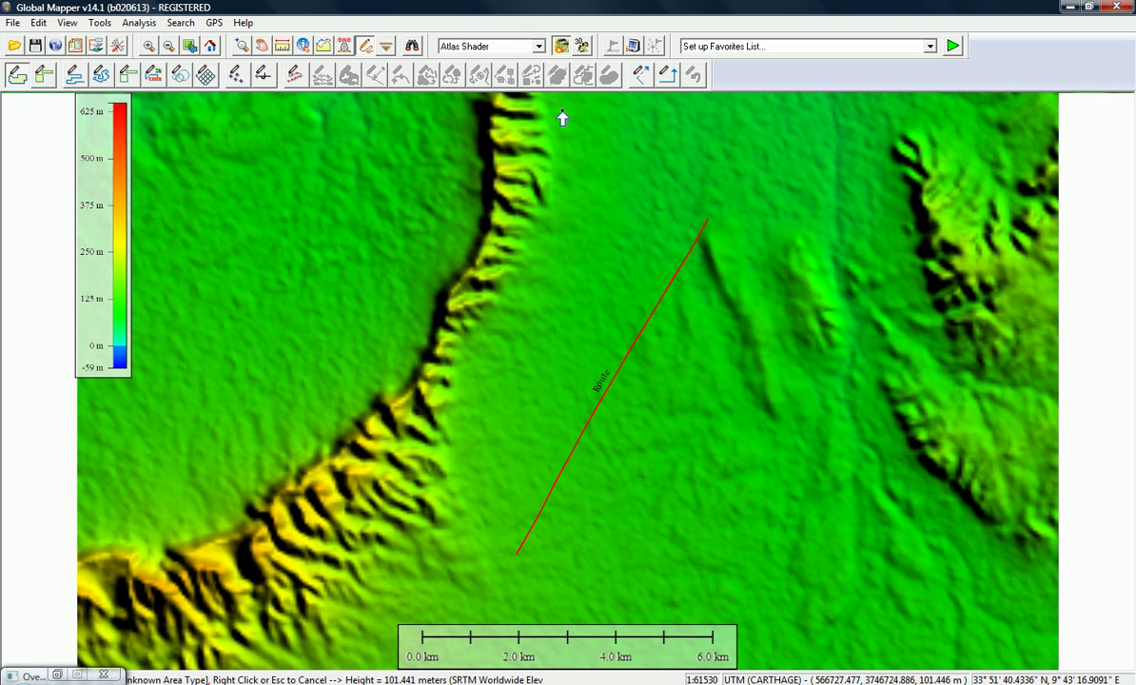
{"action": "left_click", "coordinate": [685, 167]}
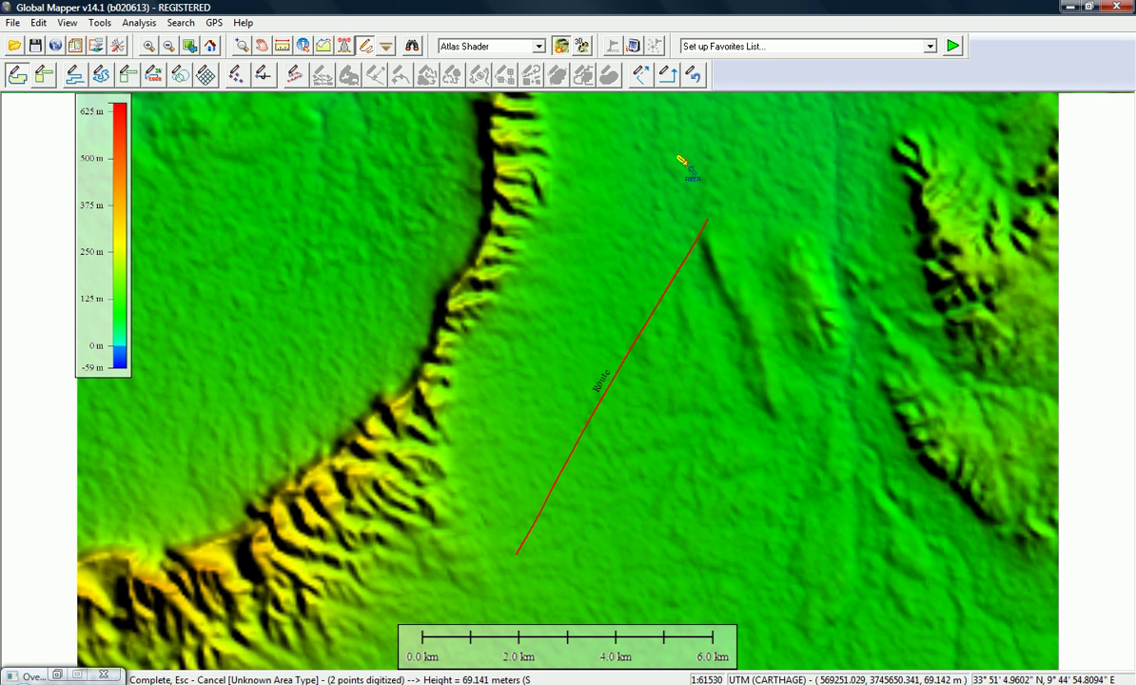
{"action": "left_click", "coordinate": [708, 220]}
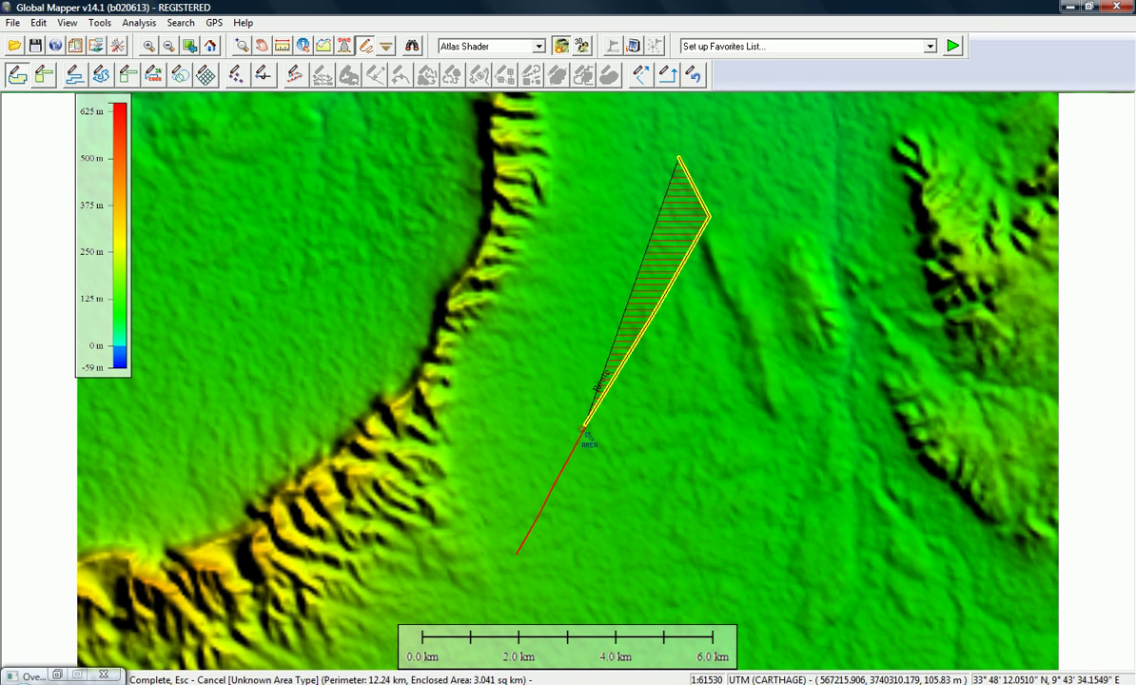
{"action": "left_click", "coordinate": [528, 540]}
{"action": "left_click", "coordinate": [497, 571]}
{"action": "left_click", "coordinate": [368, 604]}
{"action": "left_click", "coordinate": [273, 569]}
{"action": "left_click", "coordinate": [193, 483]}
{"action": "left_click", "coordinate": [199, 239]}
{"action": "left_click", "coordinate": [290, 147]}
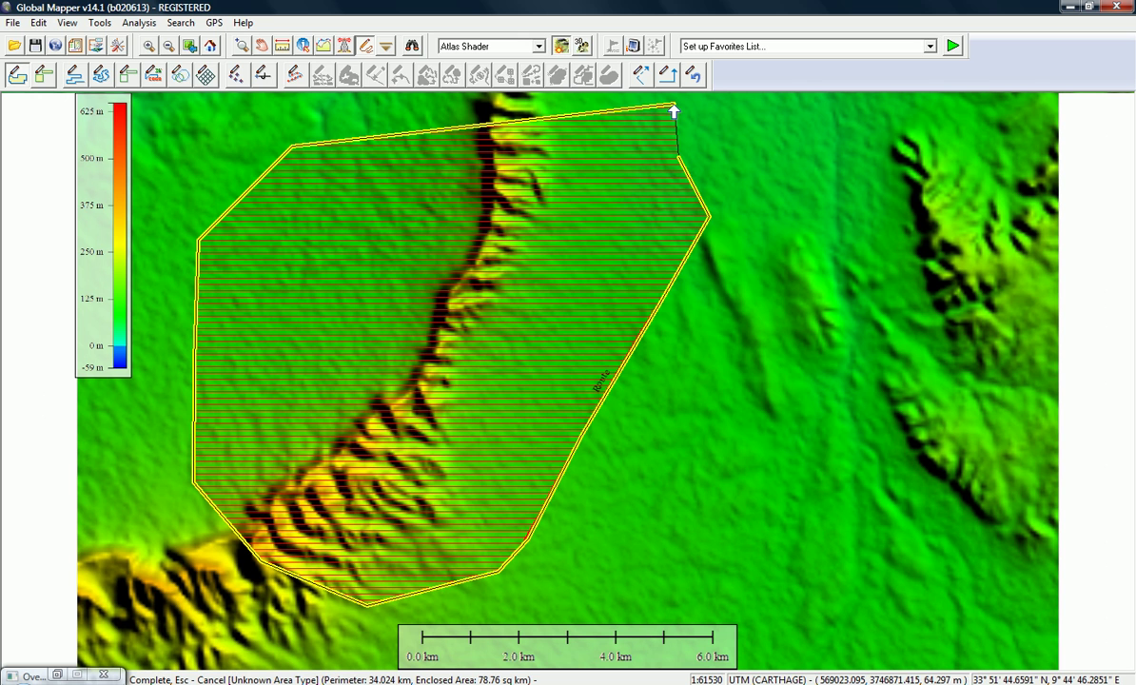
{"action": "right_click", "coordinate": [672, 111]}
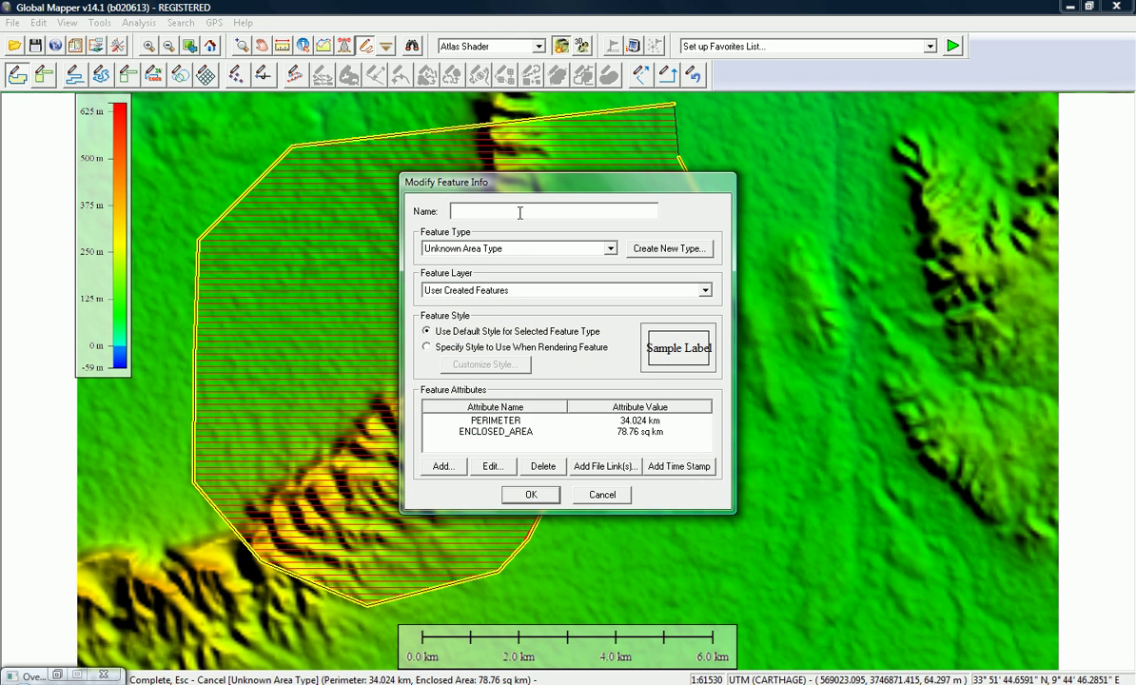
- Name the new area feature zone des bassins, keep it in User Created Features and leave area digitizing
{"action": "type", "text": "sura"}
{"action": "key", "text": "BackSpace"}
{"action": "key", "text": "BackSpace"}
{"action": "type", "text": "zone des bassins"}
{"action": "left_click", "coordinate": [527, 493]}
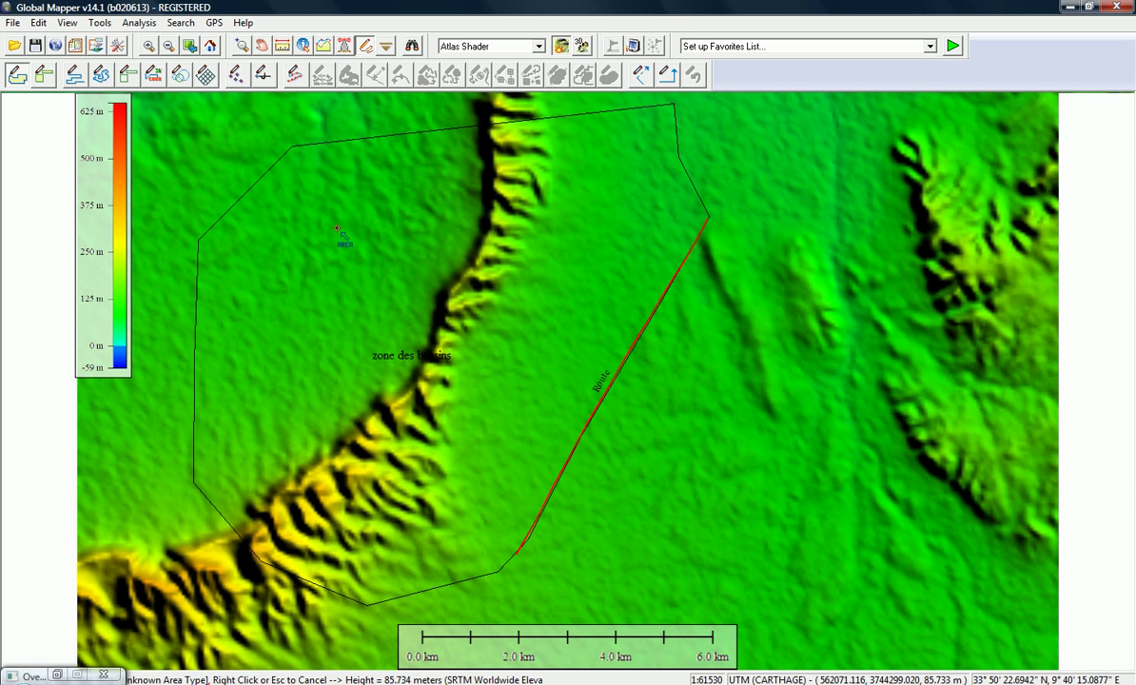
{"action": "key", "text": "Escape"}
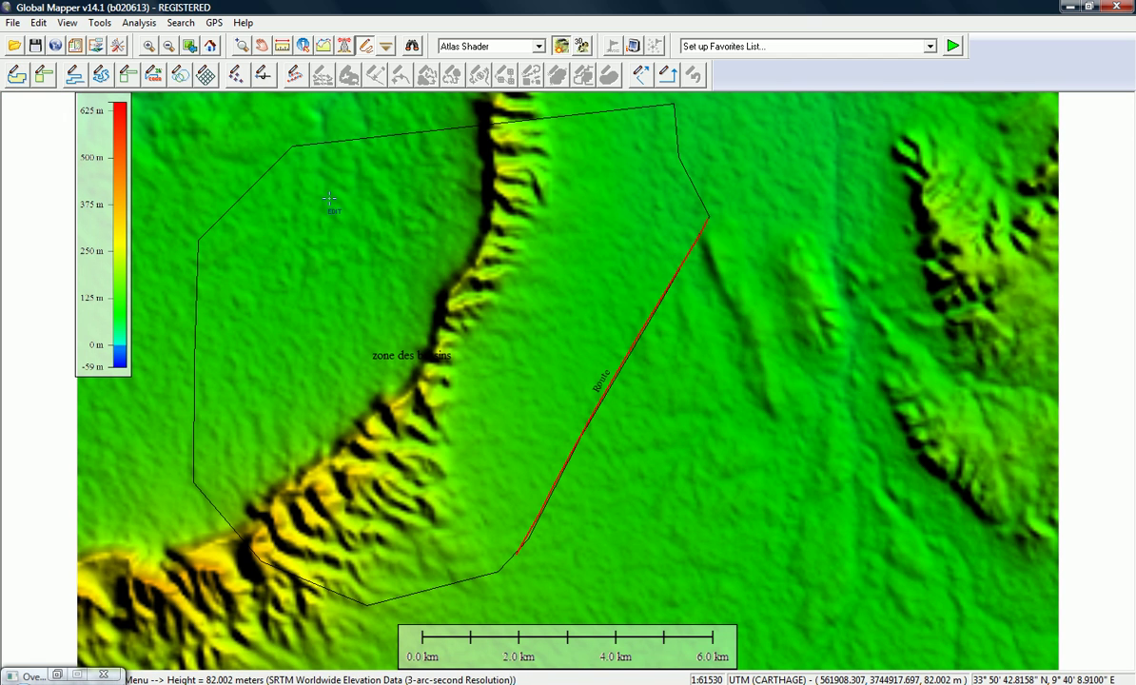
- Select the zone des bassins area, set up watershed generation cropped to it and enter the description Bassins versants de la région
{"action": "left_click", "coordinate": [329, 199]}
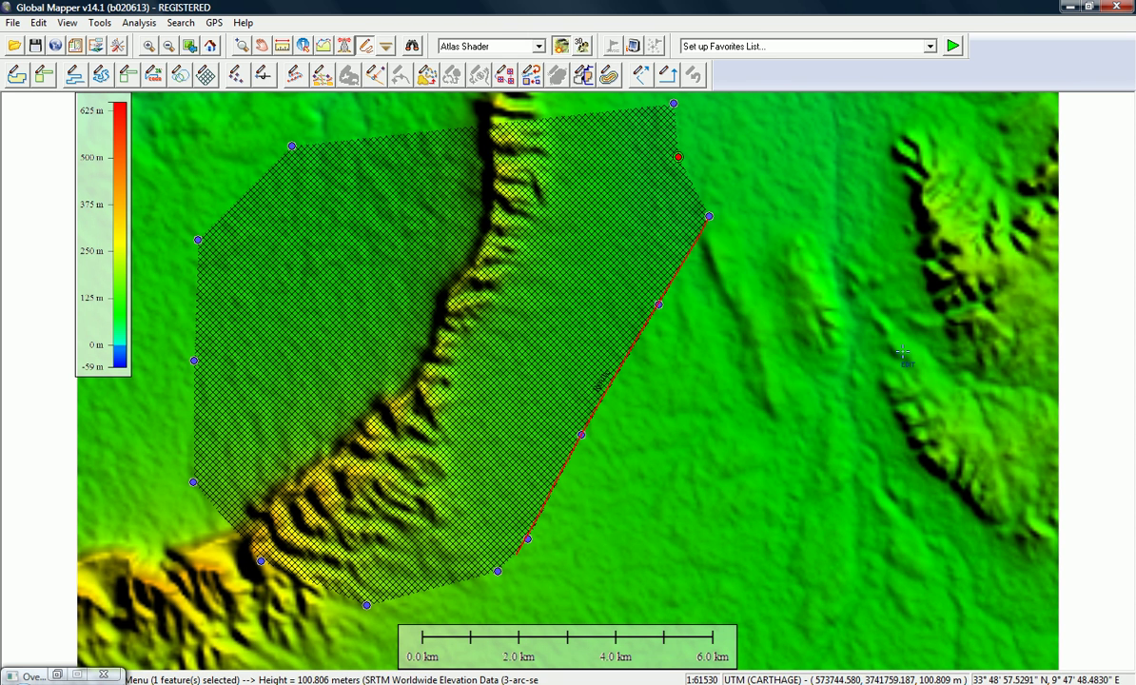
{"action": "left_click", "coordinate": [140, 23]}
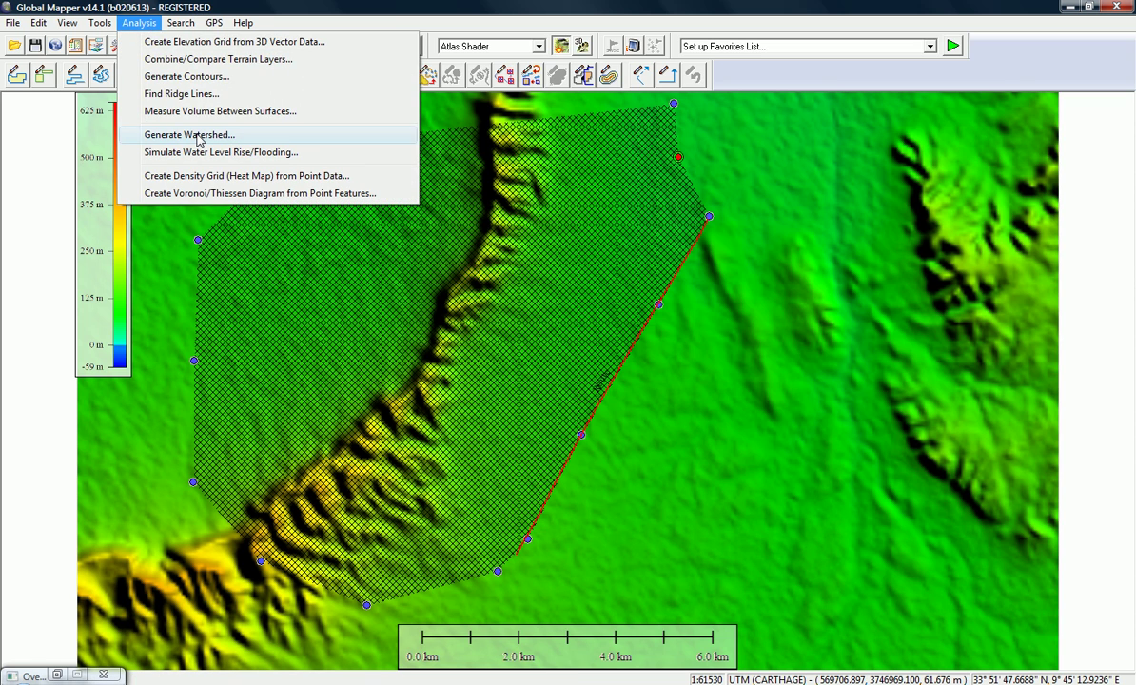
{"action": "left_click", "coordinate": [190, 135]}
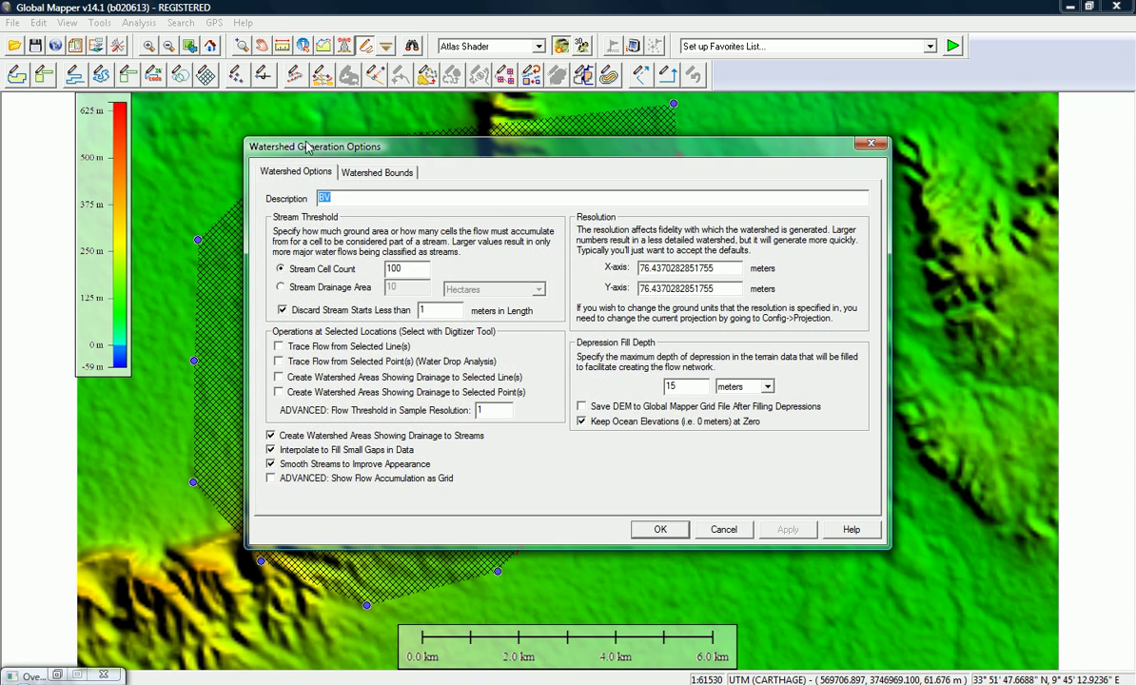
{"action": "left_click_drag", "start_coordinate": [334, 155], "coordinate": [557, 260]}
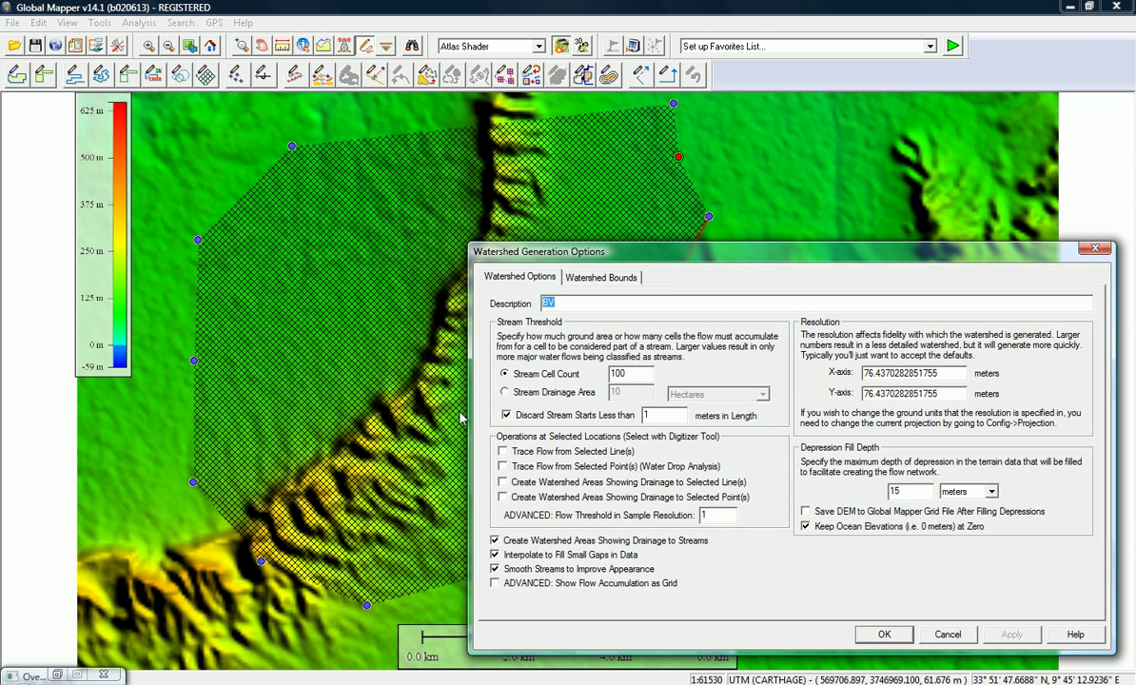
{"action": "left_click", "coordinate": [600, 281]}
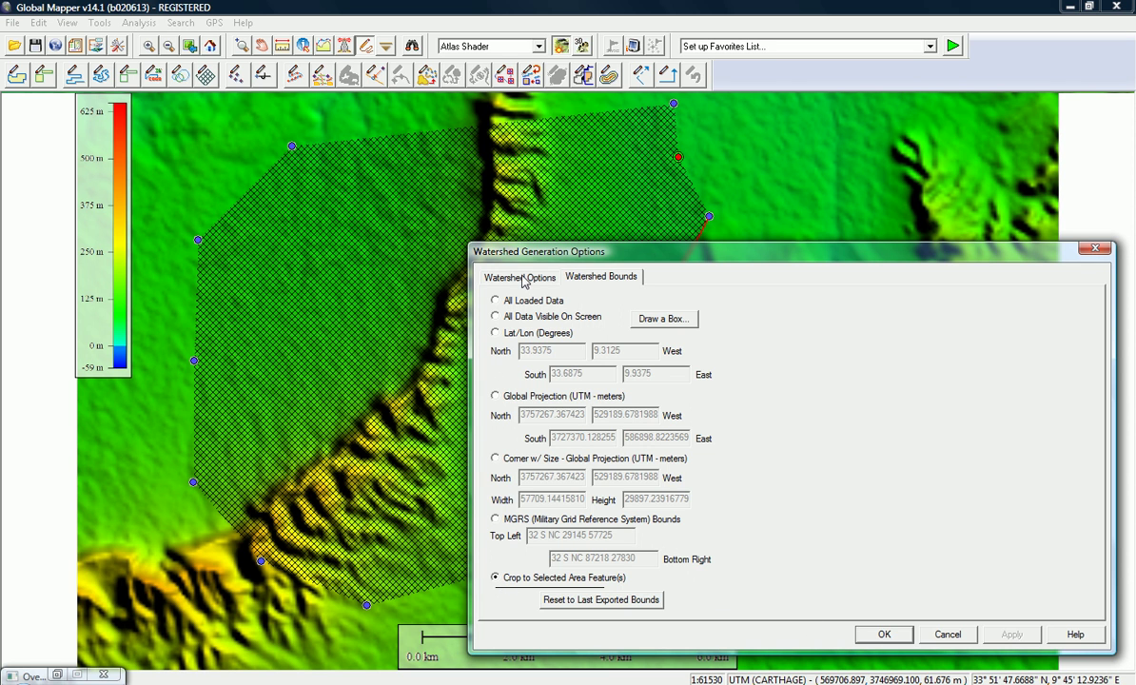
{"action": "left_click", "coordinate": [522, 278]}
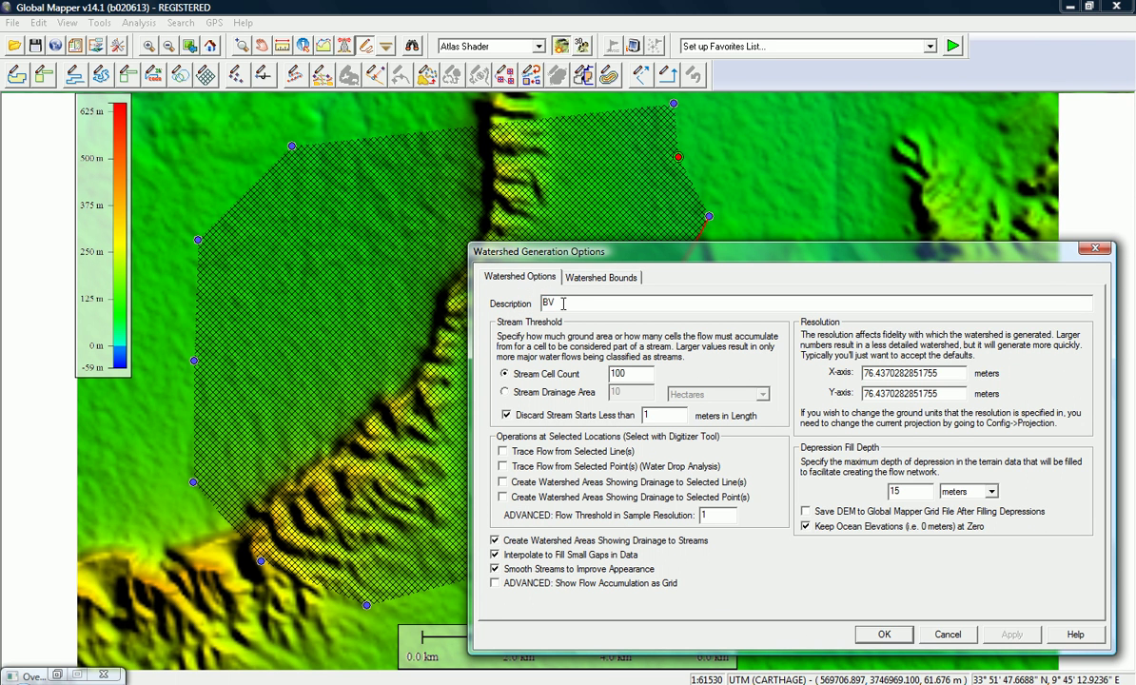
{"action": "type", "text": "Bassins versants de la région"}
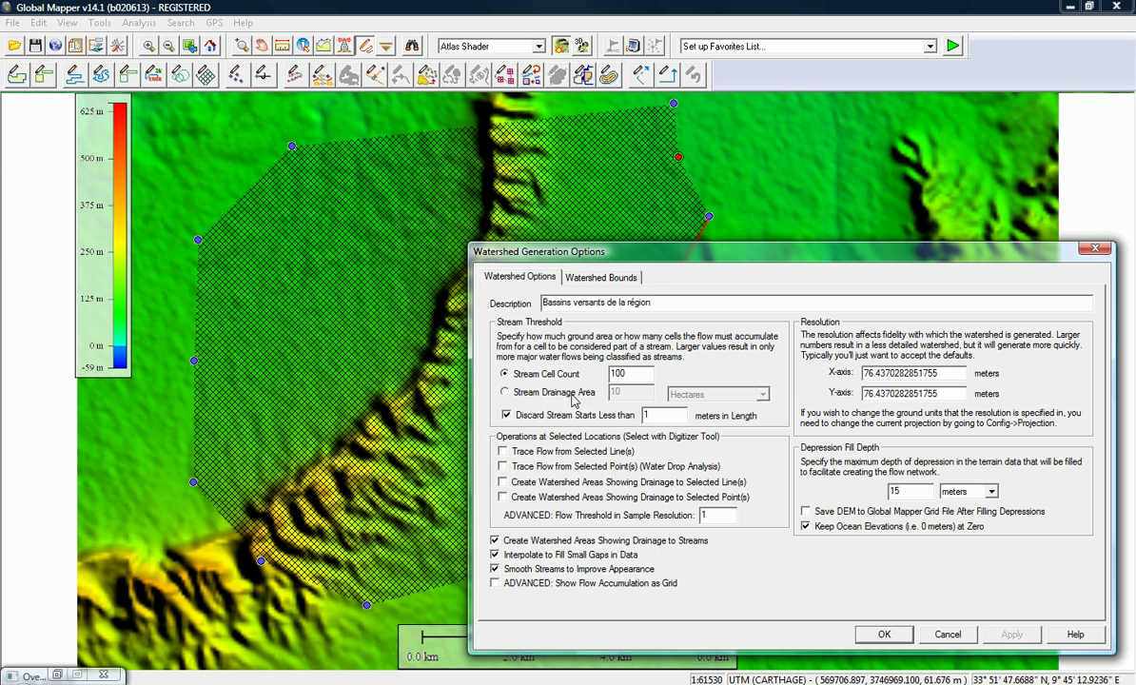
- Define the stream threshold by drainage area and set it to 1 square kilometer
{"action": "left_click", "coordinate": [505, 394]}
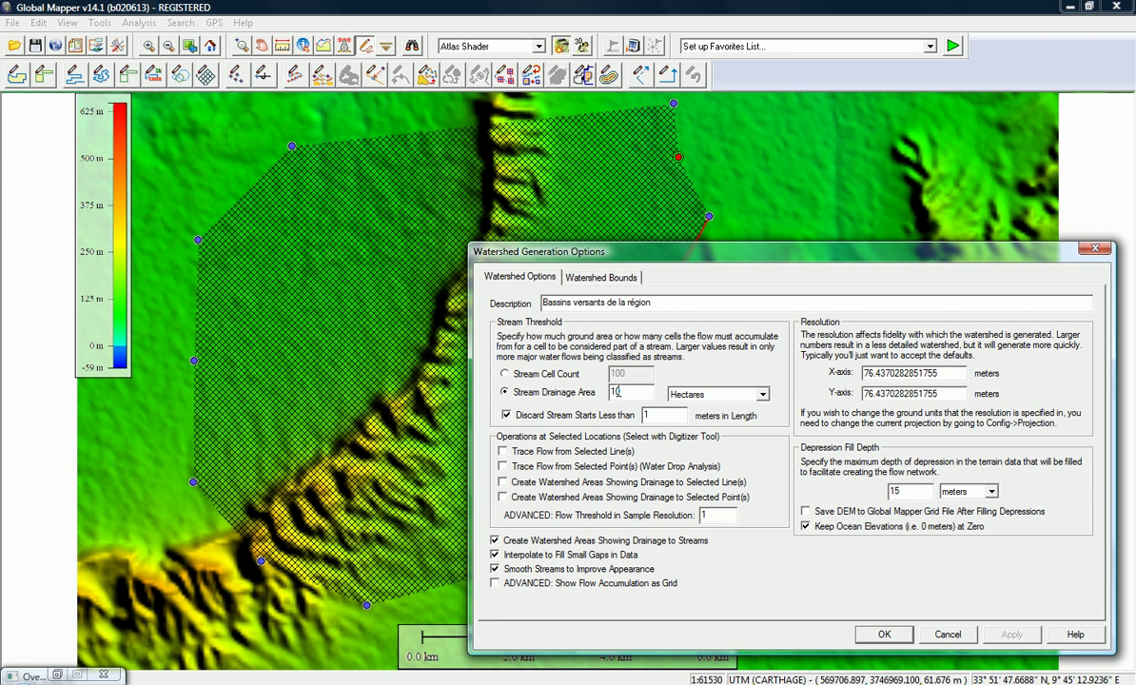
{"action": "left_click_drag", "start_coordinate": [634, 391], "coordinate": [592, 394]}
{"action": "type", "text": "1"}
{"action": "left_click", "coordinate": [685, 394]}
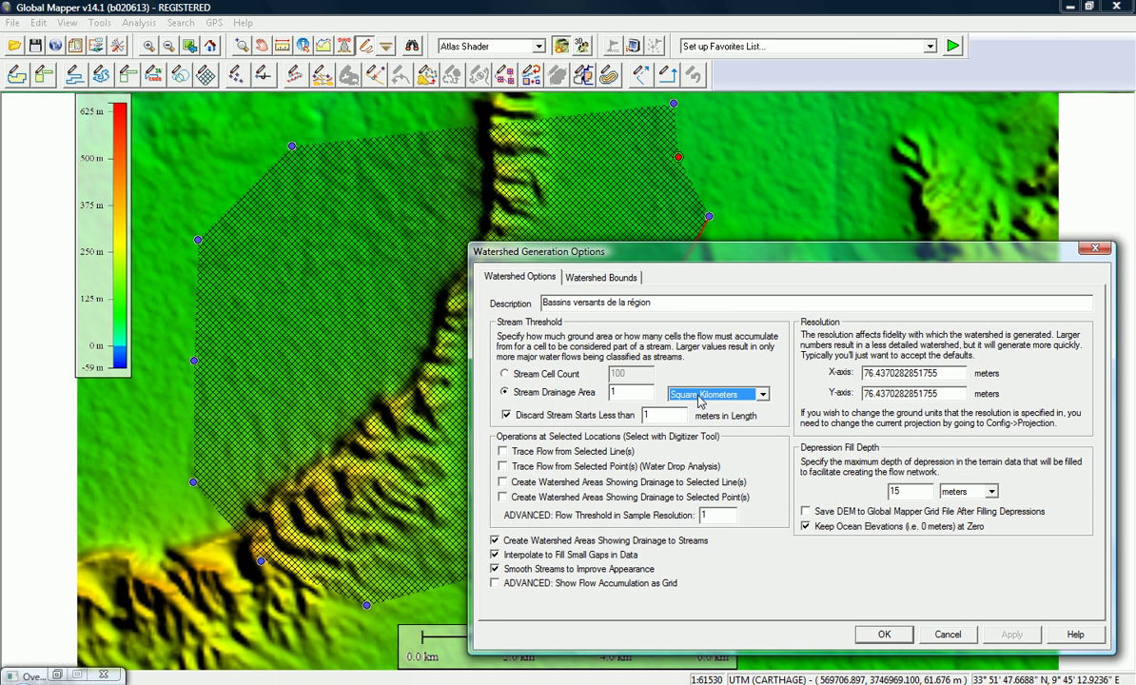
- Try a stream drainage area of 10 hectares and return the threshold to 1 square kilometer
{"action": "left_click", "coordinate": [635, 393]}
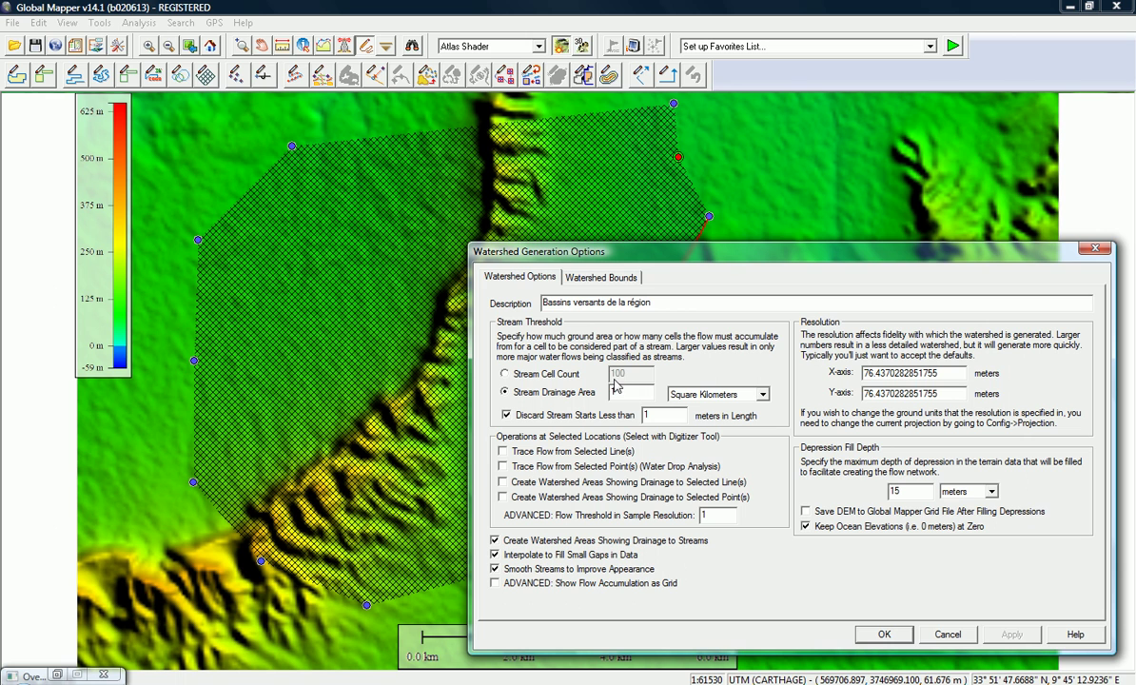
{"action": "type", "text": "10"}
{"action": "left_click", "coordinate": [718, 395]}
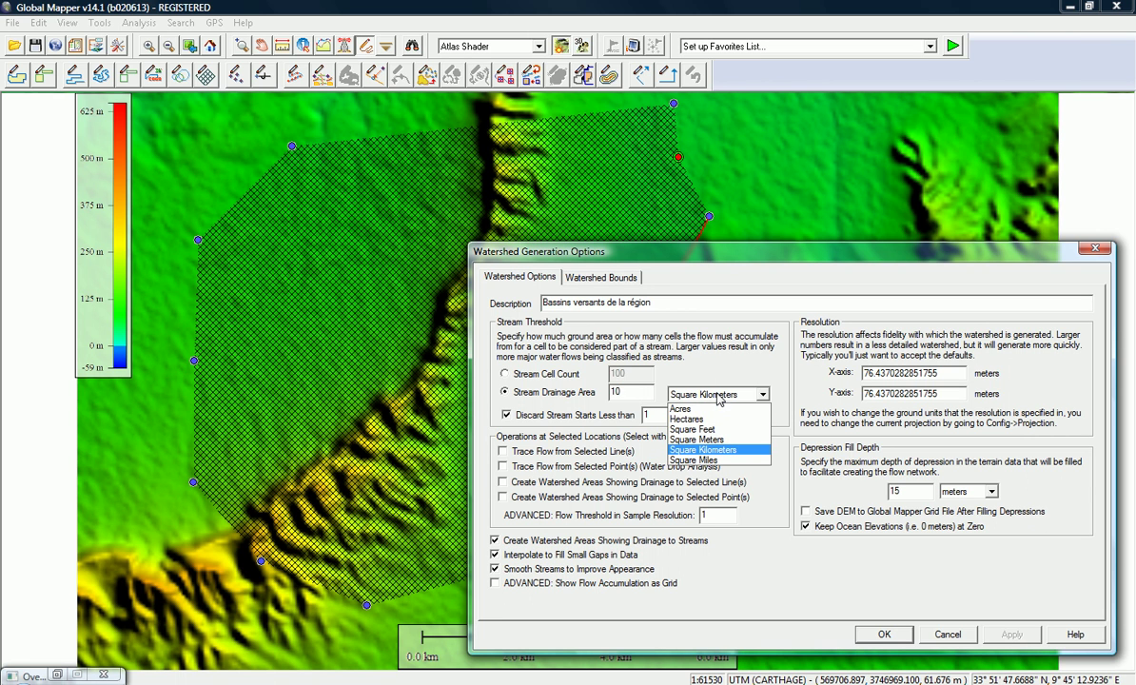
{"action": "left_click", "coordinate": [714, 420]}
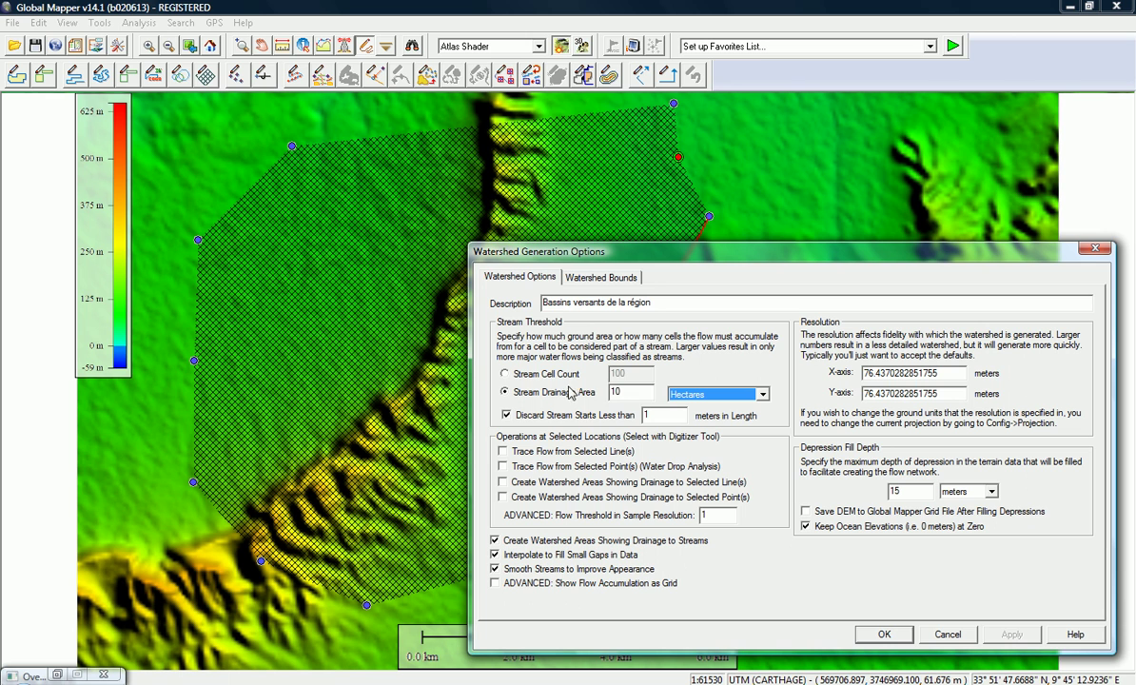
{"action": "double_click", "coordinate": [616, 392]}
{"action": "type", "text": "1"}
{"action": "left_click", "coordinate": [706, 394]}
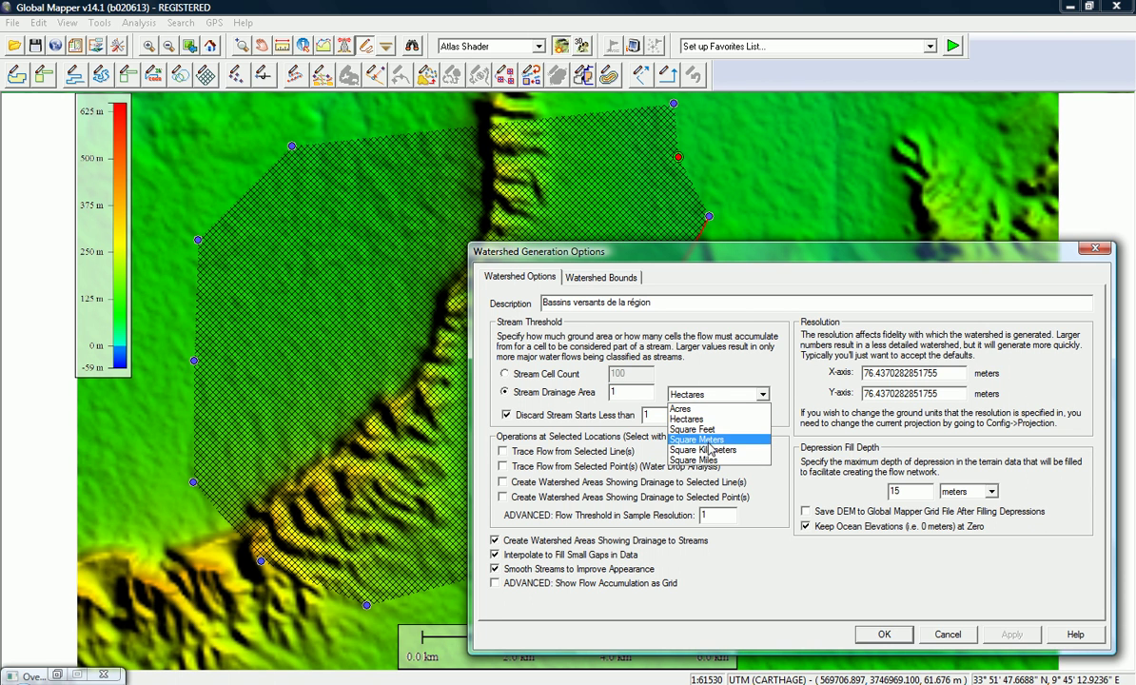
{"action": "left_click", "coordinate": [703, 449]}
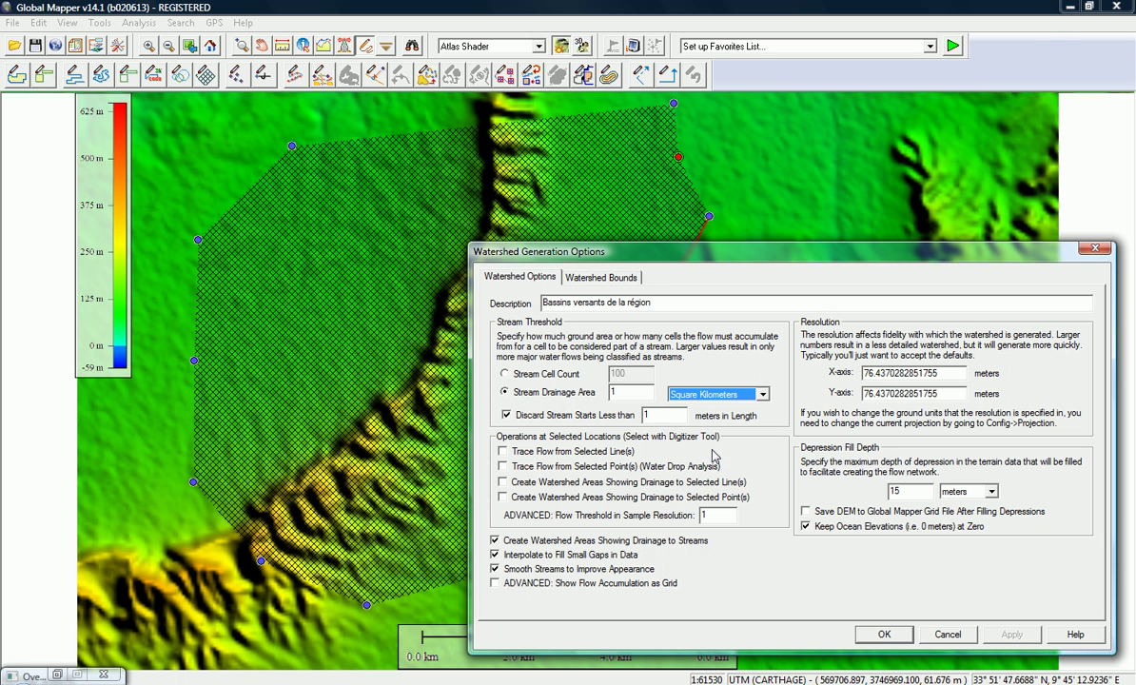
{"action": "left_click_drag", "start_coordinate": [590, 252], "coordinate": [332, 217]}
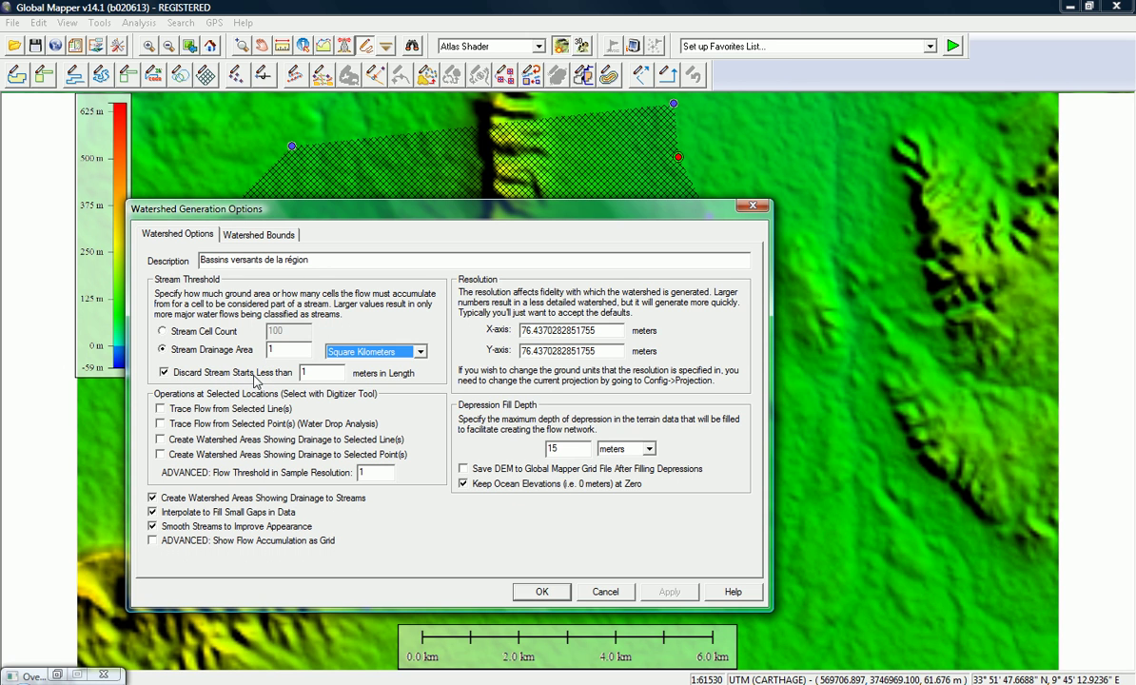
{"action": "left_click", "coordinate": [318, 372]}
{"action": "left_click_drag", "start_coordinate": [318, 372], "coordinate": [285, 376]}
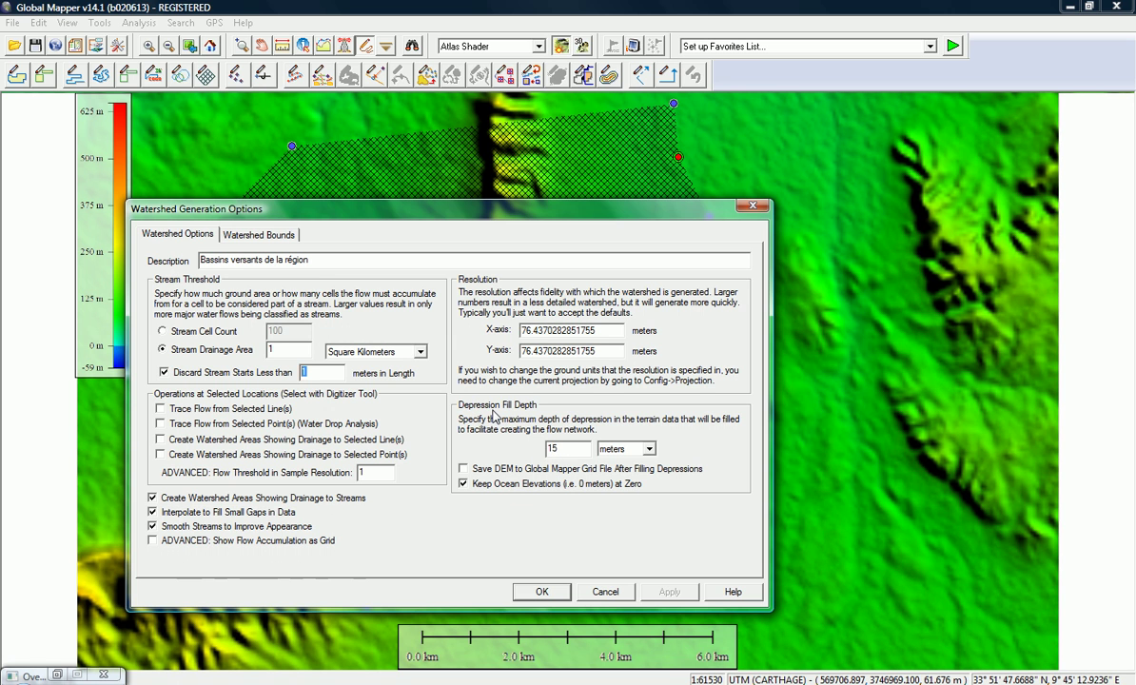
{"action": "left_click_drag", "start_coordinate": [540, 210], "coordinate": [995, 607]}
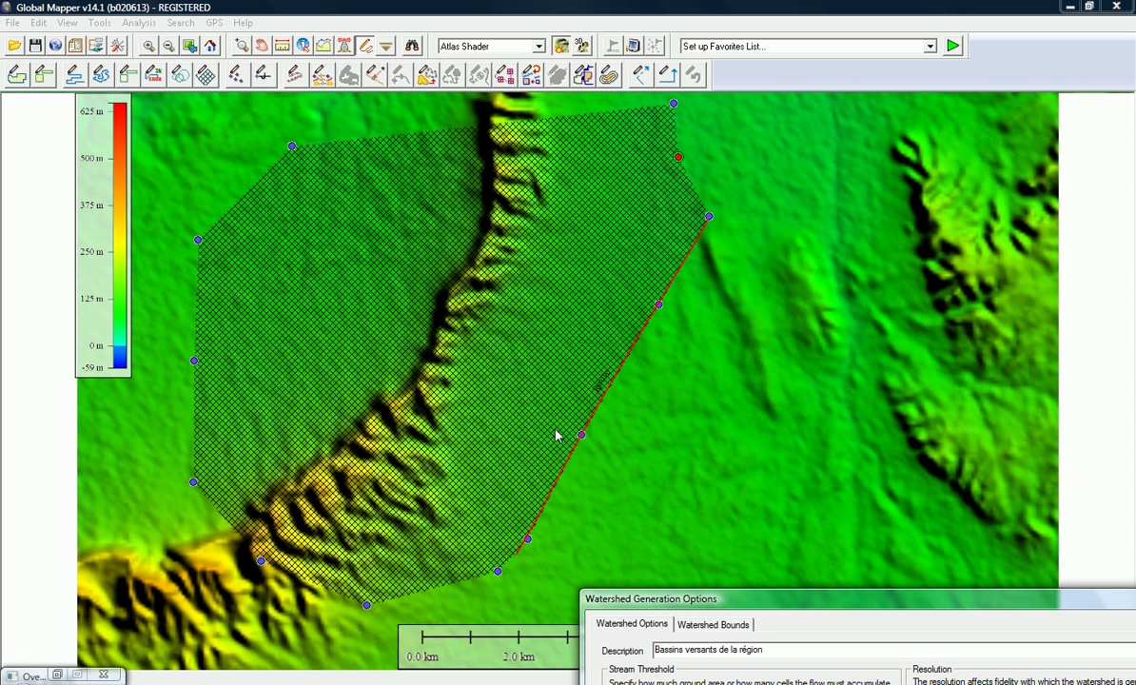
{"action": "left_click_drag", "start_coordinate": [749, 598], "coordinate": [650, 277]}
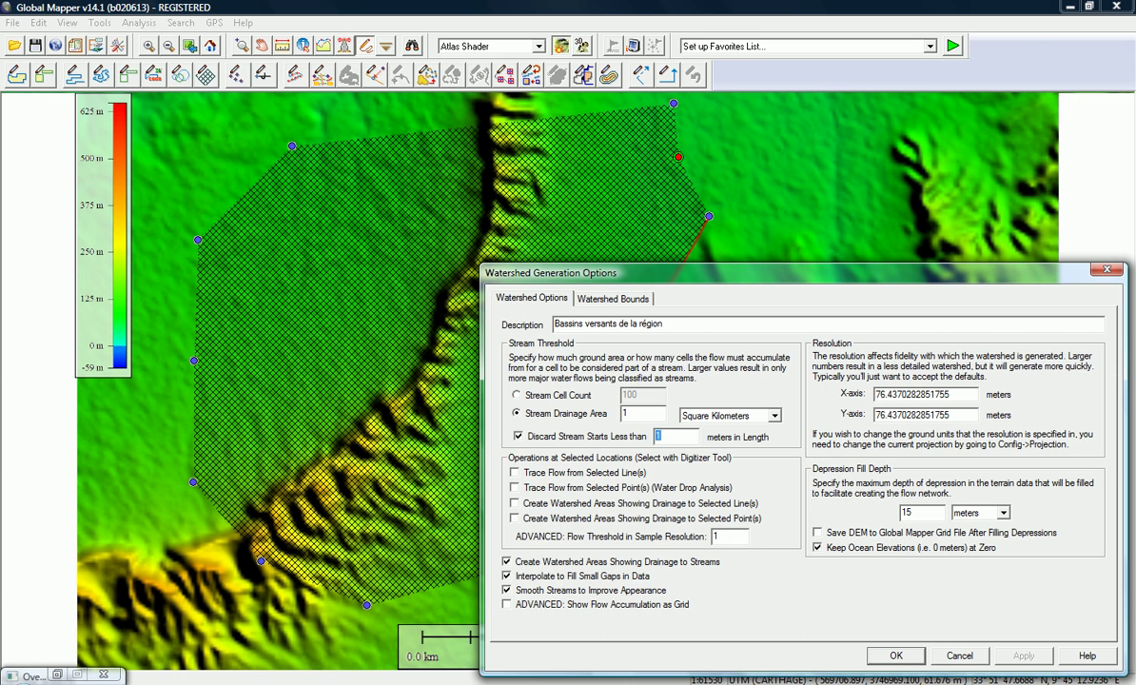
- Switch to the BV.pptx presentation in PowerPoint and add a new title-and-content slide after the last slide, Les outils
{"action": "left_click", "coordinate": [262, 677]}
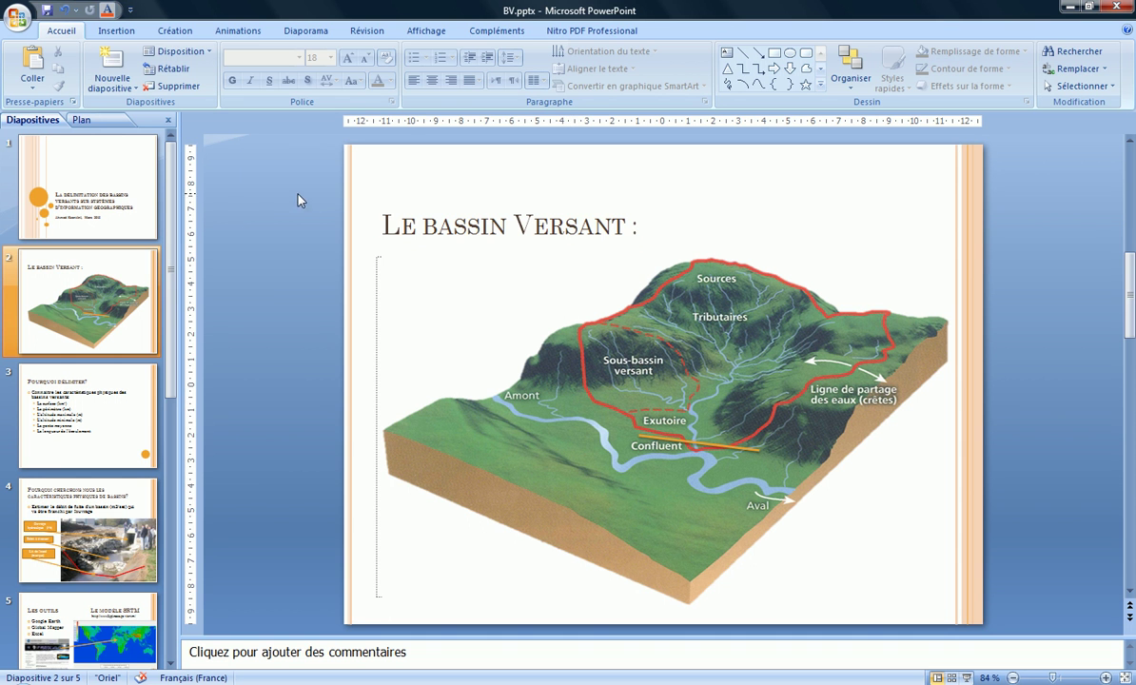
{"action": "scroll", "coordinate": [266, 302], "scroll_direction": "down", "scroll_amount": 3}
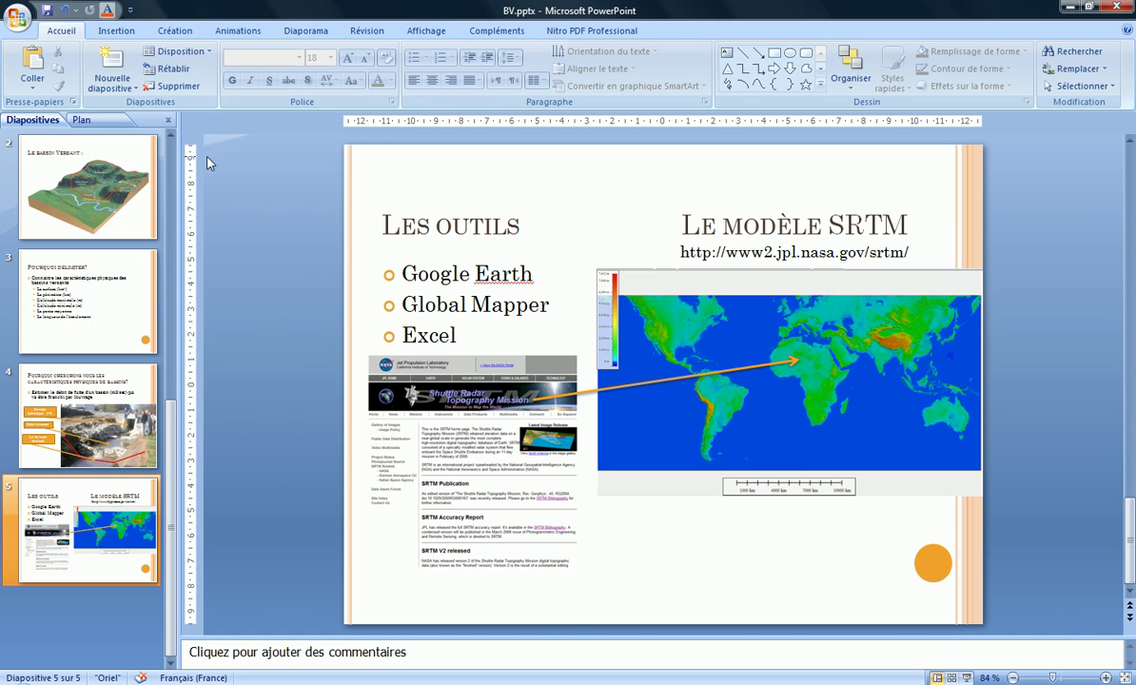
{"action": "left_click", "coordinate": [174, 50]}
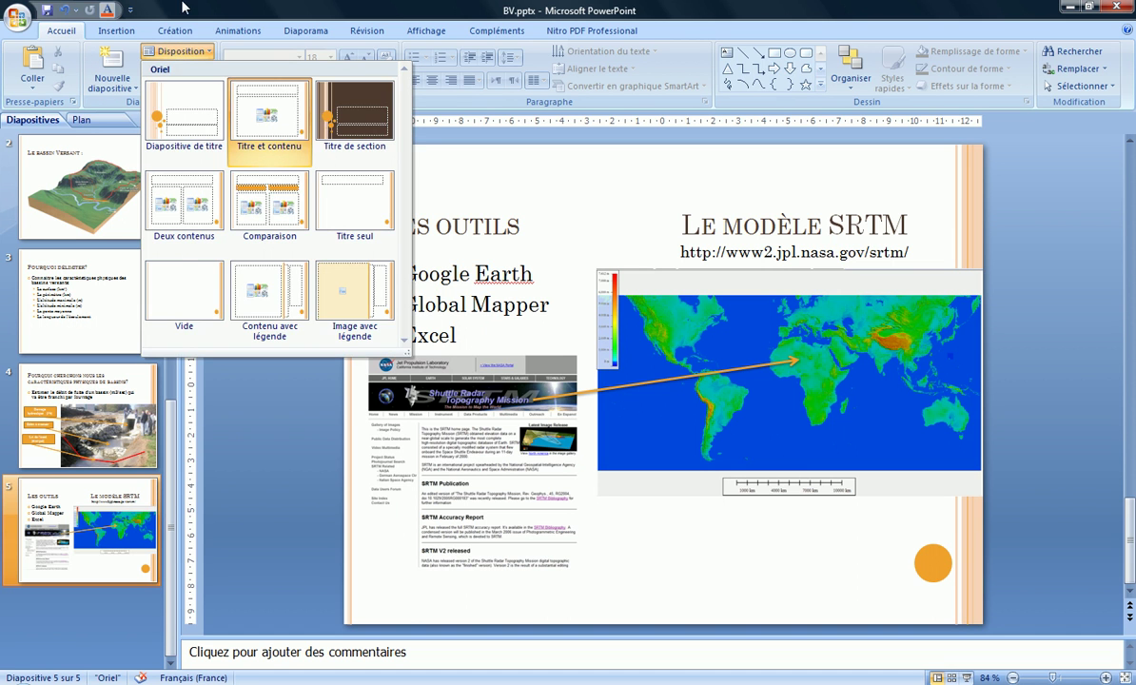
{"action": "left_click", "coordinate": [196, 15]}
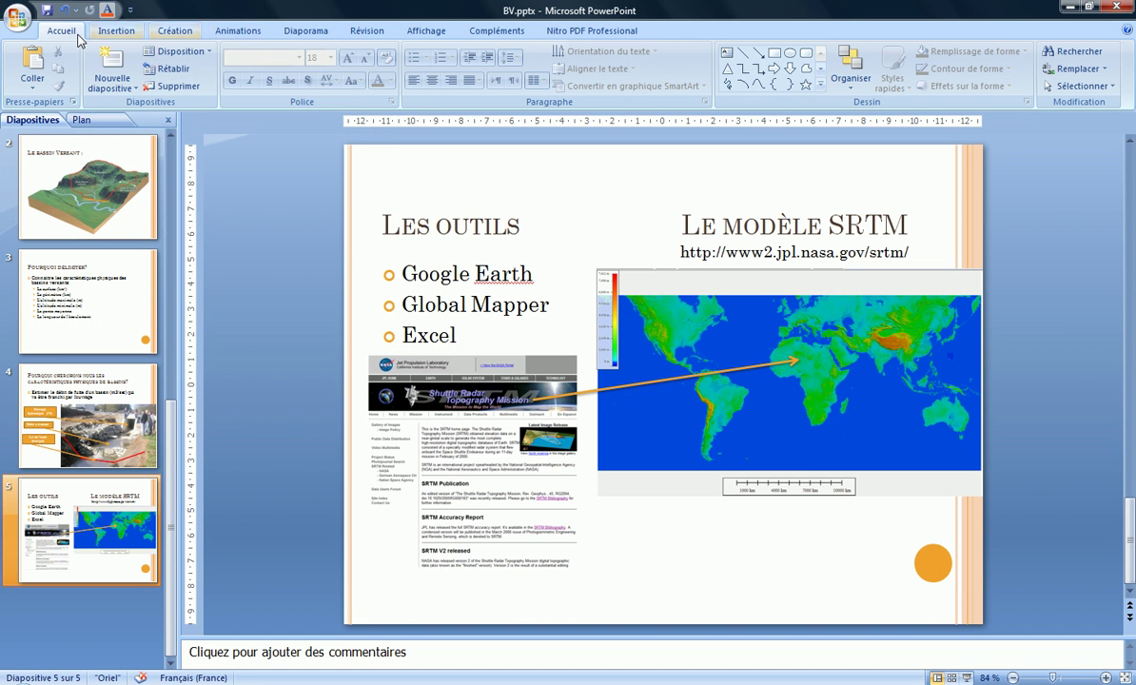
{"action": "left_click", "coordinate": [109, 62]}
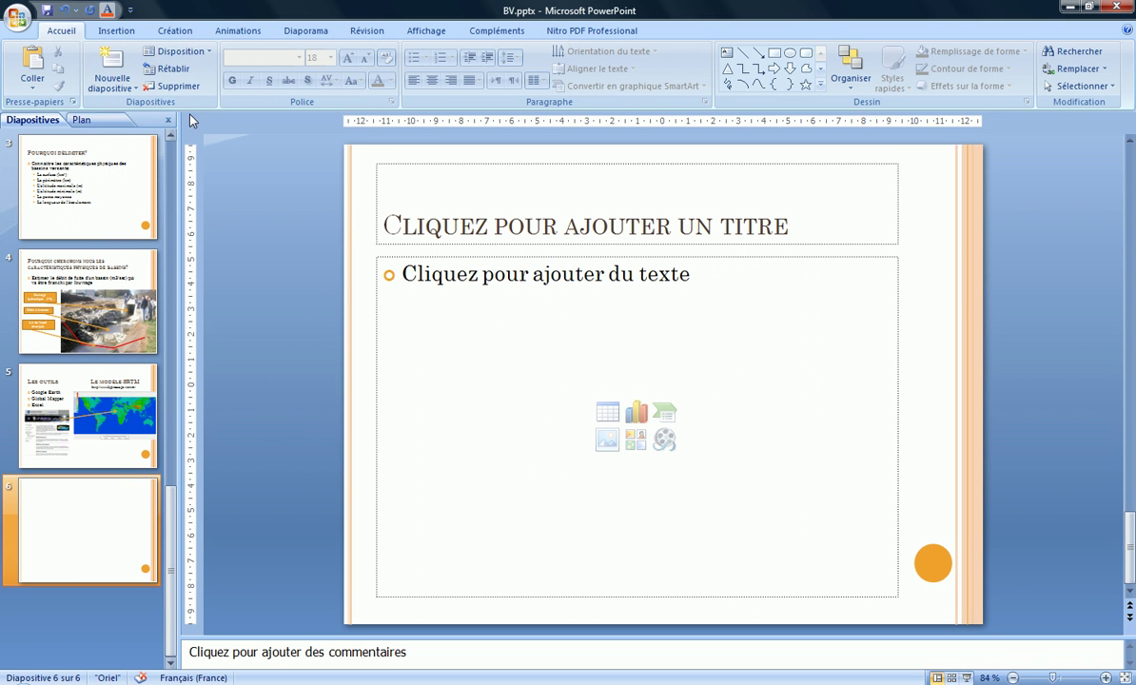
- Draw three connected straight lines on the new slide, forming a long descent, short rise and gentle descent, and start the slide show
{"action": "left_click", "coordinate": [116, 31]}
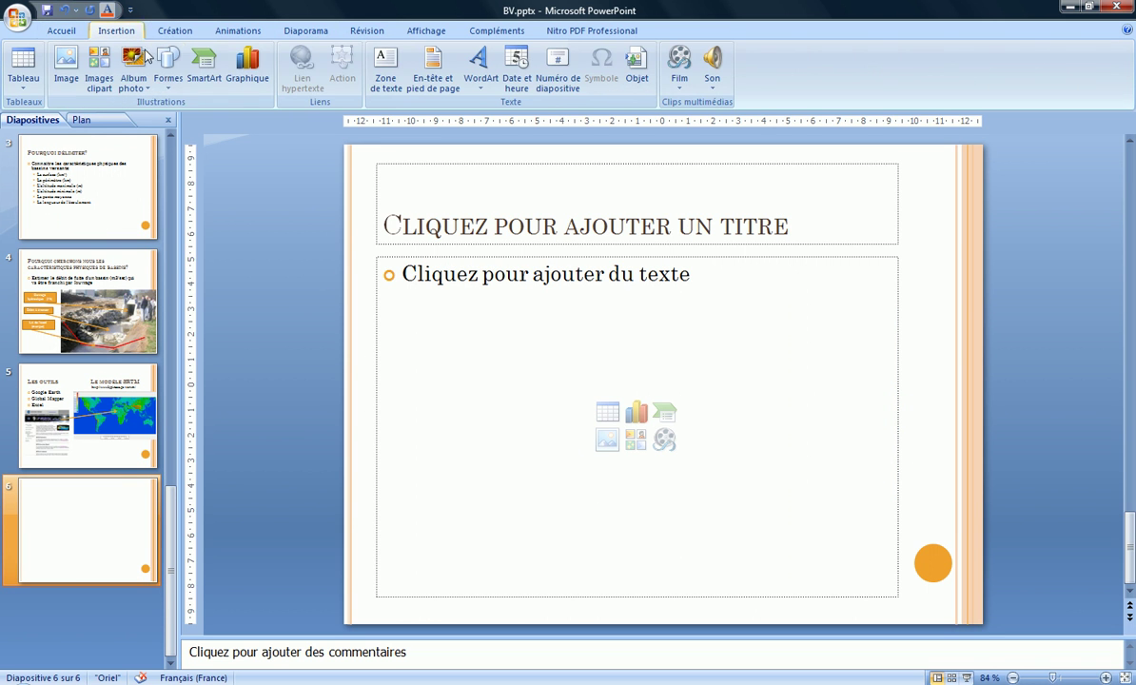
{"action": "left_click", "coordinate": [168, 76]}
{"action": "left_click", "coordinate": [177, 120]}
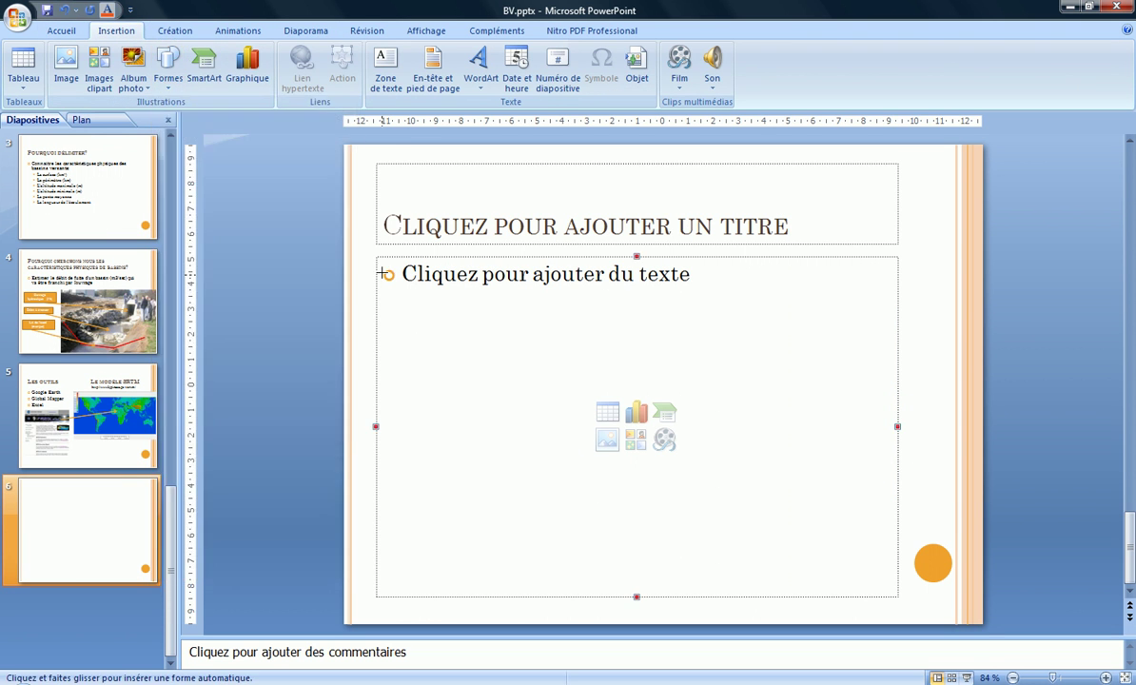
{"action": "mouse_move", "coordinate": [421, 333]}
{"action": "left_mouse_down"}
{"action": "mouse_move", "coordinate": [673, 539]}
{"action": "mouse_move", "coordinate": [673, 514]}
{"action": "left_mouse_up"}
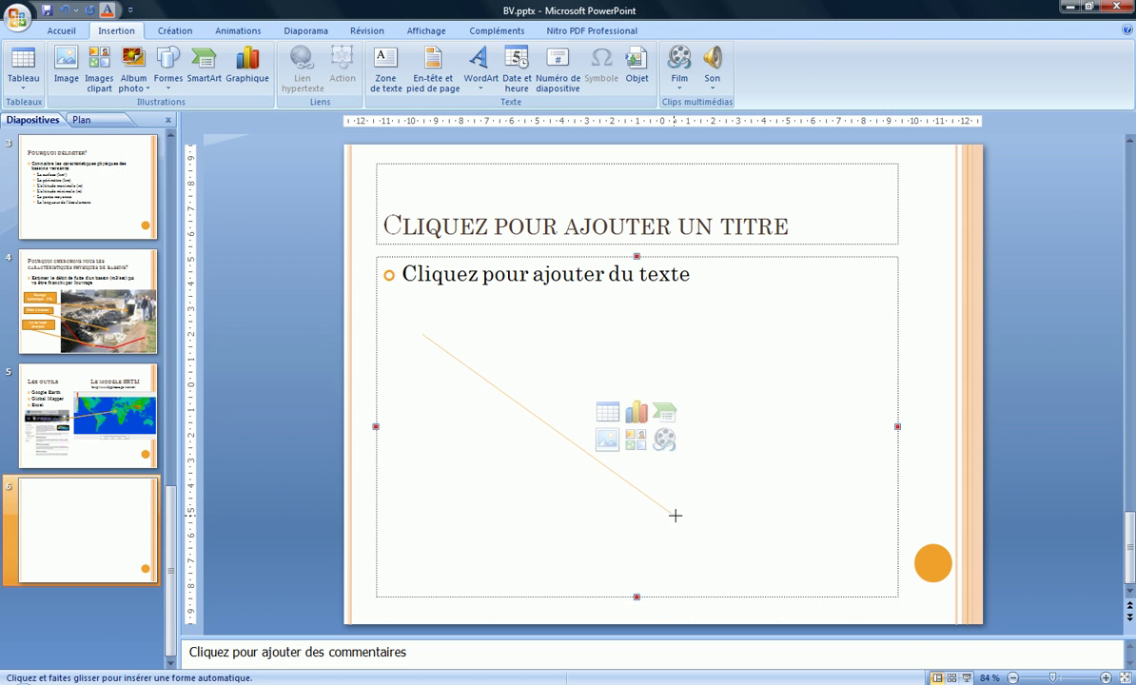
{"action": "left_click", "coordinate": [168, 68]}
{"action": "left_click", "coordinate": [177, 119]}
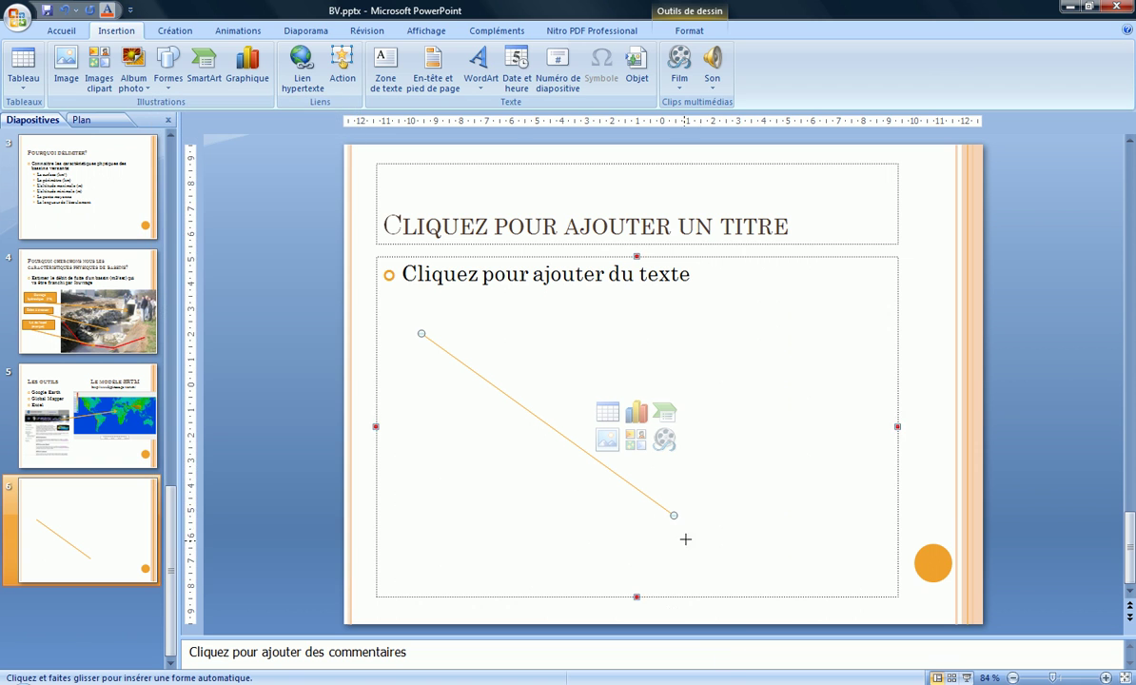
{"action": "left_click_drag", "start_coordinate": [674, 515], "coordinate": [729, 499]}
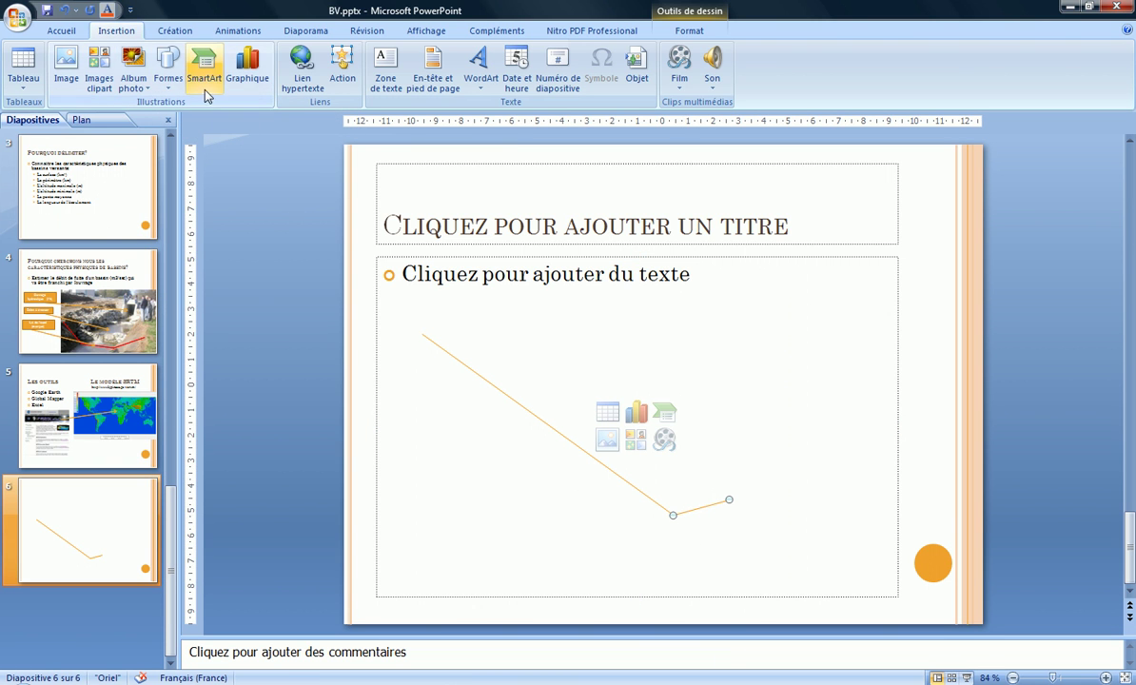
{"action": "left_click", "coordinate": [167, 69]}
{"action": "left_click", "coordinate": [181, 120]}
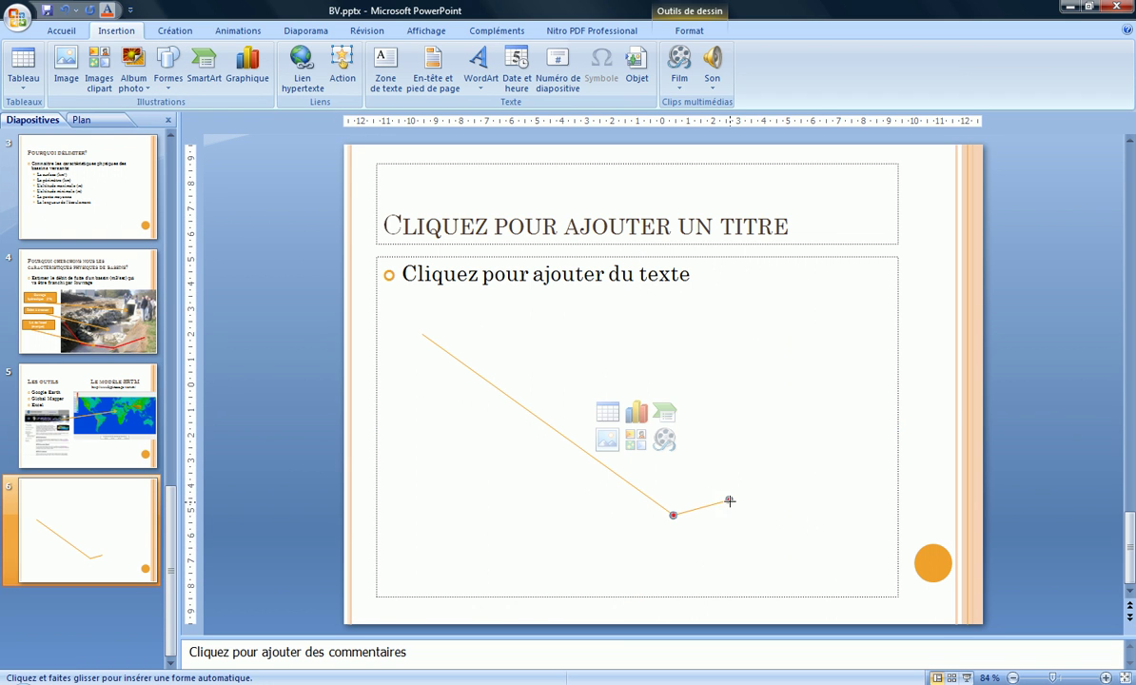
{"action": "left_click_drag", "start_coordinate": [729, 499], "coordinate": [900, 541]}
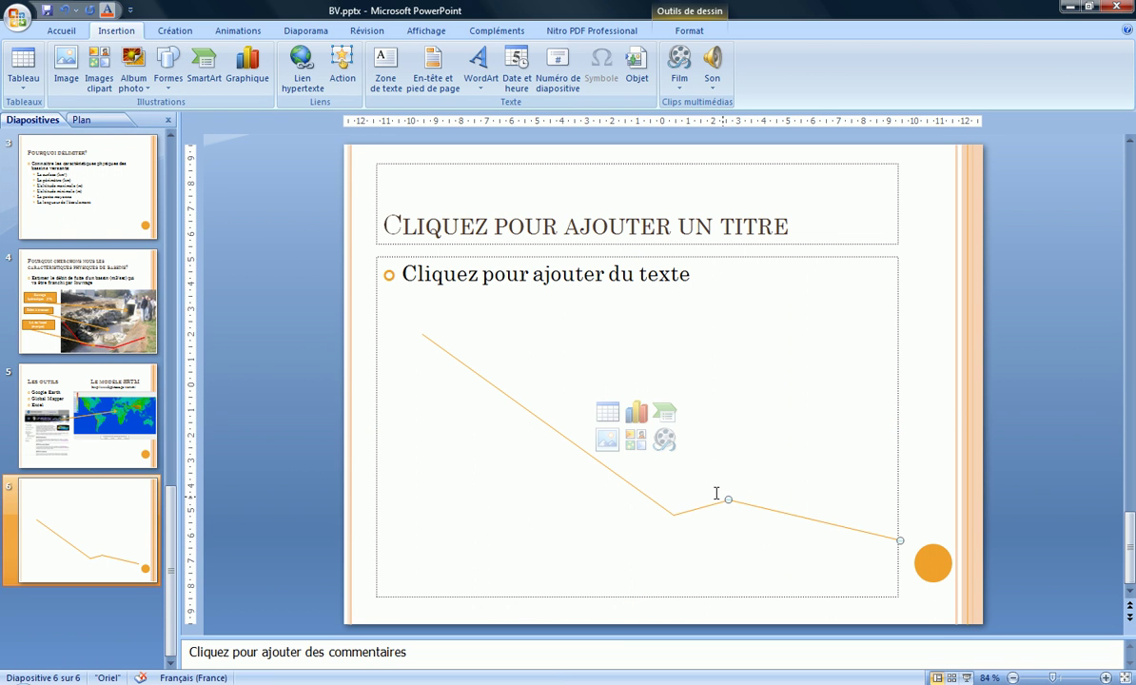
{"action": "left_click", "coordinate": [967, 677]}
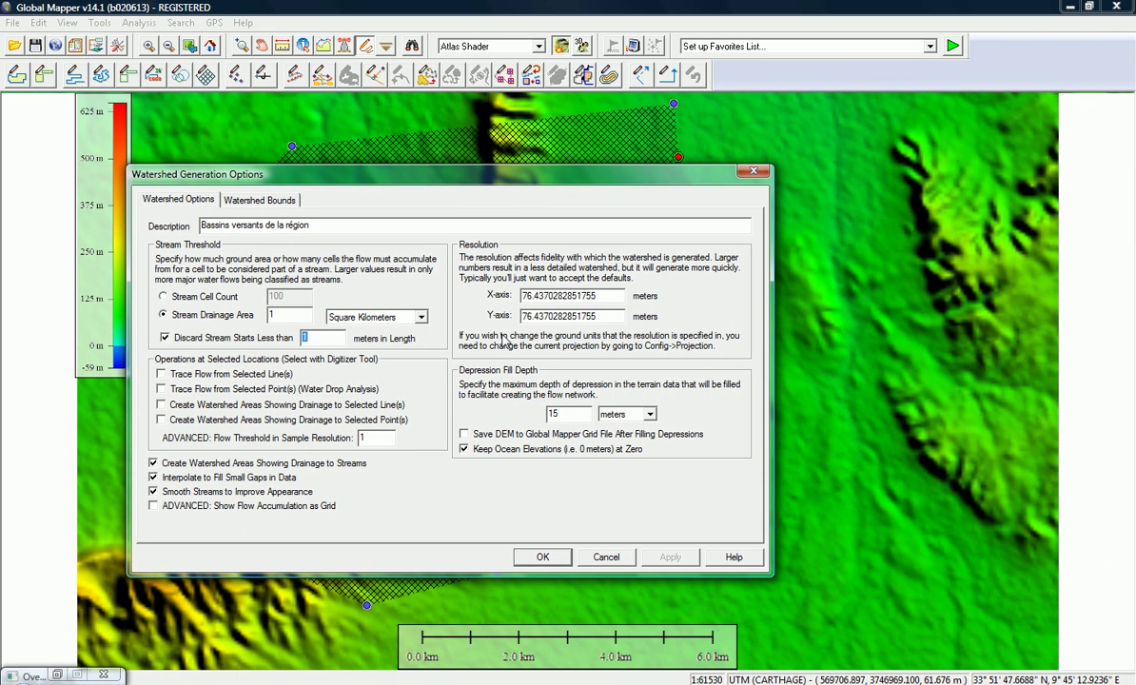
- Return to Global Mapper, set the depression fill depth to 10 meters and generate the watersheds for the selected area
{"action": "left_click_drag", "start_coordinate": [565, 413], "coordinate": [463, 412]}
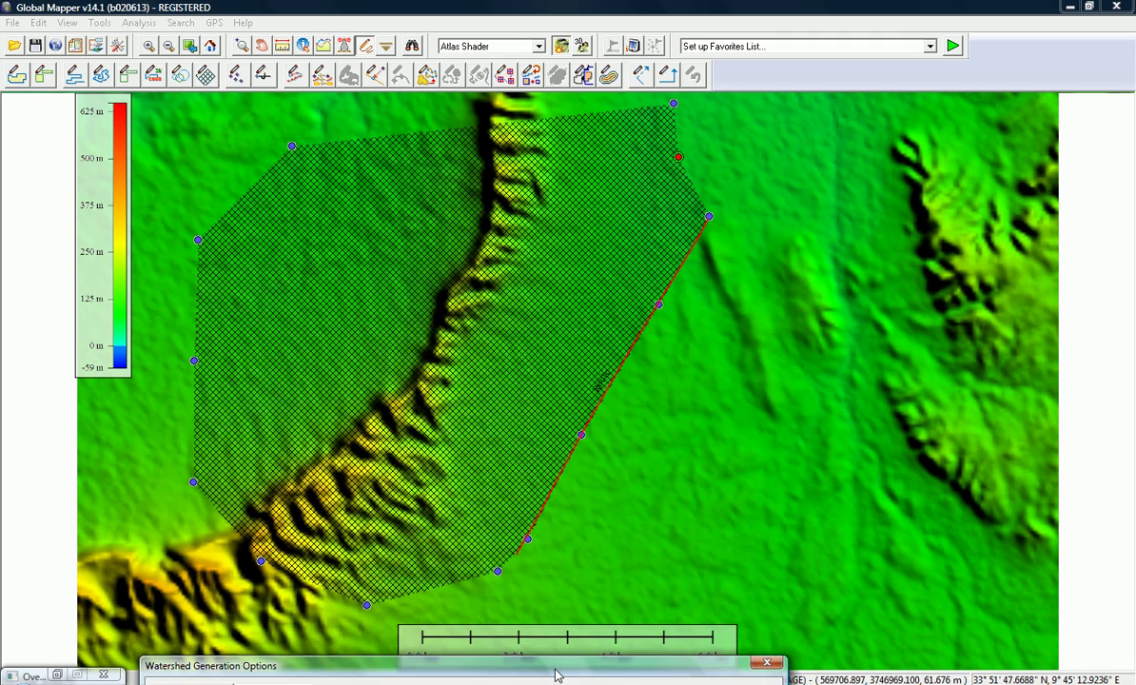
{"action": "left_click", "coordinate": [558, 678]}
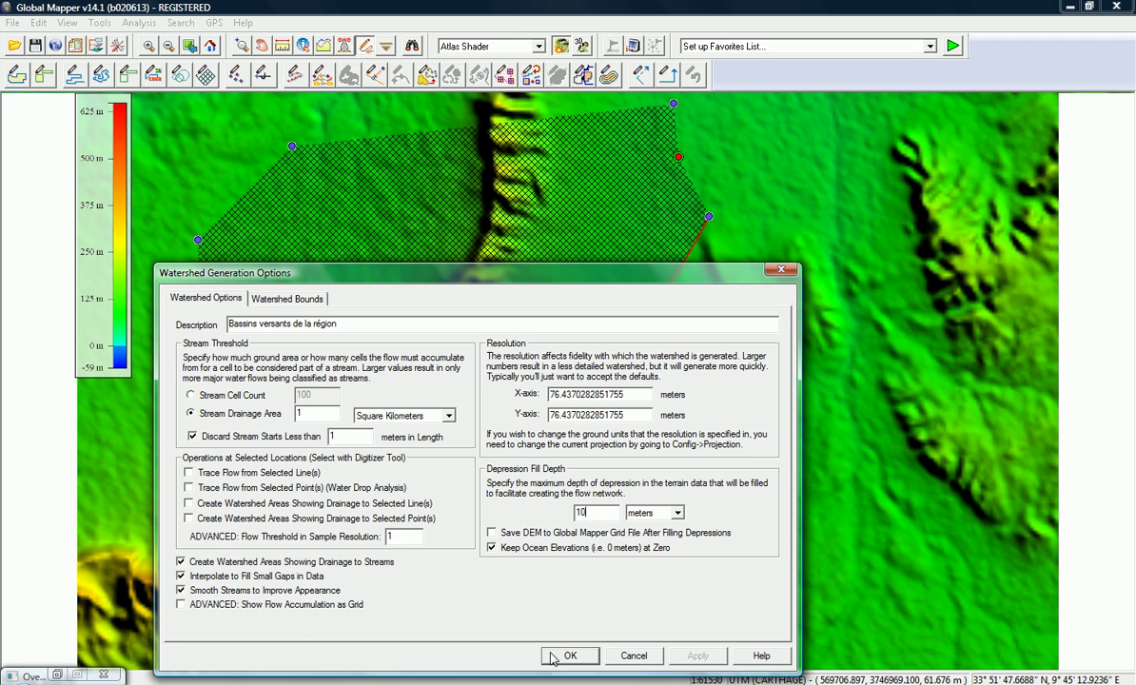
{"action": "left_click", "coordinate": [280, 298]}
{"action": "left_click", "coordinate": [203, 301]}
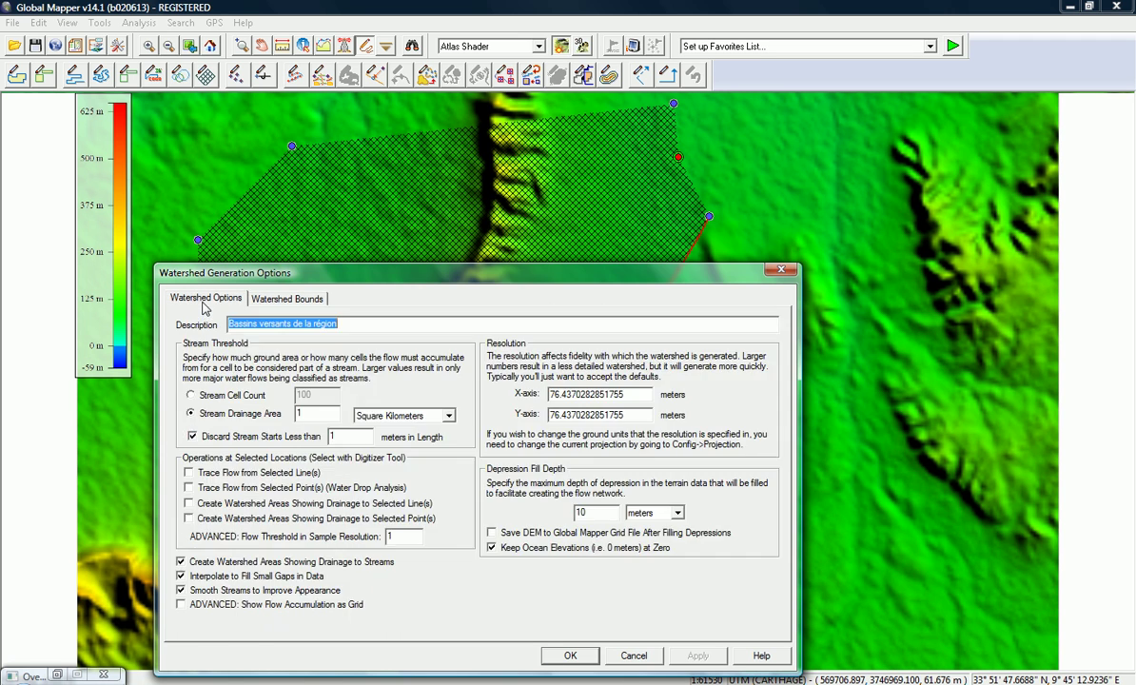
{"action": "double_click", "coordinate": [345, 437]}
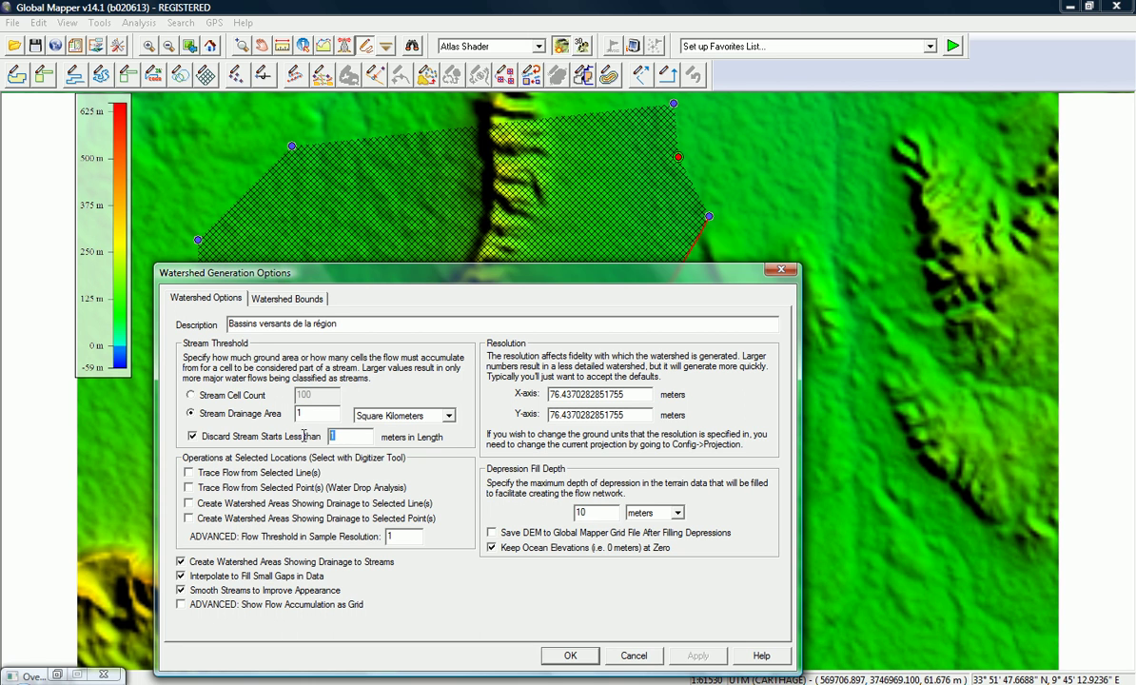
{"action": "double_click", "coordinate": [595, 512]}
{"action": "left_click", "coordinate": [580, 659]}
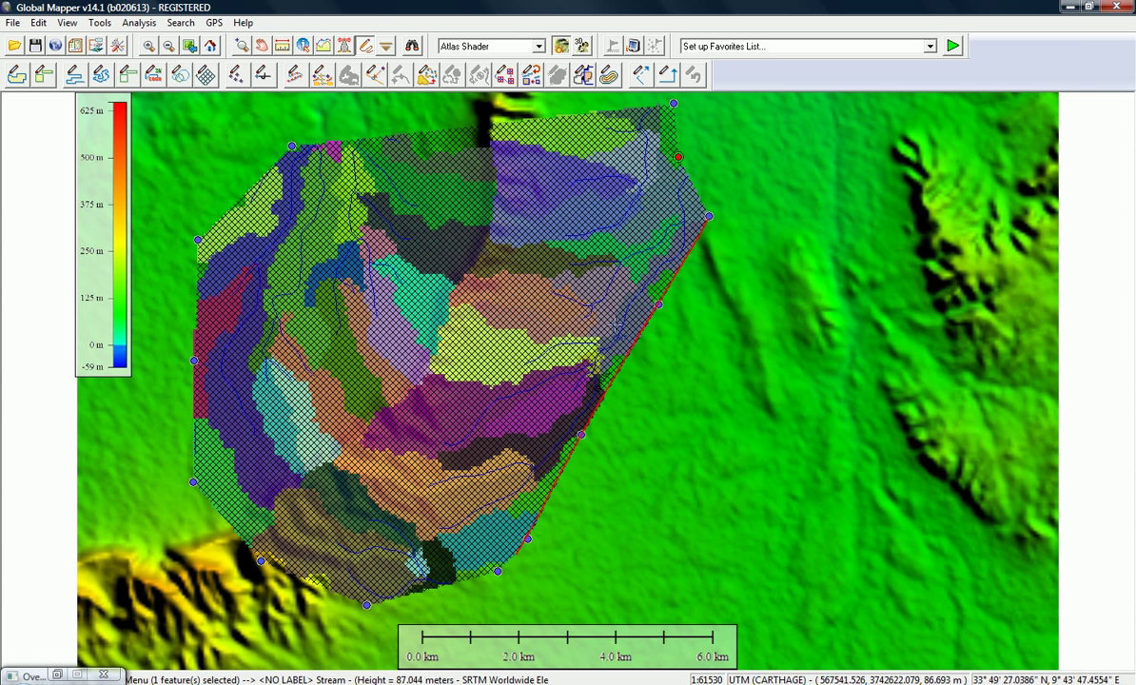
- Deselect the zone and start digitizing a line about 956 m long from the northeastern watershed to the road's northern end
{"action": "left_click", "coordinate": [726, 451]}
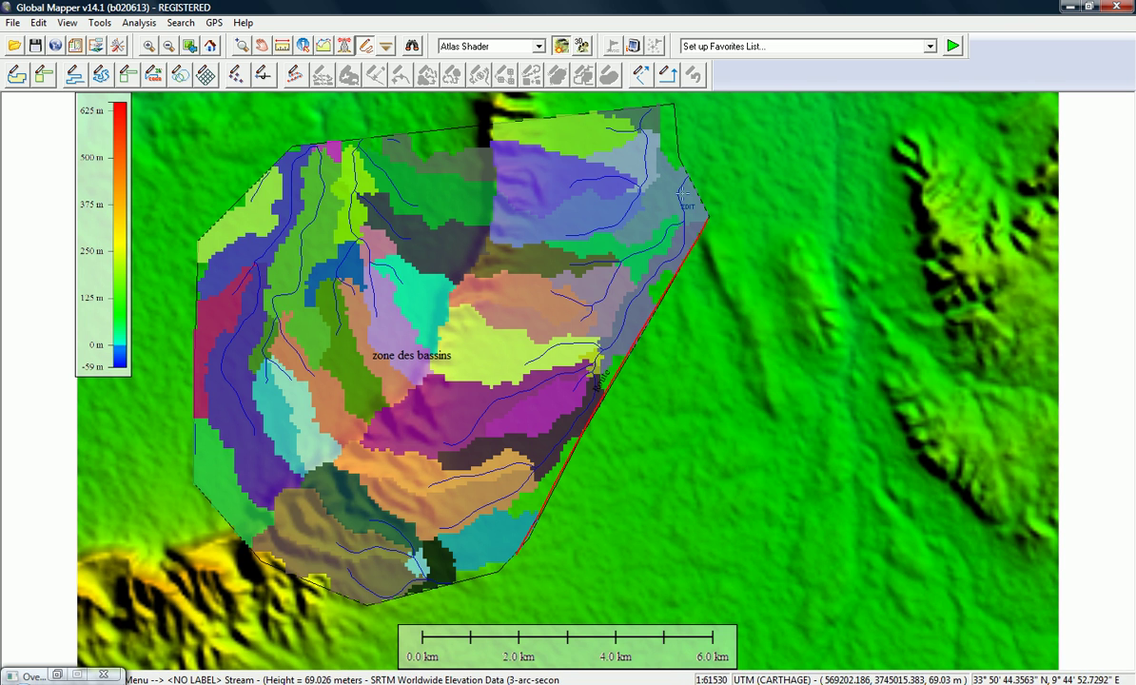
{"action": "left_click_drag", "start_coordinate": [700, 294], "coordinate": [700, 307]}
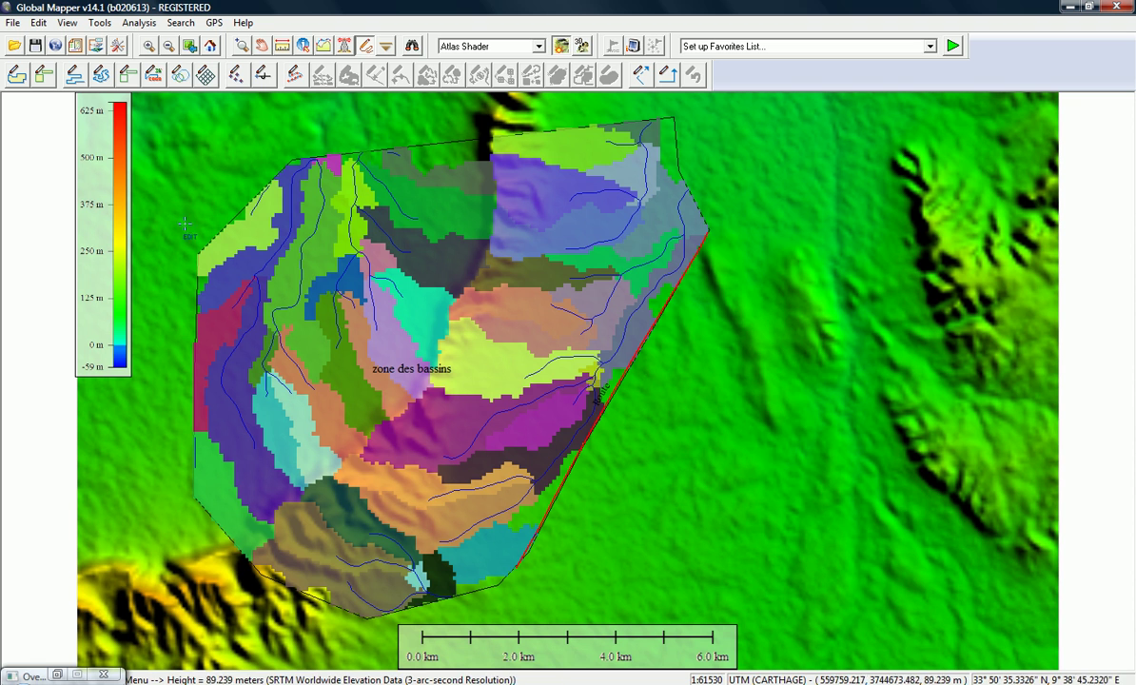
{"action": "left_click", "coordinate": [74, 81]}
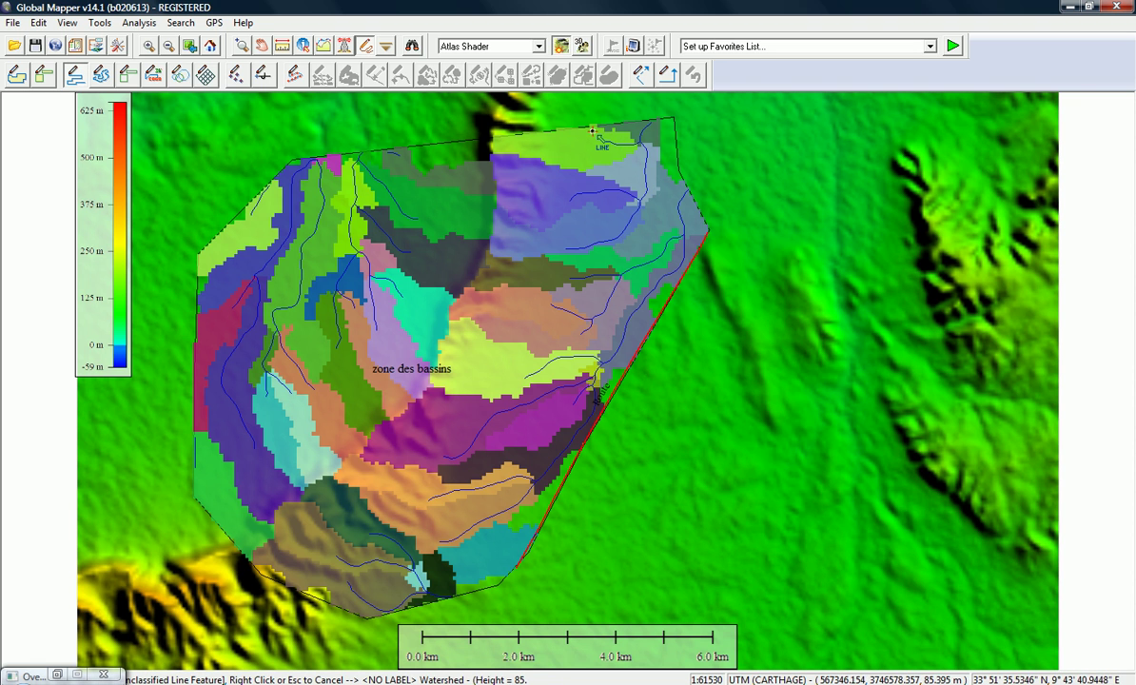
{"action": "left_click", "coordinate": [663, 192]}
{"action": "left_click", "coordinate": [700, 226]}
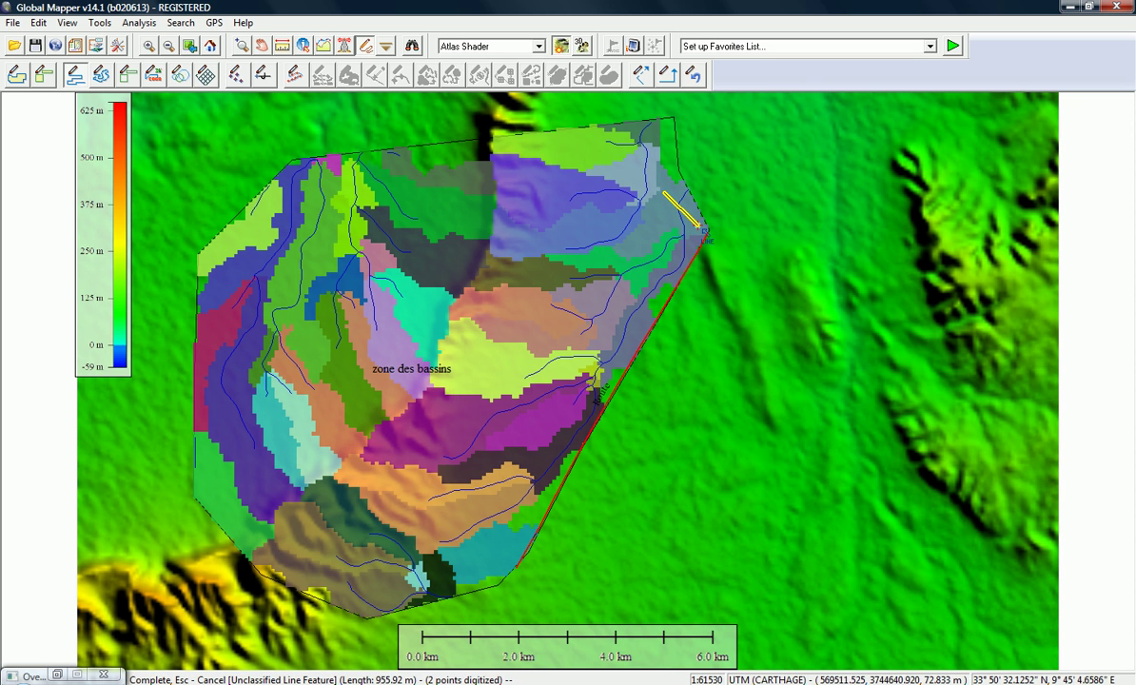
- Discard the unfinished line and draw a new one about 3.87 km long across the basin zone's northeast corner, named route 2
{"action": "key", "text": "Escape"}
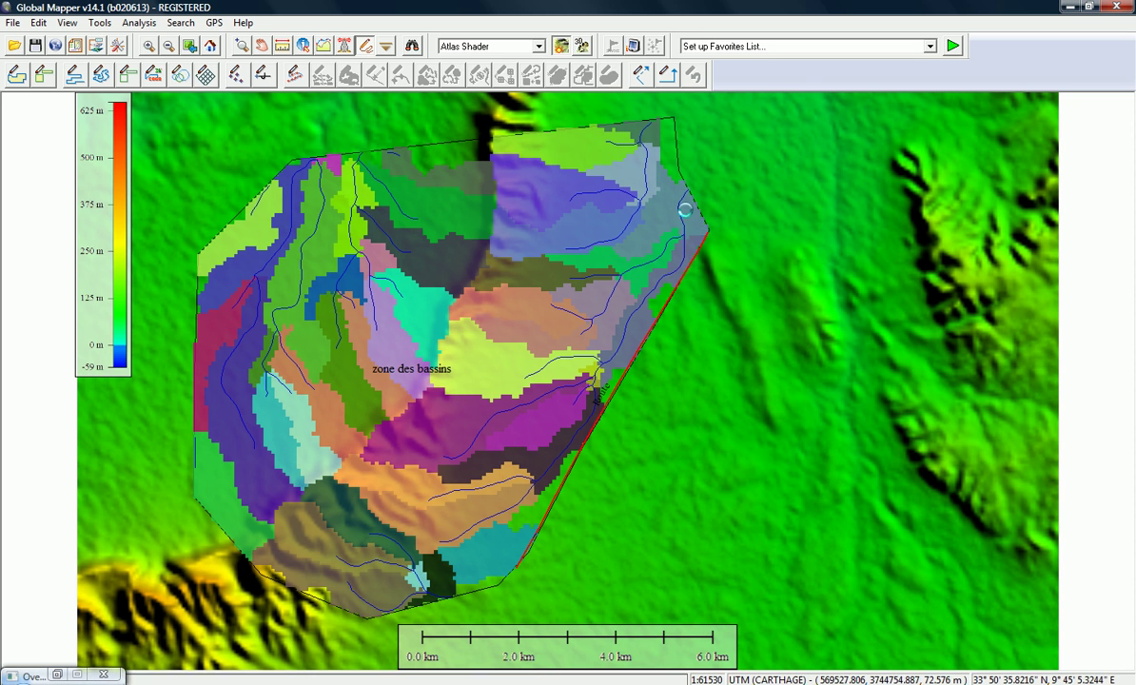
{"action": "left_click", "coordinate": [76, 75]}
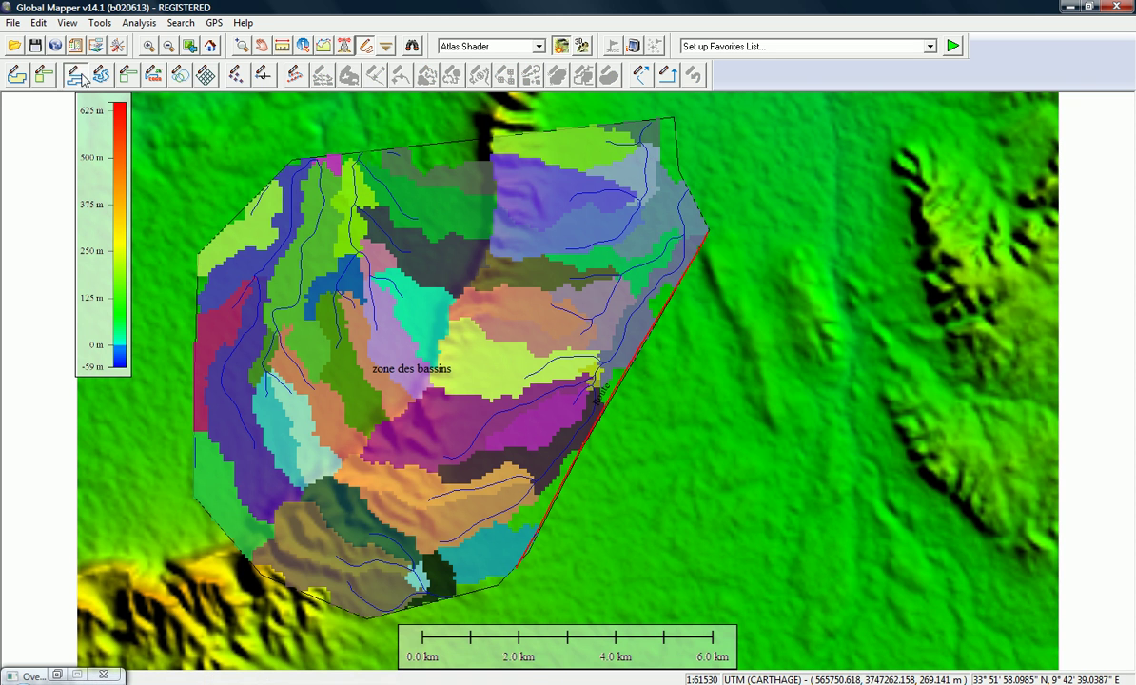
{"action": "left_click", "coordinate": [602, 127]}
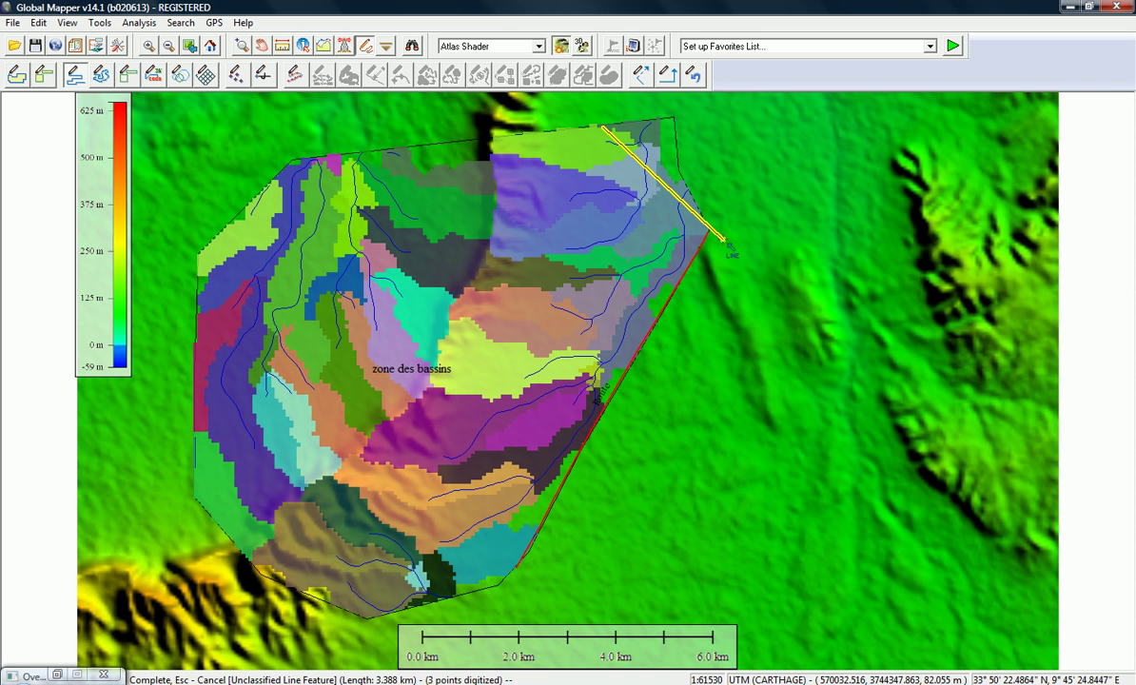
{"action": "right_click", "coordinate": [689, 239]}
{"action": "left_click", "coordinate": [488, 217]}
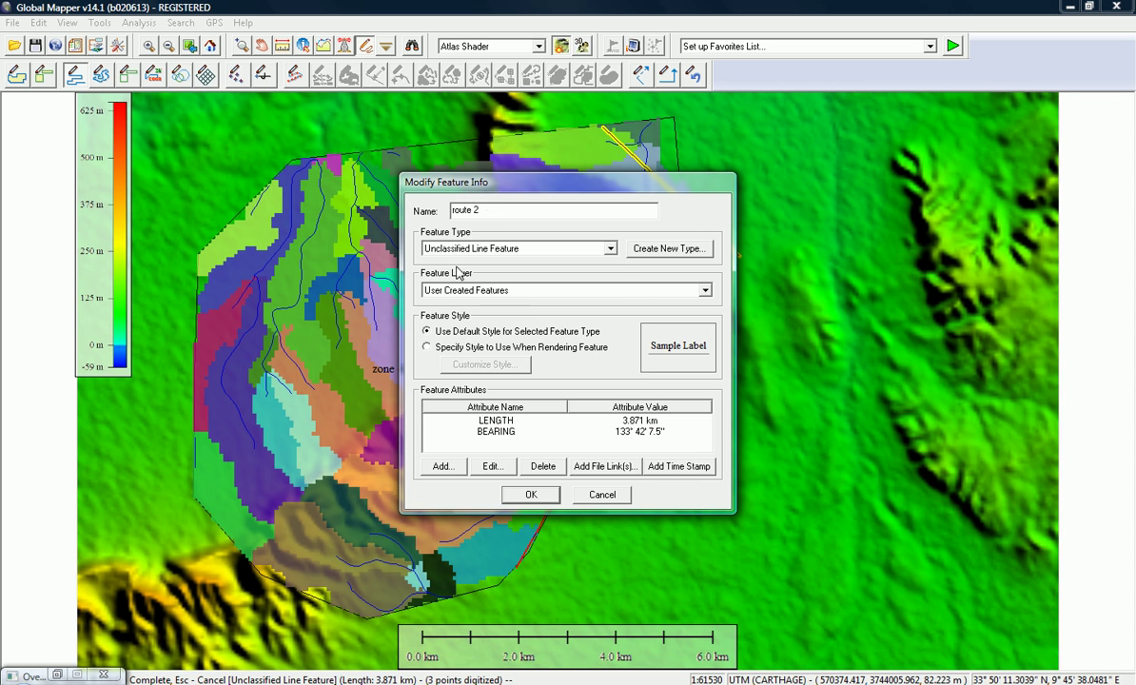
{"action": "left_click", "coordinate": [531, 494]}
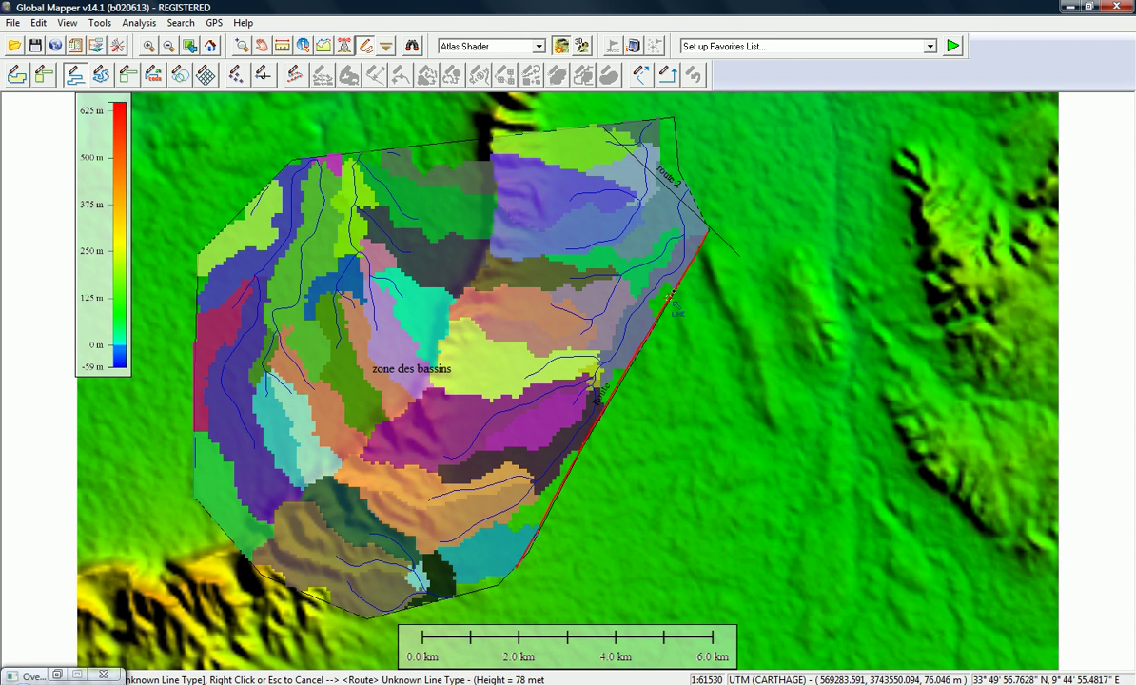
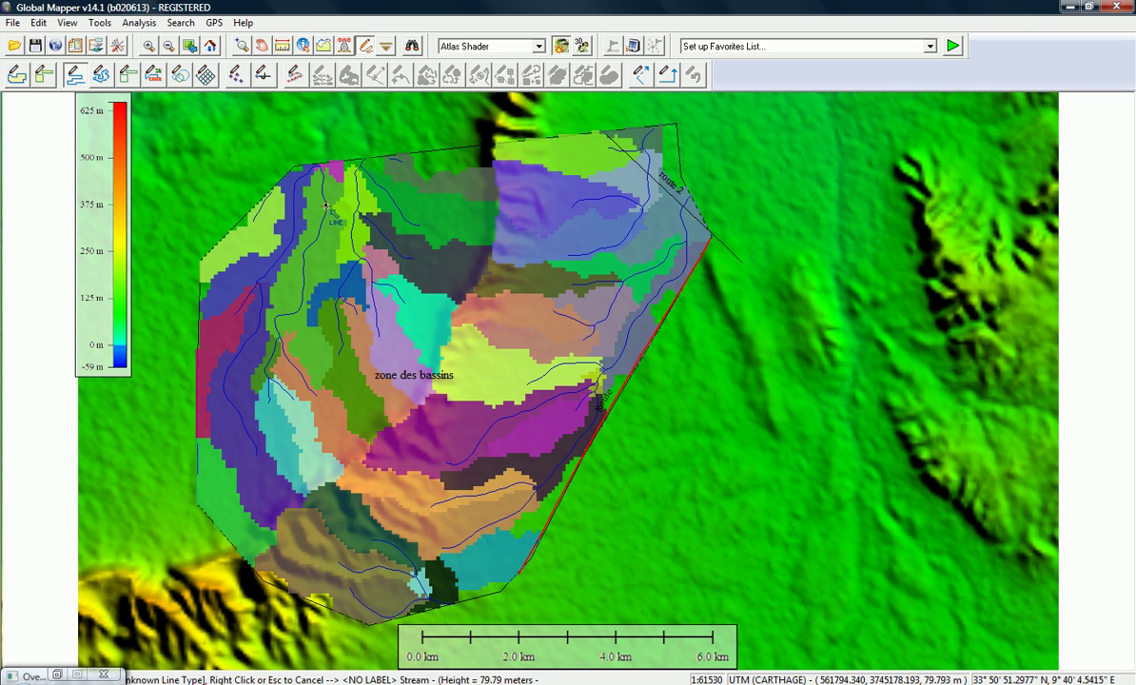
- Open the Overlay Control Center and briefly hide, then redisplay, the 48-feature stream layer and the Watershed Areas layer
{"action": "double_click", "coordinate": [28, 676]}
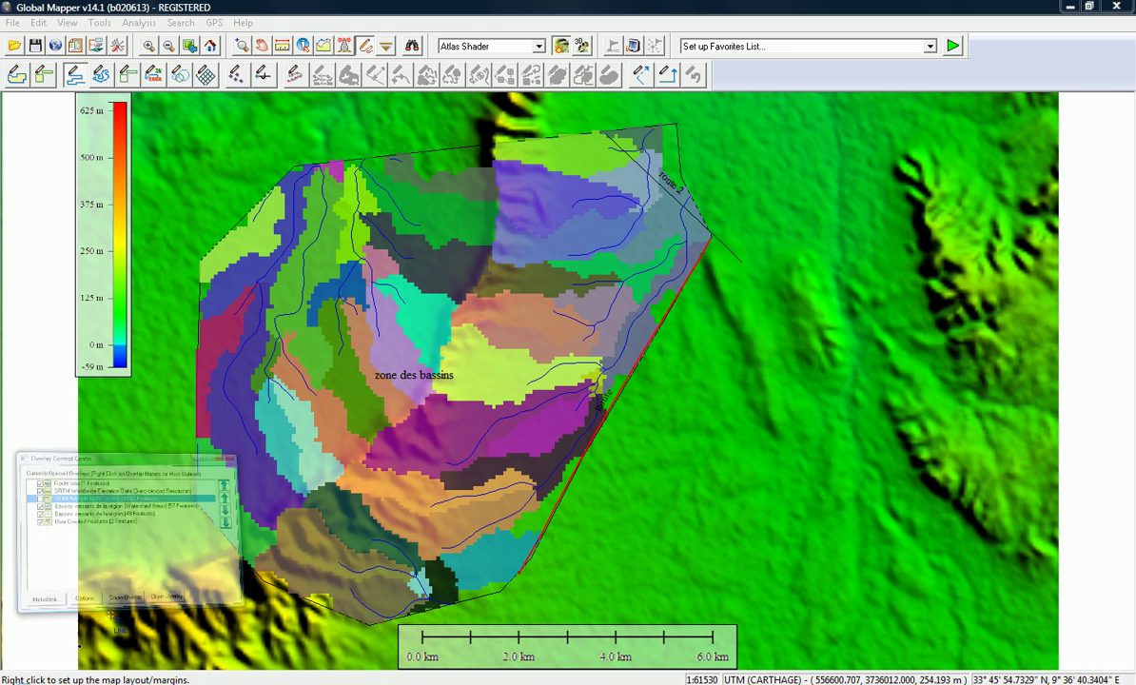
{"action": "left_click_drag", "start_coordinate": [229, 331], "coordinate": [219, 129]}
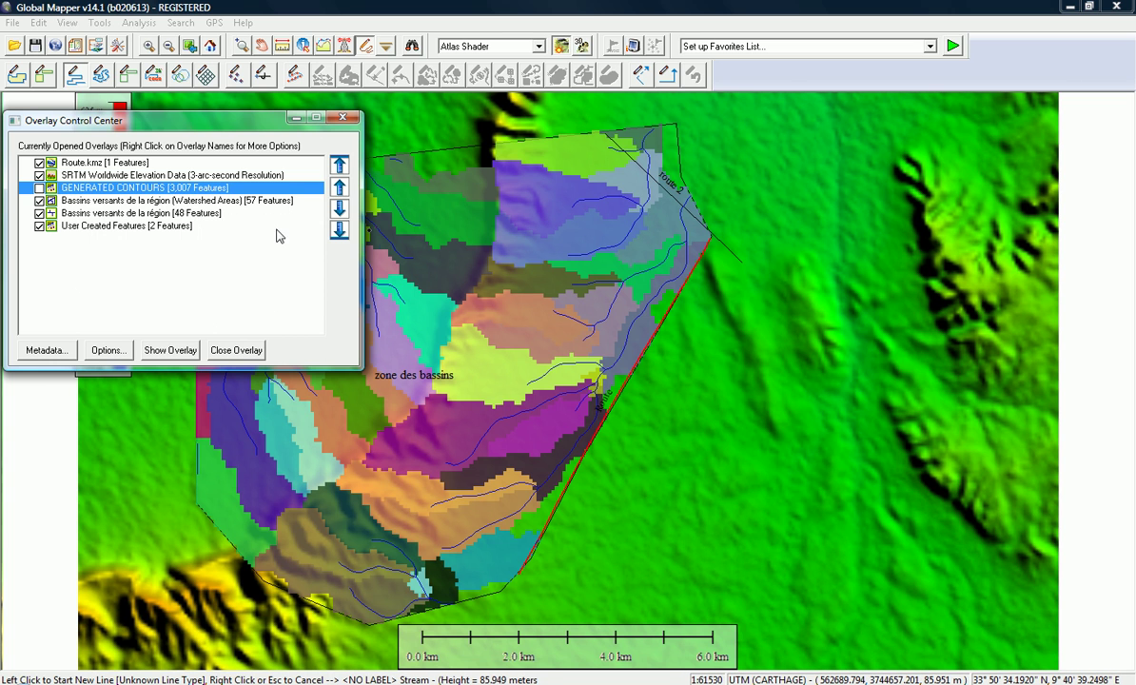
{"action": "left_click_drag", "start_coordinate": [80, 125], "coordinate": [77, 114]}
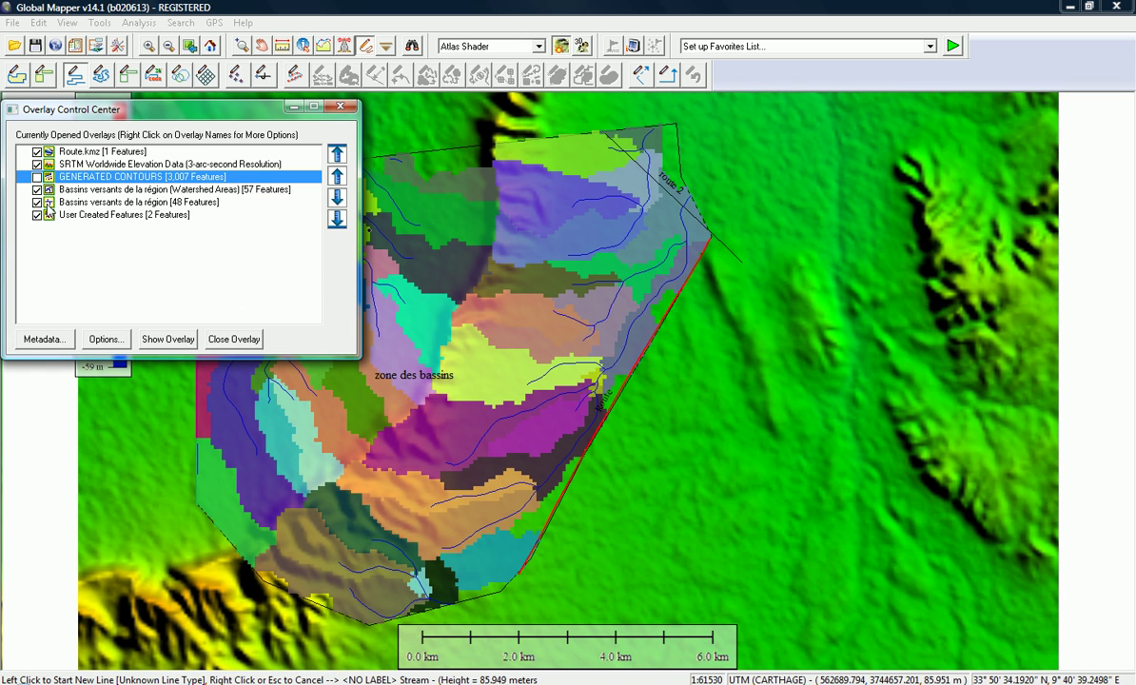
{"action": "left_click", "coordinate": [97, 202]}
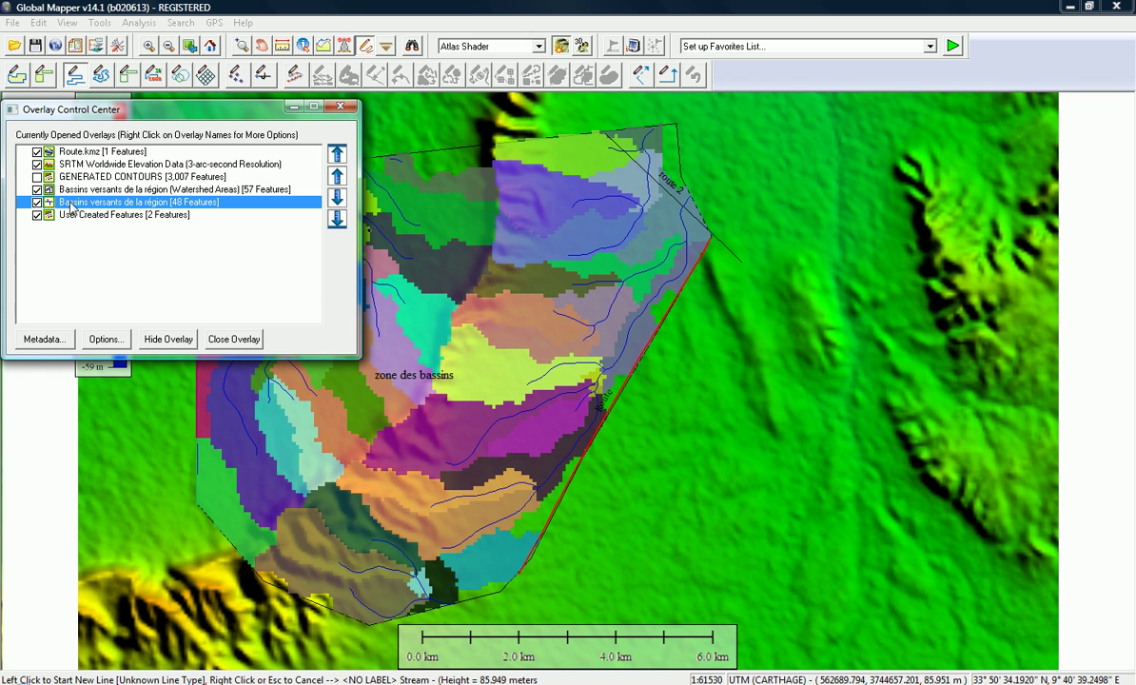
{"action": "left_click", "coordinate": [65, 190]}
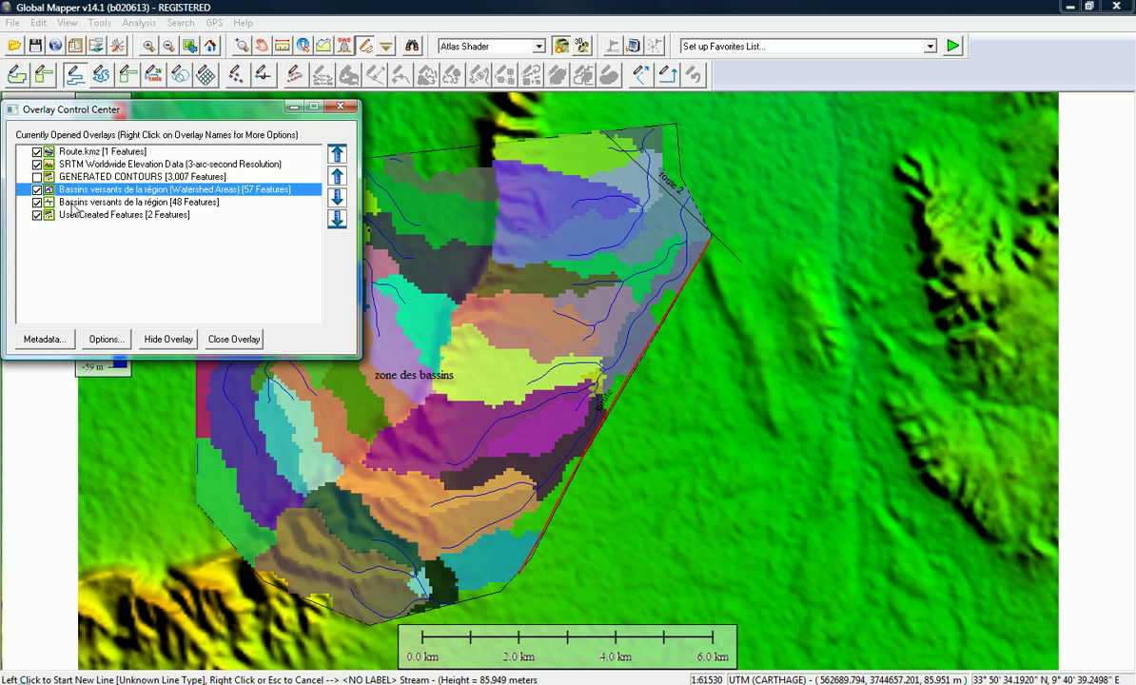
{"action": "left_click", "coordinate": [67, 205]}
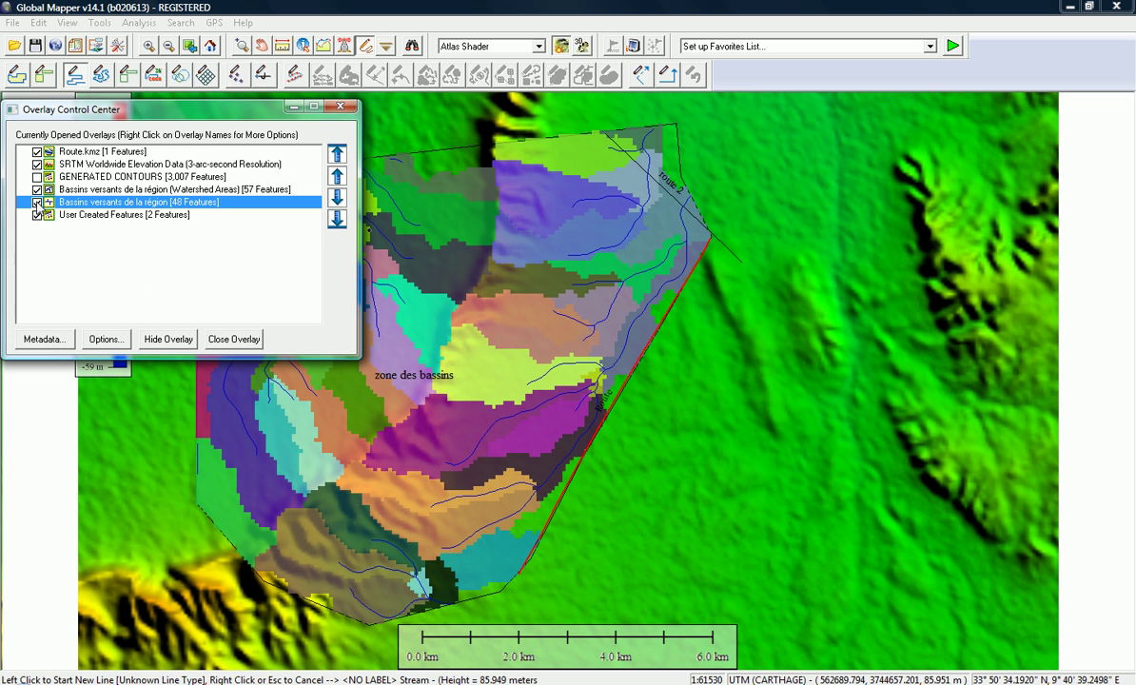
{"action": "left_click", "coordinate": [36, 203]}
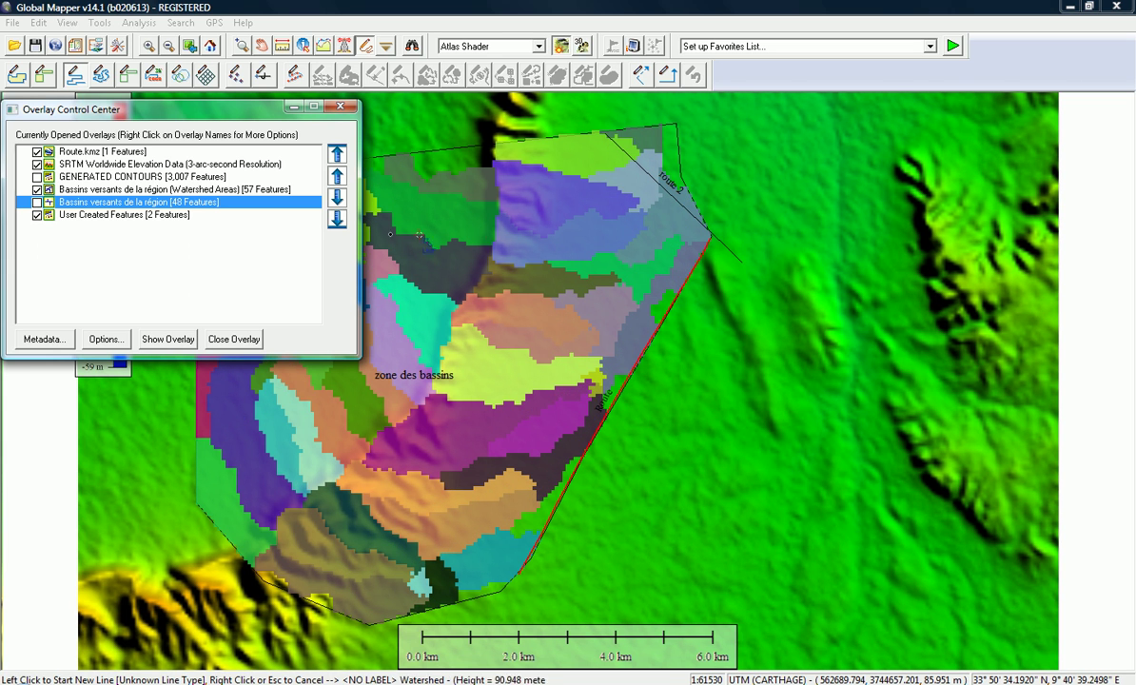
{"action": "left_click", "coordinate": [36, 203]}
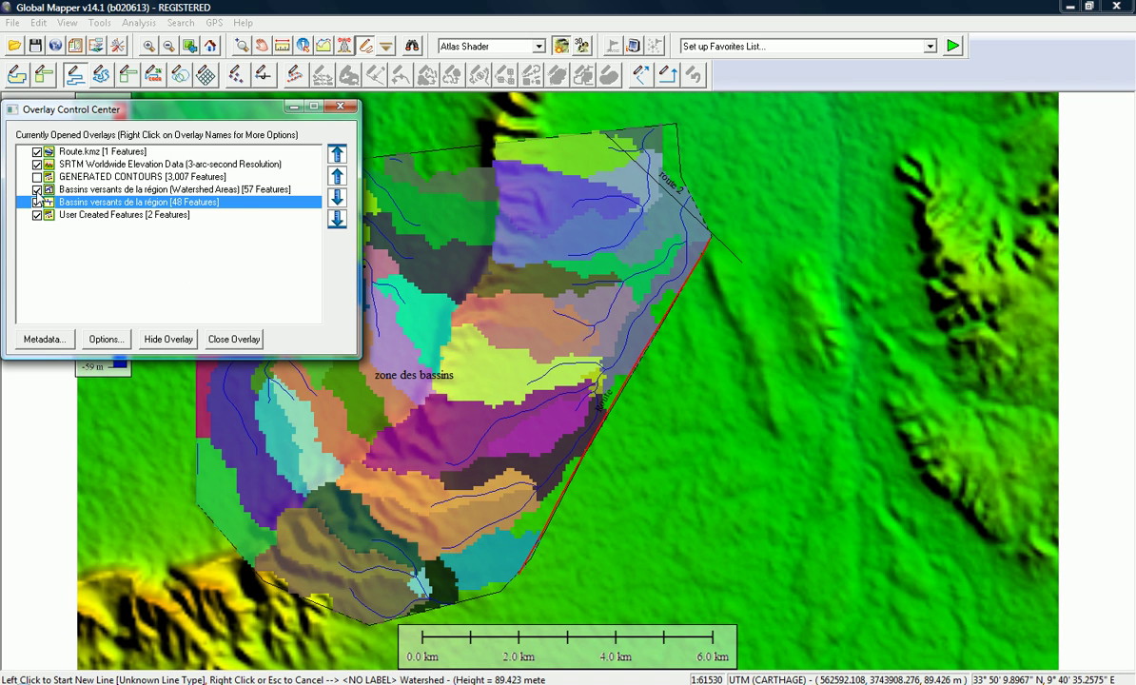
{"action": "left_click", "coordinate": [36, 190]}
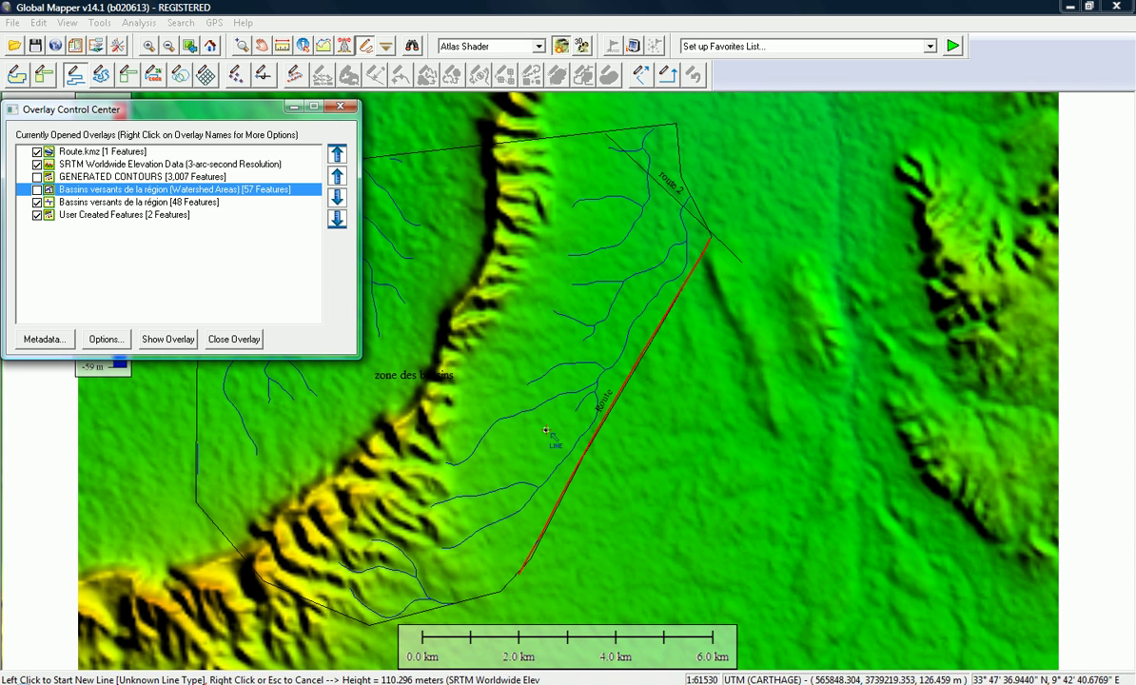
{"action": "left_click", "coordinate": [36, 189]}
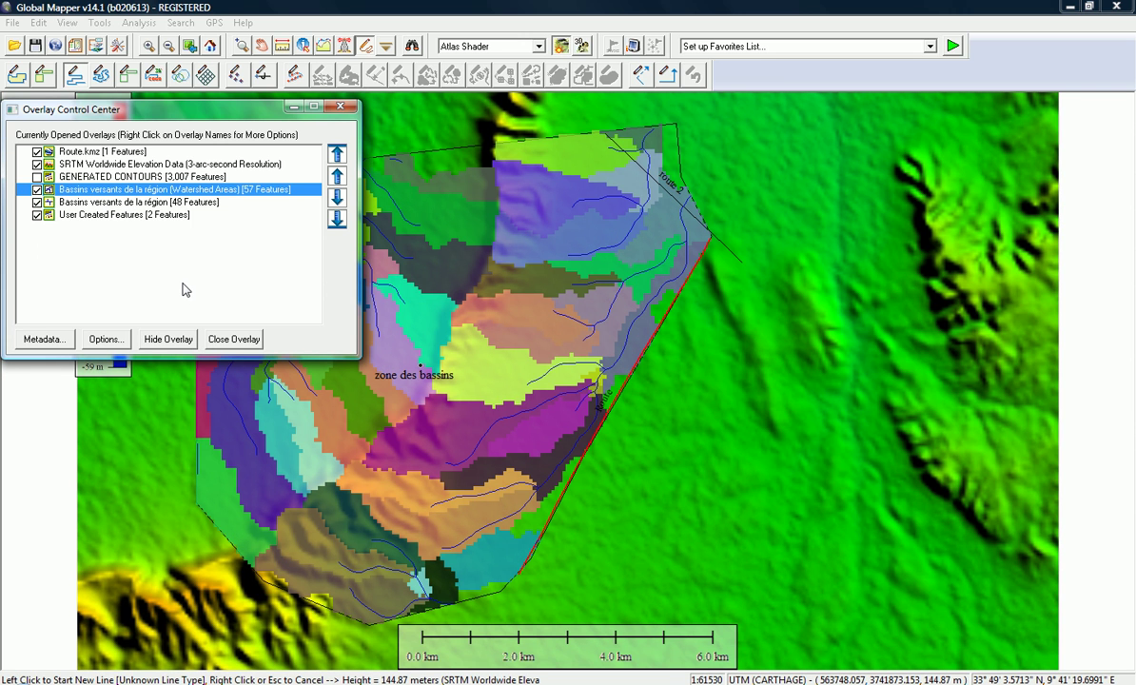
- Set the 48-feature Bassins versants de la région layer to use the same line style for all features, coloured blue
{"action": "left_click", "coordinate": [88, 202]}
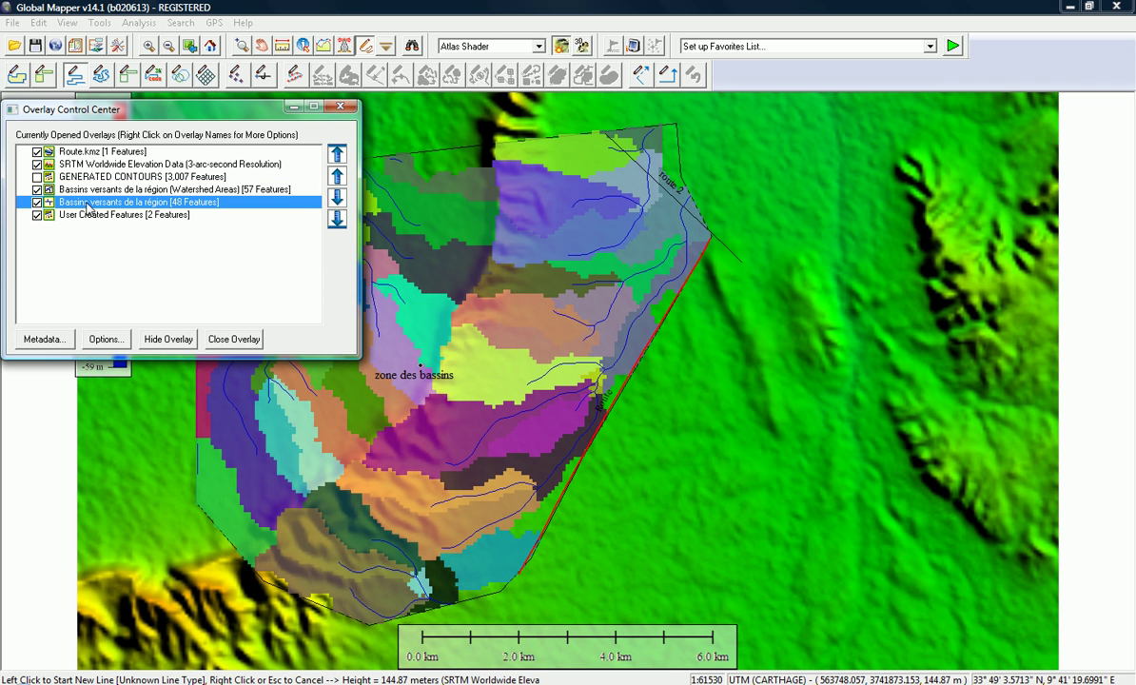
{"action": "left_click", "coordinate": [105, 339]}
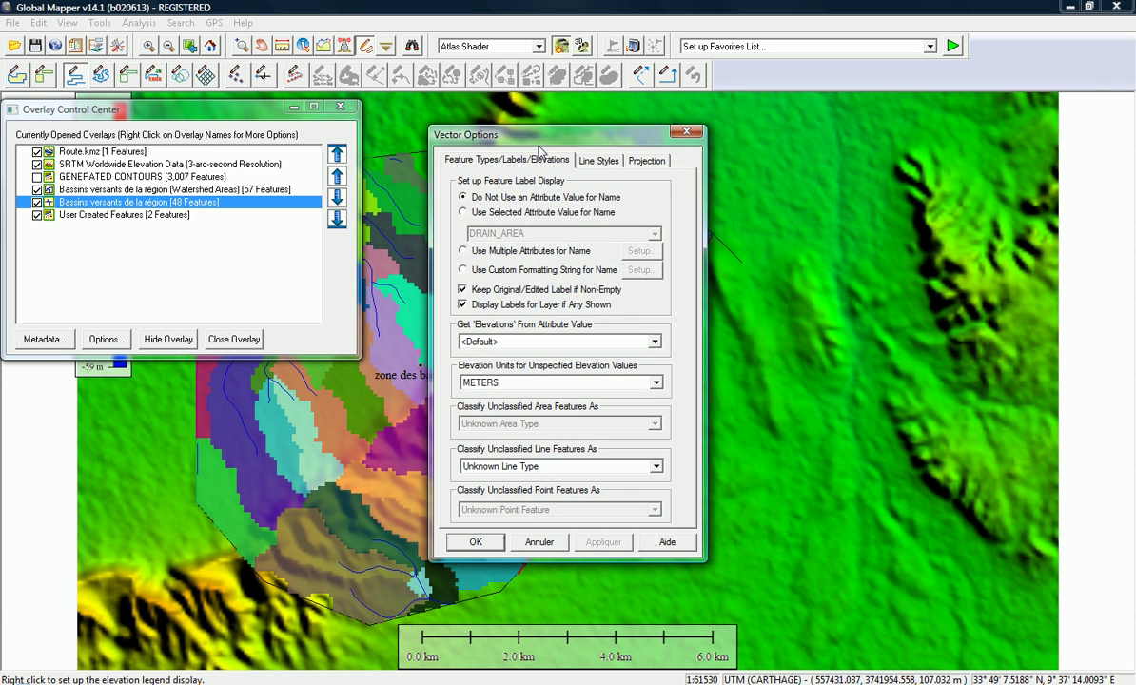
{"action": "left_click_drag", "start_coordinate": [545, 142], "coordinate": [134, 190]}
{"action": "left_click", "coordinate": [181, 213]}
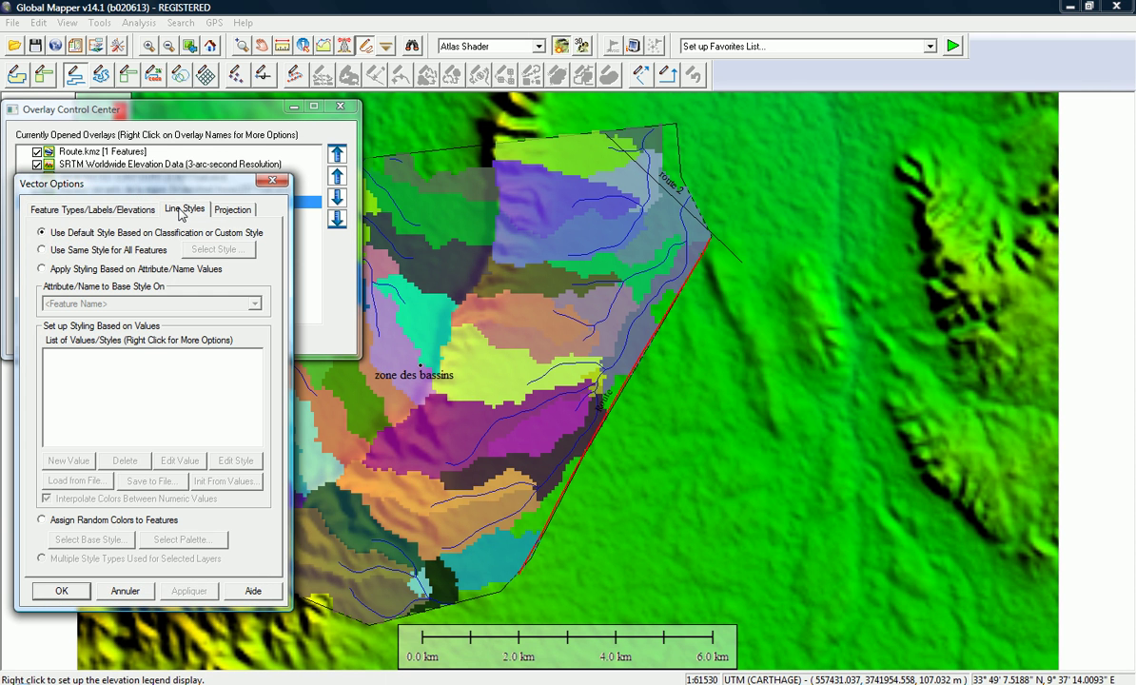
{"action": "left_click", "coordinate": [82, 251]}
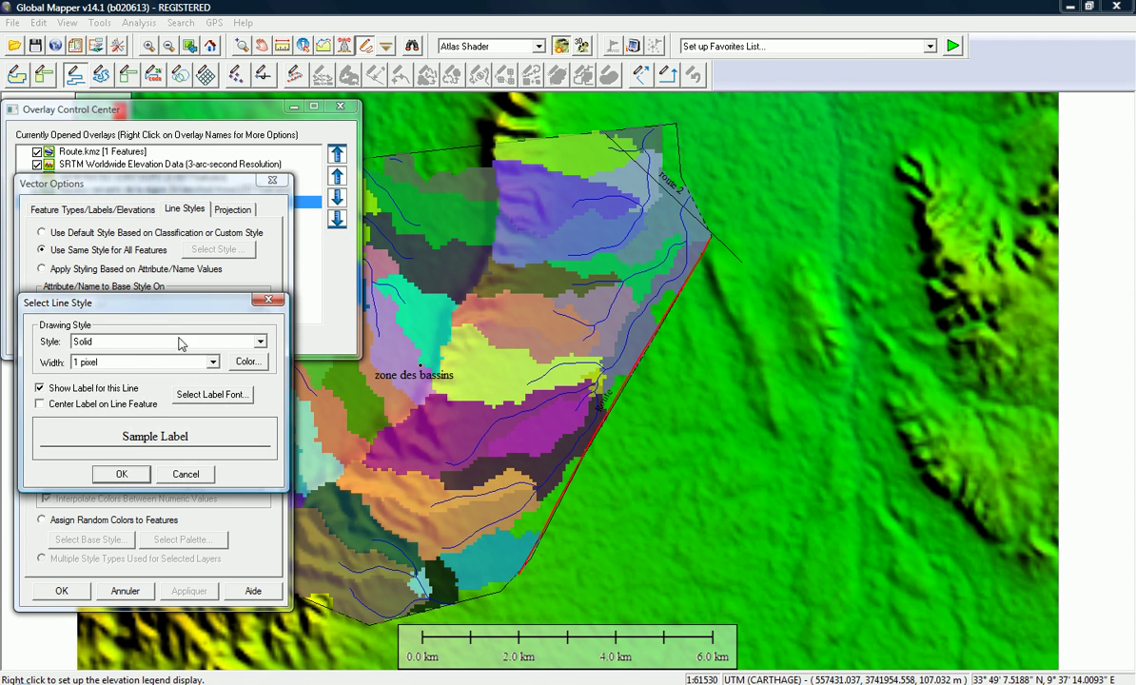
{"action": "left_click", "coordinate": [240, 362]}
{"action": "left_click", "coordinate": [95, 362]}
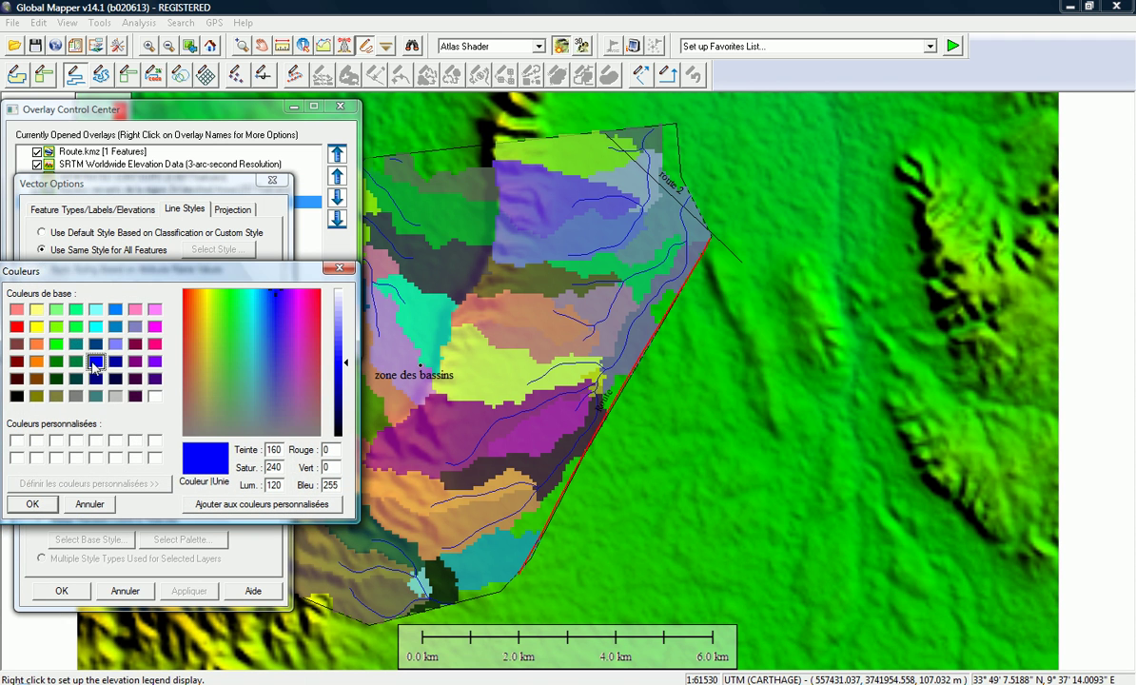
{"action": "left_click", "coordinate": [30, 505]}
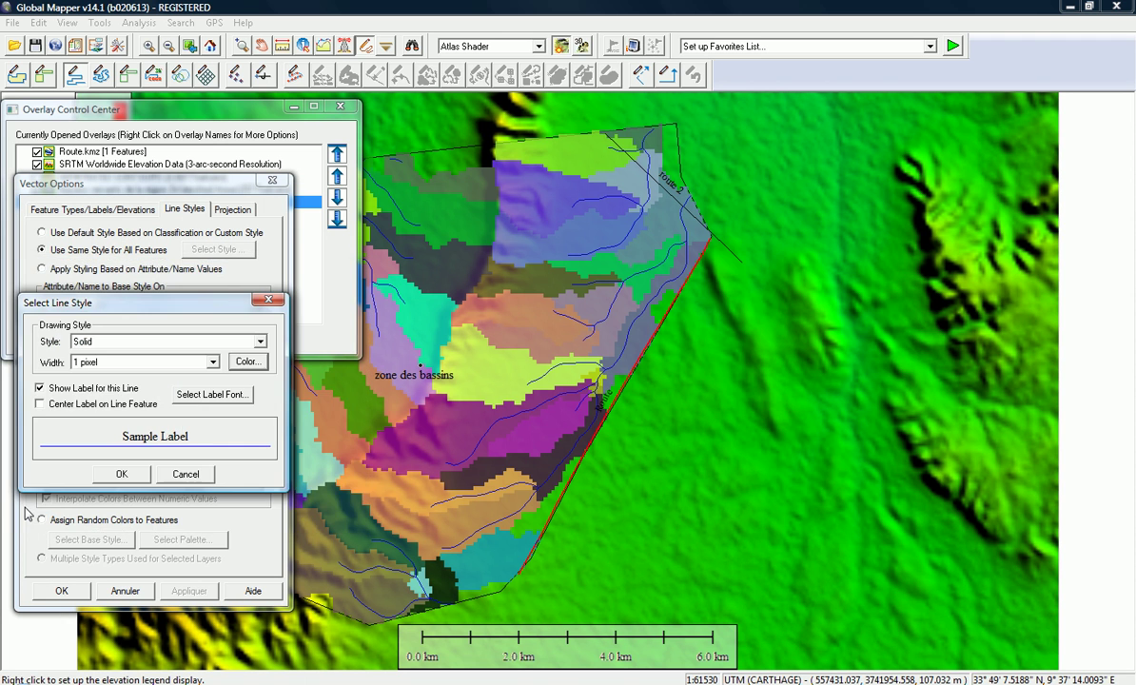
- Try the Dash - Dot - Dot and Solid with T's on Right line styles for the stream layer
{"action": "left_click", "coordinate": [114, 340]}
{"action": "left_click", "coordinate": [124, 398]}
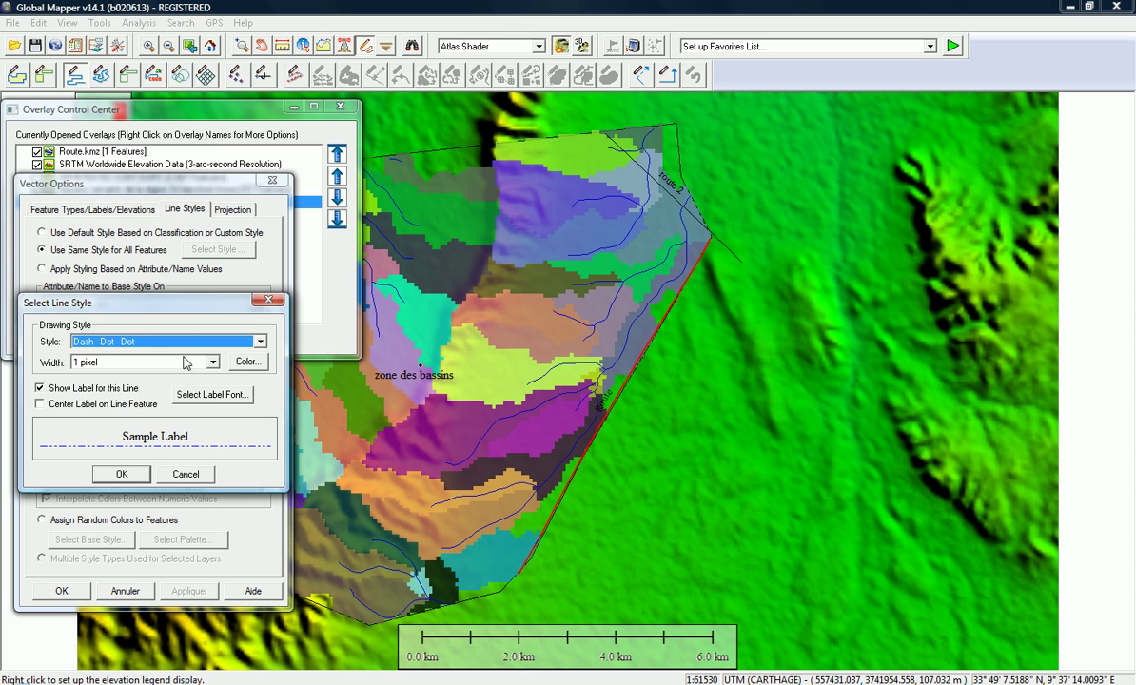
{"action": "left_click", "coordinate": [259, 341]}
{"action": "scroll", "coordinate": [172, 447], "scroll_direction": "down", "scroll_amount": 10}
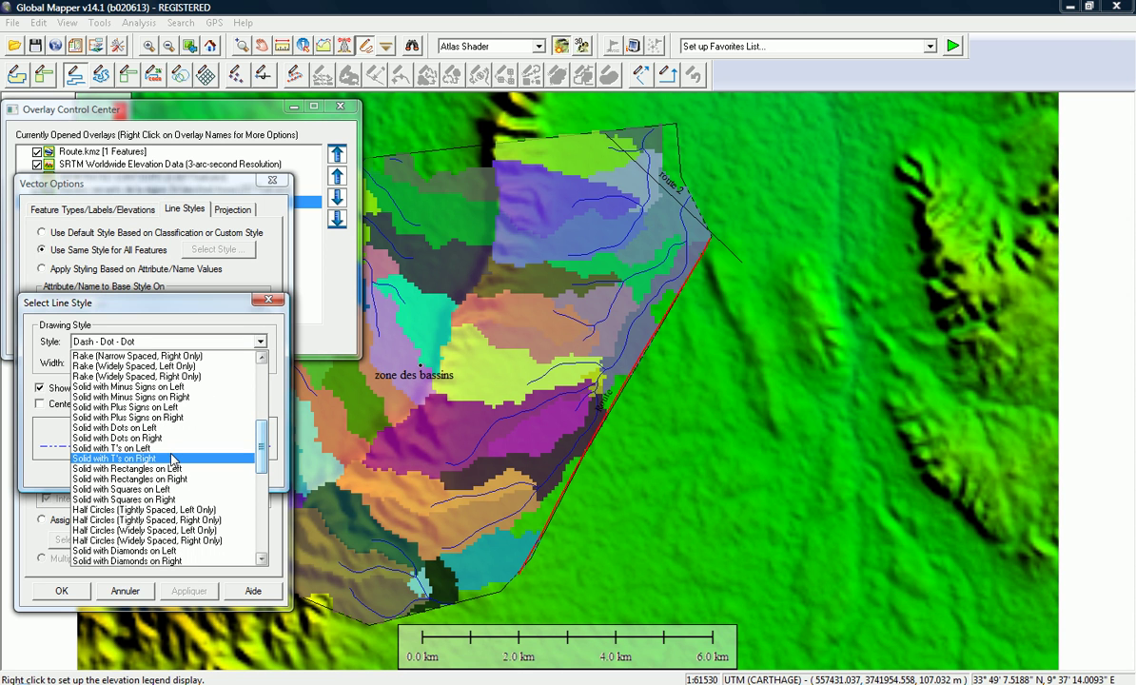
{"action": "left_click", "coordinate": [173, 458]}
- Set the stream layer's line style to V Track (Opens Towards Start of Solid Line) and apply it to the map
{"action": "left_click_drag", "start_coordinate": [228, 310], "coordinate": [545, 249]}
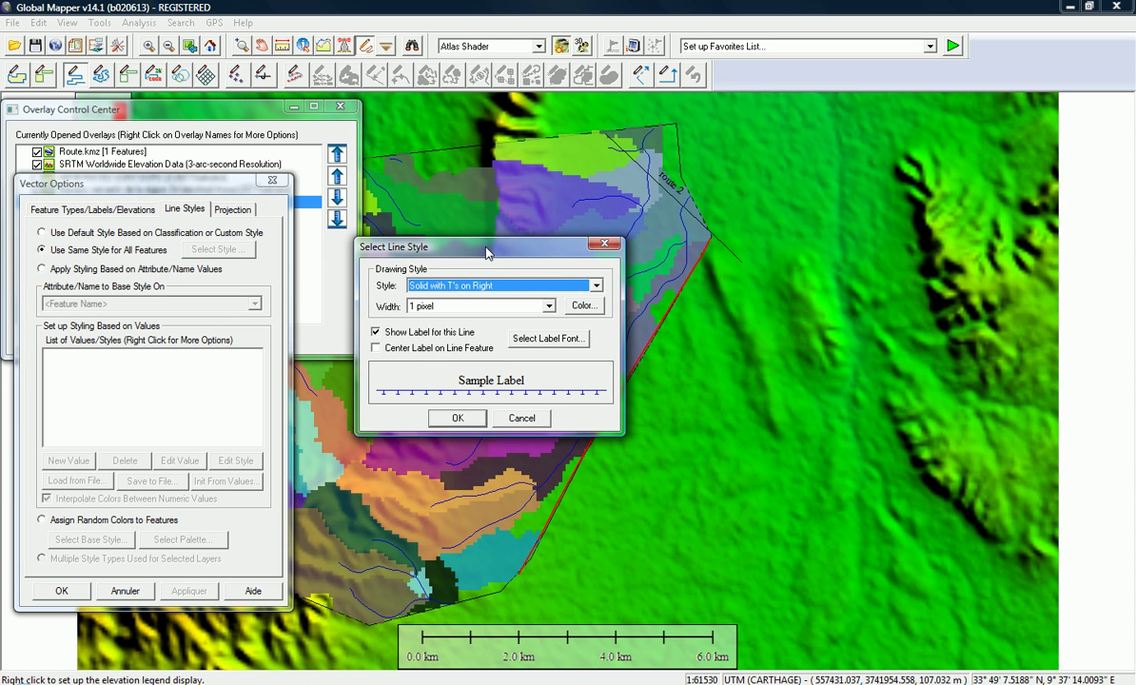
{"action": "key", "text": "Down"}
{"action": "key", "text": "Down"}
{"action": "key", "text": "Down"}
{"action": "key", "text": "Down"}
{"action": "key", "text": "Down"}
{"action": "key", "text": "Down"}
{"action": "key", "text": "Down"}
{"action": "key", "text": "Down"}
{"action": "key", "text": "Down"}
{"action": "key", "text": "Down"}
{"action": "key", "text": "Down"}
{"action": "key", "text": "Down"}
{"action": "key", "text": "Down"}
{"action": "key", "text": "Down"}
{"action": "key", "text": "Down"}
{"action": "key", "text": "Down"}
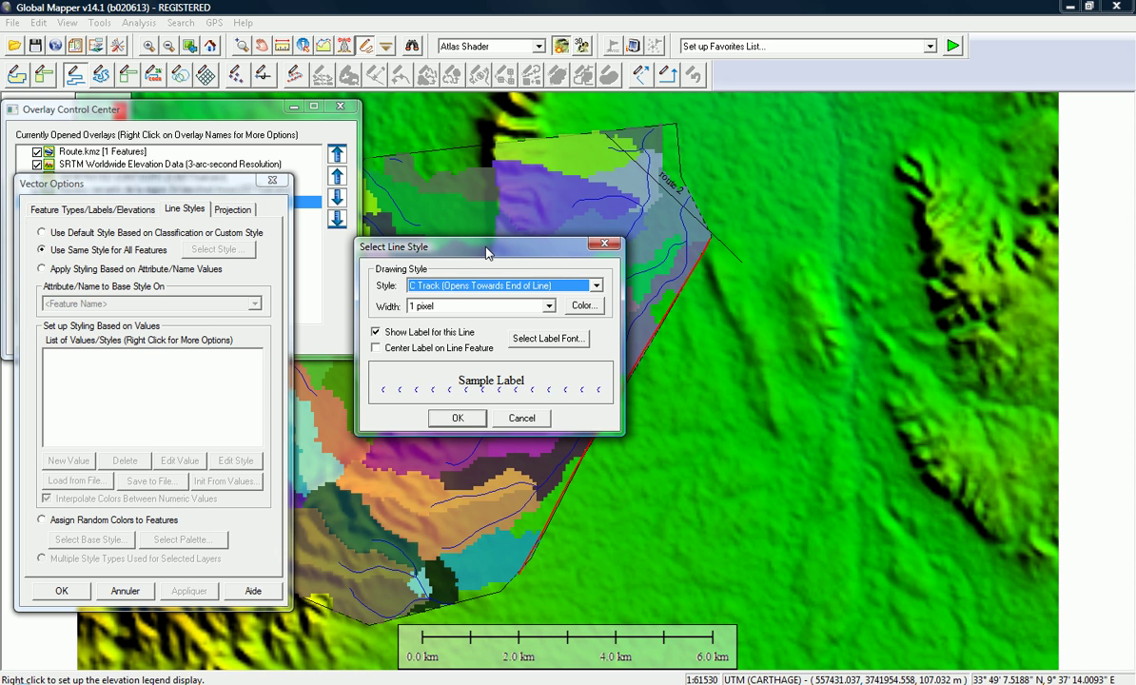
{"action": "key", "text": "Down"}
{"action": "key", "text": "Down"}
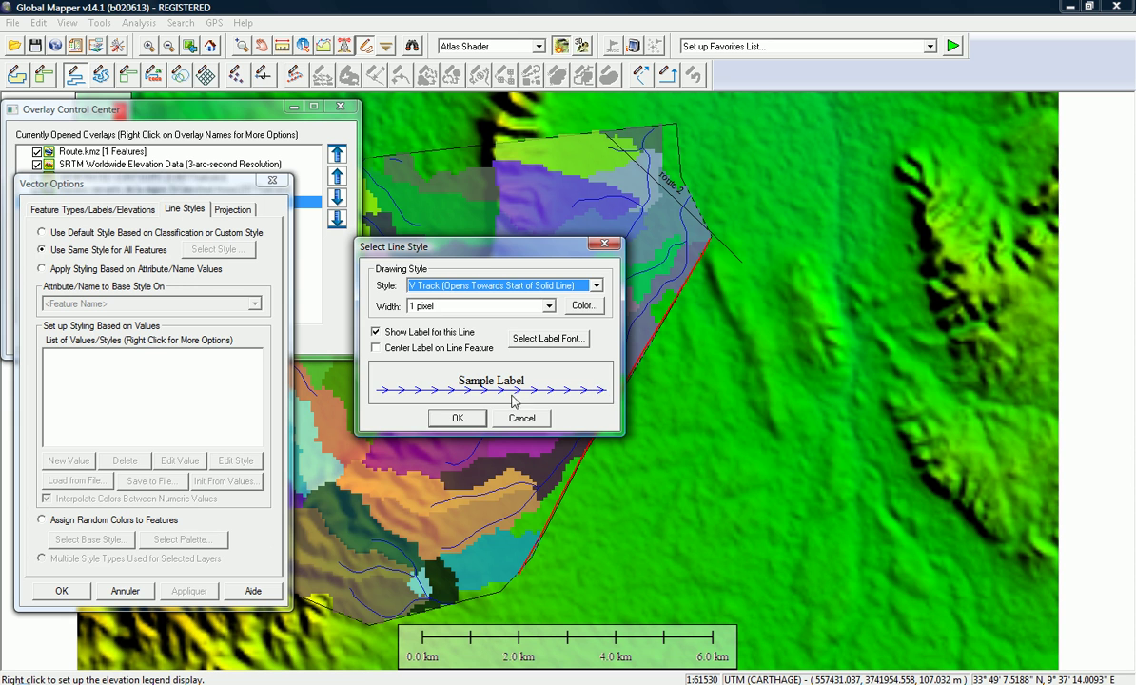
{"action": "left_click", "coordinate": [471, 421]}
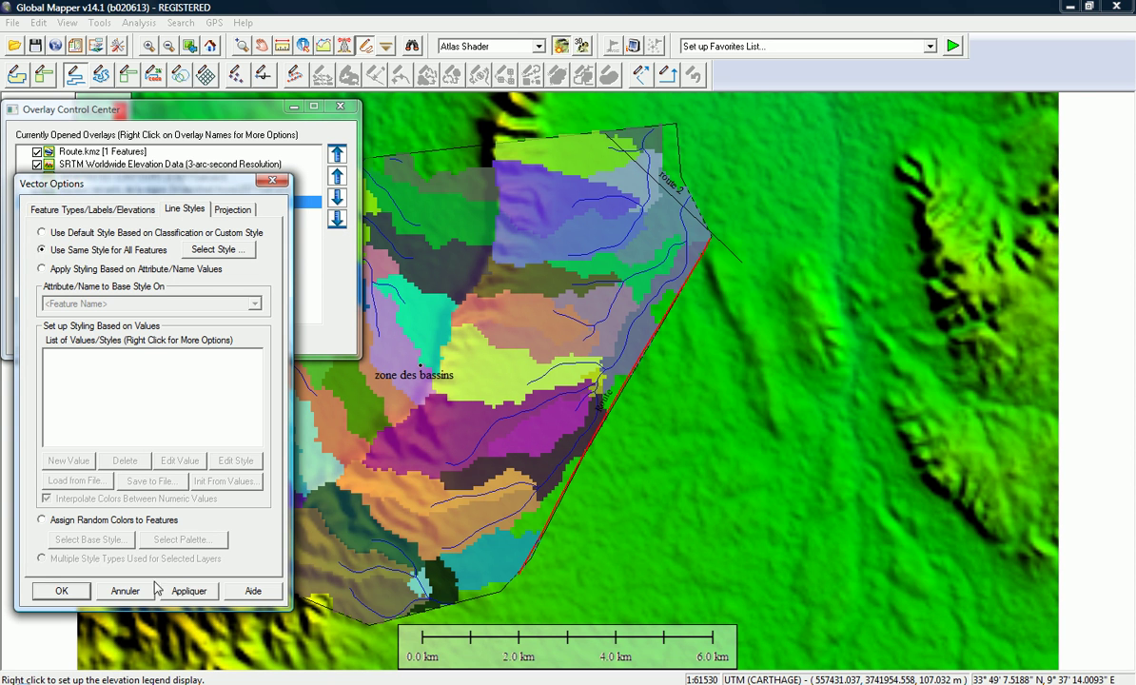
{"action": "left_click", "coordinate": [185, 591]}
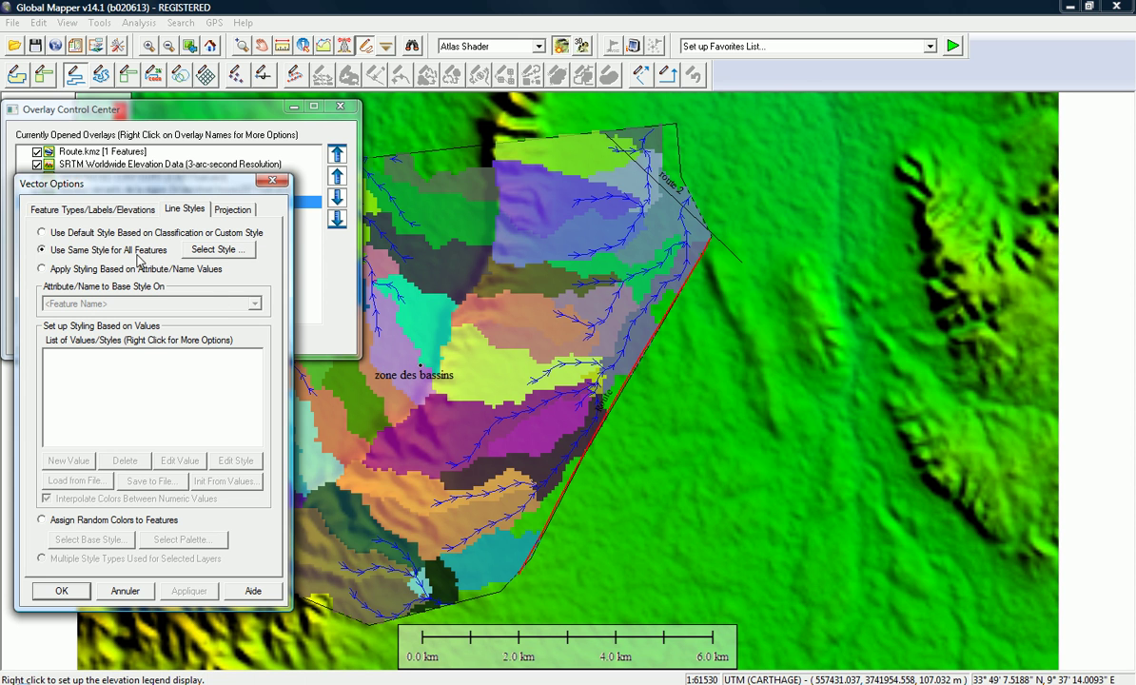
- Set the stream layer's line width to 2 pixels, apply it and close the vector options
{"action": "left_click", "coordinate": [219, 250]}
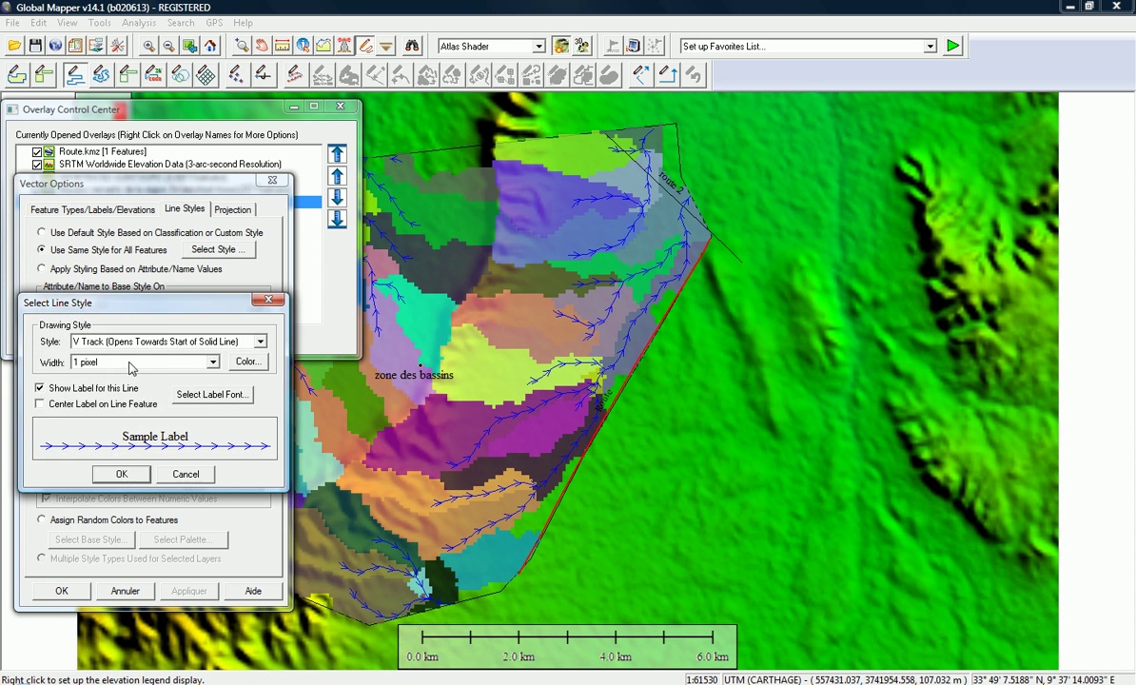
{"action": "left_click", "coordinate": [131, 364]}
{"action": "left_click", "coordinate": [108, 388]}
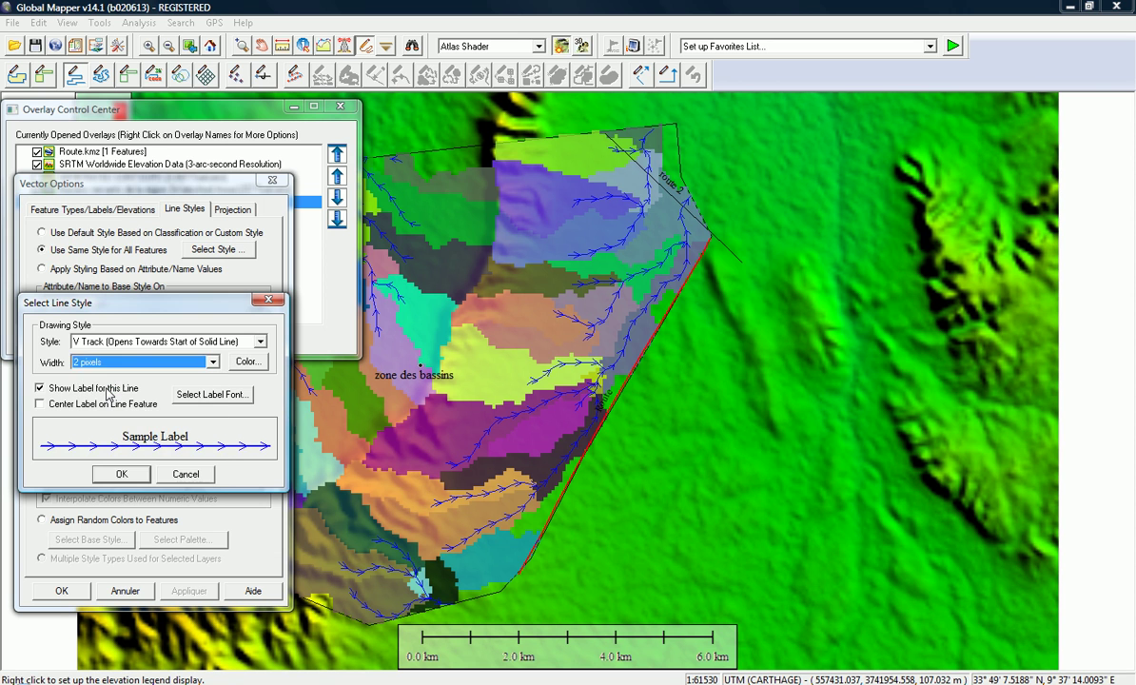
{"action": "left_click", "coordinate": [181, 474]}
{"action": "left_click", "coordinate": [190, 591]}
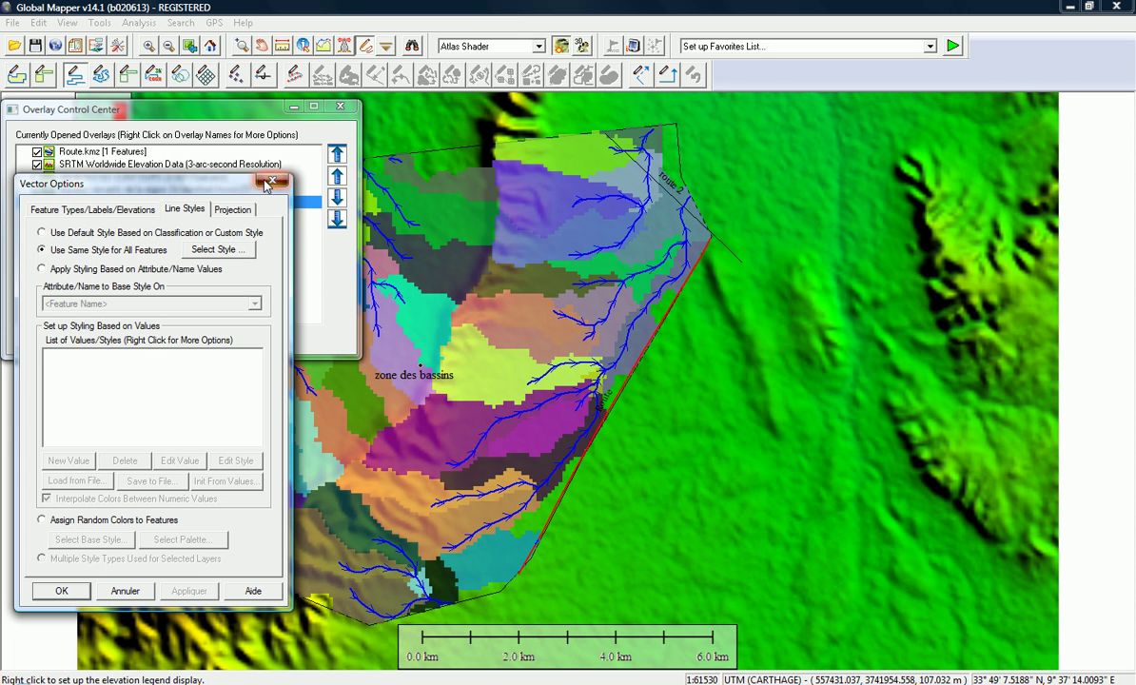
{"action": "left_click", "coordinate": [271, 181]}
- Zoom in on the basins west of the road to examine the stream flow arrows, and minimize the Overlay Control Center
{"action": "left_click_drag", "start_coordinate": [243, 117], "coordinate": [1021, 419]}
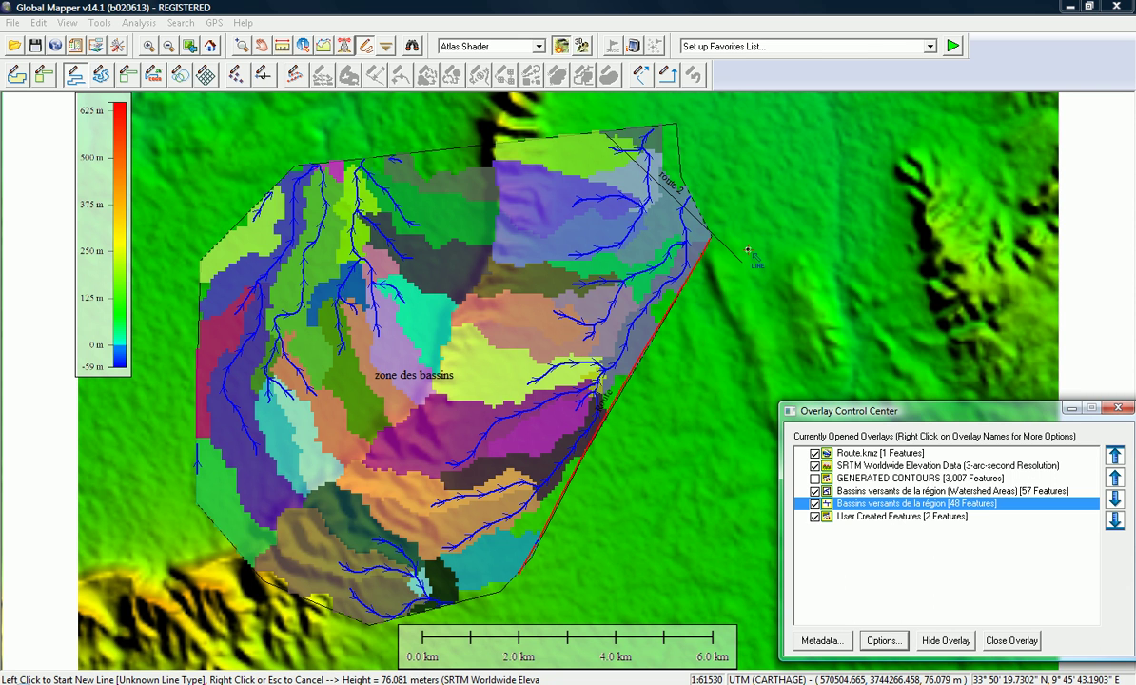
{"action": "left_click", "coordinate": [243, 47]}
{"action": "left_click_drag", "start_coordinate": [739, 187], "coordinate": [336, 578]}
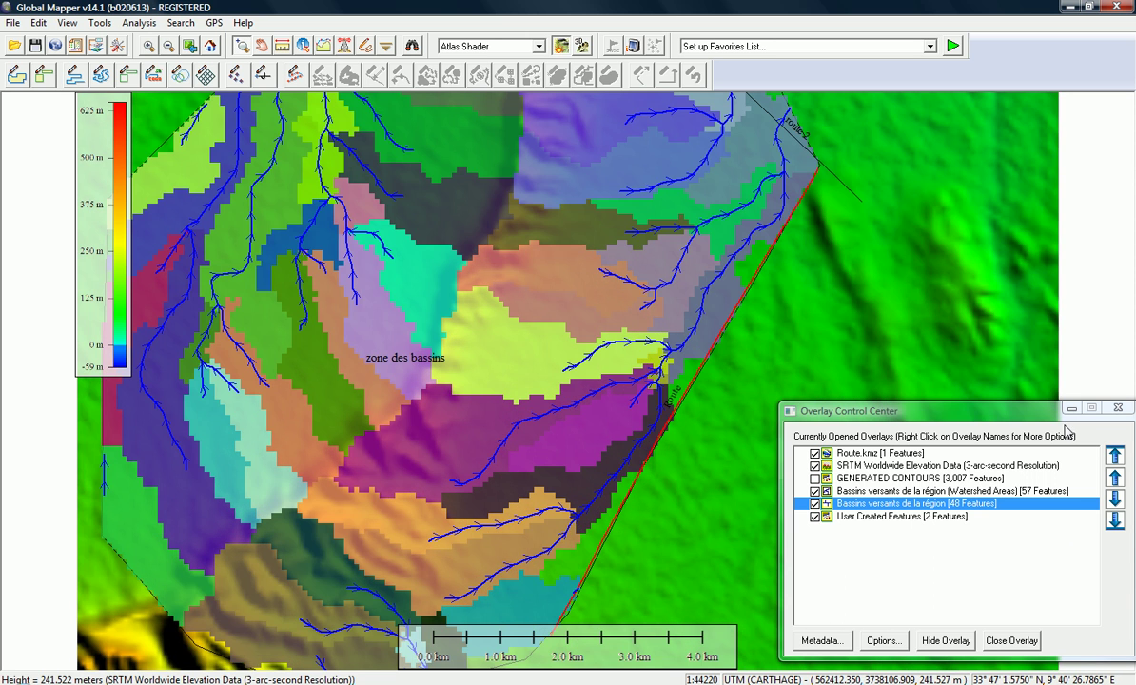
{"action": "left_click", "coordinate": [1071, 407]}
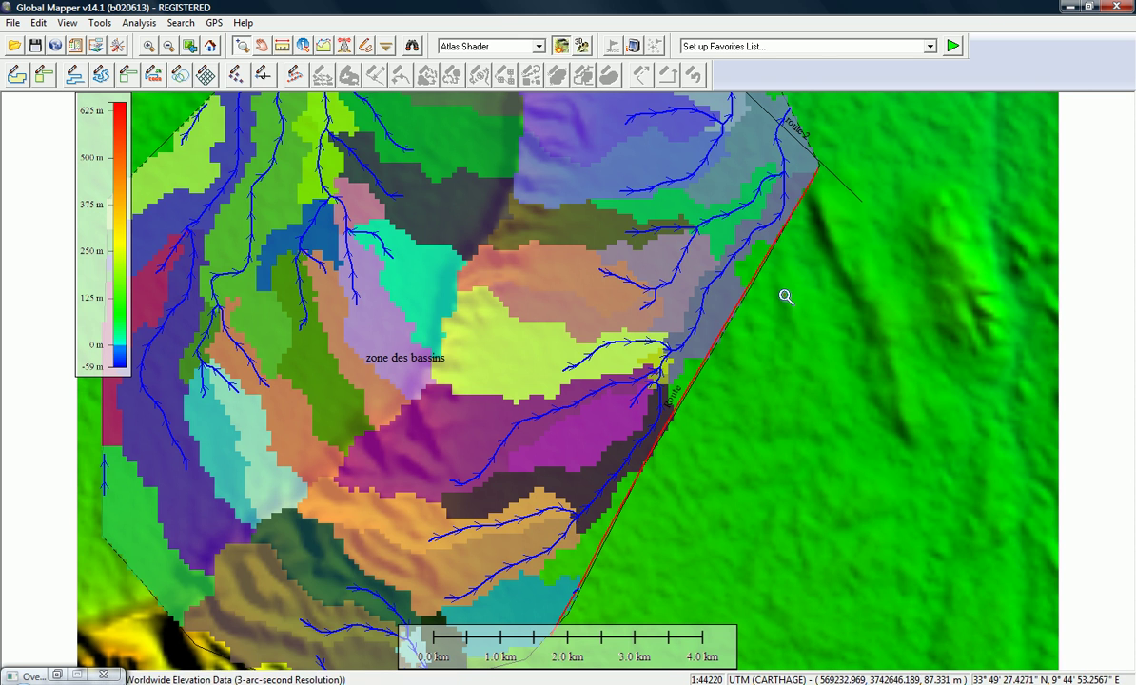
- Trace an area of about 24.3 sq km around the basins draining to the road, following the road and the basin limits up to route 2
{"action": "left_click_drag", "start_coordinate": [788, 285], "coordinate": [730, 294]}
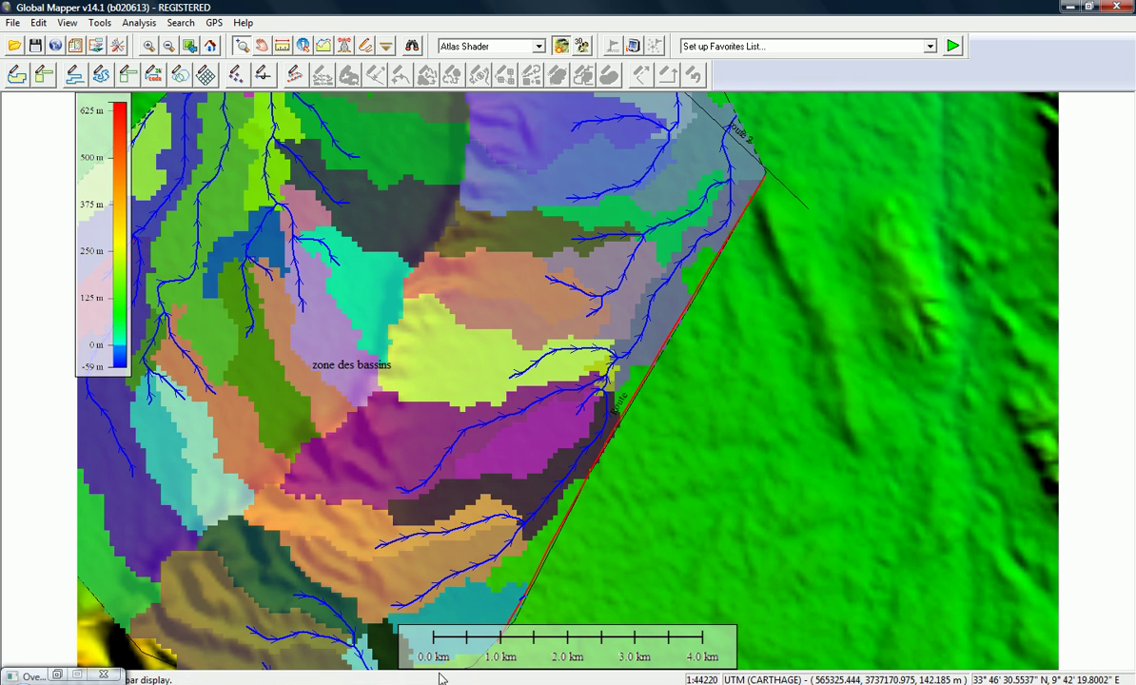
{"action": "left_click_drag", "start_coordinate": [492, 529], "coordinate": [443, 540]}
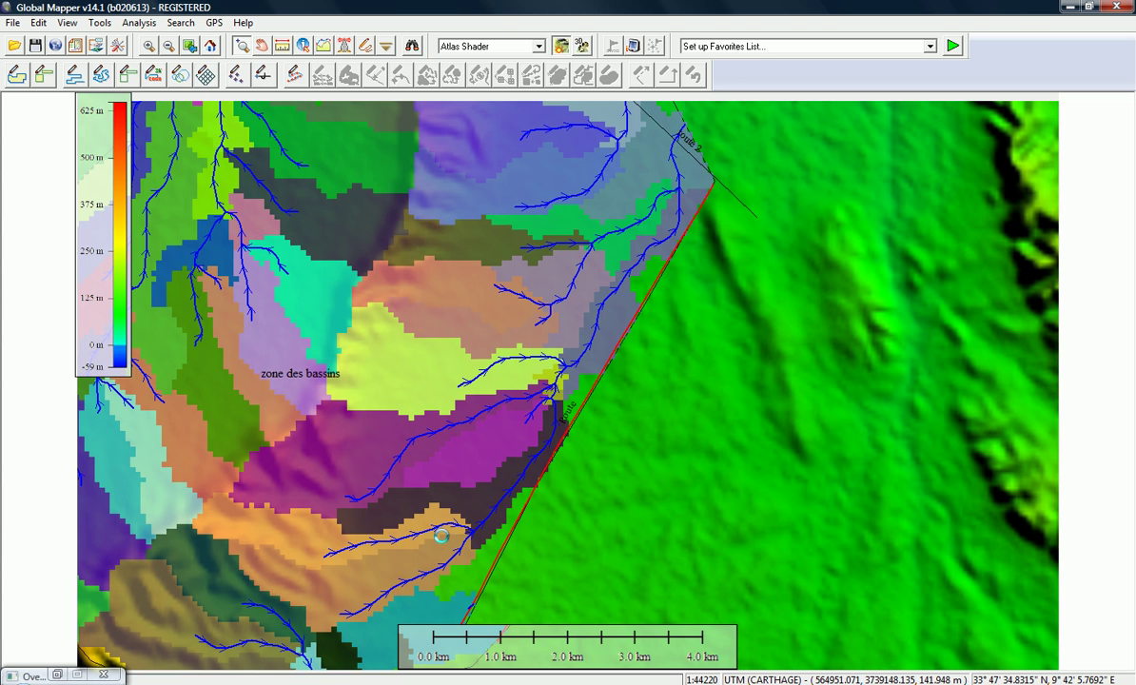
{"action": "left_click", "coordinate": [16, 76]}
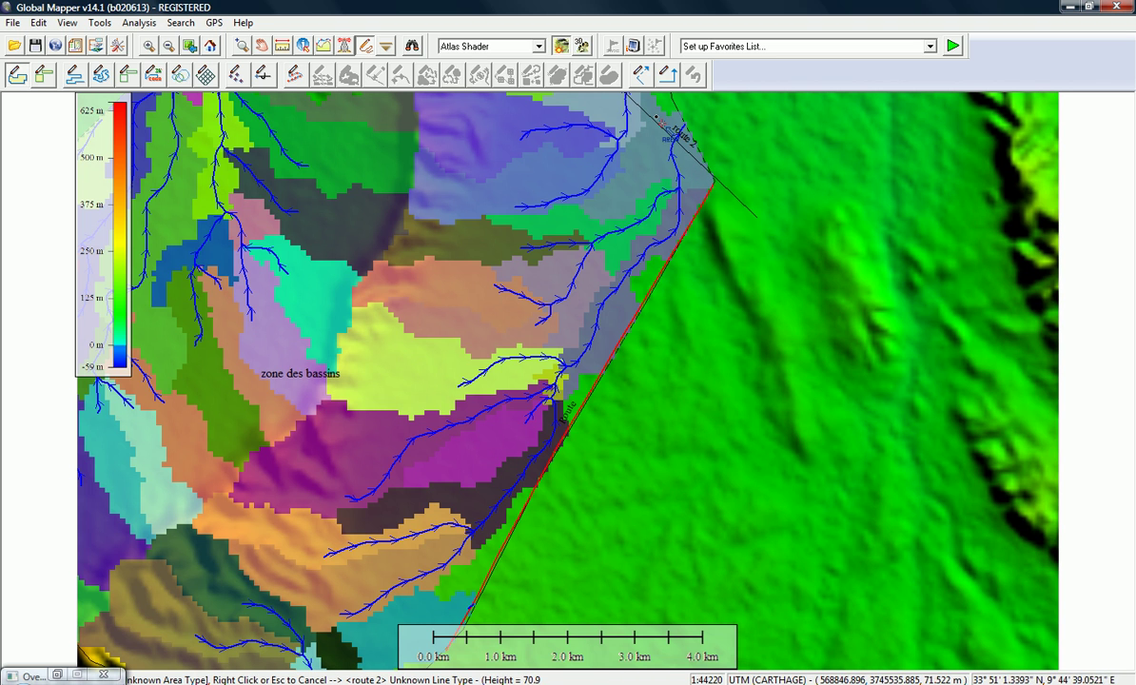
{"action": "left_click", "coordinate": [711, 178]}
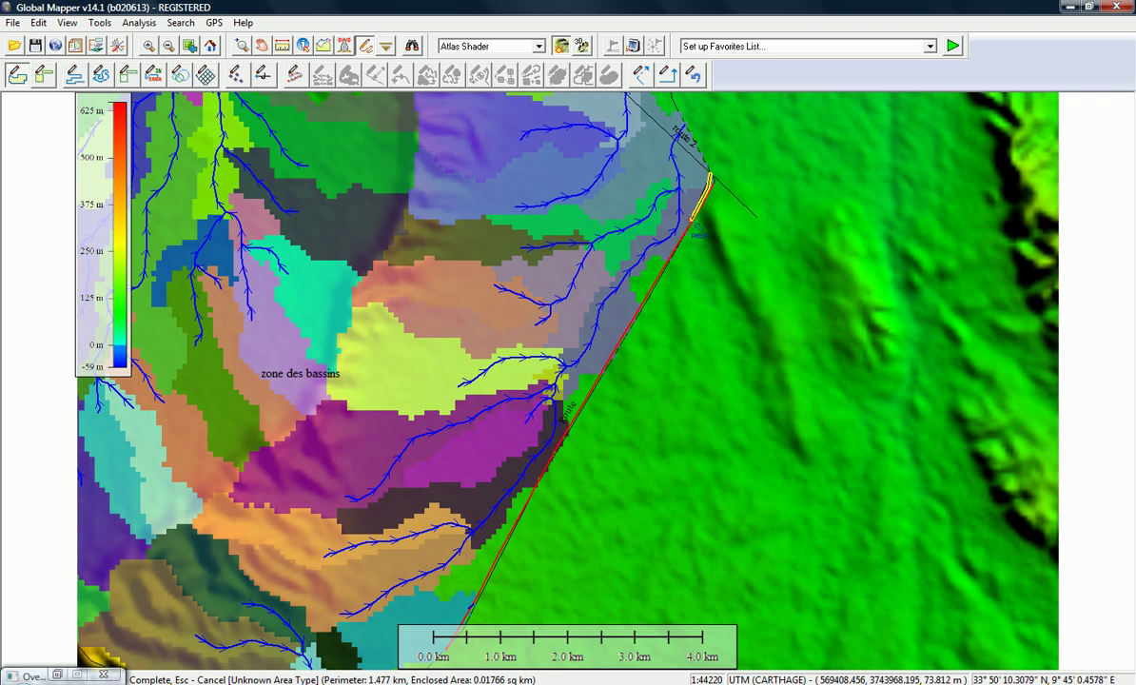
{"action": "left_click", "coordinate": [668, 256]}
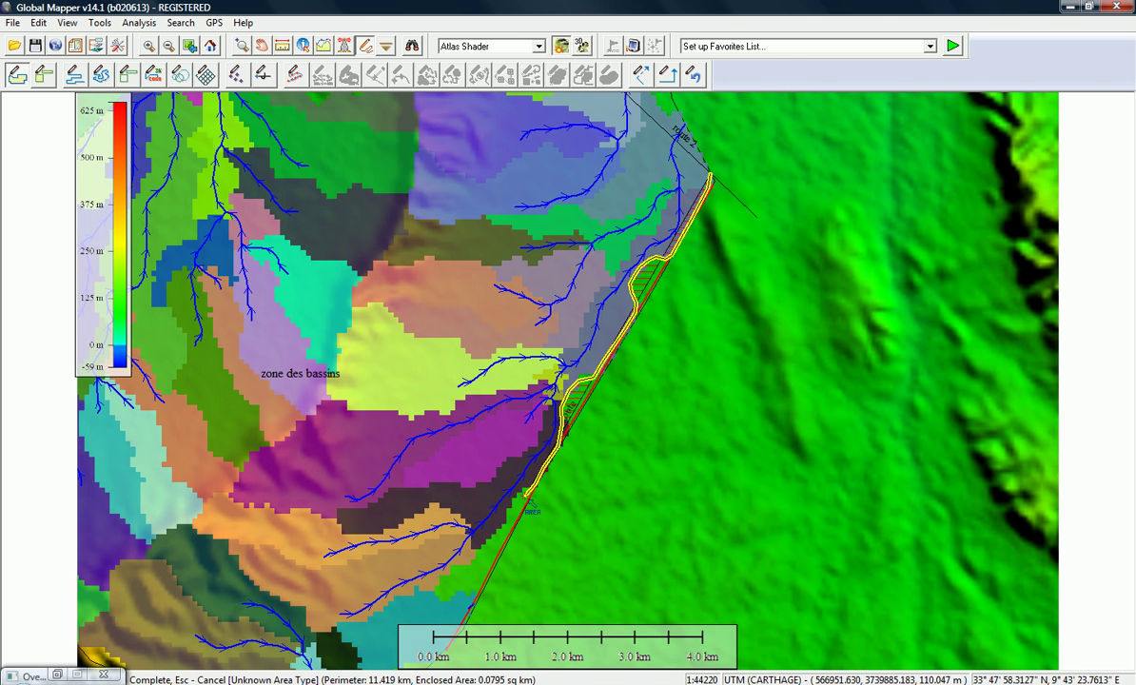
{"action": "mouse_move", "coordinate": [499, 533]}
{"action": "left_mouse_down"}
{"action": "mouse_move", "coordinate": [428, 586]}
{"action": "mouse_move", "coordinate": [310, 628]}
{"action": "mouse_move", "coordinate": [200, 514]}
{"action": "mouse_move", "coordinate": [235, 501]}
{"action": "mouse_move", "coordinate": [323, 508]}
{"action": "mouse_move", "coordinate": [347, 526]}
{"action": "mouse_move", "coordinate": [228, 507]}
{"action": "mouse_move", "coordinate": [648, 301]}
{"action": "mouse_move", "coordinate": [380, 443]}
{"action": "mouse_move", "coordinate": [588, 364]}
{"action": "mouse_move", "coordinate": [683, 162]}
{"action": "mouse_move", "coordinate": [679, 116]}
{"action": "mouse_move", "coordinate": [708, 176]}
{"action": "mouse_move", "coordinate": [240, 480]}
{"action": "mouse_move", "coordinate": [297, 425]}
{"action": "mouse_move", "coordinate": [311, 391]}
{"action": "mouse_move", "coordinate": [337, 378]}
{"action": "mouse_move", "coordinate": [353, 317]}
{"action": "mouse_move", "coordinate": [467, 325]}
{"action": "mouse_move", "coordinate": [548, 366]}
{"action": "left_mouse_up"}
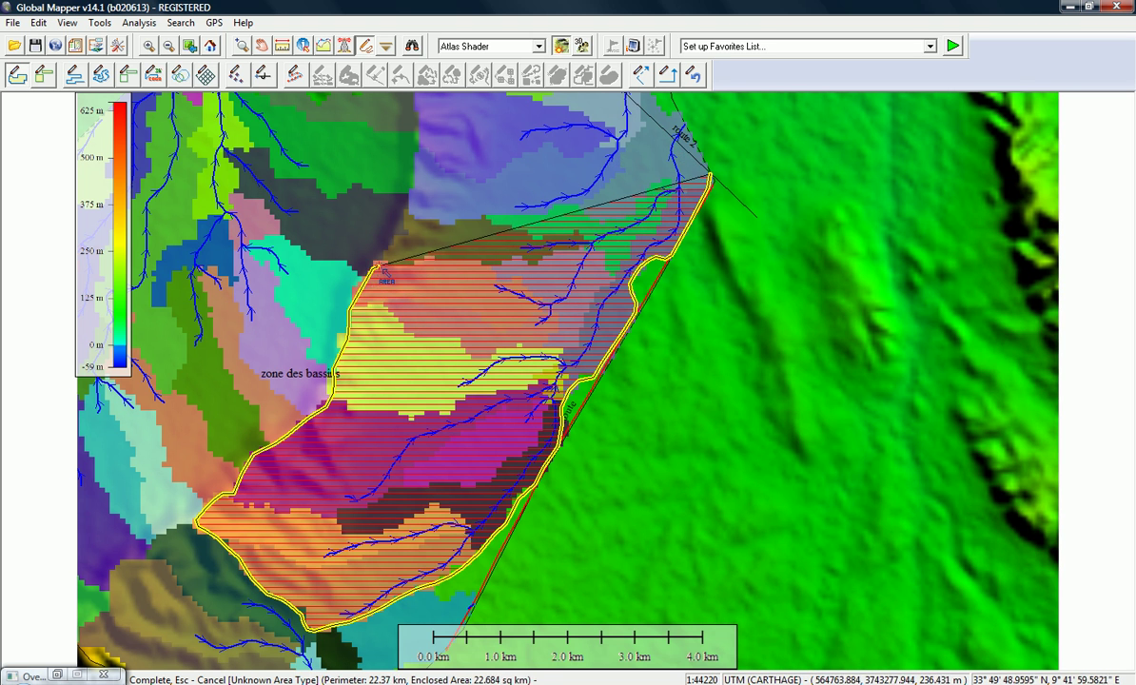
{"action": "left_click", "coordinate": [397, 223]}
{"action": "left_click", "coordinate": [467, 214]}
{"action": "left_click", "coordinate": [495, 214]}
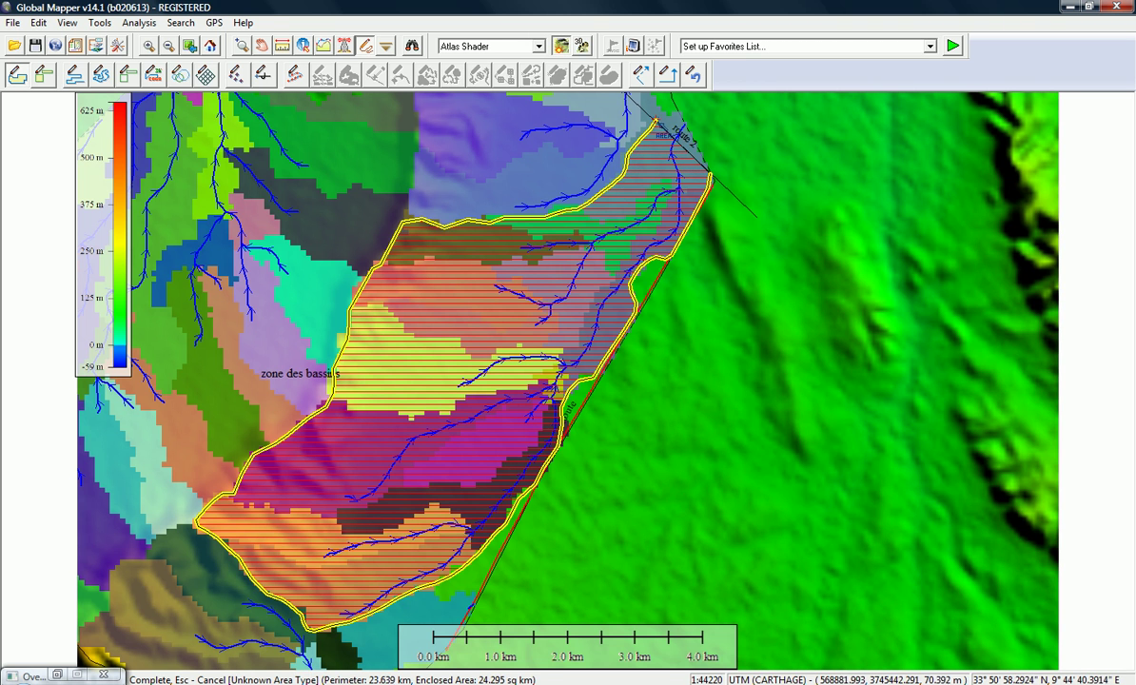
{"action": "right_click", "coordinate": [655, 123]}
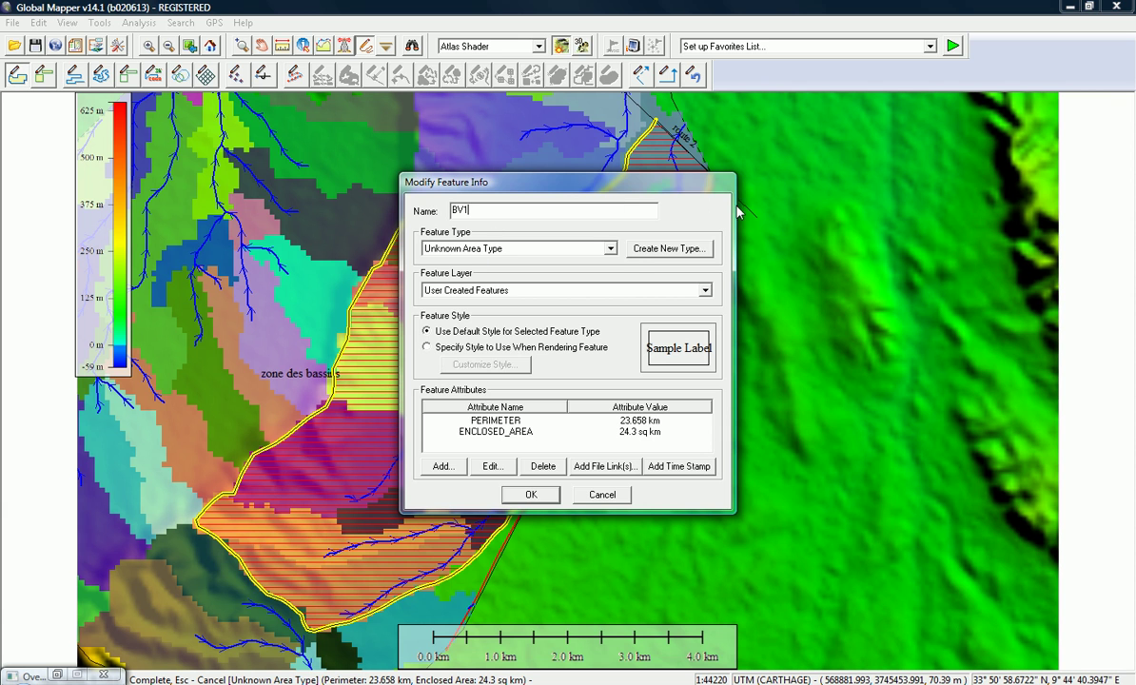
- Name the traced area BV1 and give it a custom style with a thicker solid border in bright pink
{"action": "left_click", "coordinate": [440, 353]}
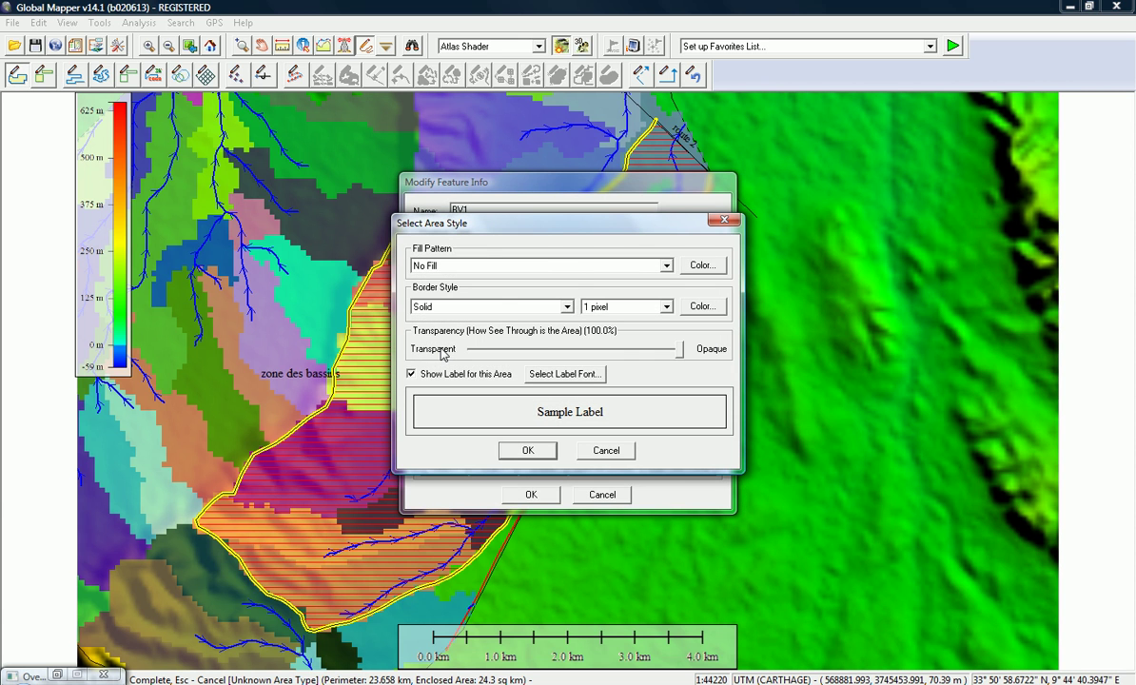
{"action": "left_click", "coordinate": [580, 309]}
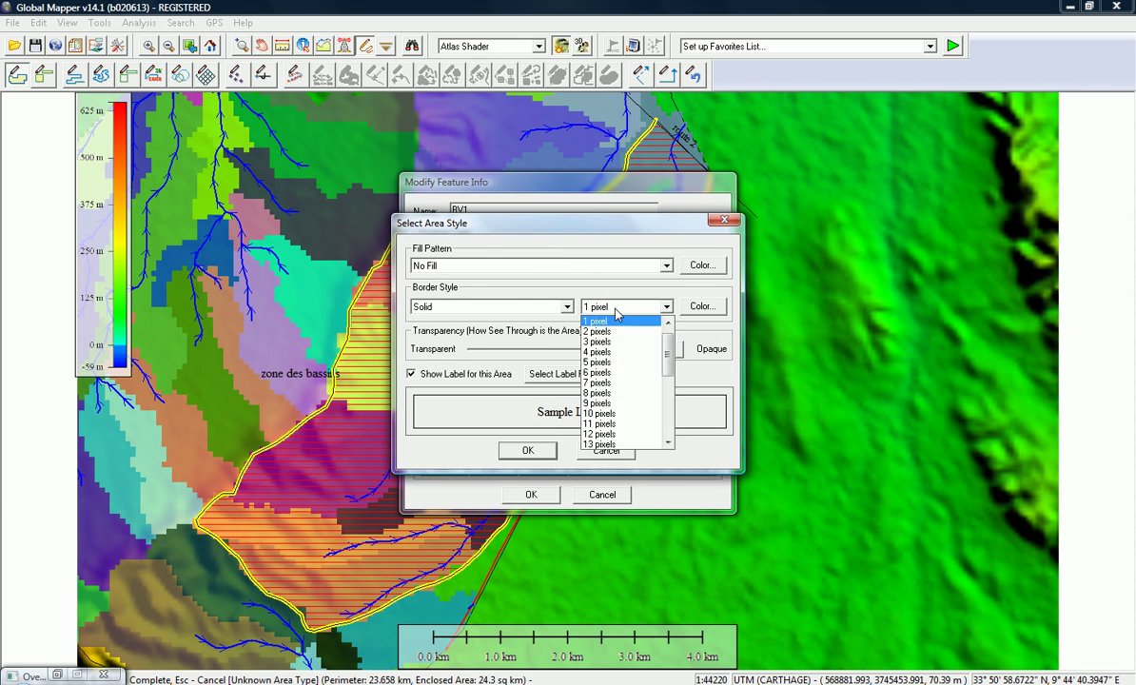
{"action": "left_click", "coordinate": [610, 356]}
{"action": "left_click", "coordinate": [695, 306]}
{"action": "left_click", "coordinate": [544, 276]}
{"action": "left_click", "coordinate": [543, 294]}
{"action": "left_click", "coordinate": [421, 455]}
{"action": "left_click", "coordinate": [529, 451]}
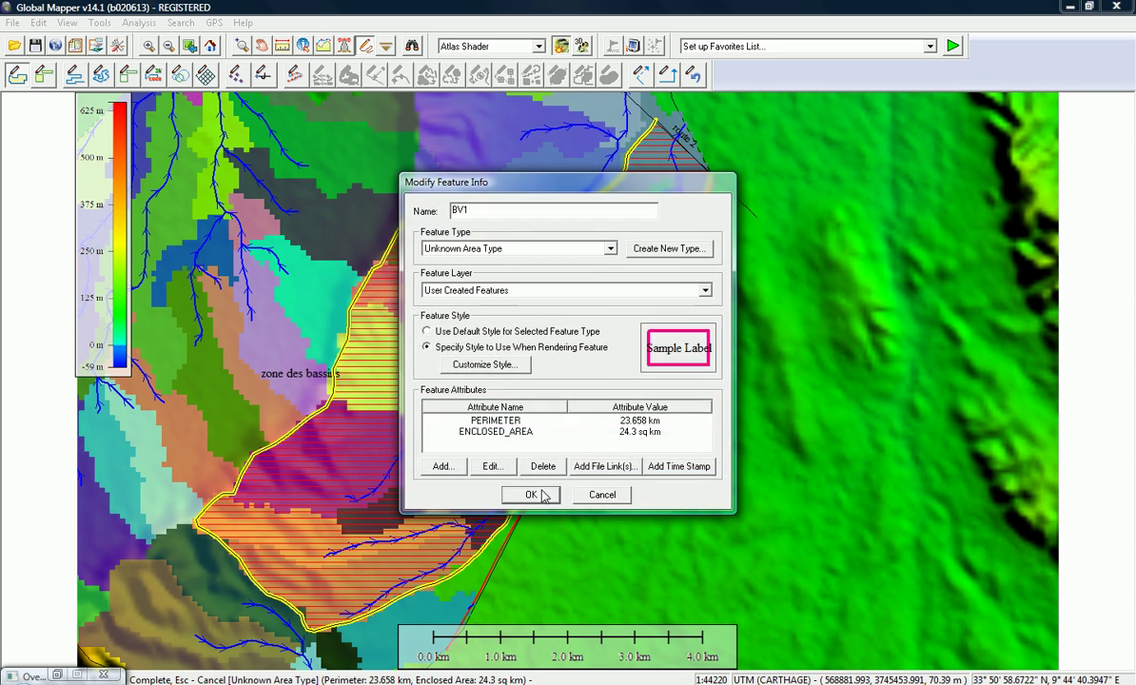
{"action": "left_click", "coordinate": [530, 494]}
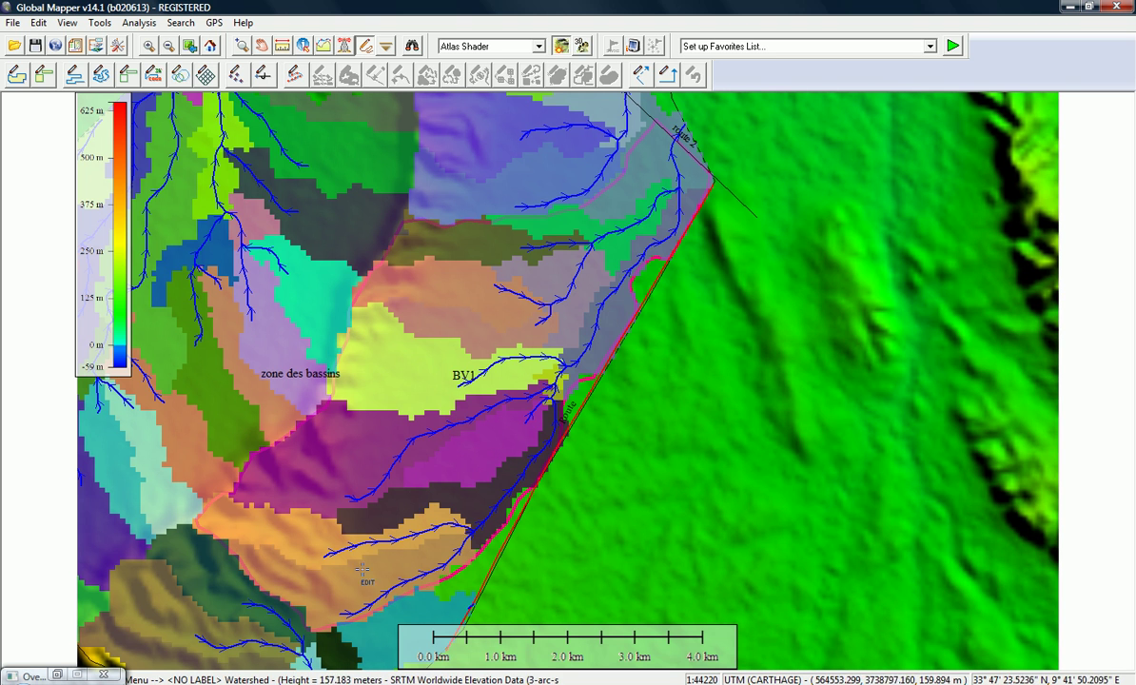
- Trace an area of about 6.2 sq km around the blue basins just north of BV1, closing it along route 2
{"action": "key", "text": "Up"}
{"action": "key", "text": "Up"}
{"action": "key", "text": "Up"}
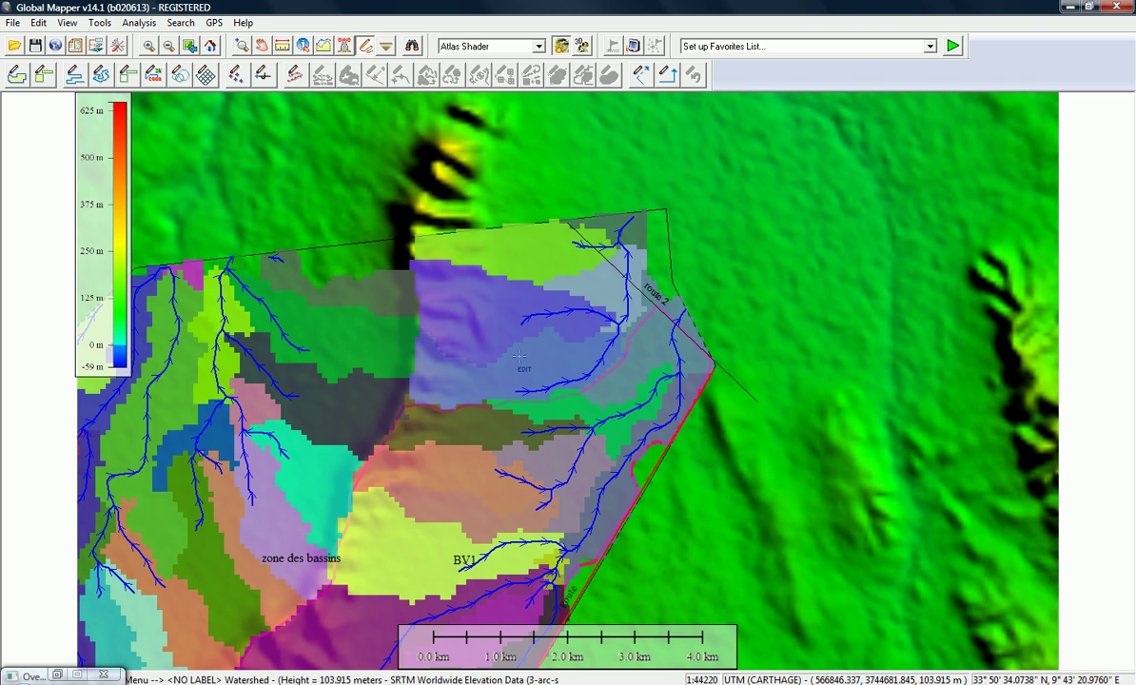
{"action": "left_click", "coordinate": [17, 74]}
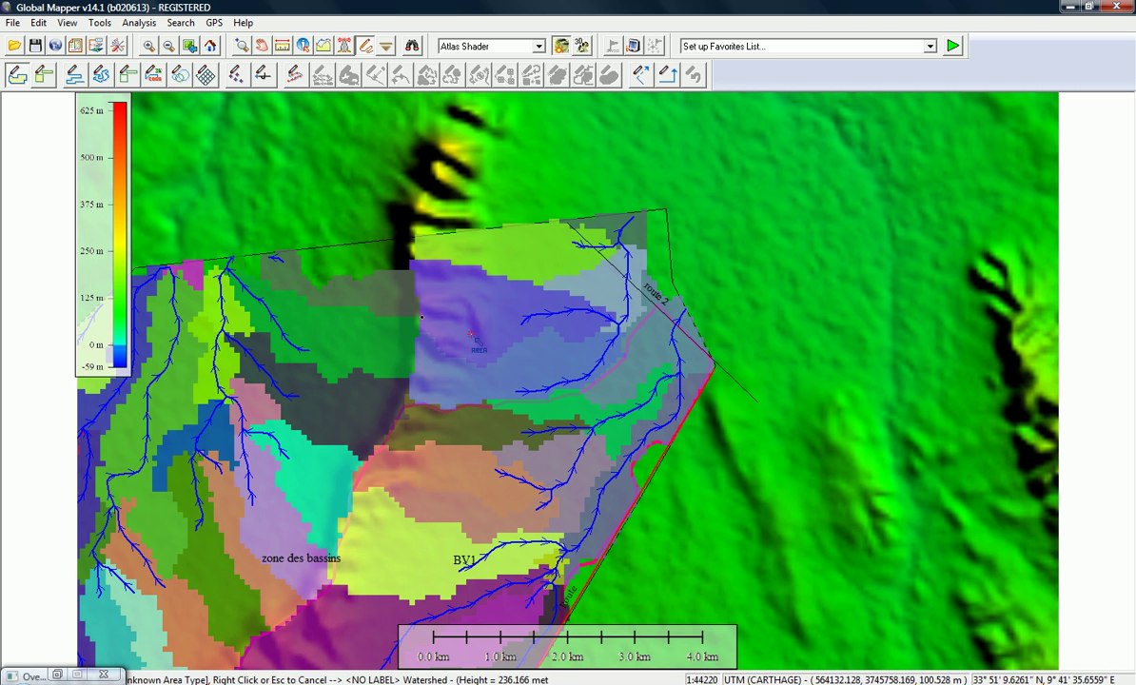
{"action": "left_click", "coordinate": [609, 258]}
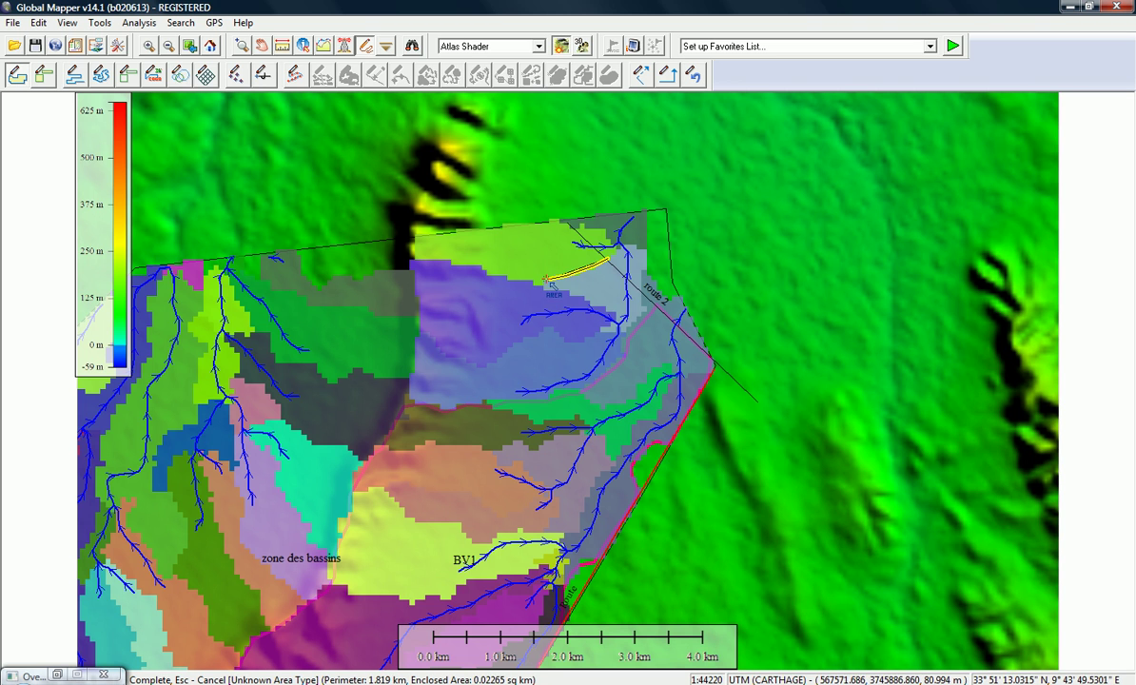
{"action": "mouse_move", "coordinate": [529, 280]}
{"action": "left_mouse_down"}
{"action": "mouse_move", "coordinate": [411, 270]}
{"action": "mouse_move", "coordinate": [409, 404]}
{"action": "mouse_move", "coordinate": [477, 411]}
{"action": "mouse_move", "coordinate": [609, 383]}
{"action": "mouse_move", "coordinate": [648, 299]}
{"action": "mouse_move", "coordinate": [609, 261]}
{"action": "left_mouse_up"}
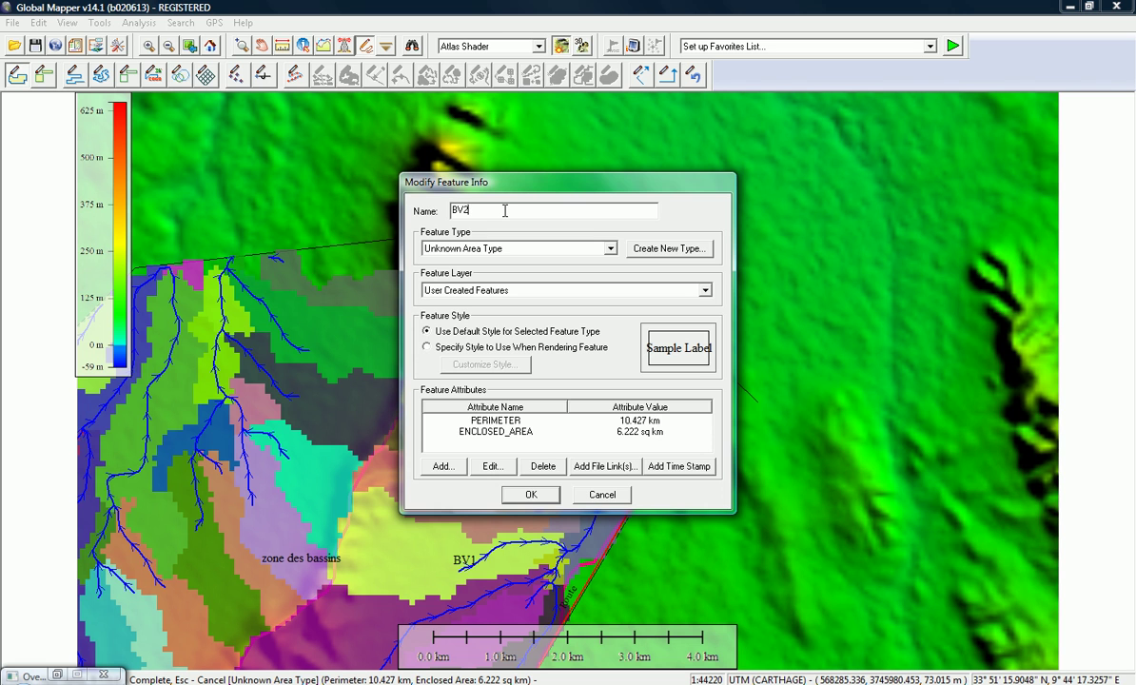
- Name the new area BV2 and give it a thicker solid border in the same bright pink as BV1
{"action": "left_click", "coordinate": [446, 350]}
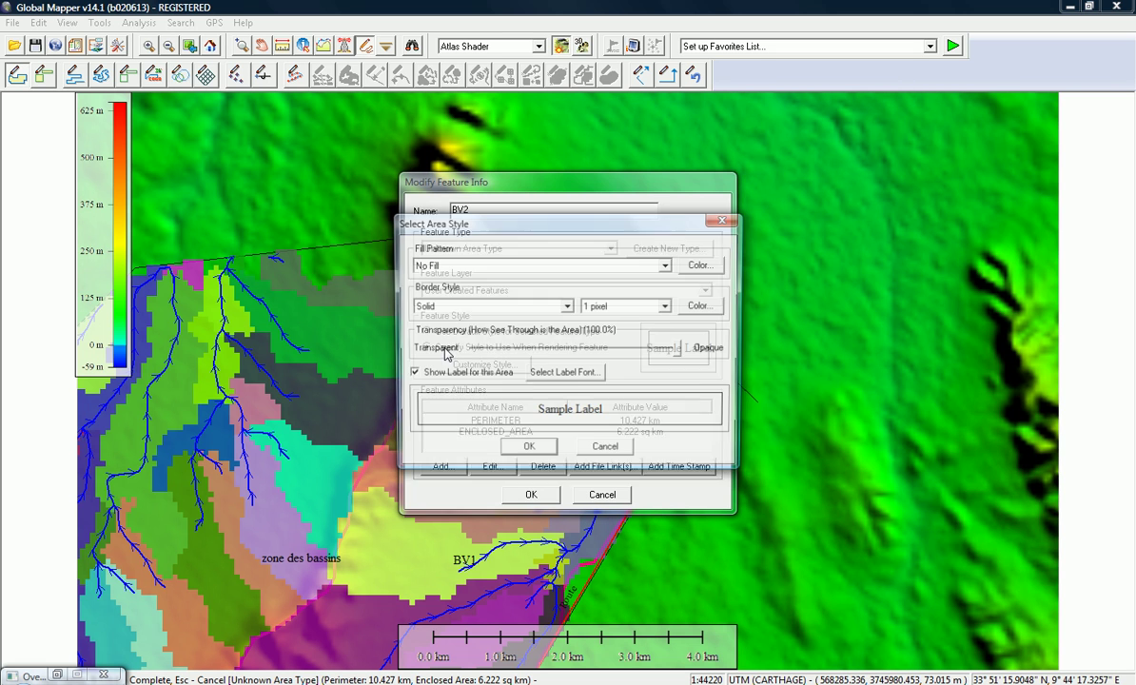
{"action": "left_click", "coordinate": [613, 304]}
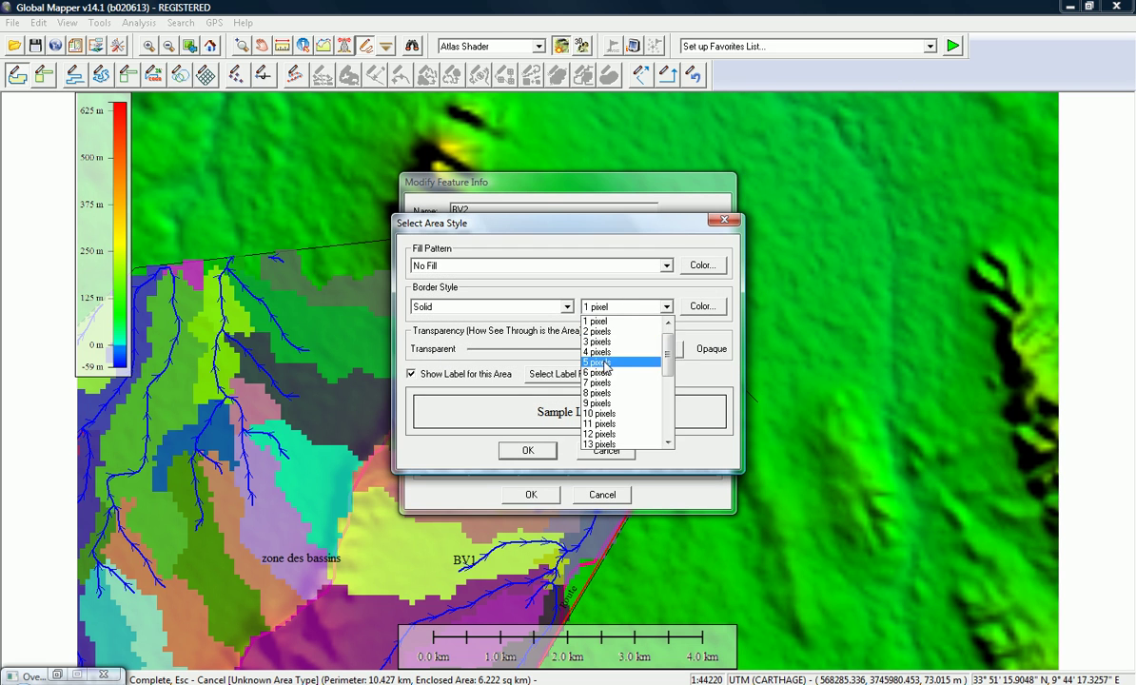
{"action": "left_click", "coordinate": [599, 354]}
{"action": "left_click", "coordinate": [702, 306]}
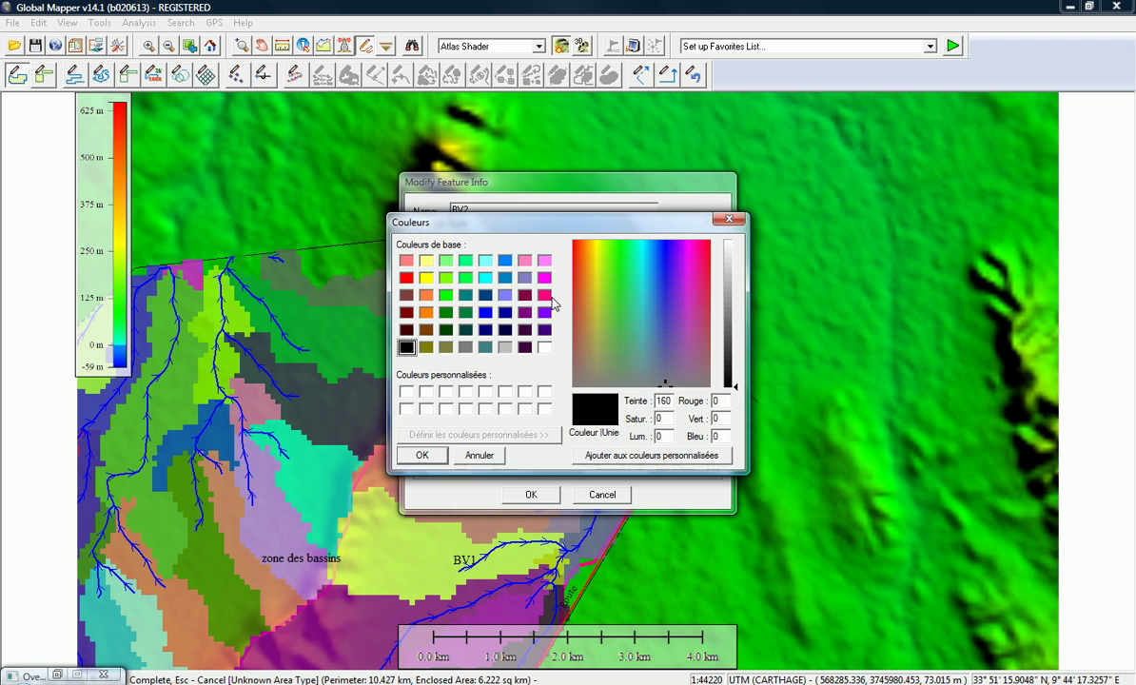
{"action": "left_click", "coordinate": [545, 295]}
{"action": "left_click", "coordinate": [422, 455]}
{"action": "left_click", "coordinate": [529, 452]}
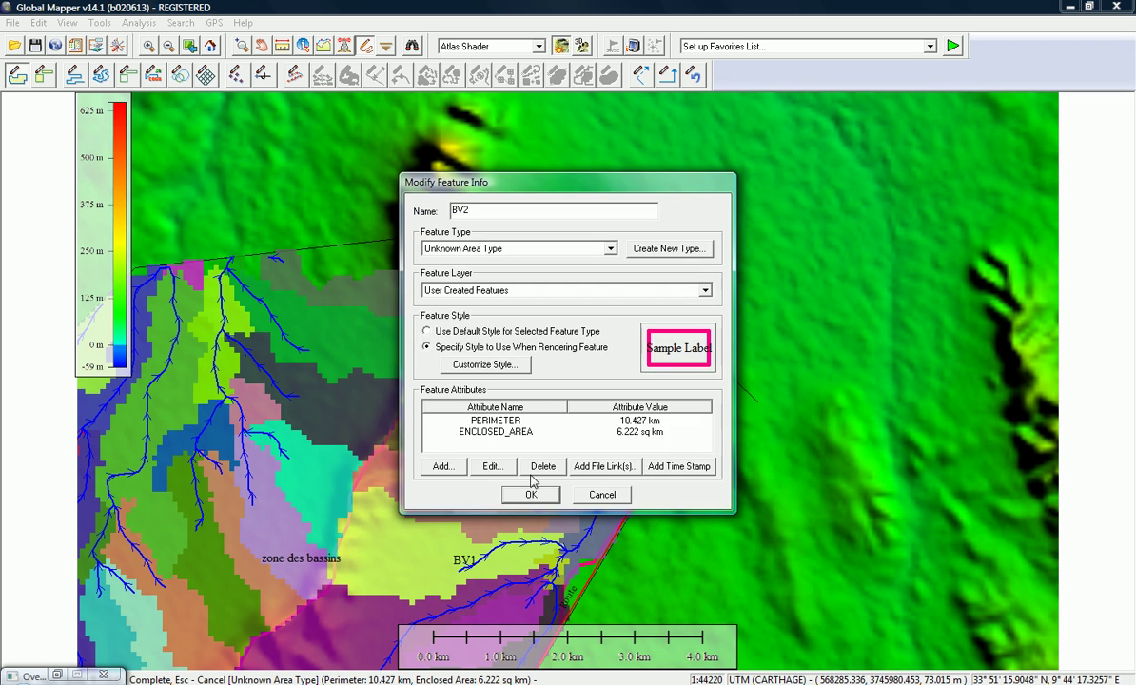
{"action": "left_click", "coordinate": [531, 495]}
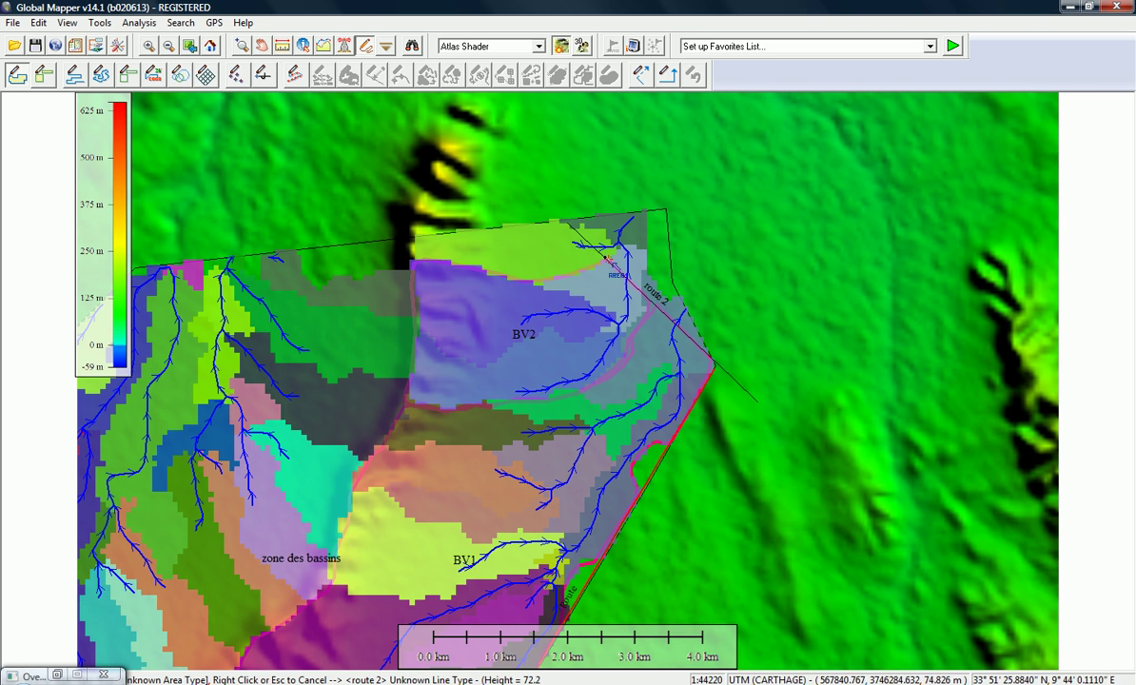
- Trace the light green basin north of BV2 as an area of about 1.66 sq km named BV3 with a 4-pixel bright pink border
{"action": "mouse_move", "coordinate": [603, 263]}
{"action": "left_mouse_down"}
{"action": "mouse_move", "coordinate": [533, 218]}
{"action": "mouse_move", "coordinate": [499, 231]}
{"action": "mouse_move", "coordinate": [418, 218]}
{"action": "mouse_move", "coordinate": [395, 233]}
{"action": "mouse_move", "coordinate": [482, 270]}
{"action": "mouse_move", "coordinate": [590, 269]}
{"action": "left_mouse_up"}
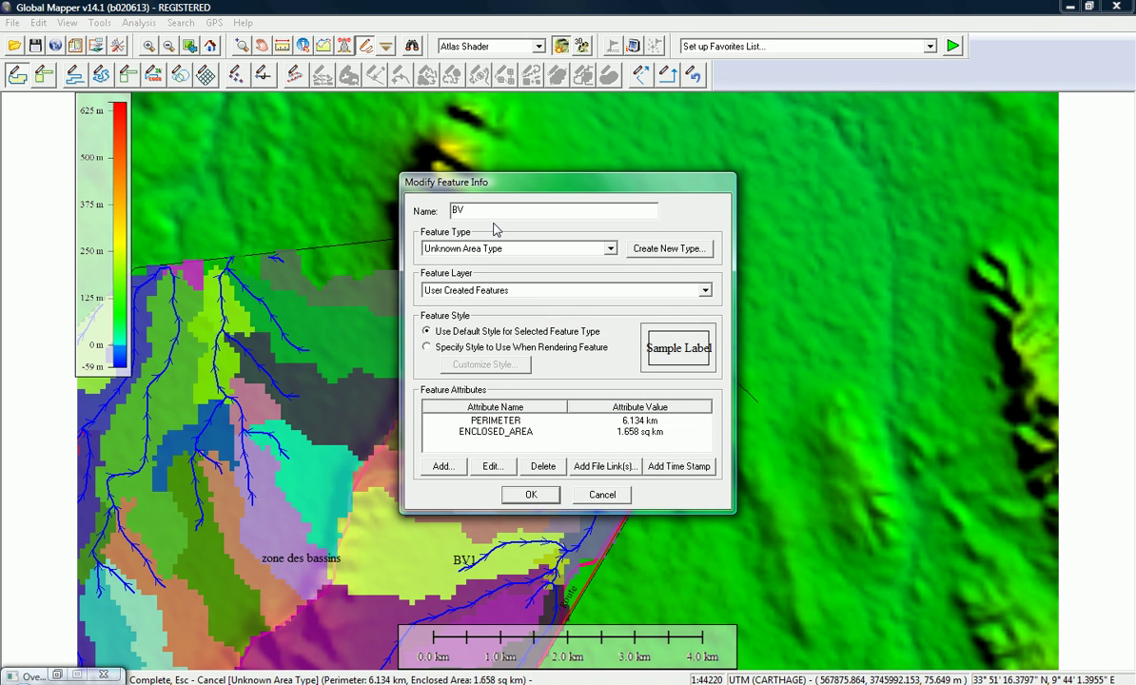
{"action": "left_click", "coordinate": [459, 347]}
{"action": "left_click", "coordinate": [485, 364]}
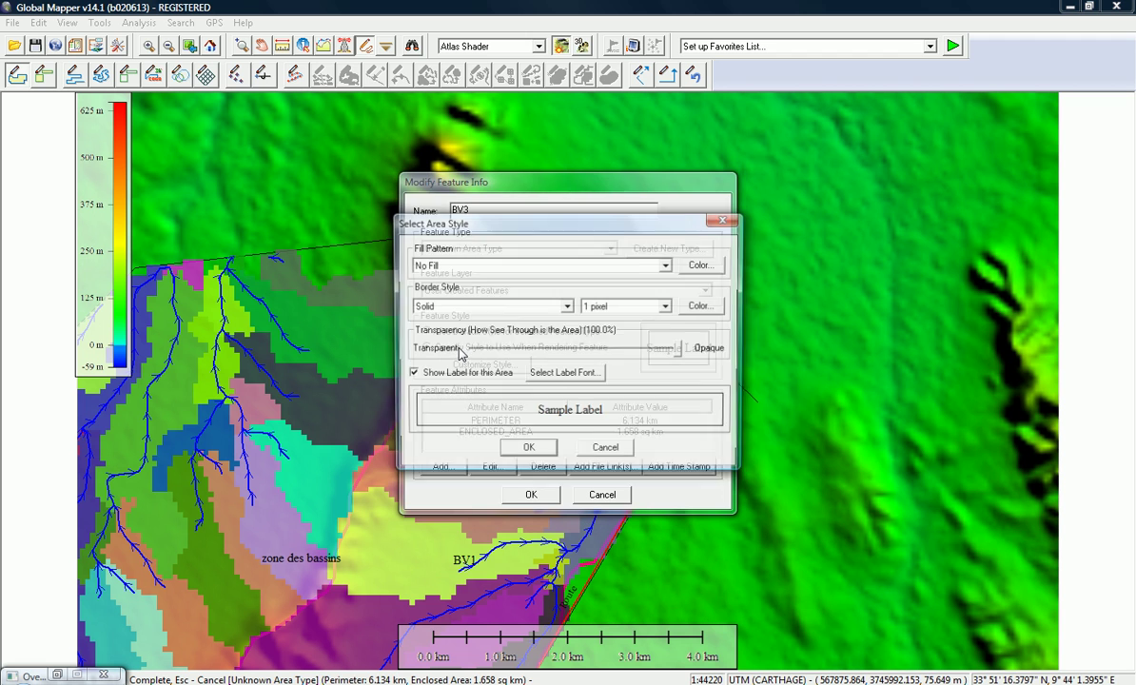
{"action": "left_click", "coordinate": [623, 306]}
{"action": "left_click", "coordinate": [598, 341]}
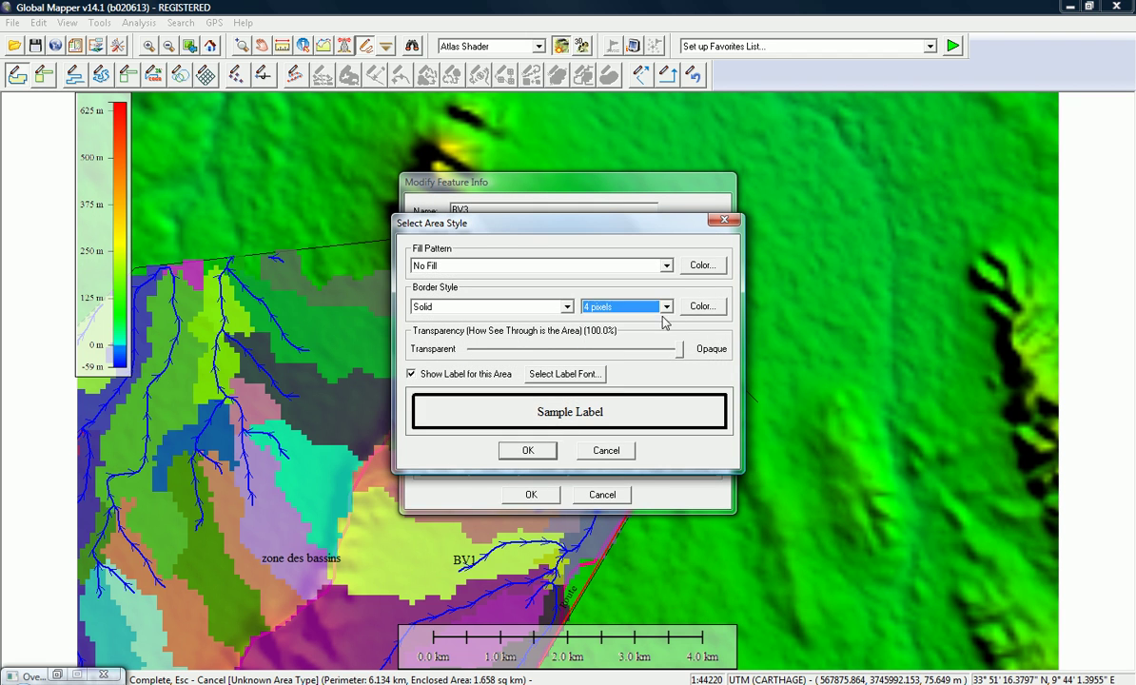
{"action": "left_click", "coordinate": [702, 306]}
{"action": "left_click", "coordinate": [544, 294]}
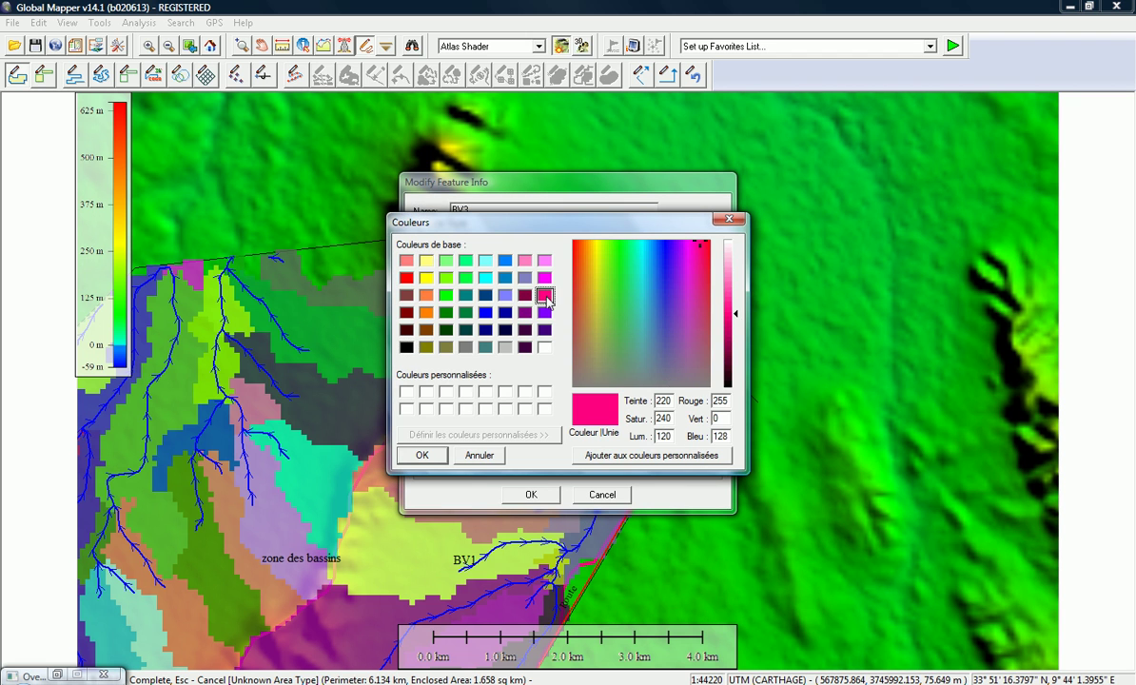
{"action": "left_click", "coordinate": [422, 456]}
{"action": "left_click", "coordinate": [528, 450]}
{"action": "left_click", "coordinate": [531, 494]}
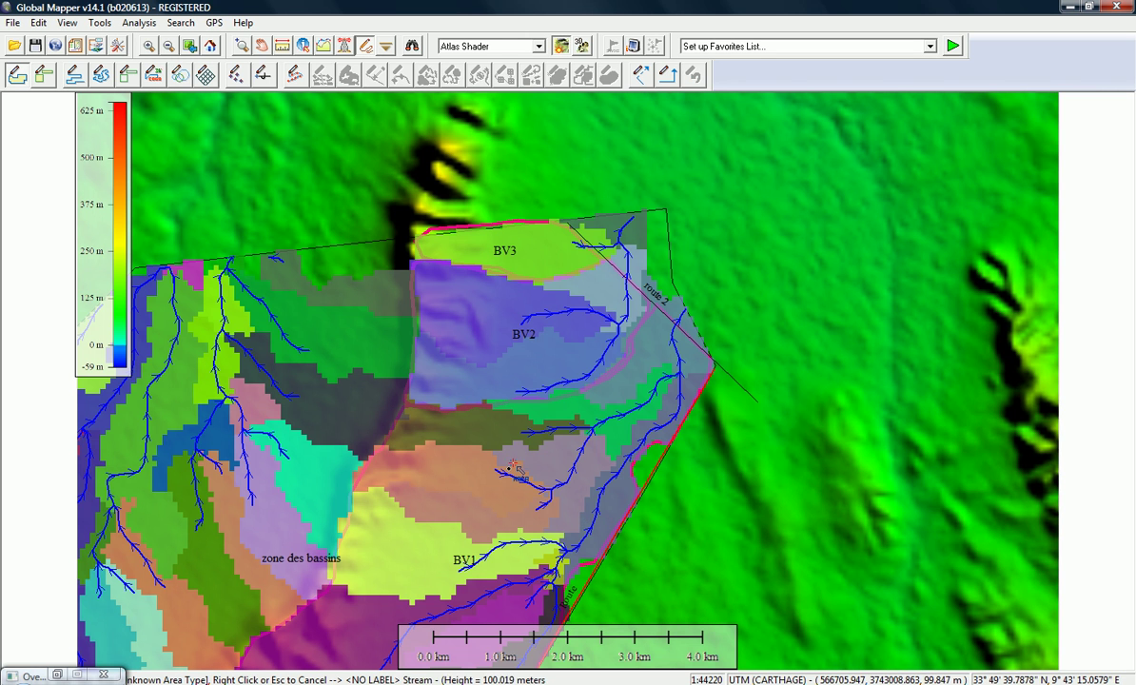
- Hide the Bassins versants de la région (Watershed Areas) overlay and minimize the Overlay Control Center
{"action": "left_click_drag", "start_coordinate": [698, 530], "coordinate": [695, 420]}
{"action": "scroll", "coordinate": [695, 423], "scroll_direction": "down", "scroll_amount": 1}
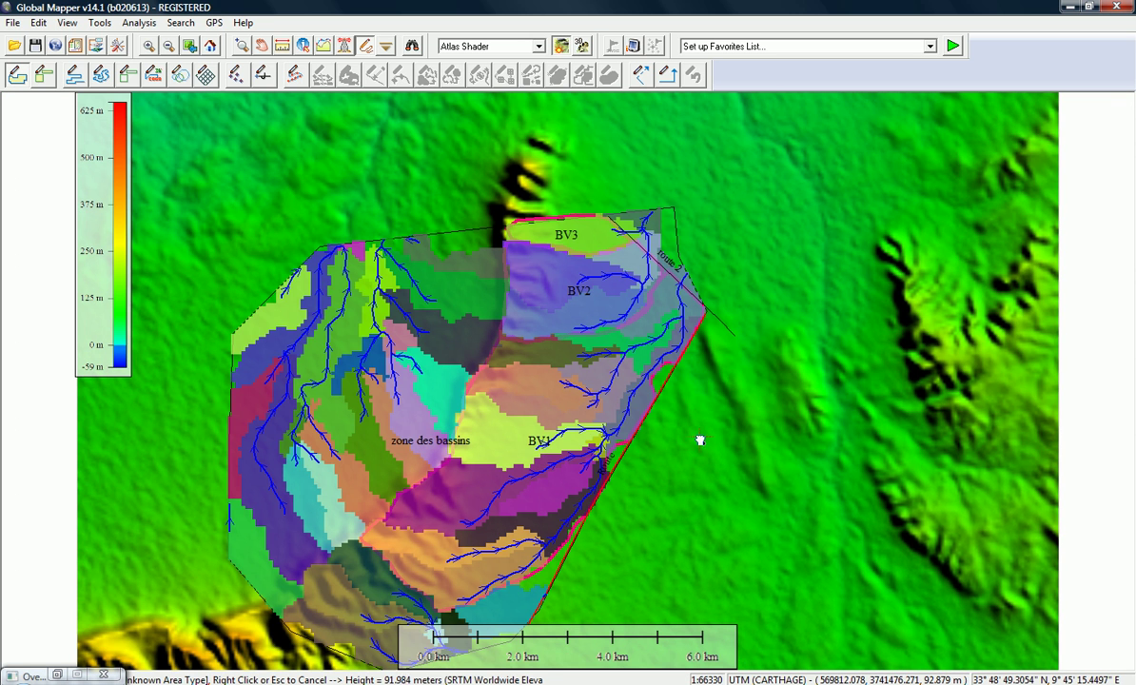
{"action": "left_click_drag", "start_coordinate": [698, 439], "coordinate": [669, 370]}
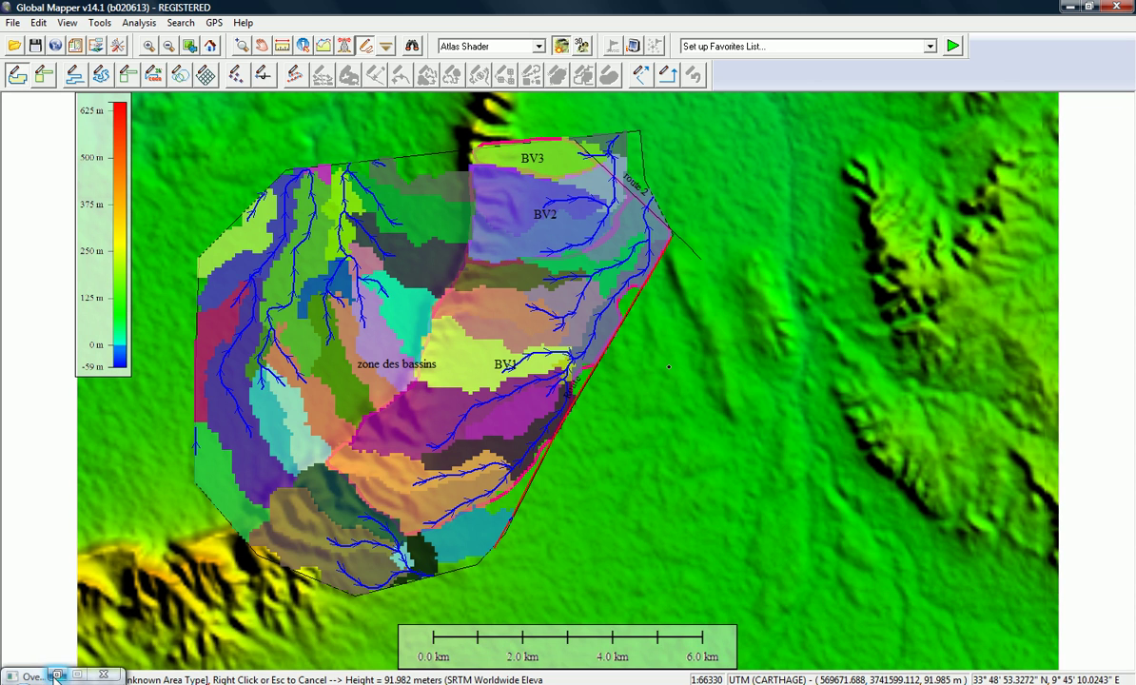
{"action": "double_click", "coordinate": [46, 677]}
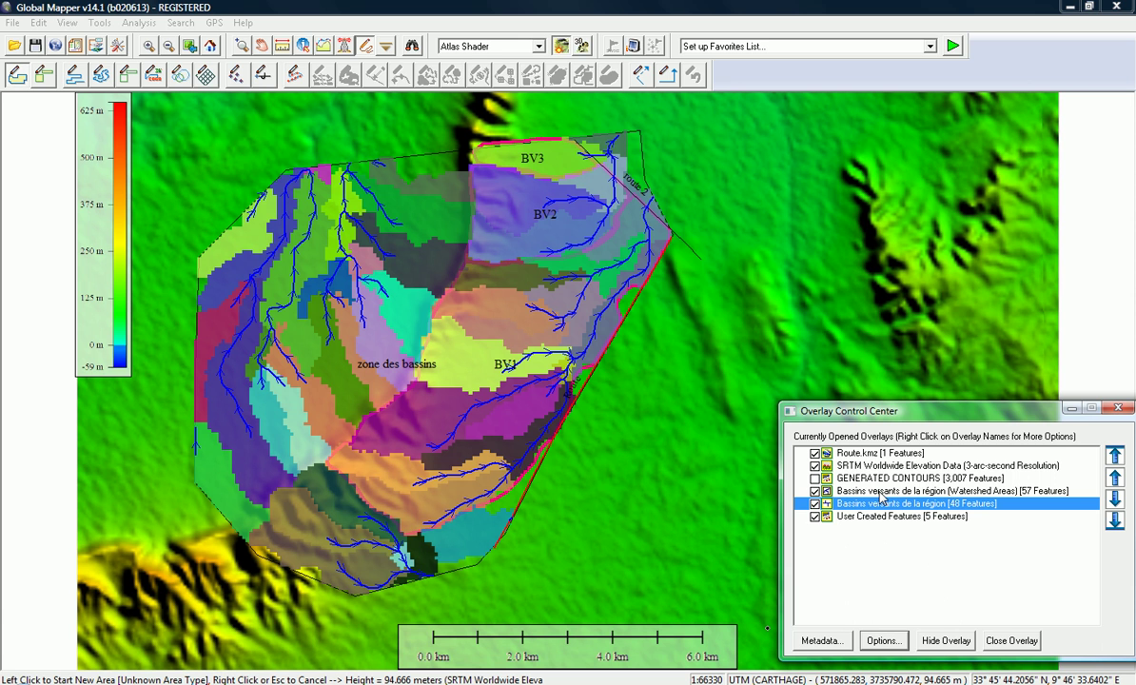
{"action": "left_click", "coordinate": [814, 492]}
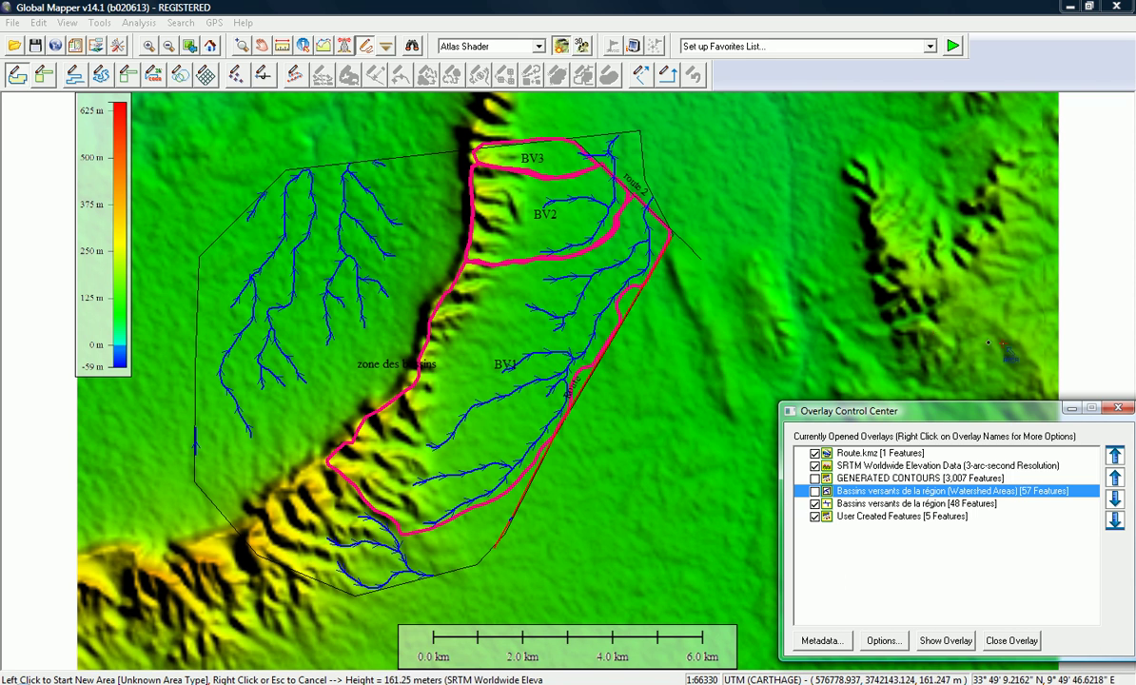
{"action": "left_click", "coordinate": [1072, 408]}
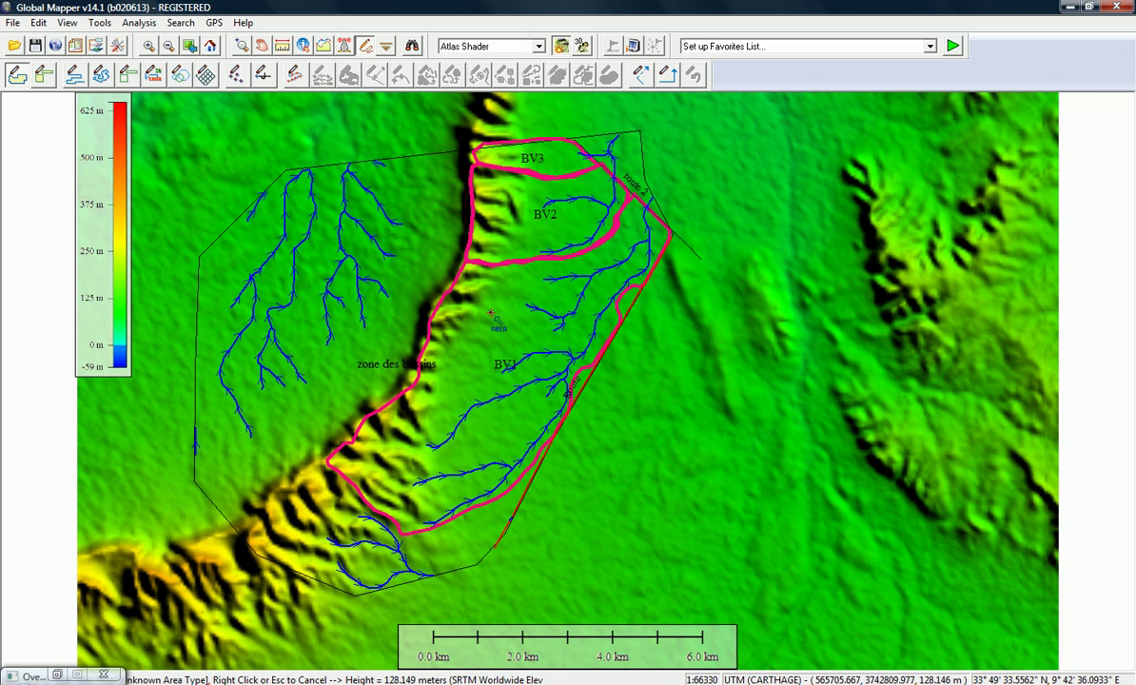
- Leave area drawing and select the BV1 and BV2 areas in turn to check their outlines
{"action": "key", "text": "Escape"}
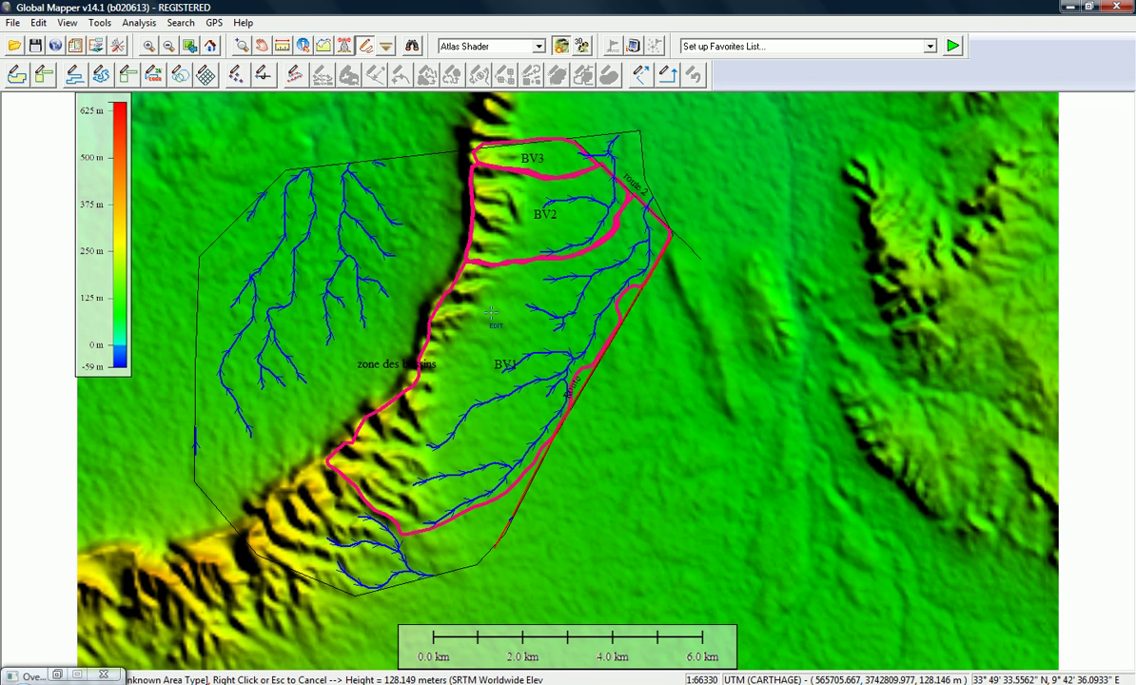
{"action": "left_click", "coordinate": [494, 318]}
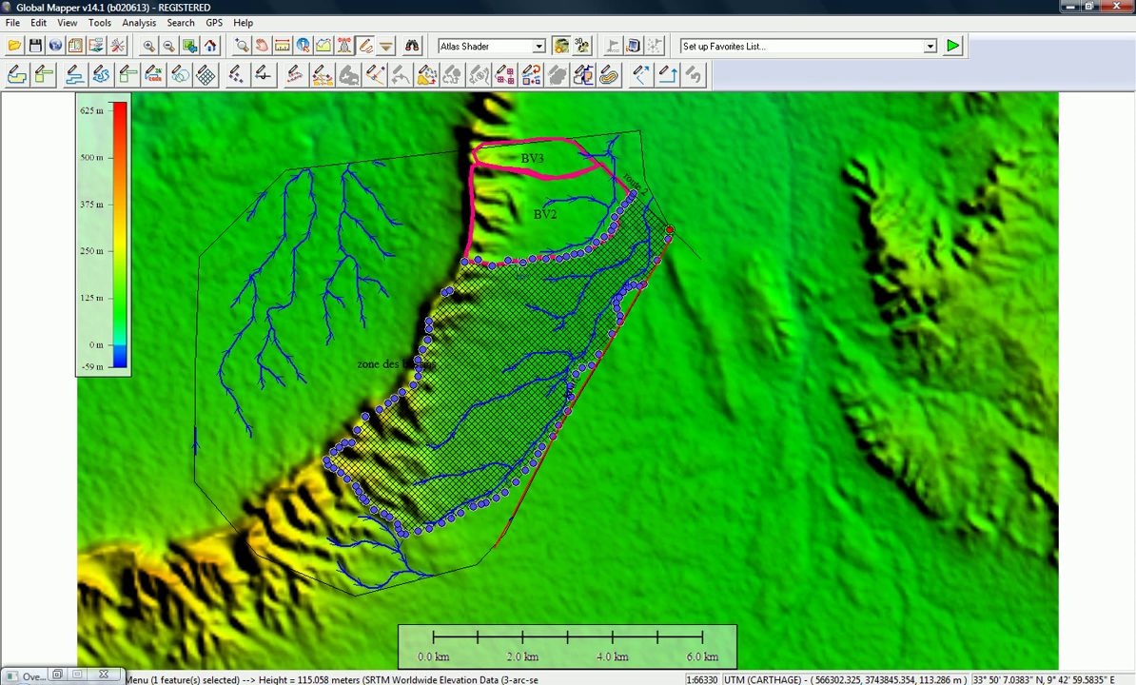
{"action": "left_click", "coordinate": [522, 230]}
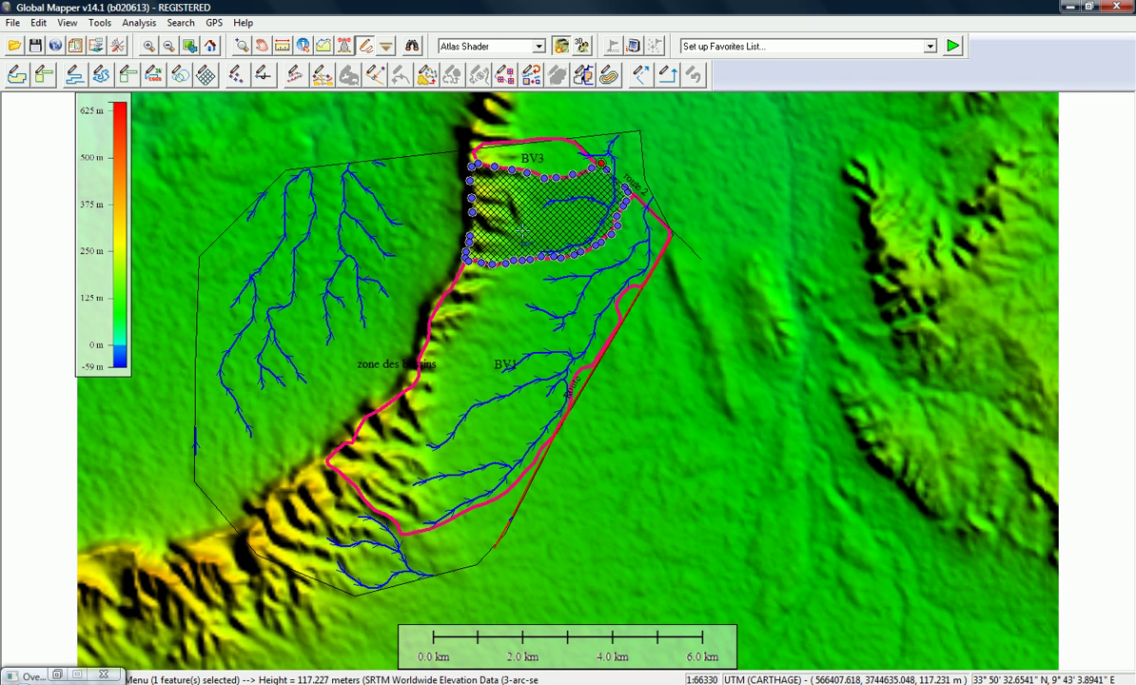
{"action": "left_click", "coordinate": [522, 230]}
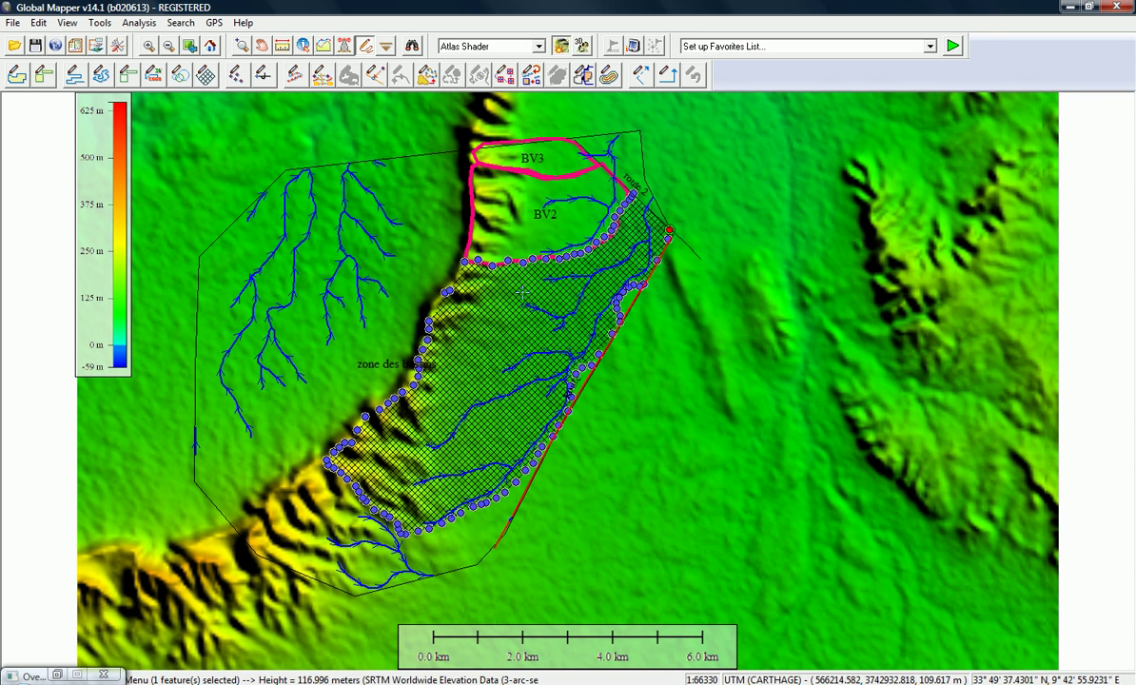
- Add BV2 and BV3 to the selection with BV1 and calculate elevation and slope statistics for all three areas
{"action": "left_click", "coordinate": [539, 195], "text": "ctrl"}
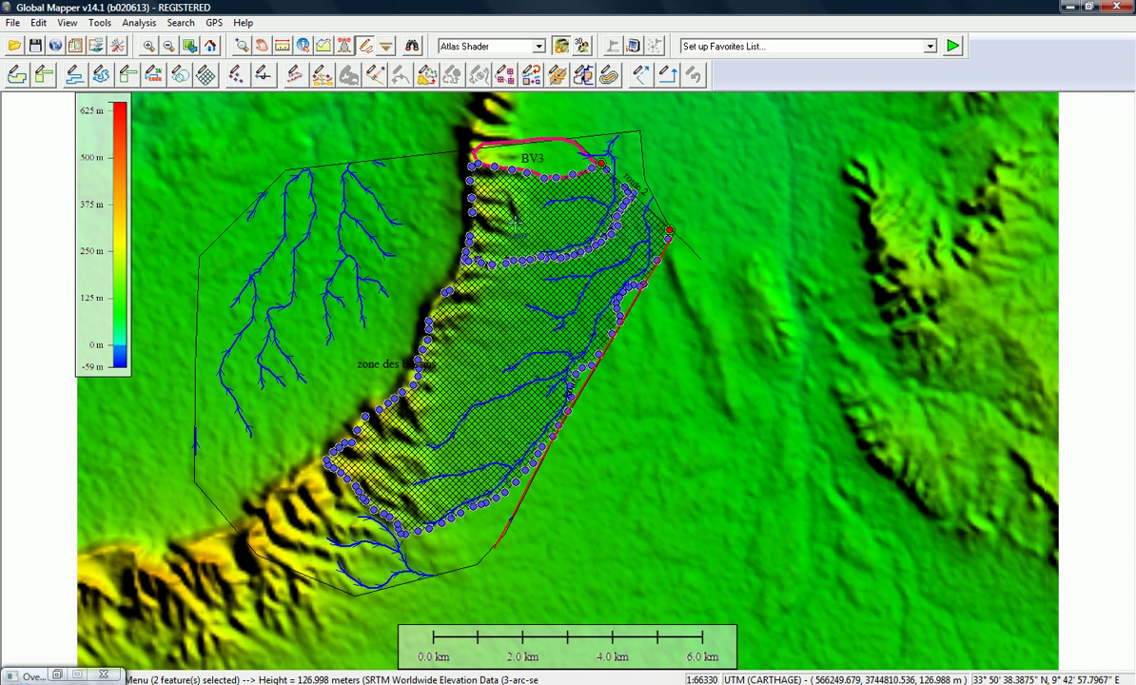
{"action": "left_click", "coordinate": [560, 155], "text": "ctrl"}
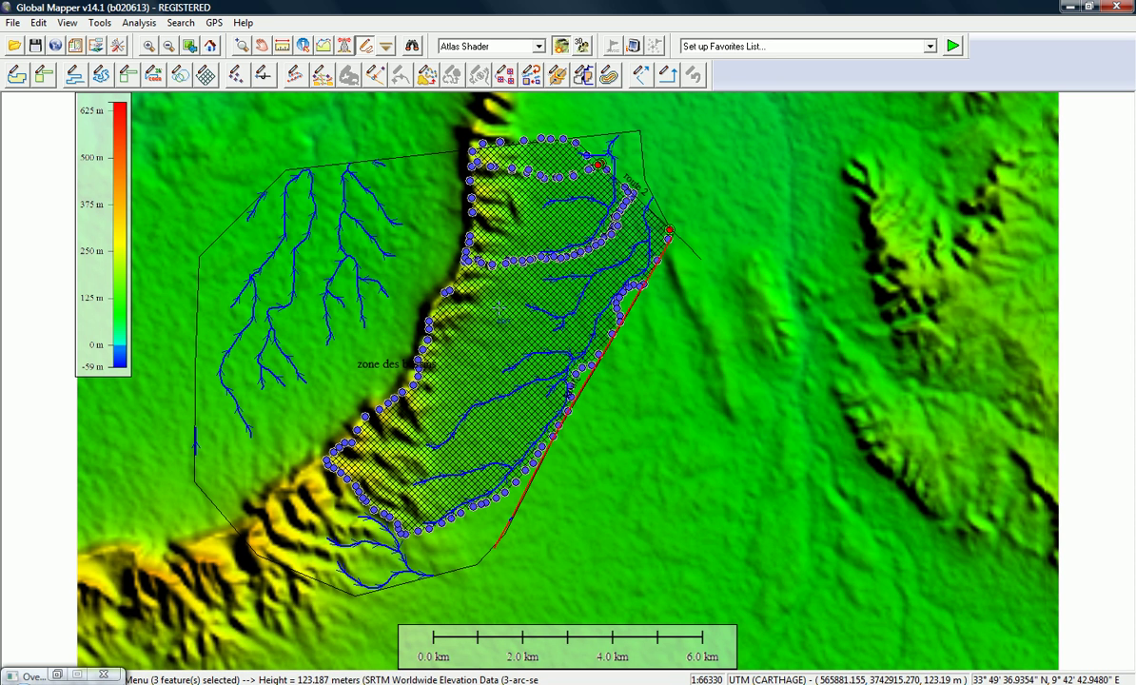
{"action": "right_click", "coordinate": [560, 220]}
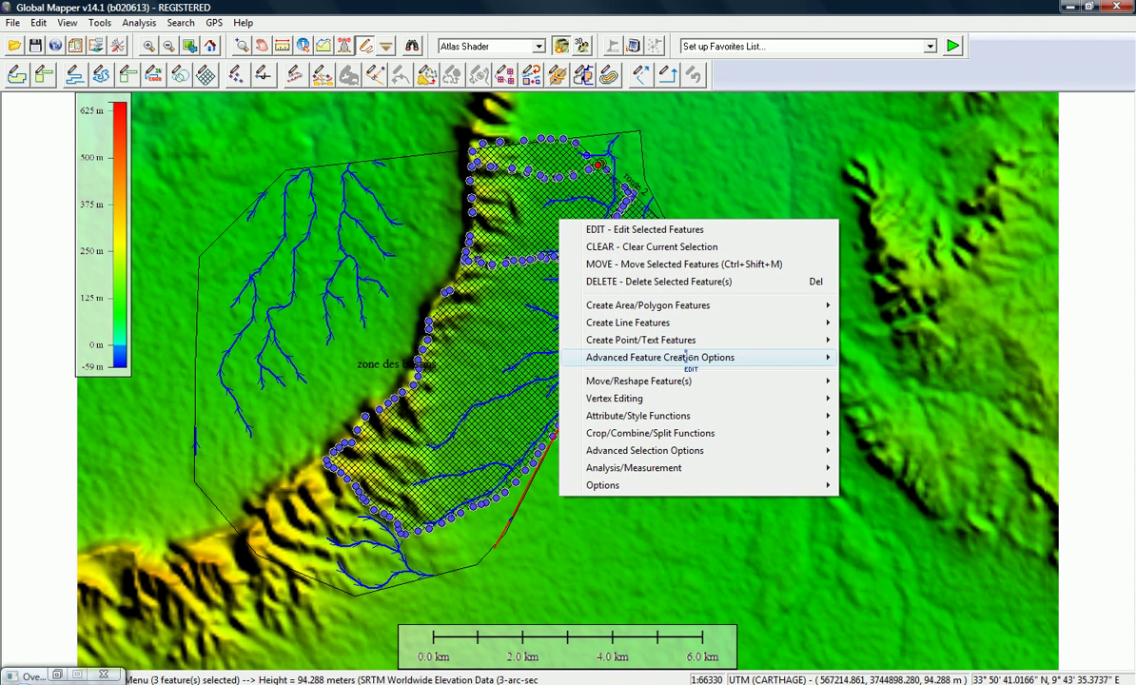
{"action": "mouse_move", "coordinate": [690, 416]}
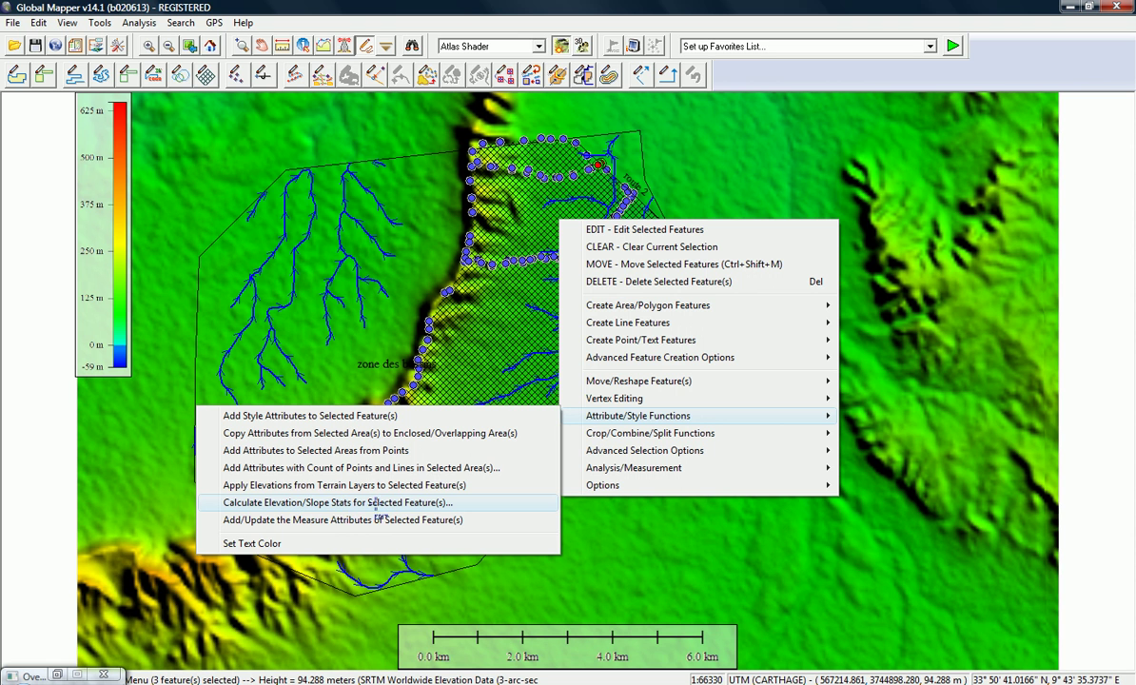
{"action": "left_click", "coordinate": [407, 503]}
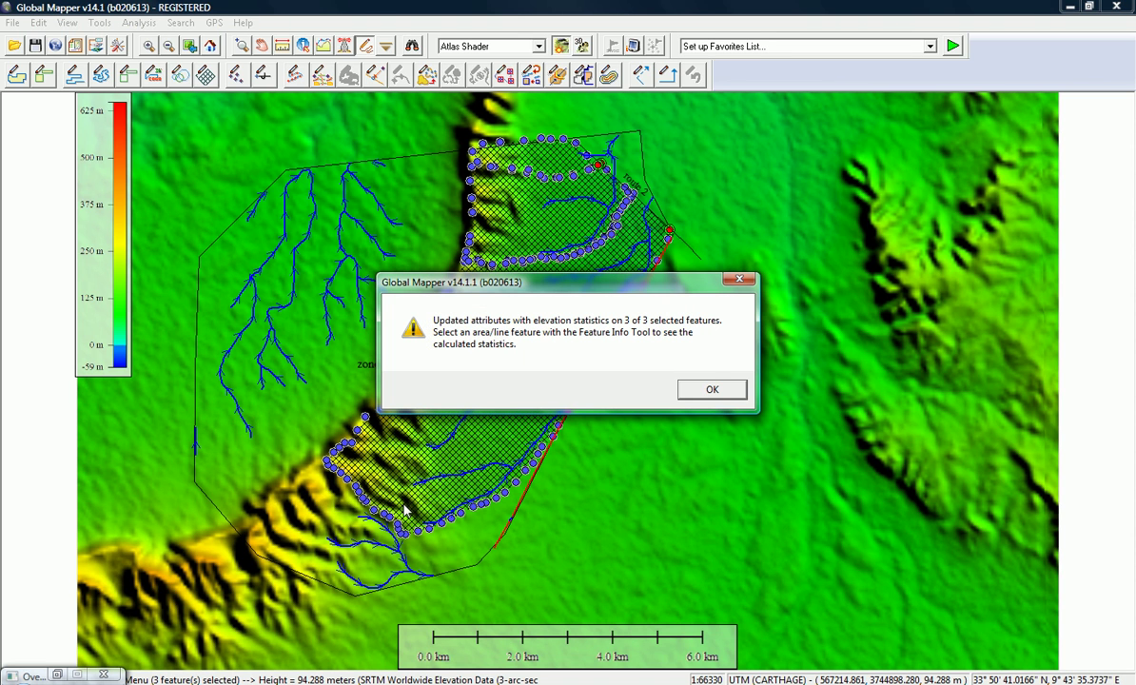
{"action": "left_click", "coordinate": [712, 389]}
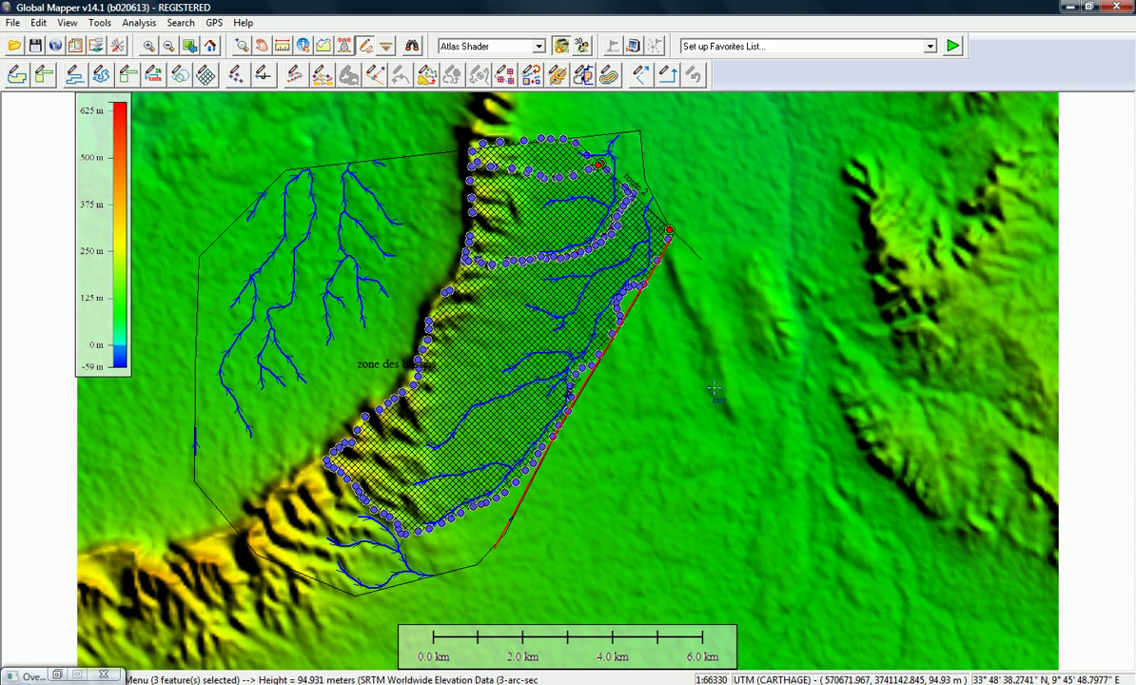
- Display the feature measurements of the three selected basins and review their area, perimeter, elevation and slope columns
{"action": "right_click", "coordinate": [512, 215]}
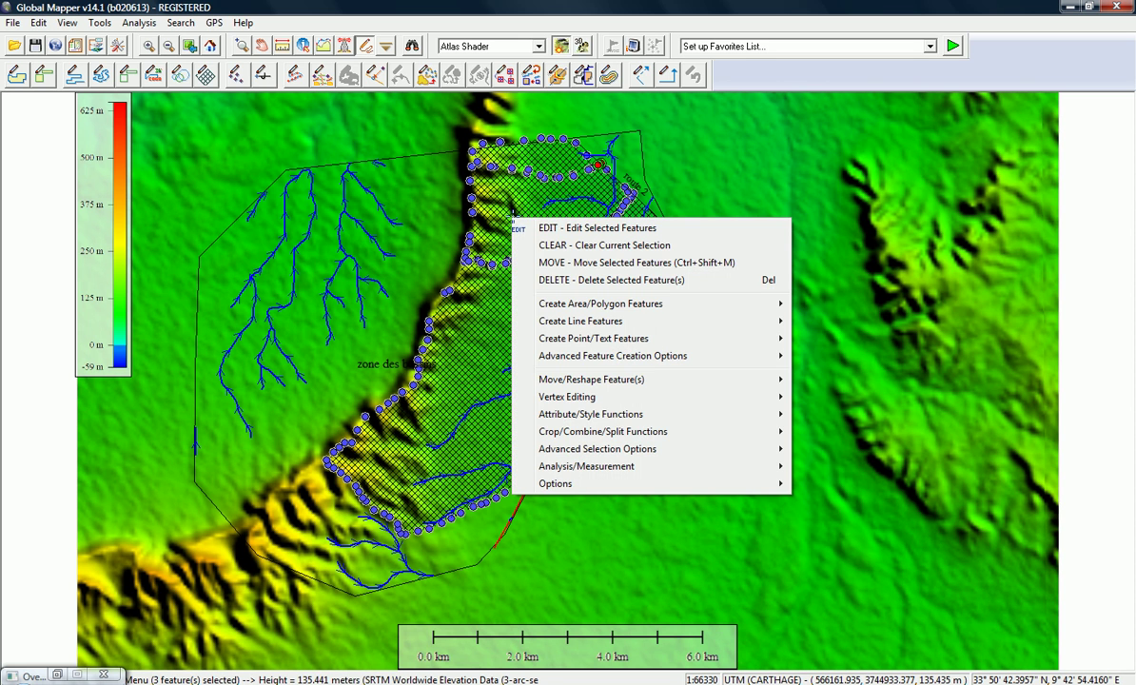
{"action": "mouse_move", "coordinate": [582, 466]}
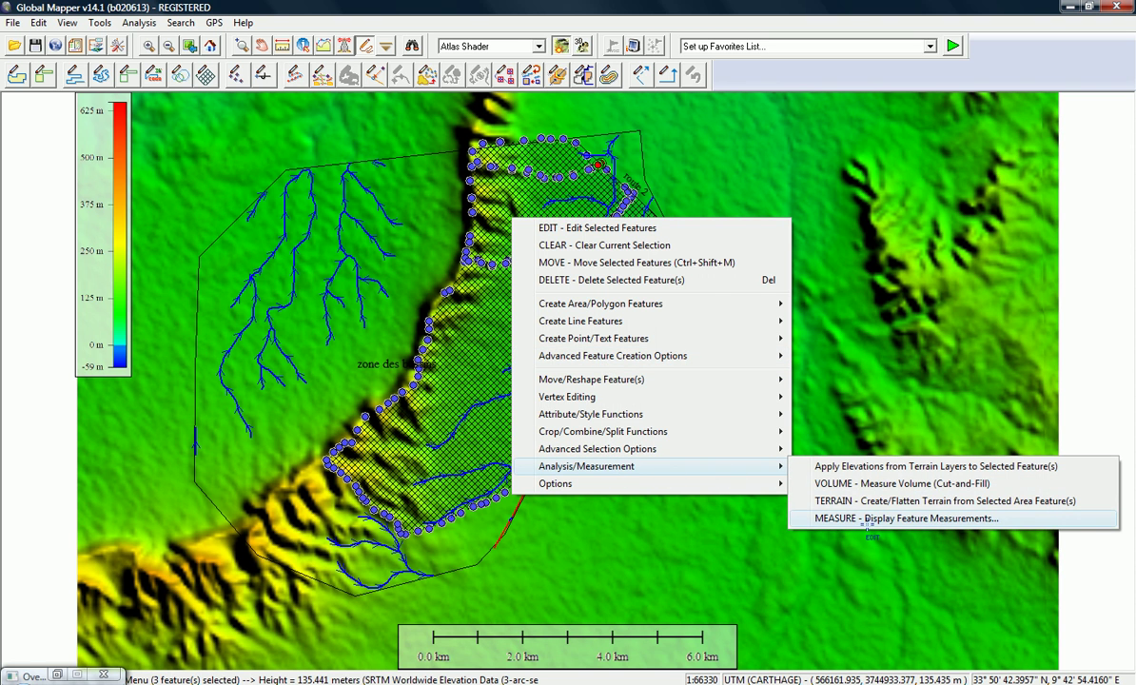
{"action": "left_click", "coordinate": [941, 518]}
{"action": "left_click_drag", "start_coordinate": [678, 67], "coordinate": [707, 79]}
{"action": "left_click_drag", "start_coordinate": [33, 266], "coordinate": [172, 267]}
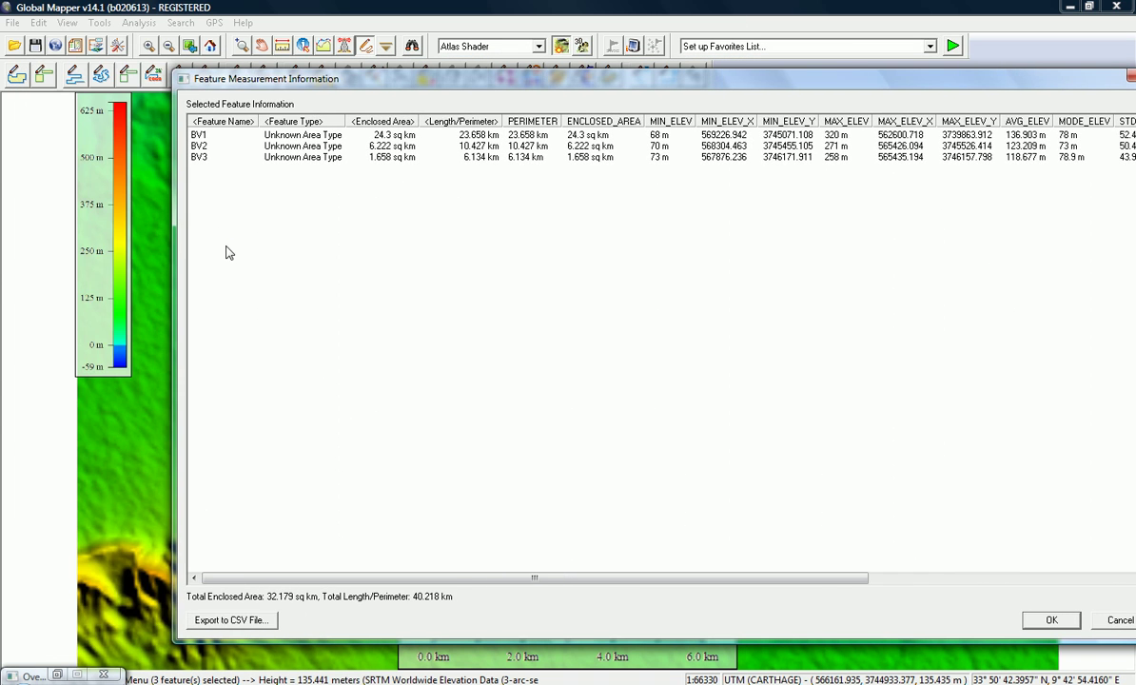
{"action": "left_click_drag", "start_coordinate": [575, 73], "coordinate": [481, 63]}
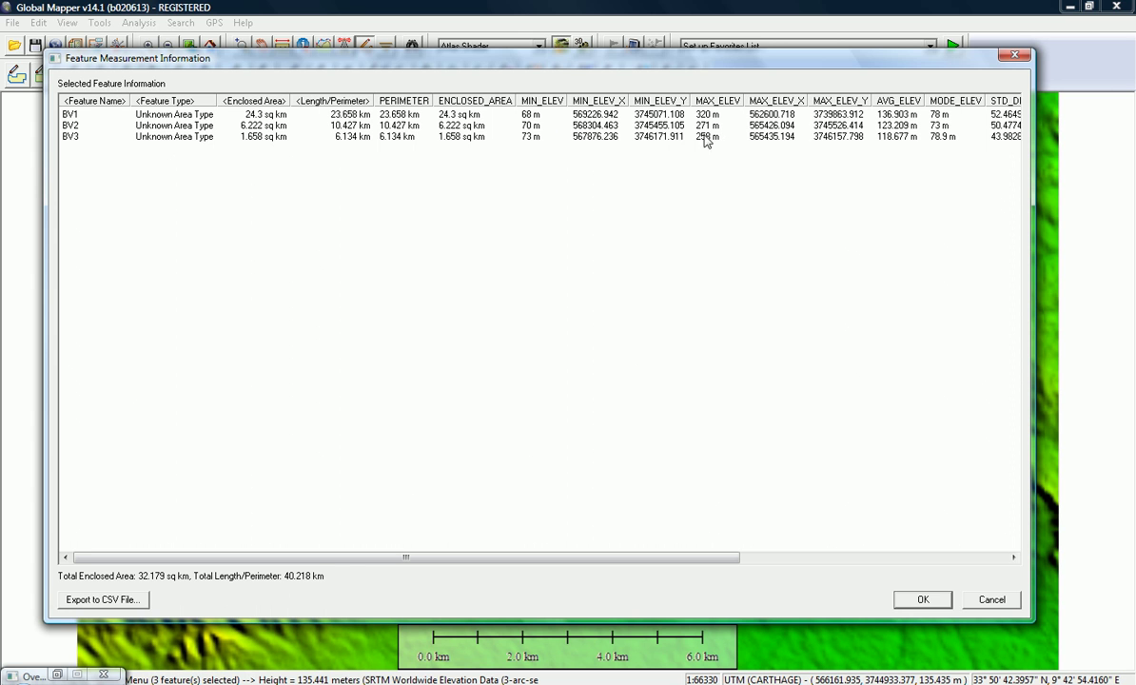
{"action": "left_click_drag", "start_coordinate": [713, 556], "coordinate": [982, 567]}
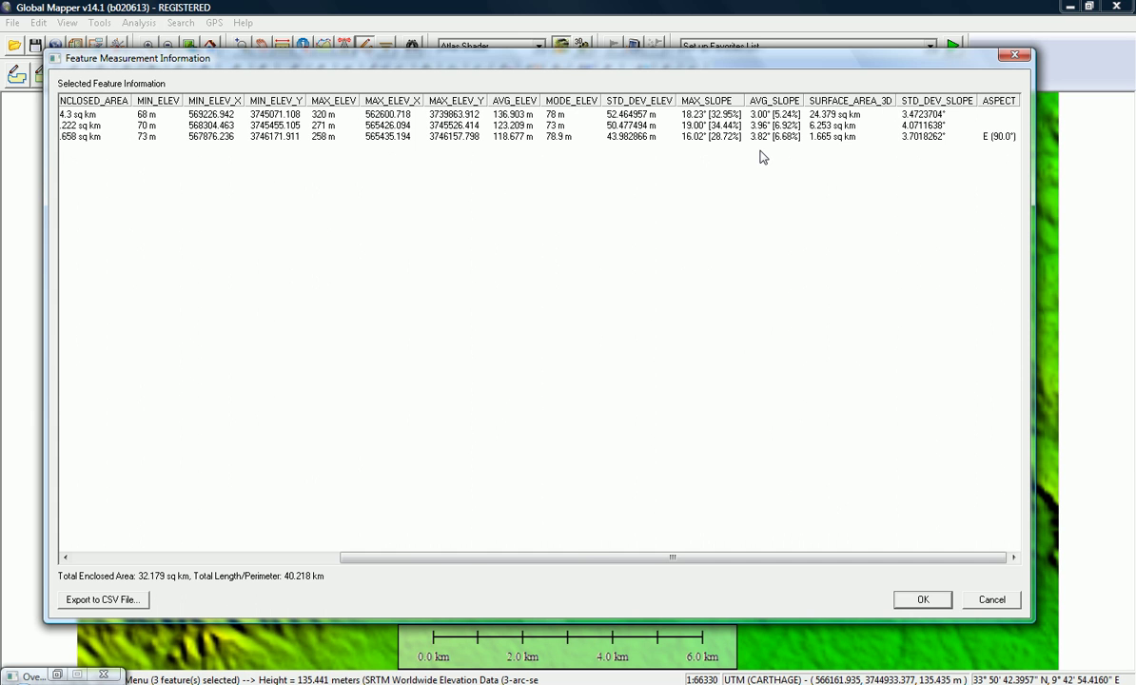
{"action": "left_click_drag", "start_coordinate": [575, 556], "coordinate": [309, 561]}
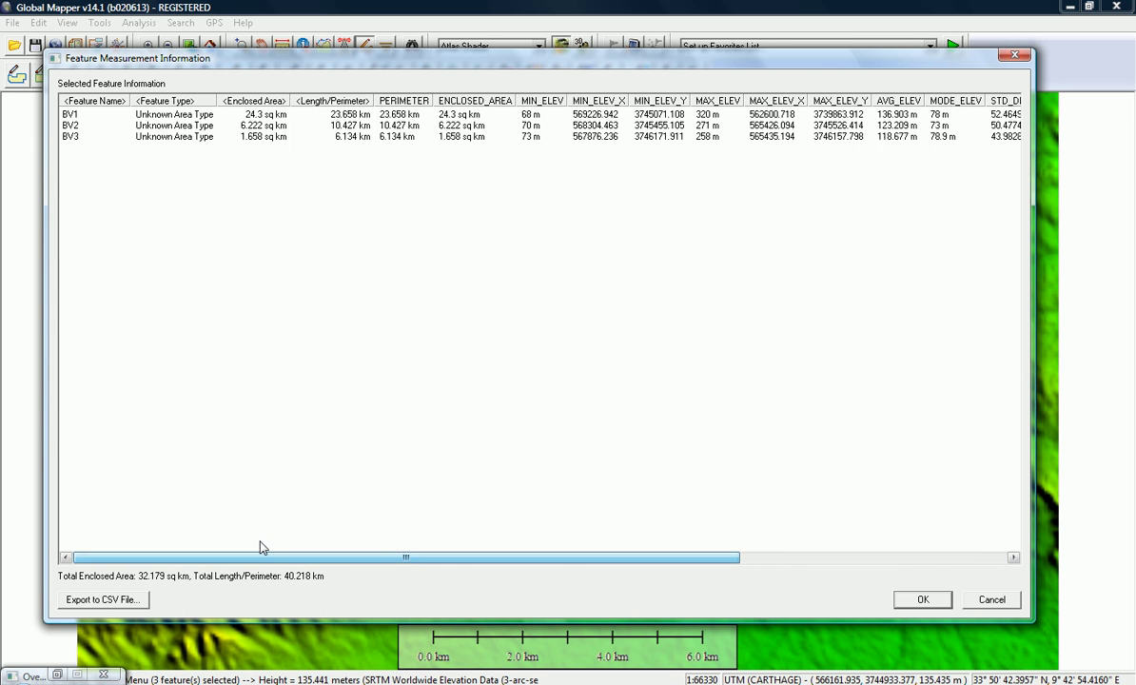
- Export the measurement table as a CSV file named "caractéristiques physiques" in the Formation BV folder on the desktop
{"action": "left_click", "coordinate": [78, 600]}
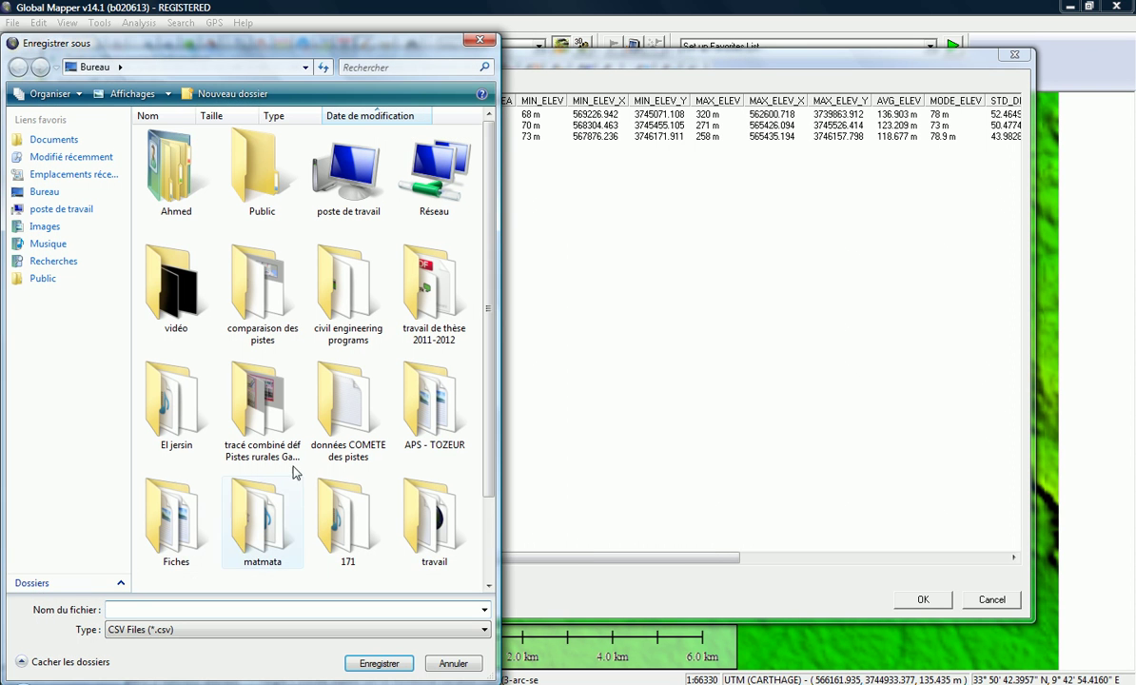
{"action": "scroll", "coordinate": [480, 447], "scroll_direction": "down", "scroll_amount": 1}
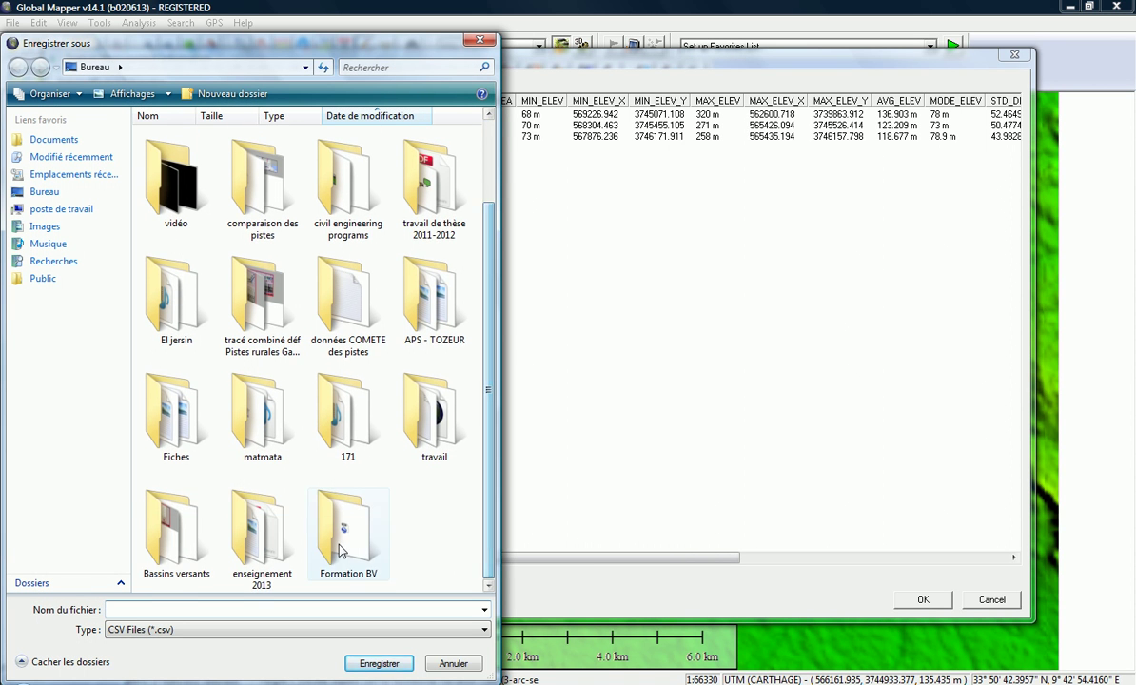
{"action": "double_click", "coordinate": [318, 511]}
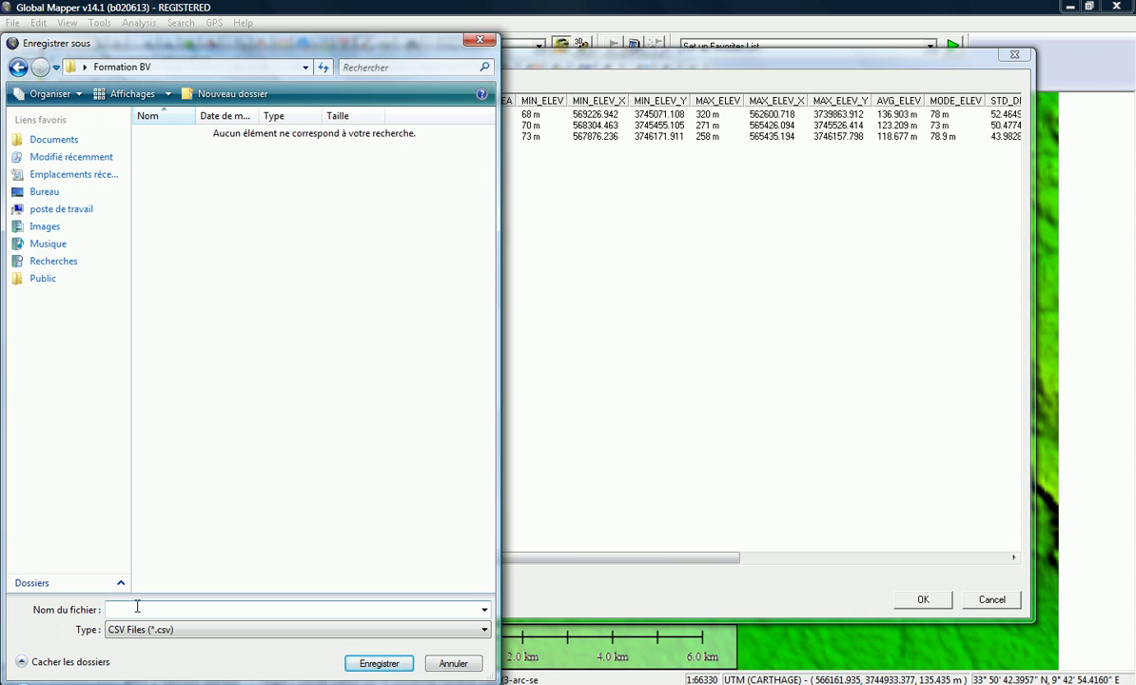
{"action": "type", "text": "caractéristiques physiques"}
{"action": "left_click", "coordinate": [379, 663]}
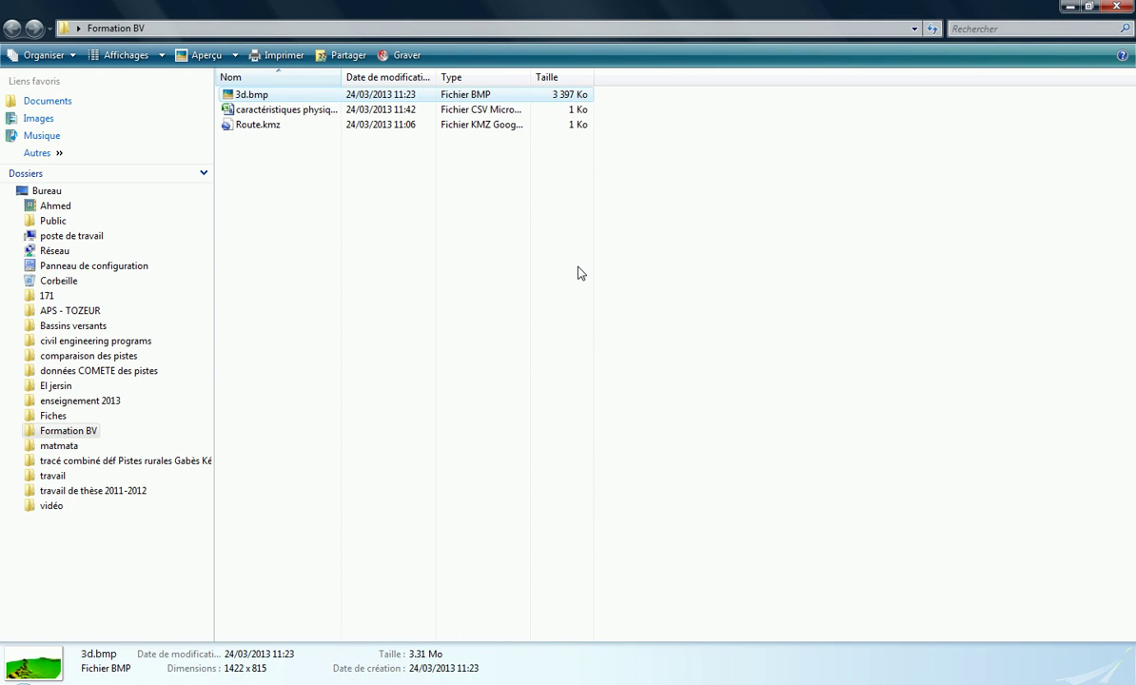
- In the Formation BV folder in Windows Explorer, widen the name column and rename the exported CSV file to "caractéristiques physiques.txt"
{"action": "left_click", "coordinate": [580, 274]}
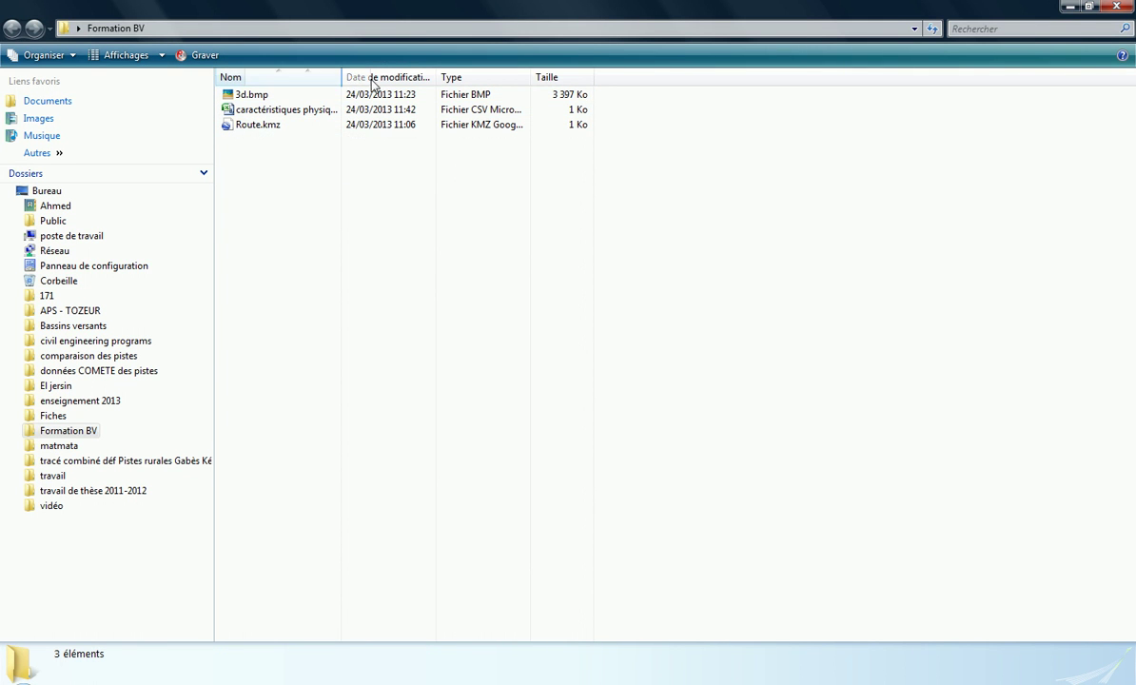
{"action": "left_click", "coordinate": [313, 110]}
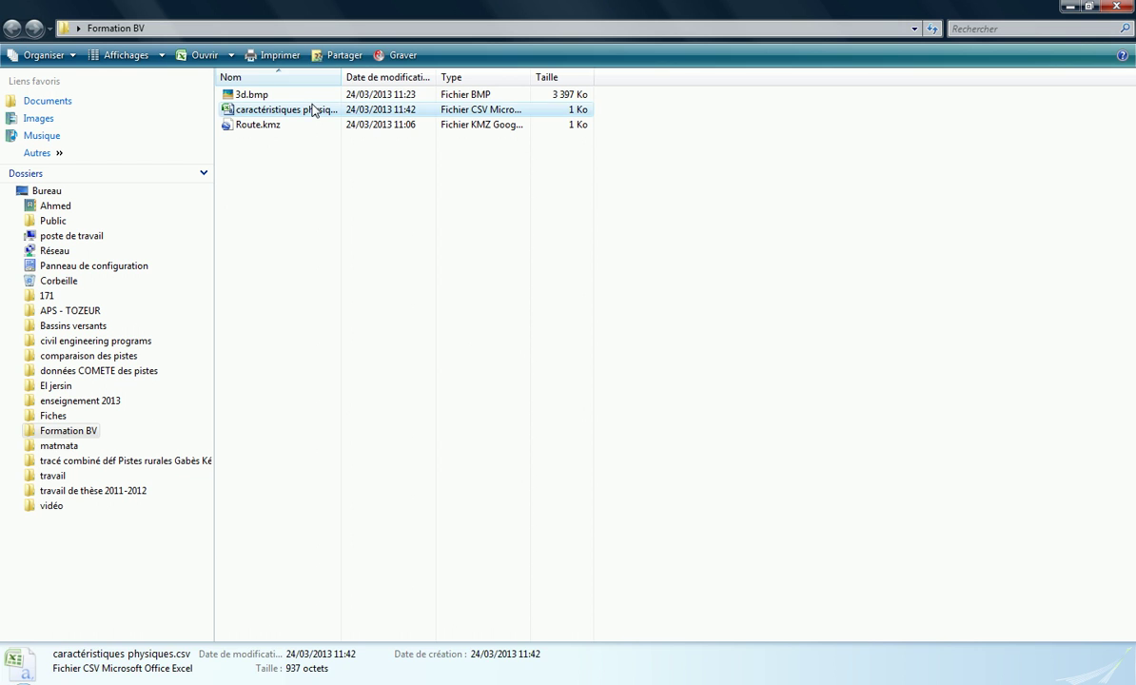
{"action": "left_click_drag", "start_coordinate": [340, 77], "coordinate": [514, 82]}
{"action": "left_click", "coordinate": [355, 110]}
{"action": "left_click", "coordinate": [367, 111]}
{"action": "key", "text": "BackSpace"}
{"action": "key", "text": "BackSpace"}
{"action": "key", "text": "BackSpace"}
{"action": "type", "text": "txt"}
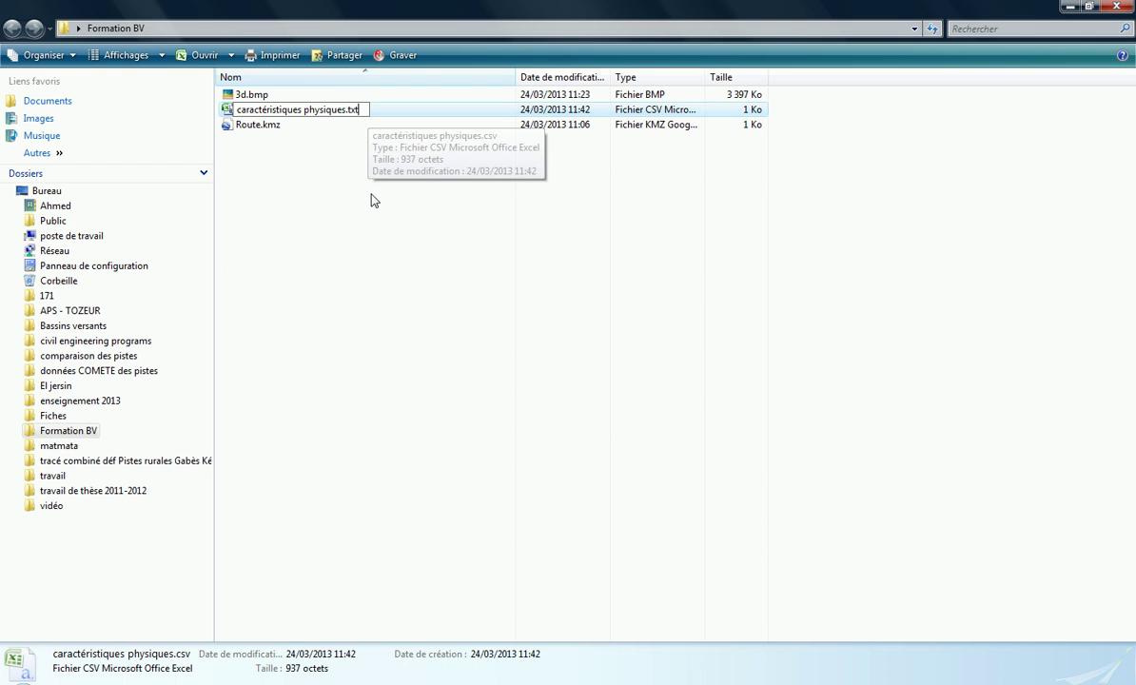
{"action": "key", "text": "Return"}
{"action": "left_click", "coordinate": [644, 358]}
{"action": "left_click_drag", "start_coordinate": [368, 225], "coordinate": [317, 175]}
- Open caractéristiques physiques.txt in Notepad, maximize it and turn off word wrap to examine which separators divide the values
{"action": "double_click", "coordinate": [293, 116]}
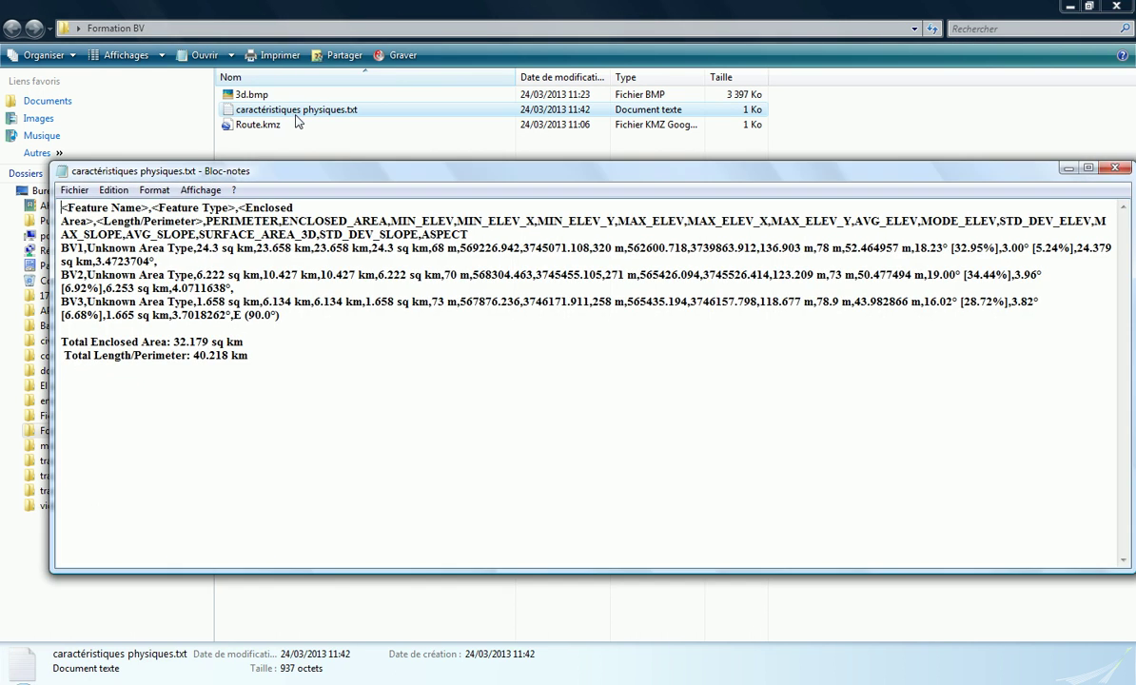
{"action": "double_click", "coordinate": [346, 171]}
{"action": "left_click", "coordinate": [144, 22]}
{"action": "mouse_move", "coordinate": [99, 23]}
{"action": "left_click", "coordinate": [143, 42]}
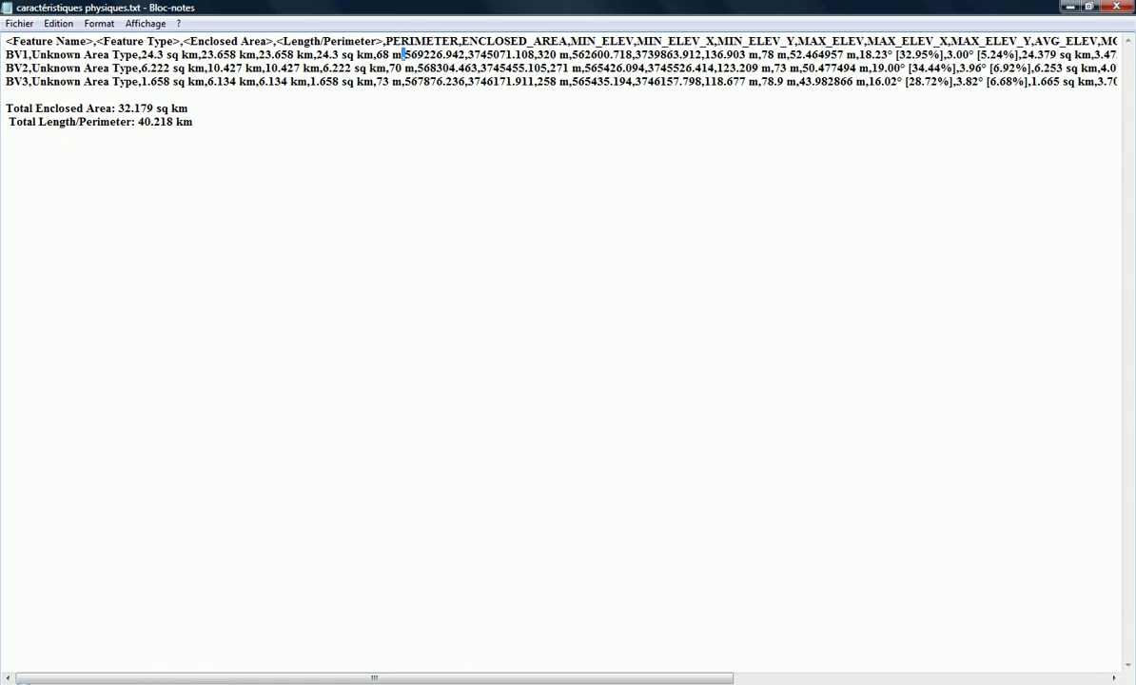
- Start Microsoft Office Excel 2007 and maximize its window
{"action": "key", "text": "super"}
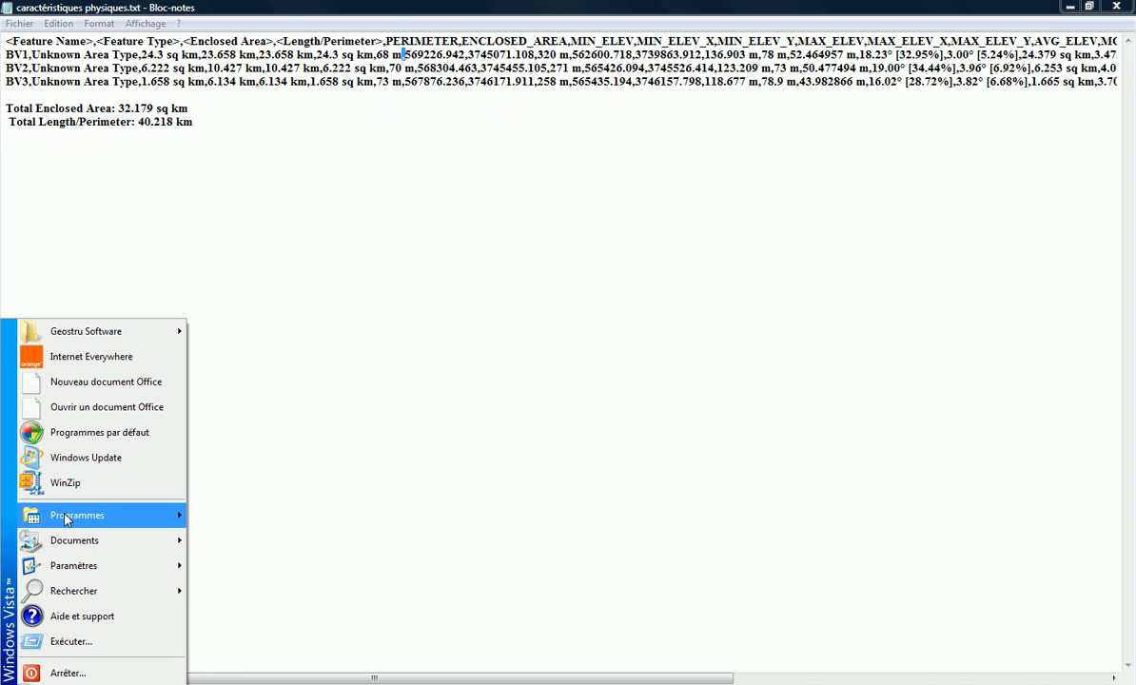
{"action": "mouse_move", "coordinate": [66, 519]}
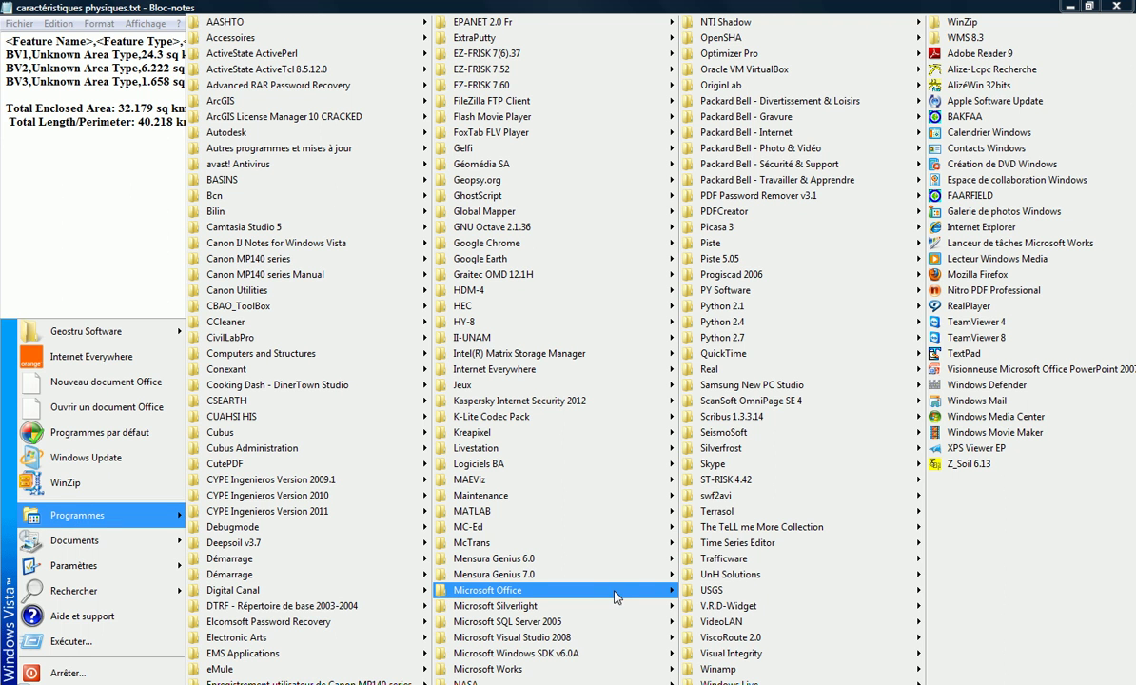
{"action": "mouse_move", "coordinate": [632, 596]}
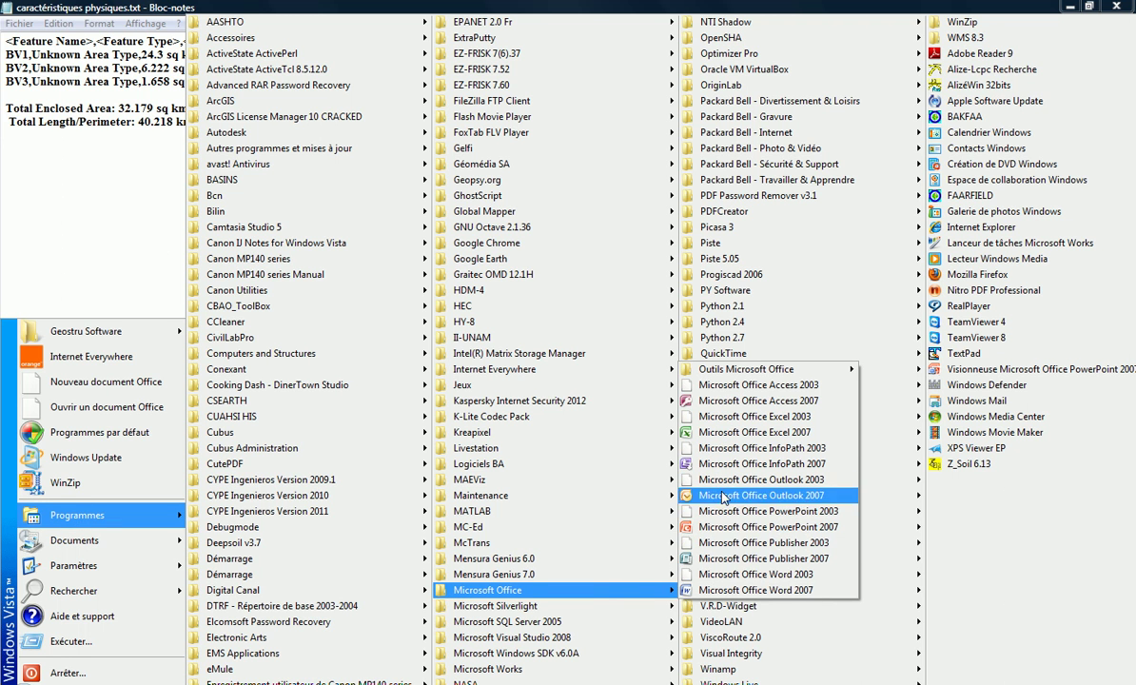
{"action": "left_click", "coordinate": [729, 440]}
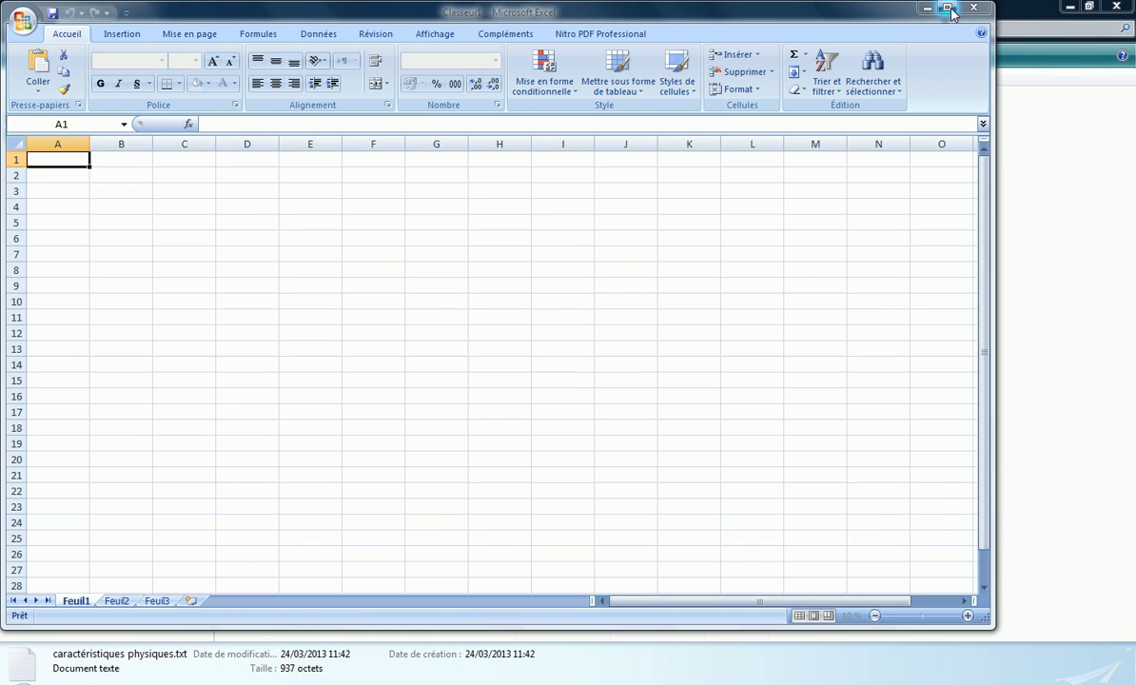
{"action": "left_click", "coordinate": [947, 7]}
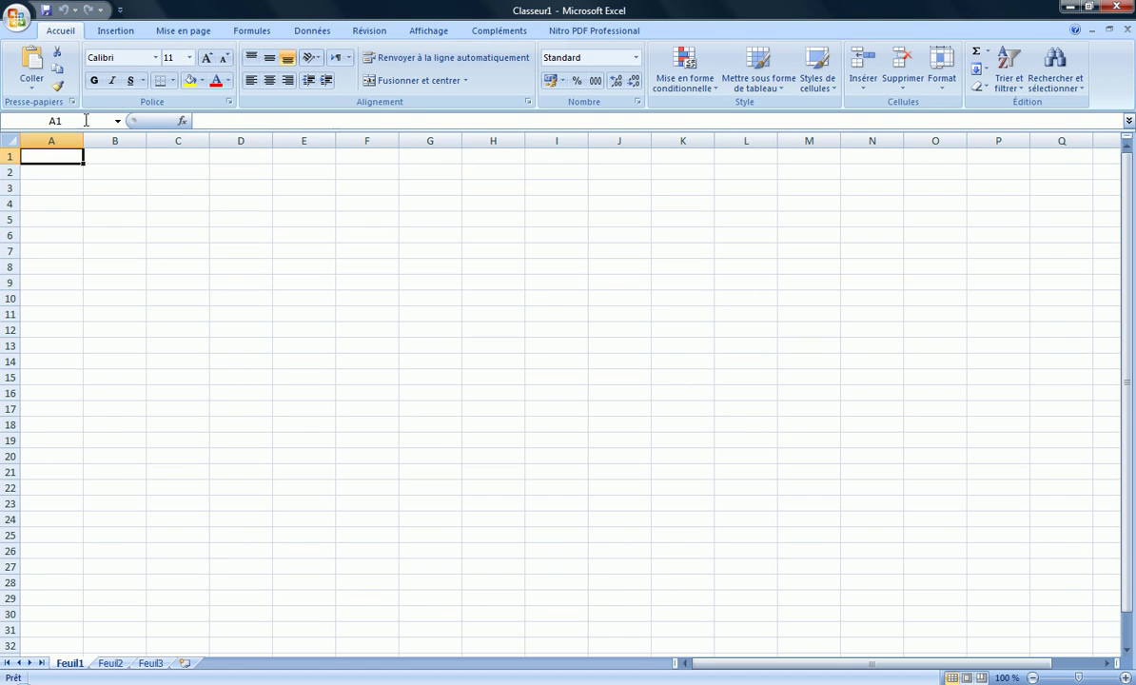
- Open caractéristiques physiques.txt from the Formation BV folder on the desktop, listing all file types
{"action": "left_click", "coordinate": [16, 18]}
{"action": "left_click", "coordinate": [38, 82]}
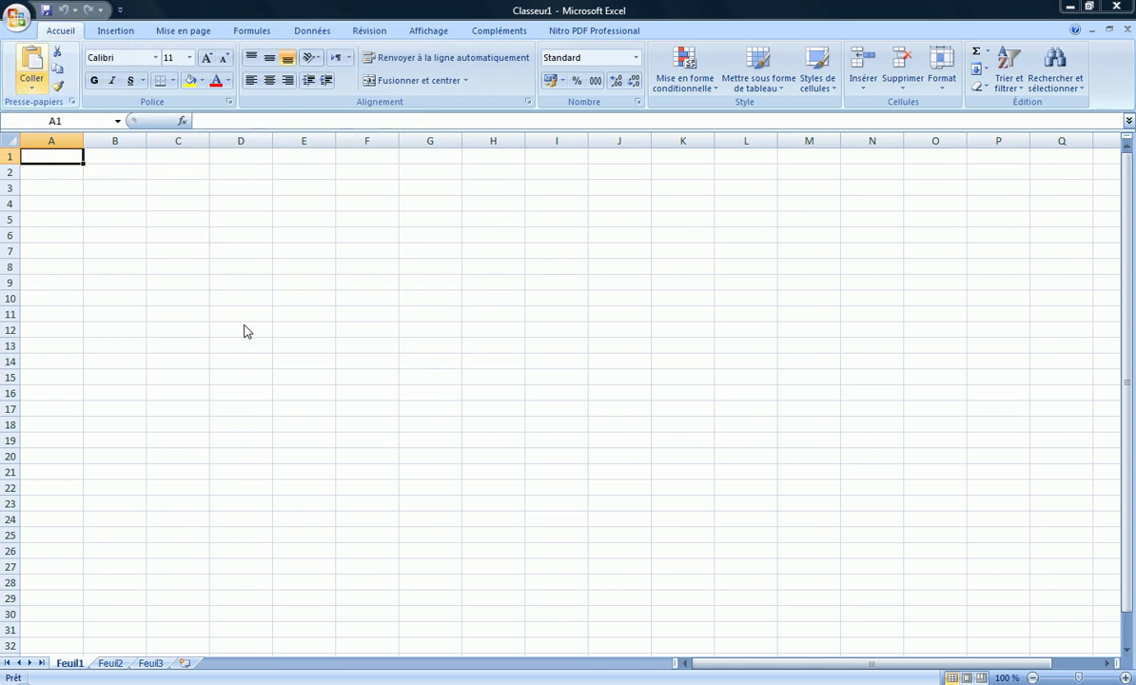
{"action": "left_click", "coordinate": [27, 162]}
{"action": "scroll", "coordinate": [466, 190], "scroll_direction": "down", "scroll_amount": 10}
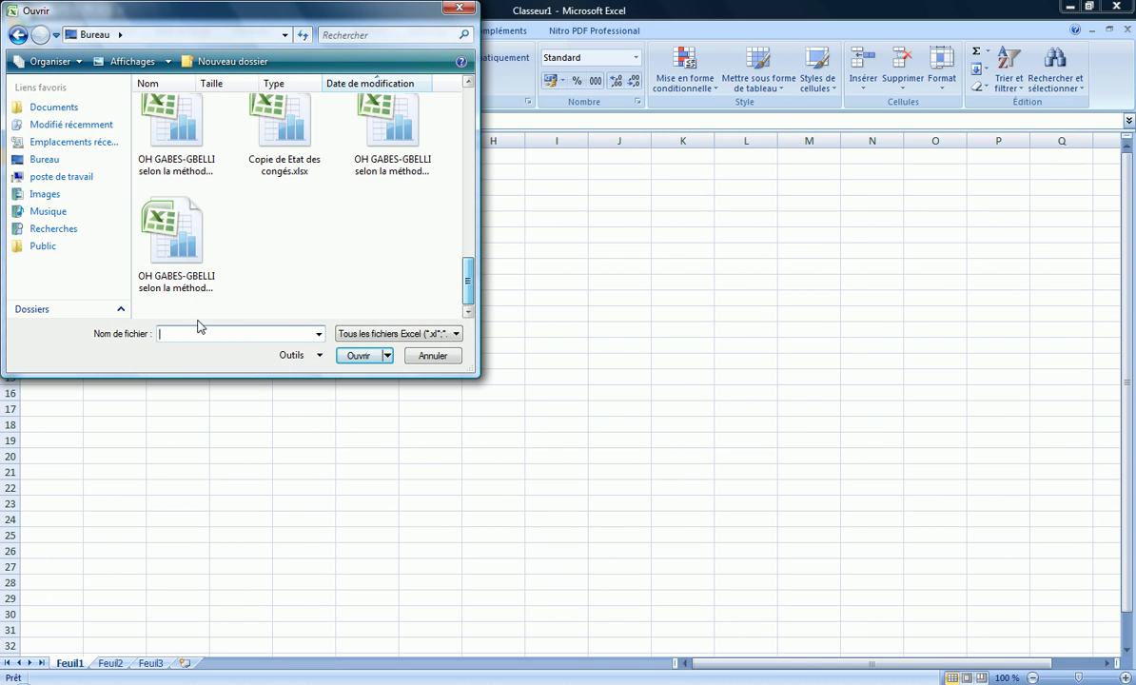
{"action": "scroll", "coordinate": [321, 272], "scroll_direction": "up", "scroll_amount": 5}
{"action": "scroll", "coordinate": [322, 271], "scroll_direction": "down", "scroll_amount": 3}
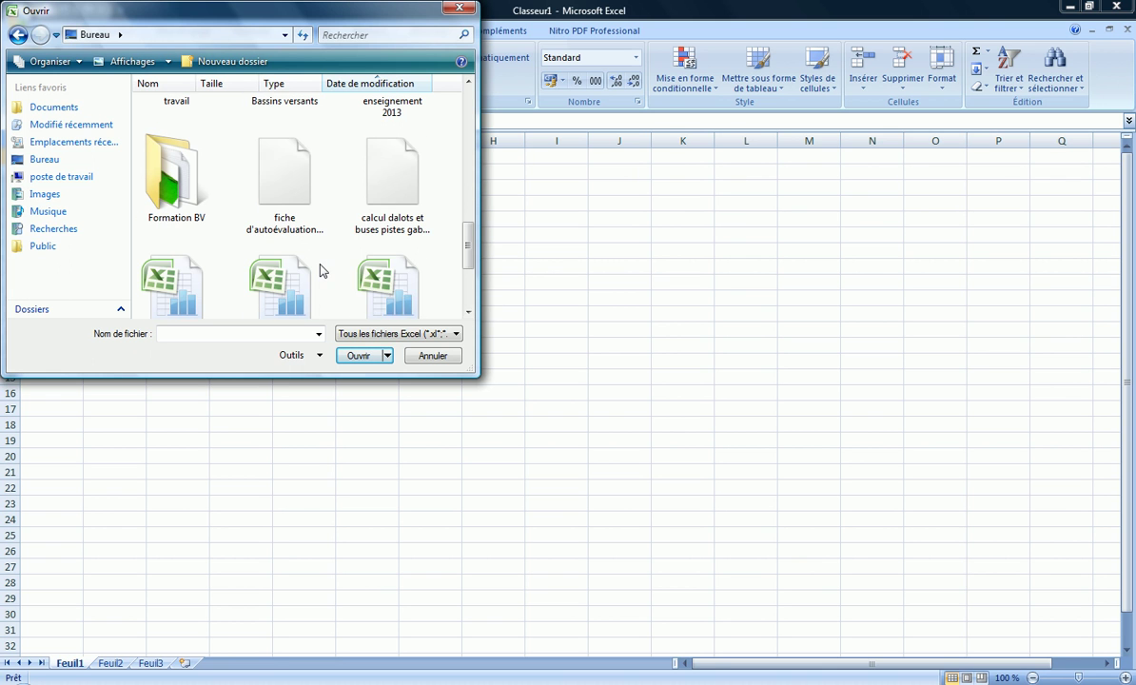
{"action": "double_click", "coordinate": [193, 218]}
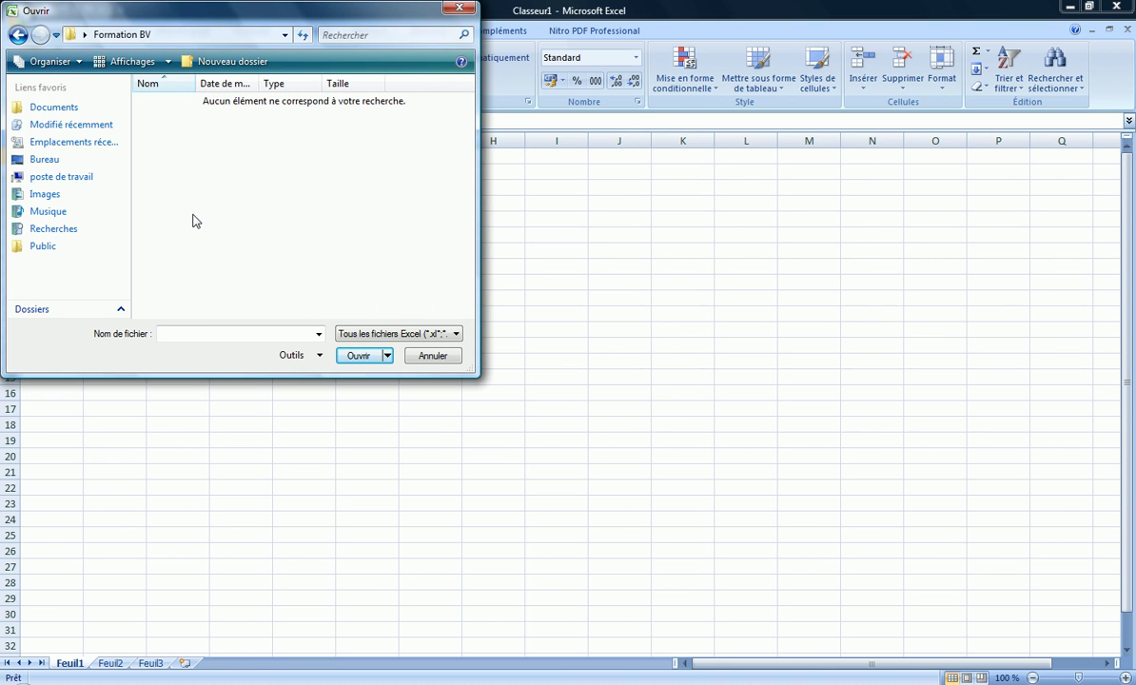
{"action": "left_click", "coordinate": [381, 334]}
{"action": "left_click", "coordinate": [380, 344]}
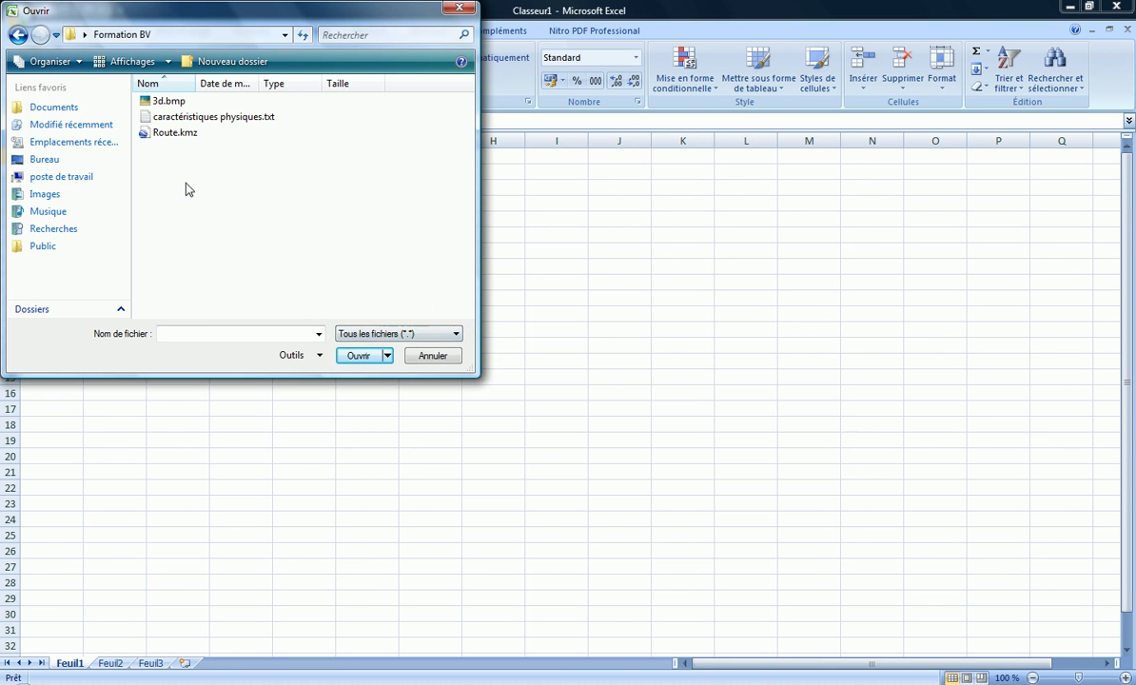
{"action": "double_click", "coordinate": [172, 116]}
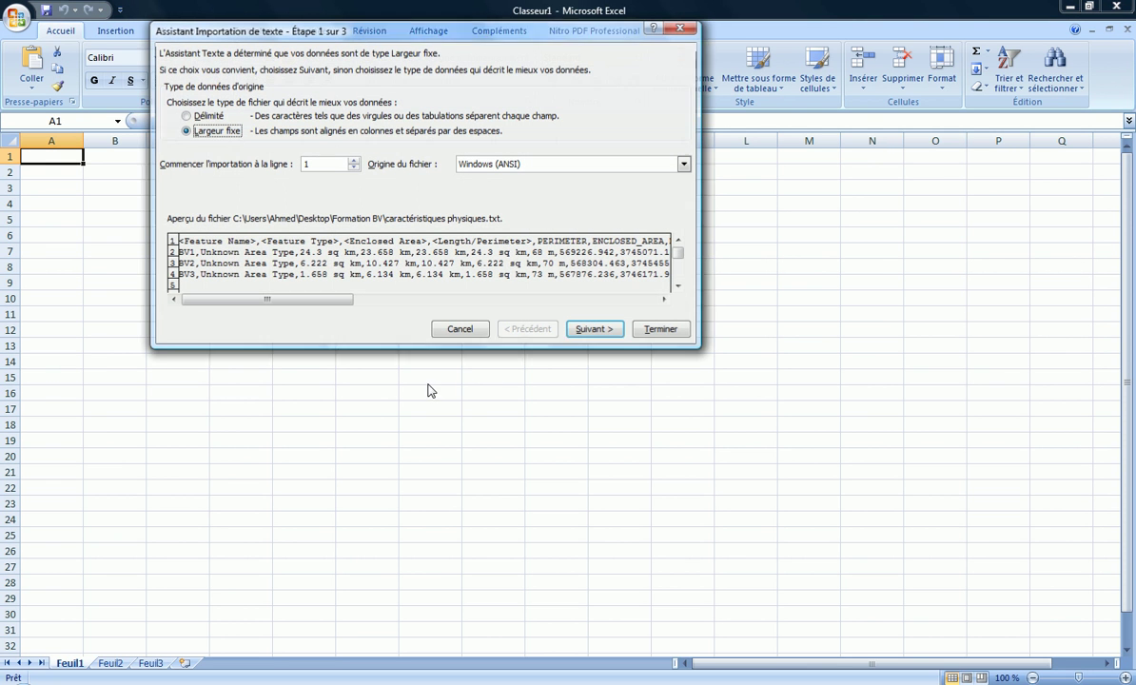
- Import the text as delimited data, adding comma and space as separators alongside tab
{"action": "left_click", "coordinate": [210, 118]}
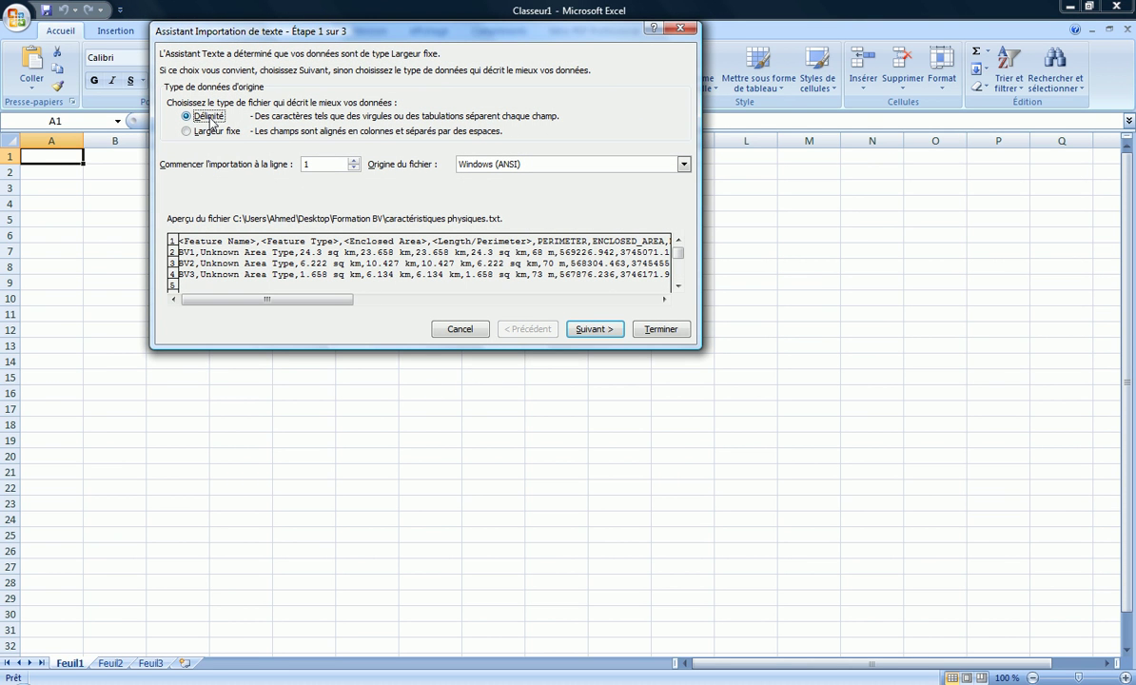
{"action": "left_click", "coordinate": [600, 333]}
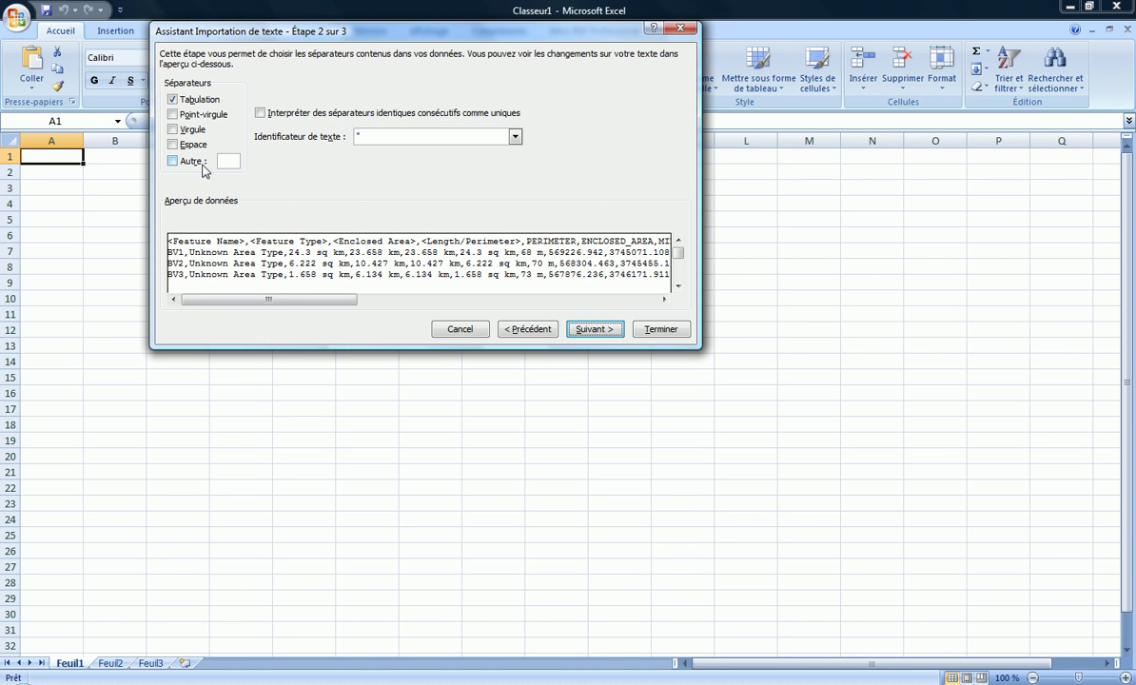
{"action": "left_click", "coordinate": [178, 129]}
{"action": "left_click", "coordinate": [183, 144]}
{"action": "left_click", "coordinate": [679, 333]}
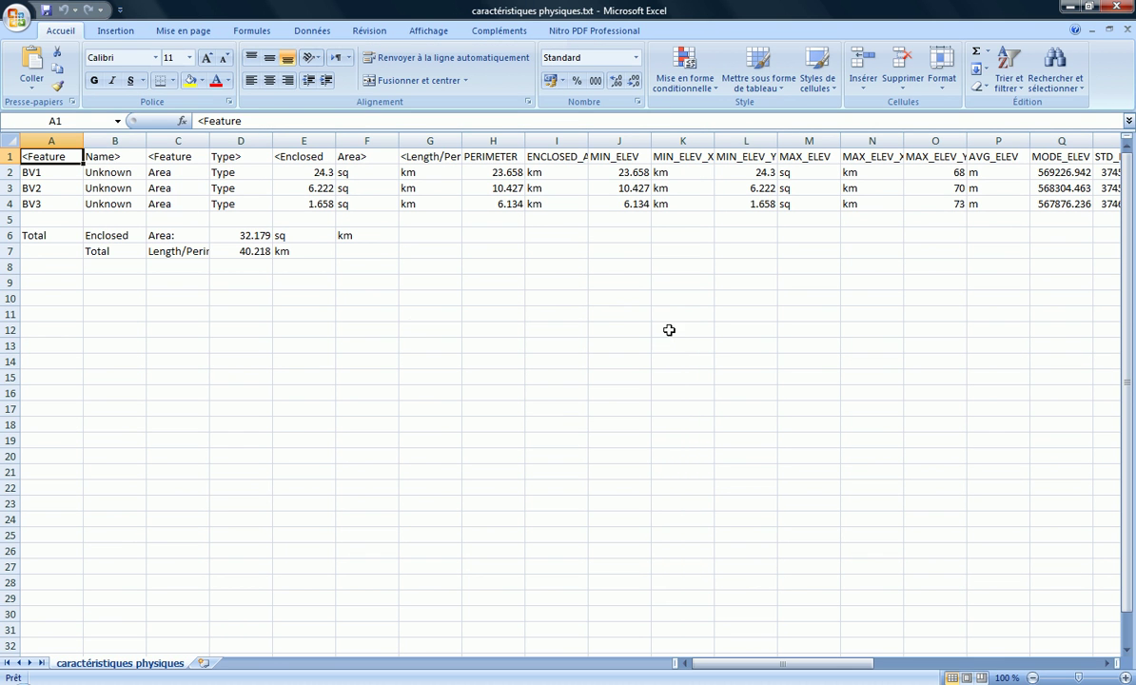
- Colour the basin names in A2:A4, the areas in E2:E4 and the perimeters in H2:H4 red
{"action": "left_click", "coordinate": [112, 314]}
{"action": "left_click_drag", "start_coordinate": [45, 170], "coordinate": [37, 203]}
{"action": "left_click", "coordinate": [216, 81]}
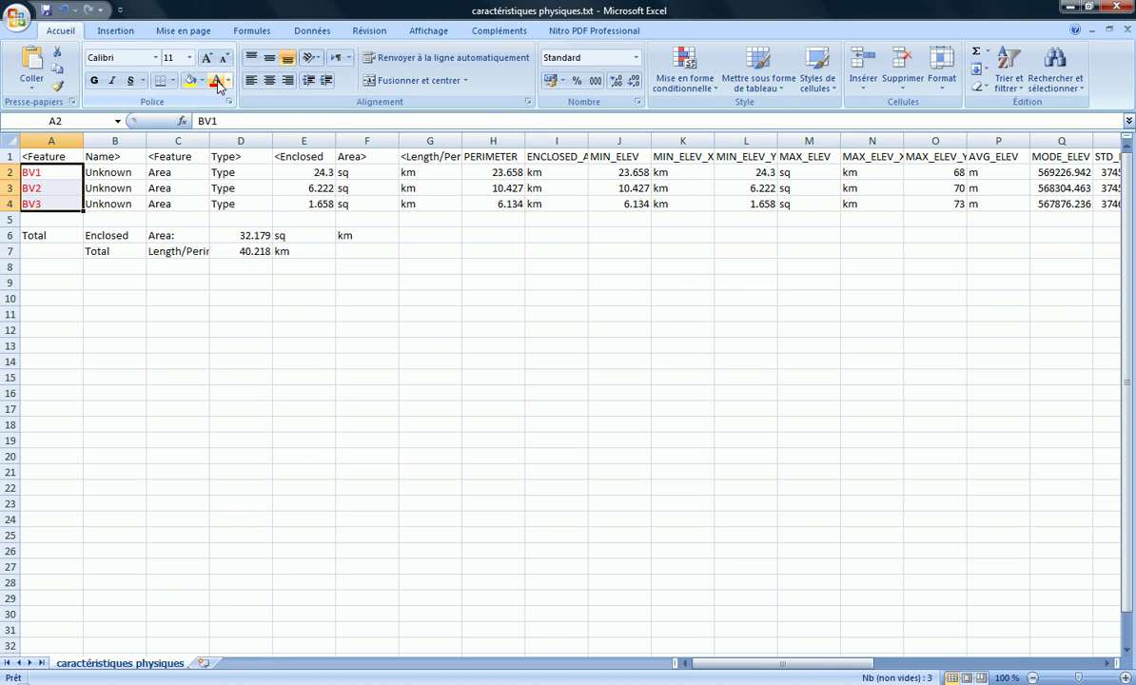
{"action": "left_click_drag", "start_coordinate": [315, 171], "coordinate": [314, 202]}
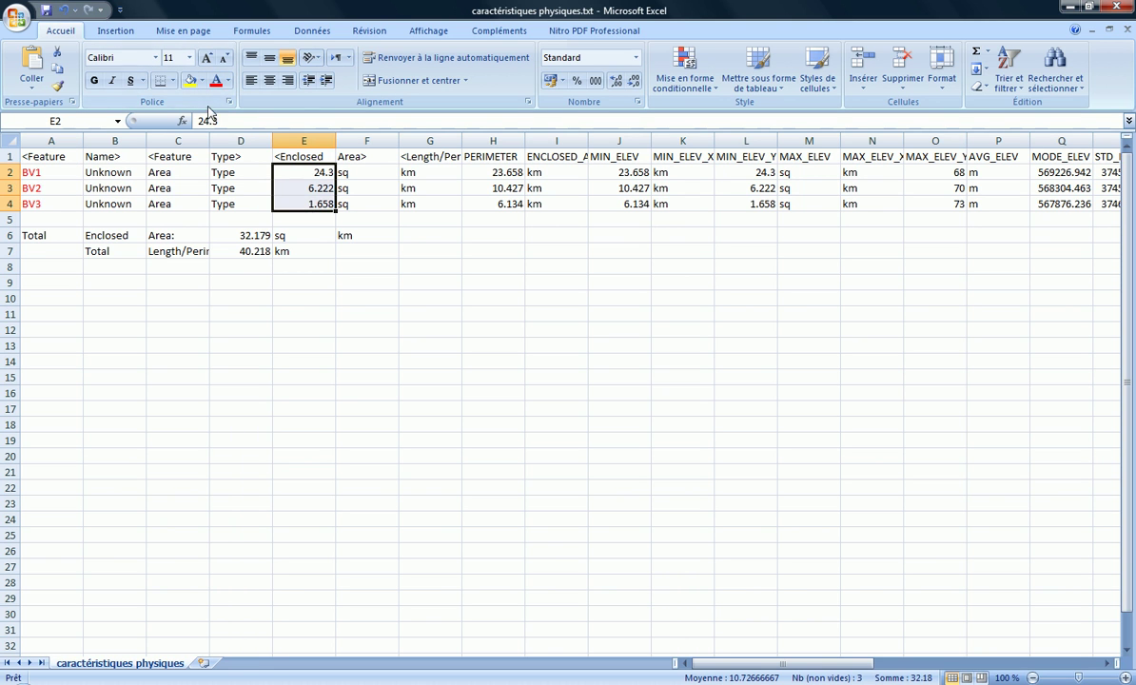
{"action": "left_click", "coordinate": [216, 81]}
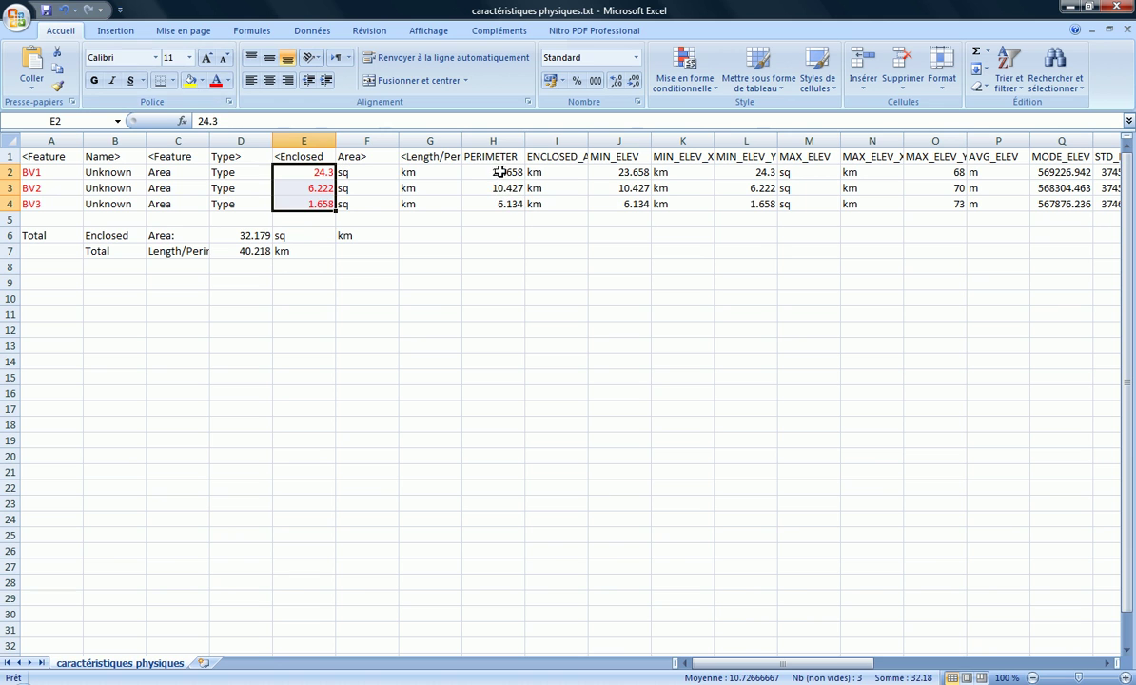
{"action": "left_click_drag", "start_coordinate": [466, 172], "coordinate": [489, 202]}
{"action": "left_click", "coordinate": [216, 80]}
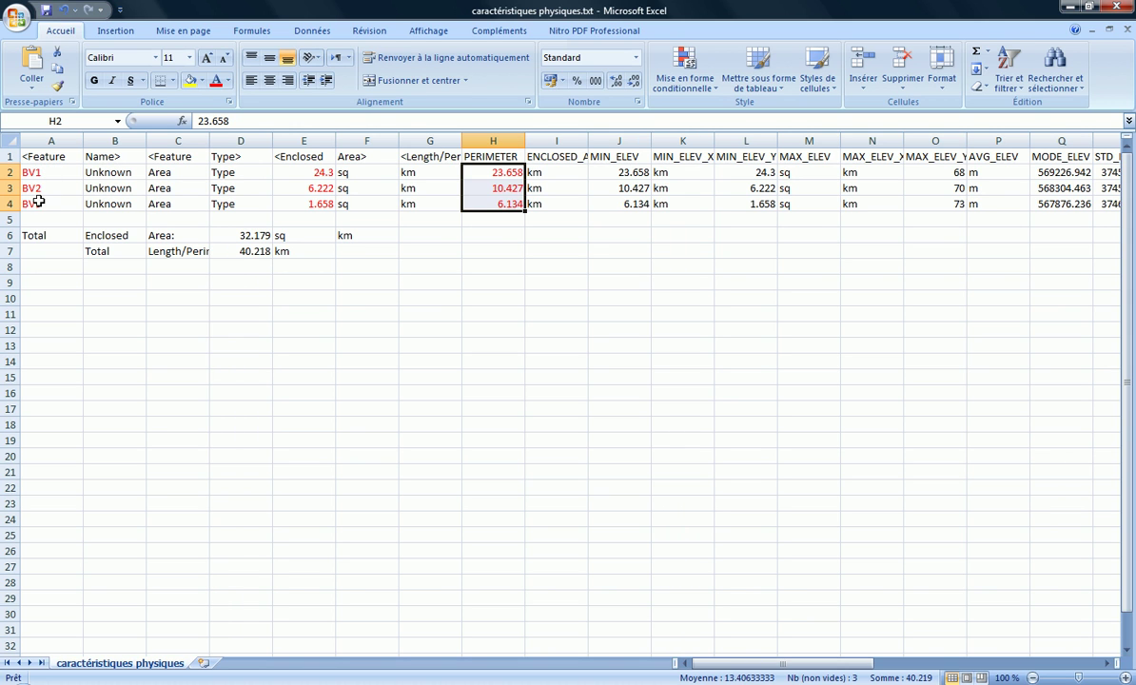
- Check the values along the BV1 row and colour the minimum elevations in O2:O4 red
{"action": "left_click", "coordinate": [297, 174]}
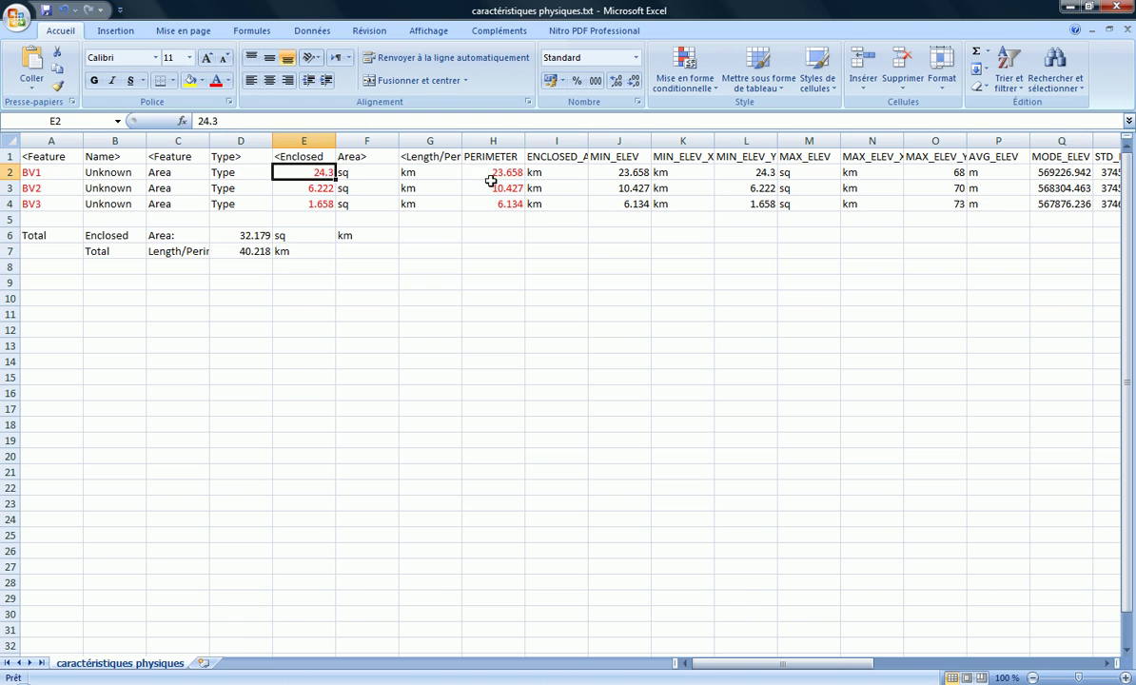
{"action": "left_click", "coordinate": [493, 173]}
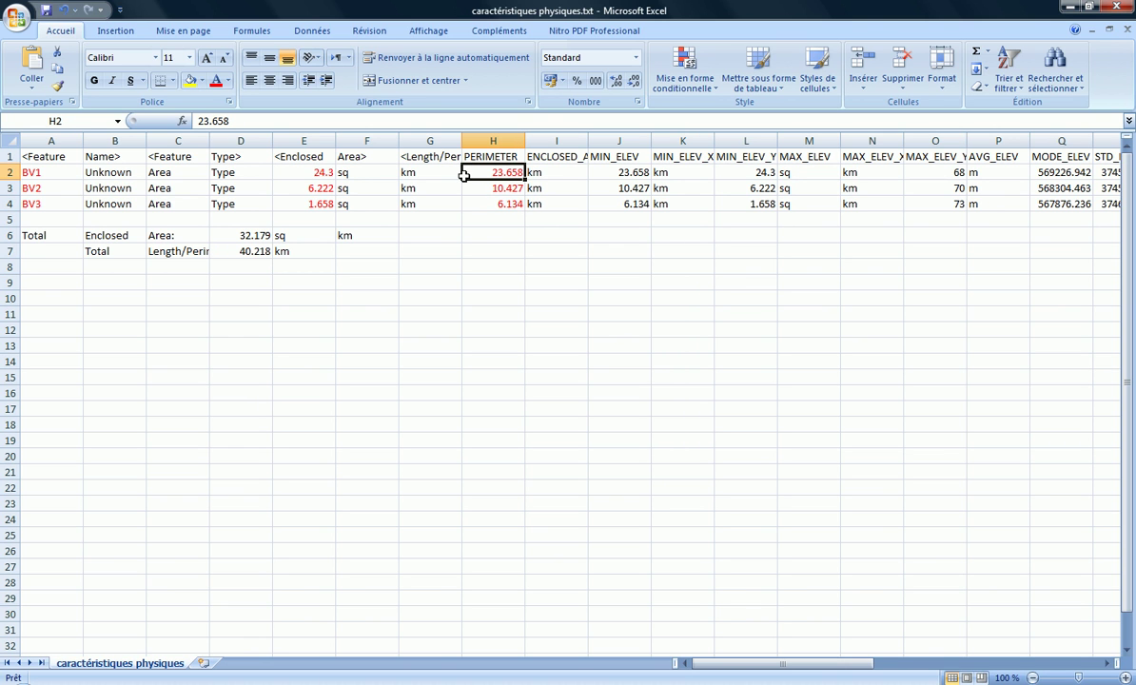
{"action": "left_click", "coordinate": [590, 173]}
{"action": "left_click", "coordinate": [737, 172]}
{"action": "left_click", "coordinate": [809, 174]}
{"action": "left_click", "coordinate": [846, 174]}
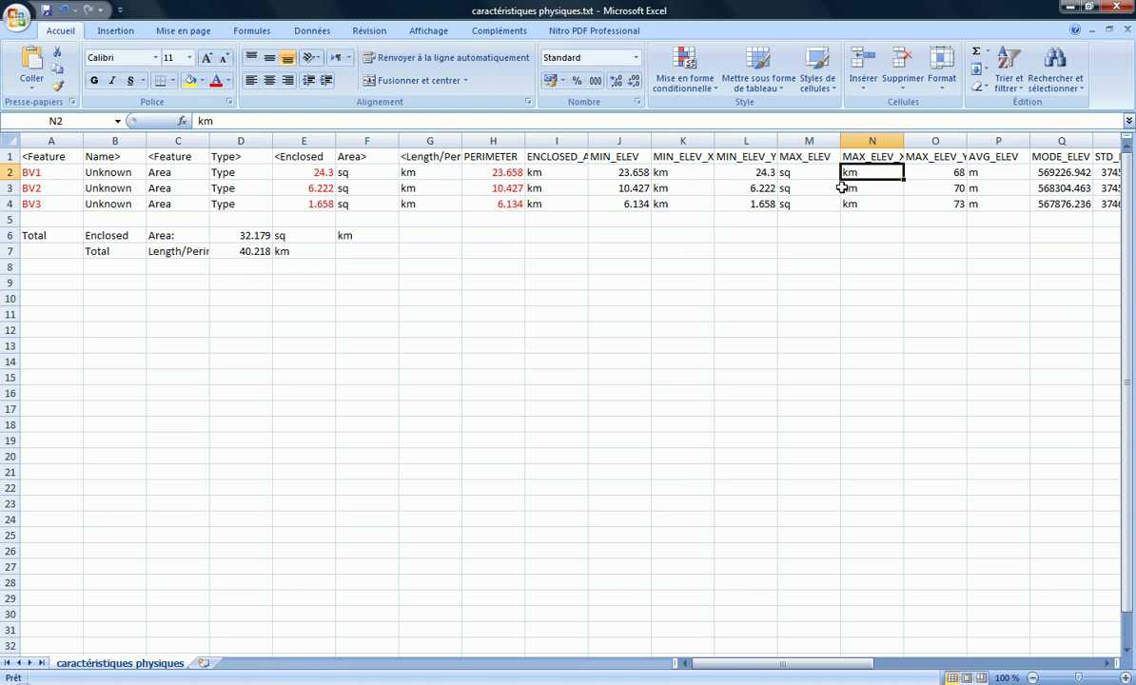
{"action": "left_click_drag", "start_coordinate": [922, 173], "coordinate": [921, 204]}
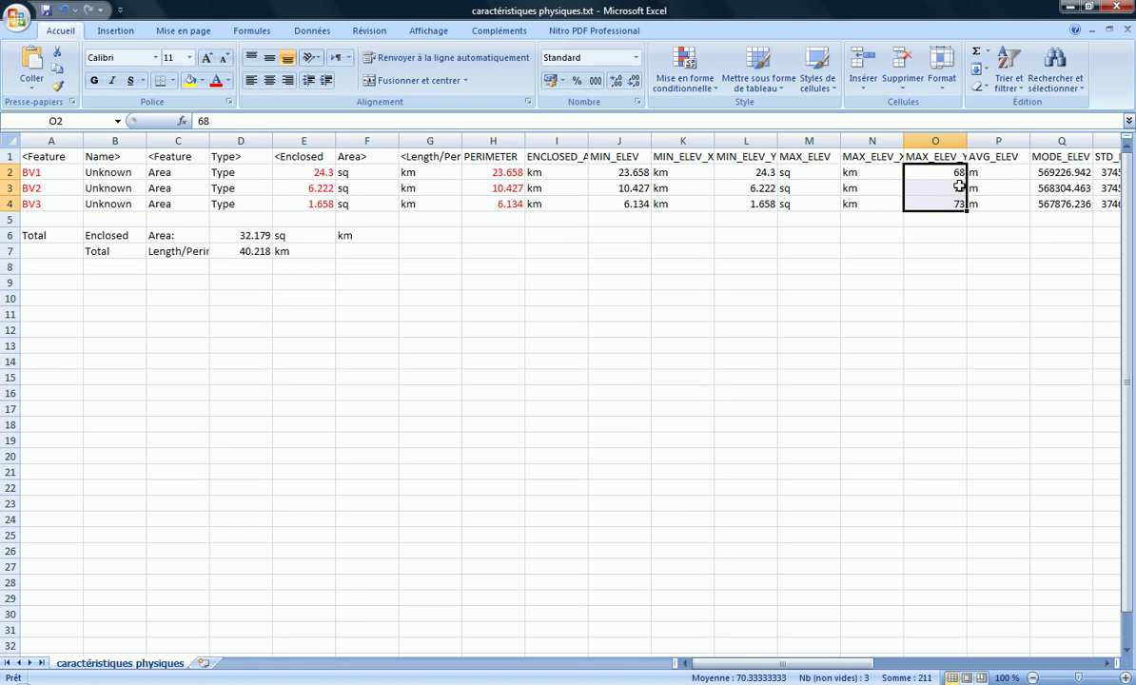
{"action": "left_click", "coordinate": [215, 81]}
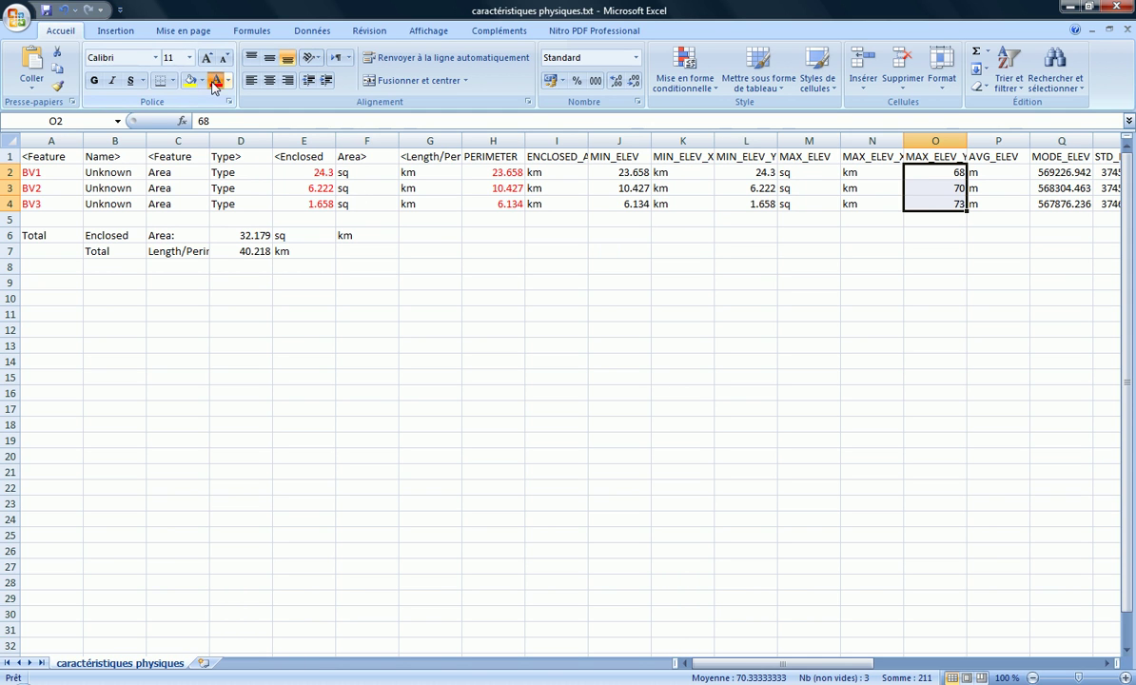
- Colour the maximum elevations of the three basins in S2:S4 red
{"action": "left_click", "coordinate": [1110, 663]}
{"action": "left_click", "coordinate": [1110, 663]}
{"action": "left_click", "coordinate": [1110, 663]}
{"action": "left_click", "coordinate": [1110, 663]}
{"action": "left_click", "coordinate": [1110, 663]}
{"action": "left_click", "coordinate": [1110, 663]}
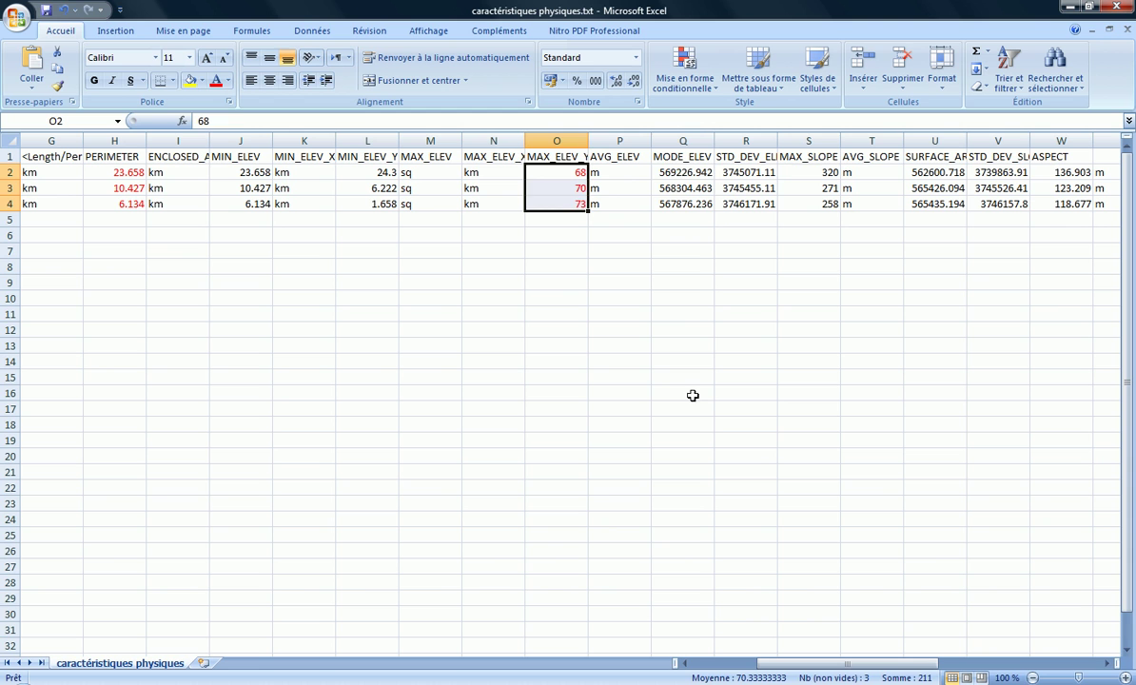
{"action": "left_click", "coordinate": [673, 174]}
{"action": "left_click", "coordinate": [728, 172]}
{"action": "left_click_drag", "start_coordinate": [809, 173], "coordinate": [827, 199]}
{"action": "left_click", "coordinate": [215, 80]}
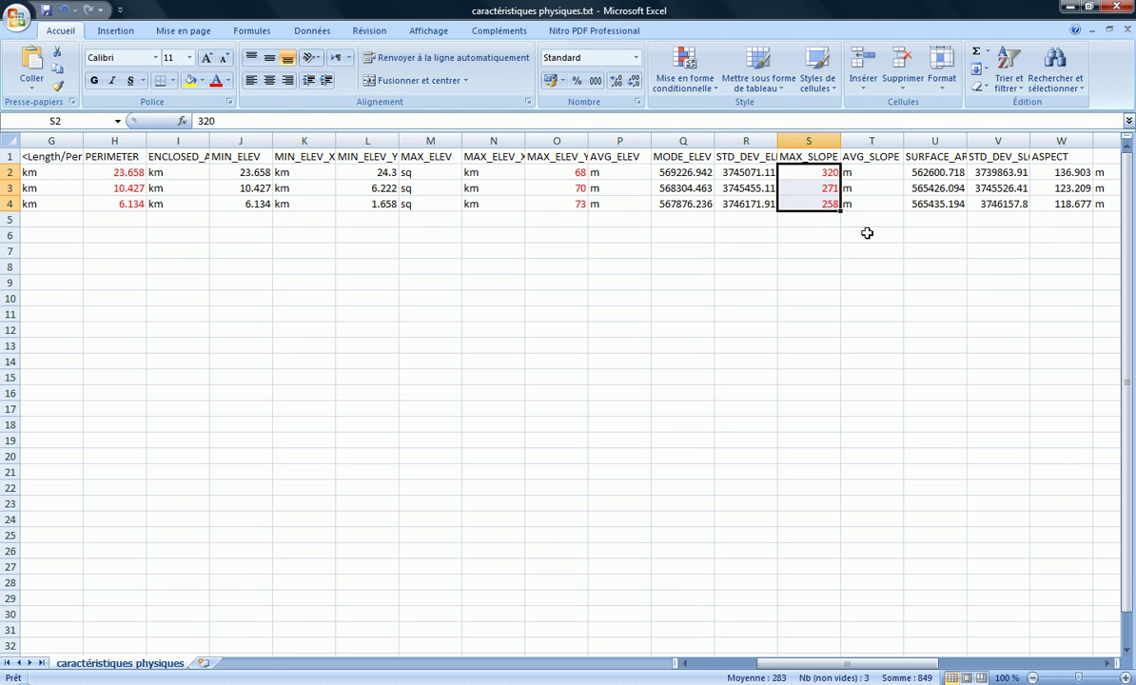
- Colour the bracketed average slope percentages in AF2:AF4 red
{"action": "left_click", "coordinate": [873, 183]}
{"action": "left_click_drag", "start_coordinate": [854, 663], "coordinate": [1018, 663]}
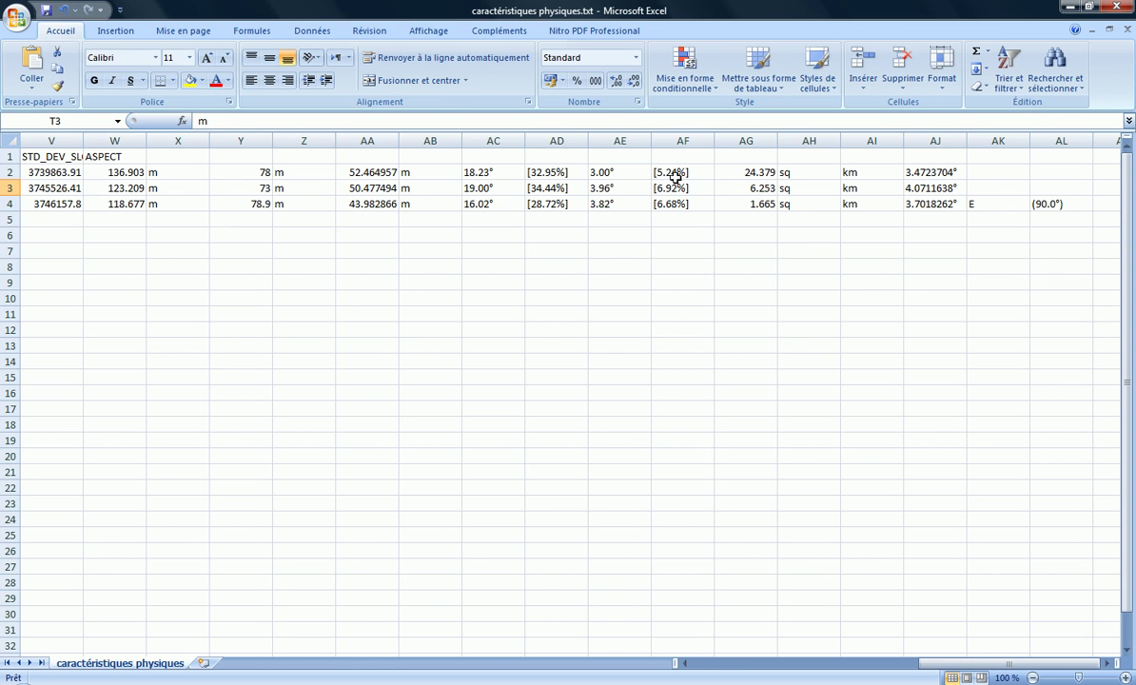
{"action": "left_click_drag", "start_coordinate": [674, 173], "coordinate": [674, 202]}
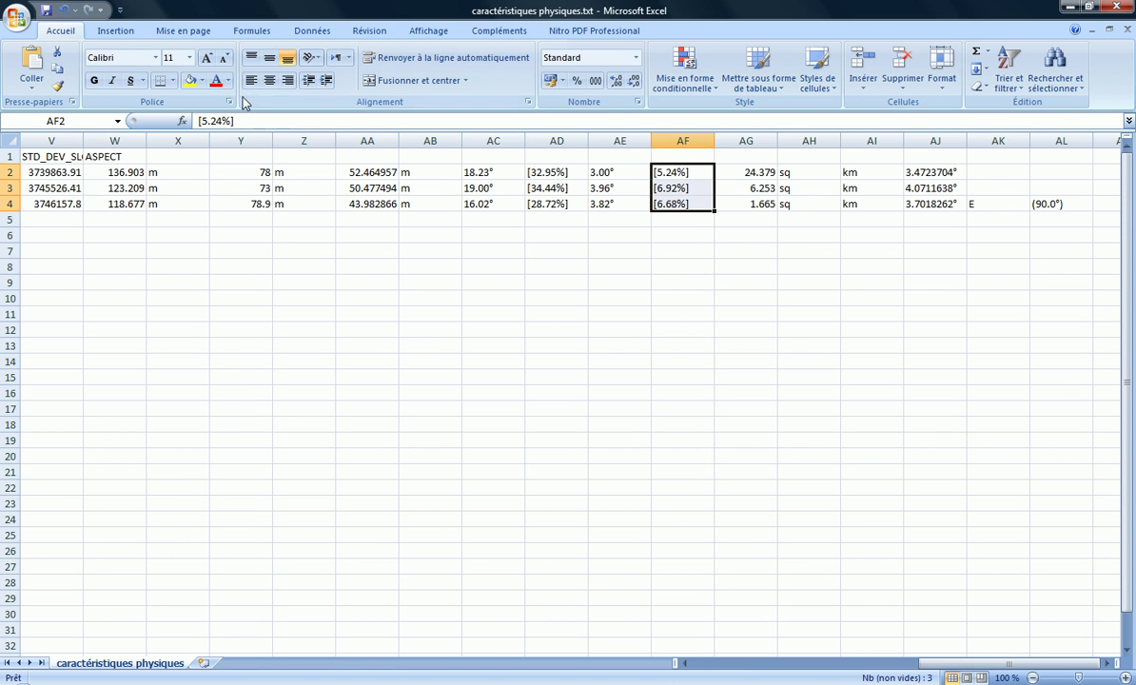
{"action": "left_click", "coordinate": [213, 81]}
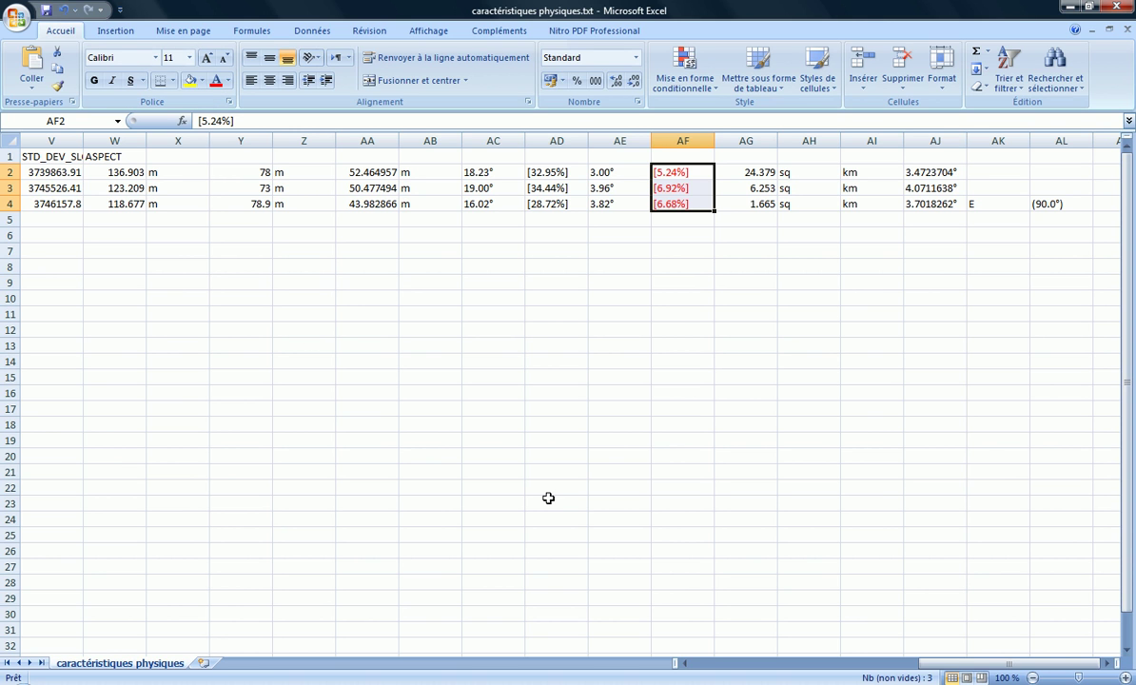
- Delete the unneeded columns AG to AL and X to AE on both sides of the red slope percentages
{"action": "left_click_drag", "start_coordinate": [737, 141], "coordinate": [1055, 135]}
{"action": "right_click", "coordinate": [915, 139]}
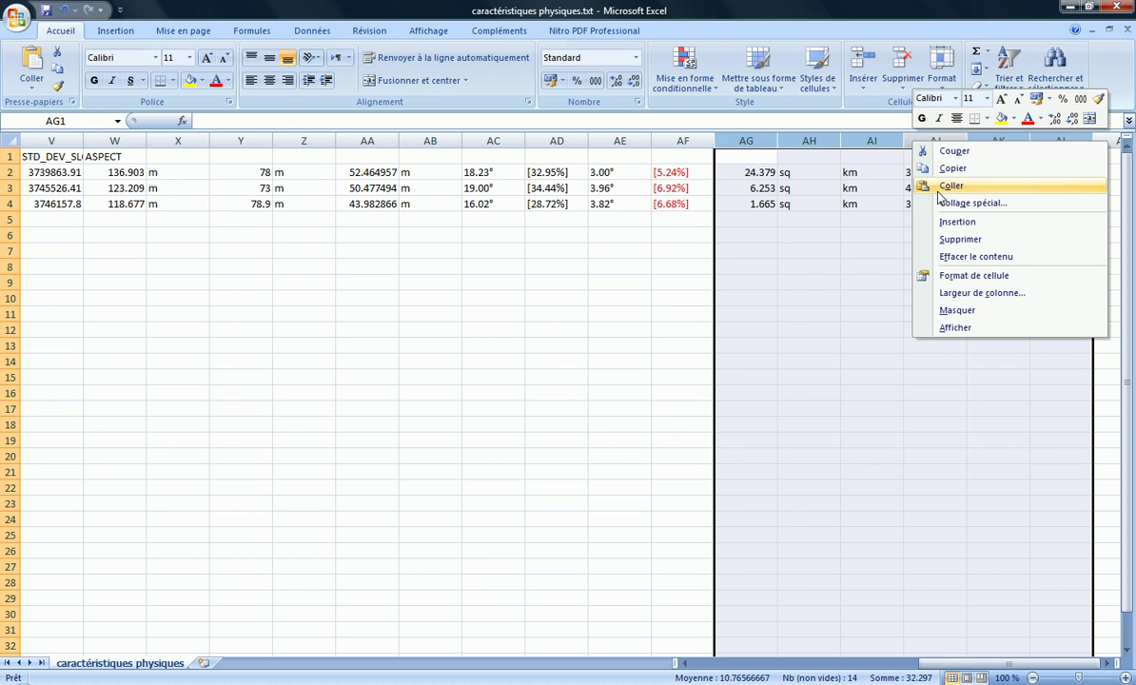
{"action": "left_click", "coordinate": [951, 236]}
{"action": "left_click_drag", "start_coordinate": [609, 141], "coordinate": [167, 141]}
{"action": "right_click", "coordinate": [190, 144]}
{"action": "left_click", "coordinate": [228, 238]}
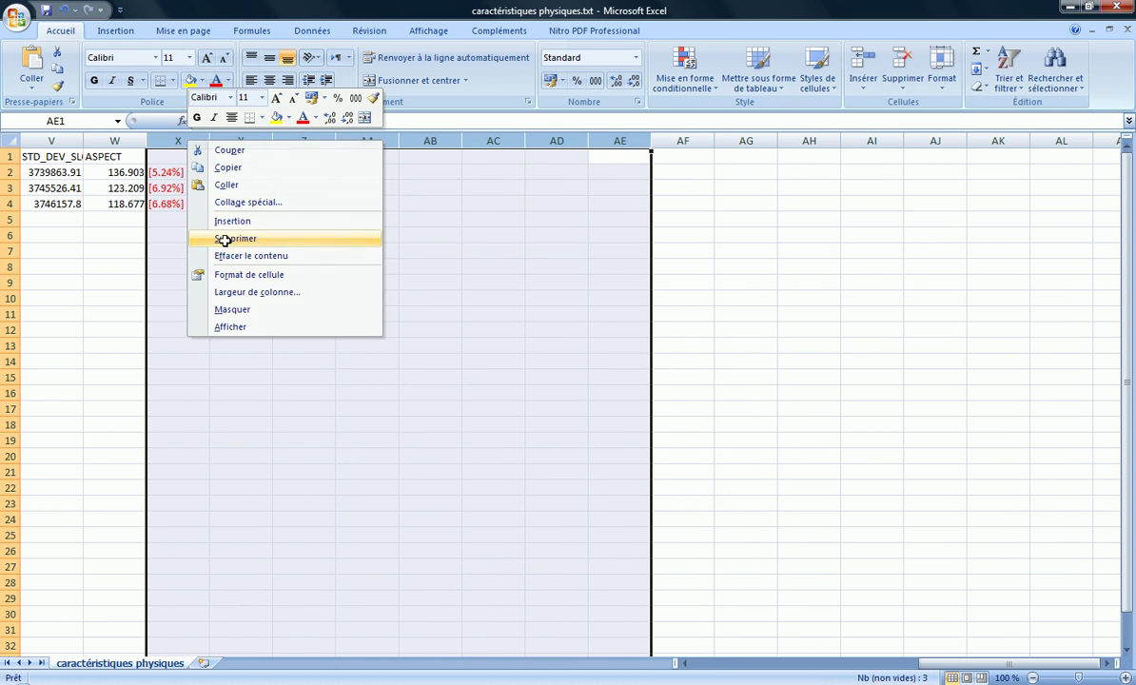
- Delete all unmarked columns between the basin names and the red minimum elevations, keeping the red area and perimeter columns
{"action": "left_click_drag", "start_coordinate": [999, 663], "coordinate": [757, 665]}
{"action": "left_click_drag", "start_coordinate": [102, 140], "coordinate": [552, 141]}
{"action": "right_click", "coordinate": [233, 143]}
{"action": "left_click", "coordinate": [279, 240]}
{"action": "right_click", "coordinate": [227, 139]}
{"action": "left_click", "coordinate": [257, 243]}
{"action": "left_click", "coordinate": [239, 139]}
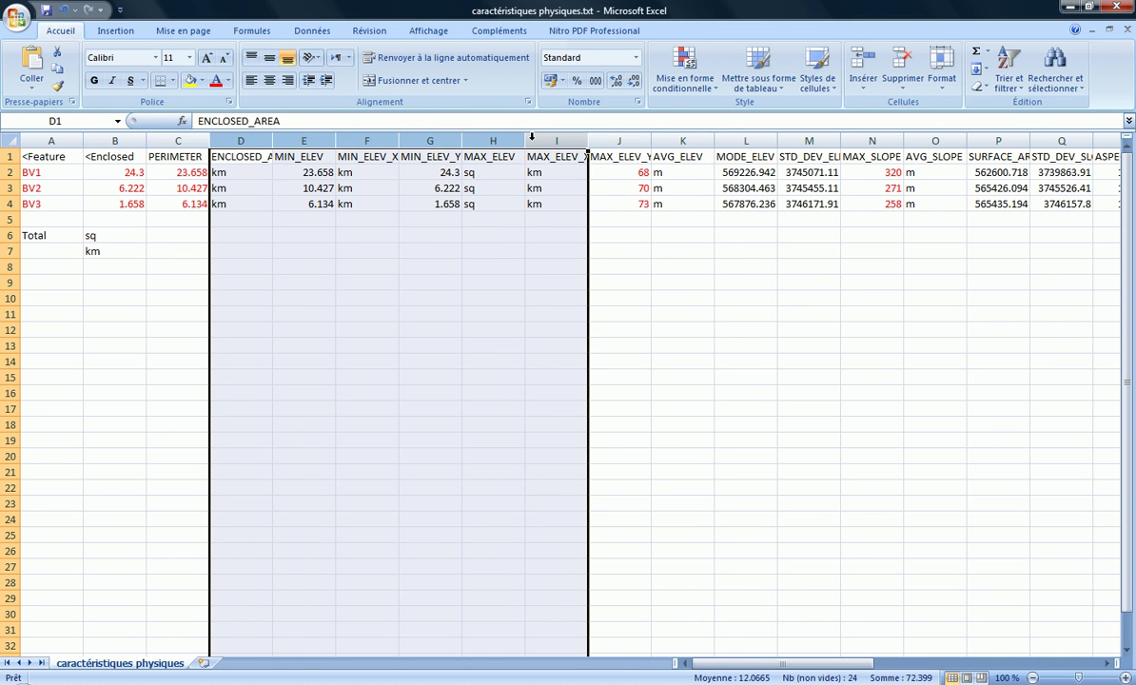
{"action": "right_click", "coordinate": [535, 143]}
{"action": "left_click", "coordinate": [569, 244]}
- Delete the remaining unmarked columns before and after the red maximum elevations, from AVG_ELEV to STD_DEV_ELEV and AVG_SLOPE to ASPECT
{"action": "left_click_drag", "start_coordinate": [298, 140], "coordinate": [440, 140]}
{"action": "right_click", "coordinate": [441, 139]}
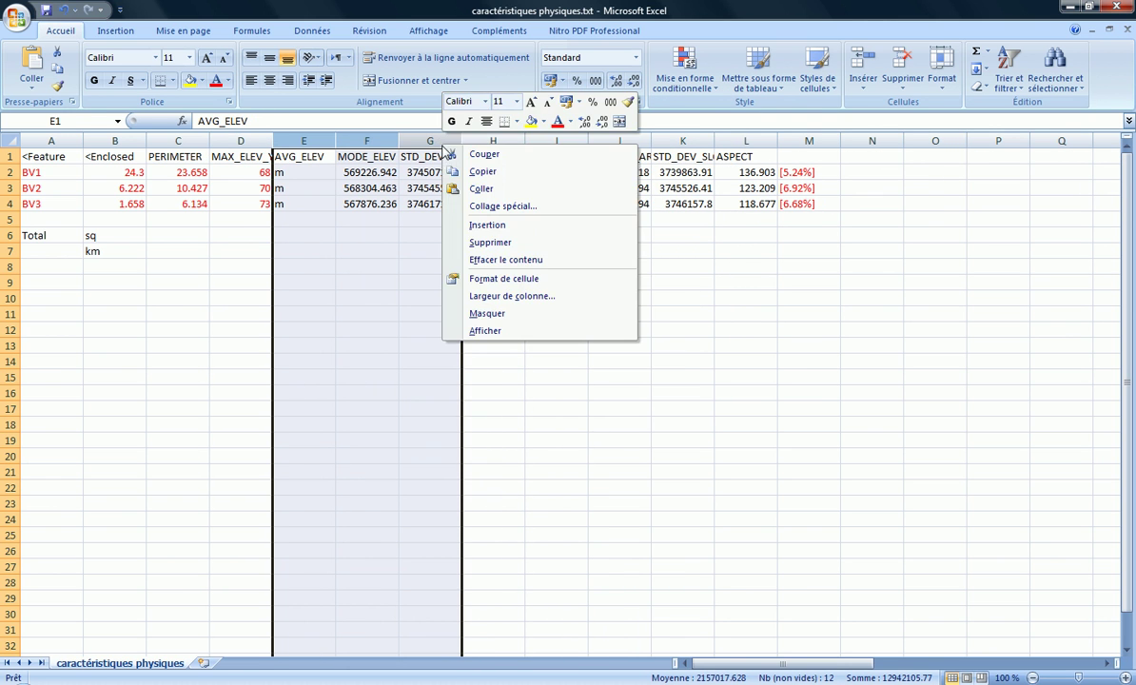
{"action": "left_click", "coordinate": [480, 244]}
{"action": "left_click_drag", "start_coordinate": [357, 139], "coordinate": [538, 141]}
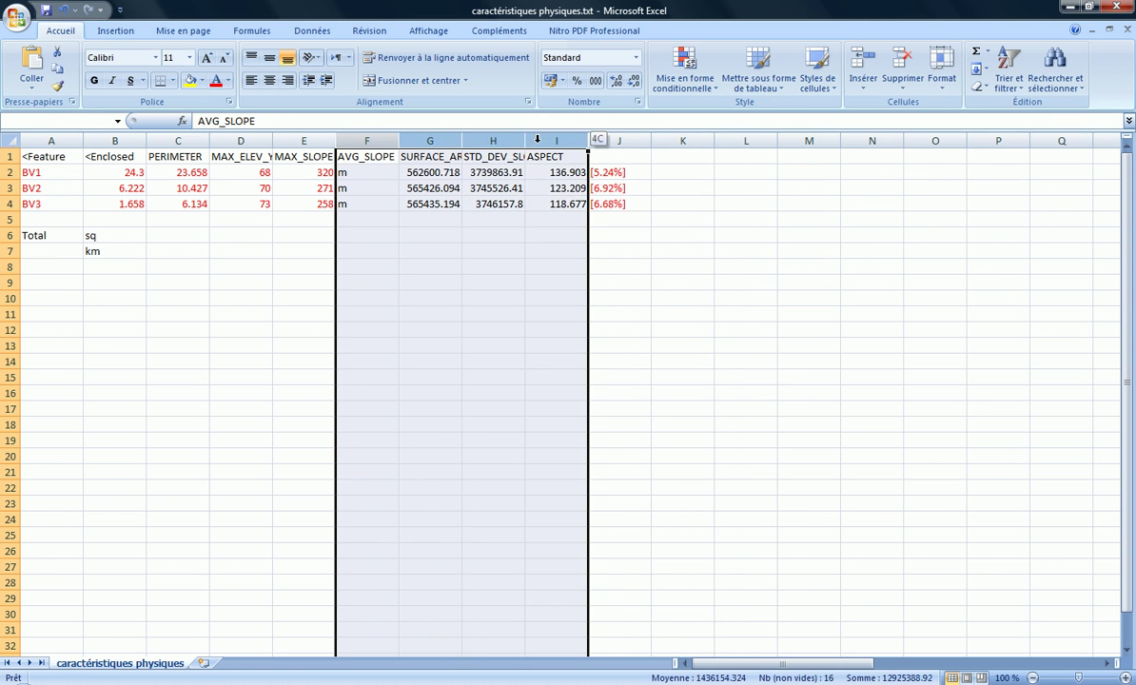
{"action": "right_click", "coordinate": [538, 143]}
{"action": "left_click", "coordinate": [578, 243]}
{"action": "left_click", "coordinate": [407, 251]}
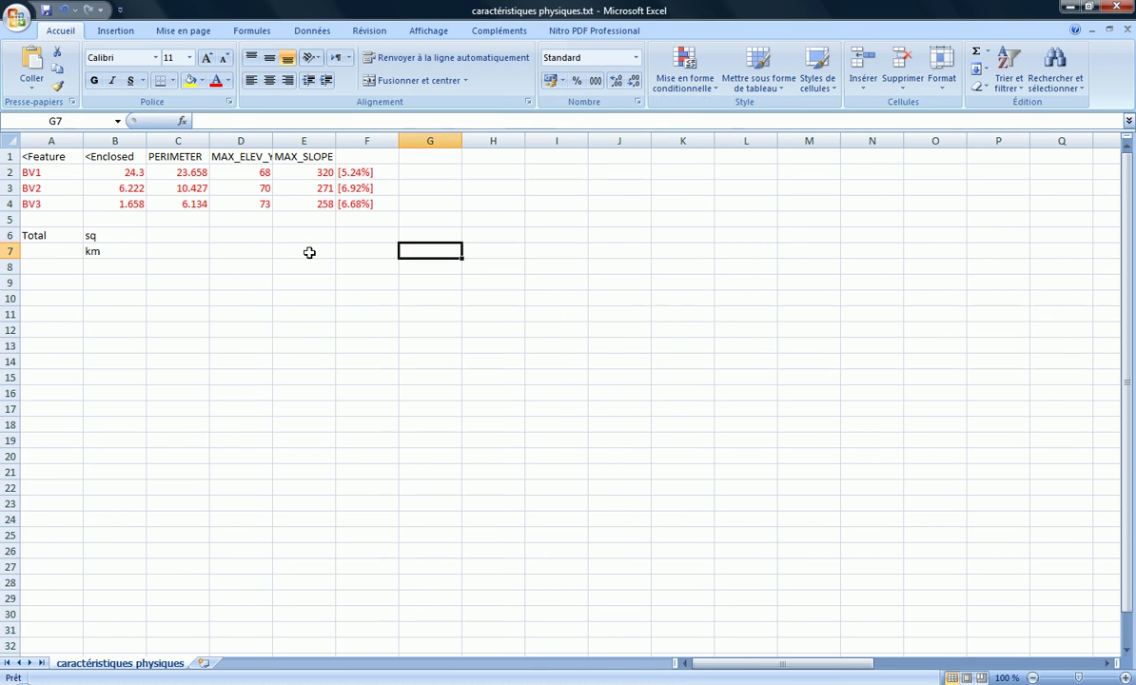
- Replace the headers in A1:C1 with "BV", "S (km²)" and "P (km)"
{"action": "left_click", "coordinate": [47, 154]}
{"action": "type", "text": "BV"}
{"action": "key", "text": "Tab"}
{"action": "type", "text": "S"}
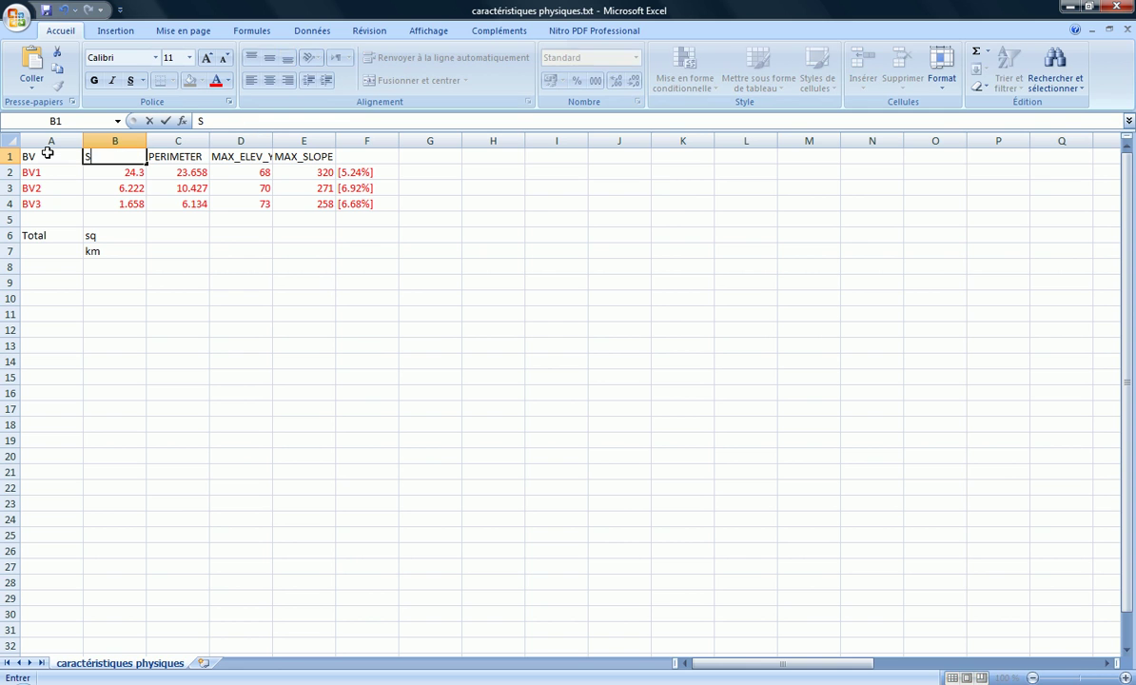
{"action": "type", "text": " (km²"}
{"action": "key", "text": "Tab"}
{"action": "type", "text": "P"}
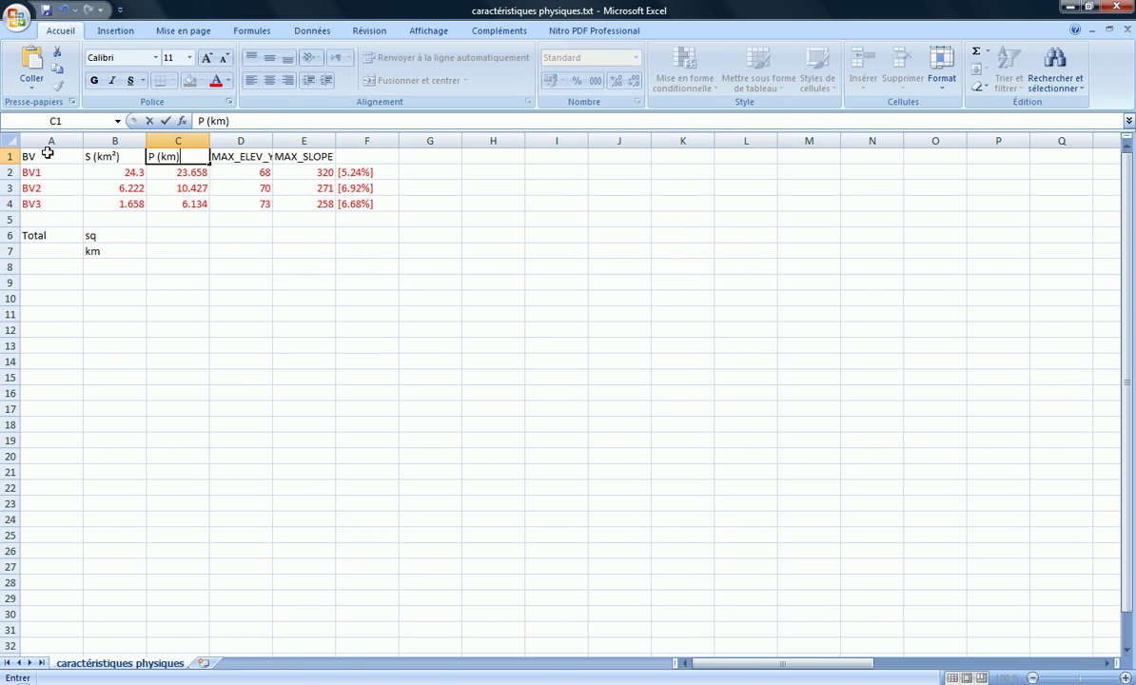
- Set the headers in D1:F1 to "Z min", "Z max" and "I%"
{"action": "key", "text": "Tab"}
{"action": "type", "text": "Z maw"}
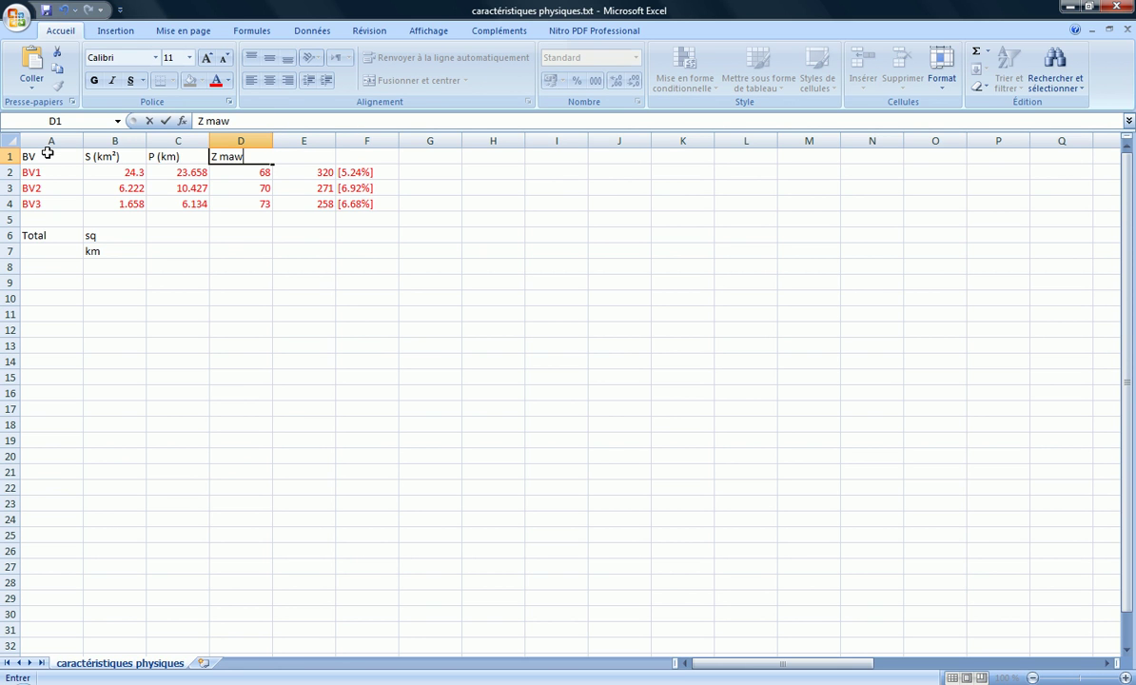
{"action": "key", "text": "Tab"}
{"action": "key", "text": "Left"}
{"action": "type", "text": "Z"}
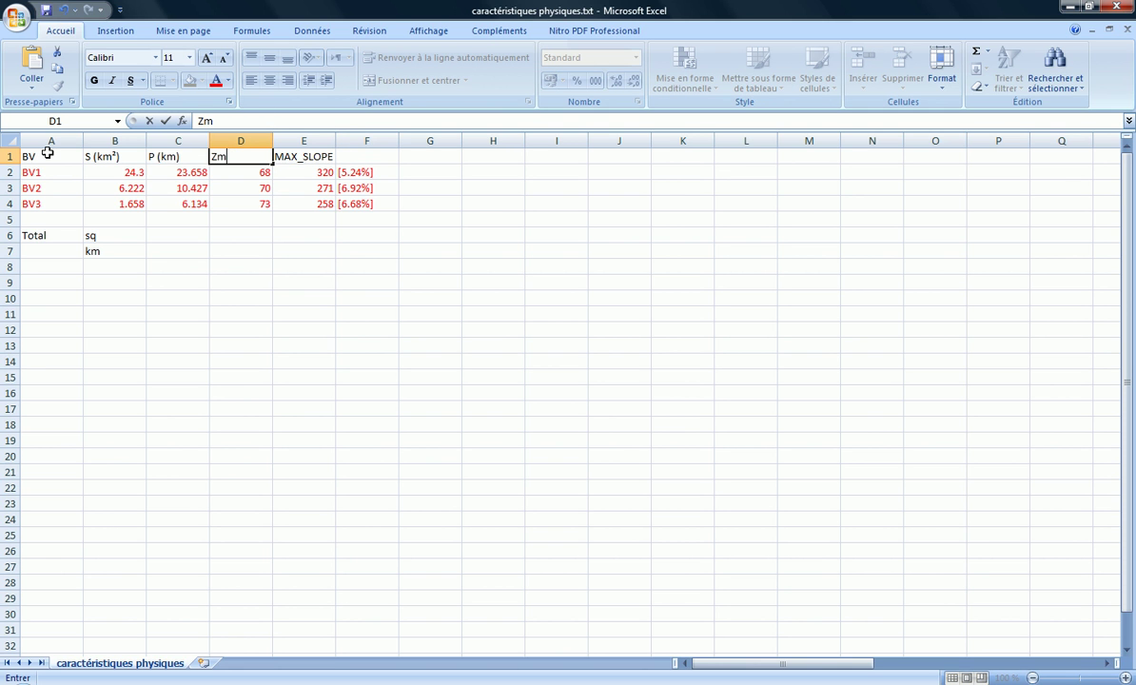
{"action": "type", "text": " min"}
{"action": "key", "text": "Tab"}
{"action": "type", "text": "Z"}
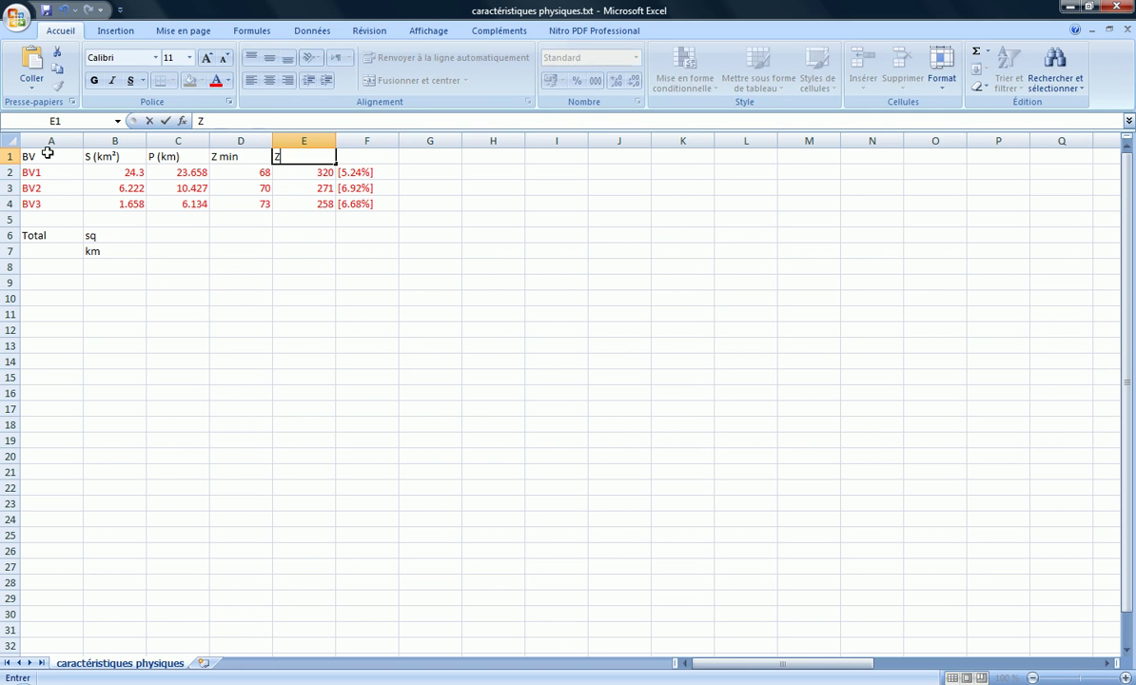
{"action": "type", "text": " max"}
{"action": "key", "text": "Tab"}
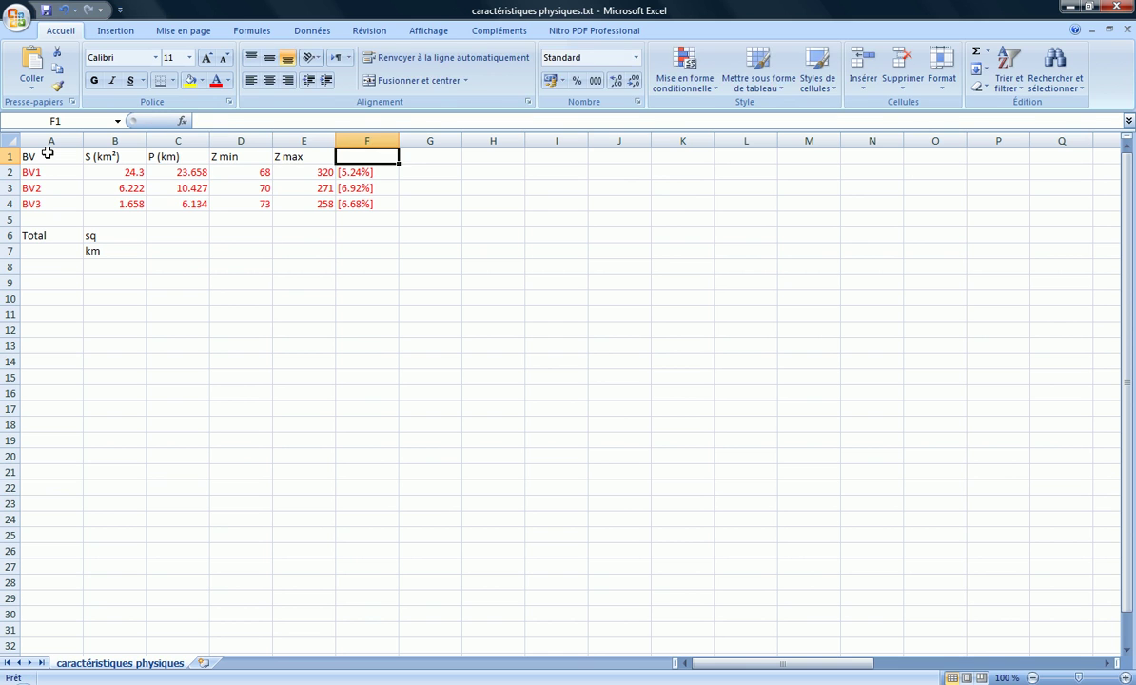
{"action": "type", "text": "I"}
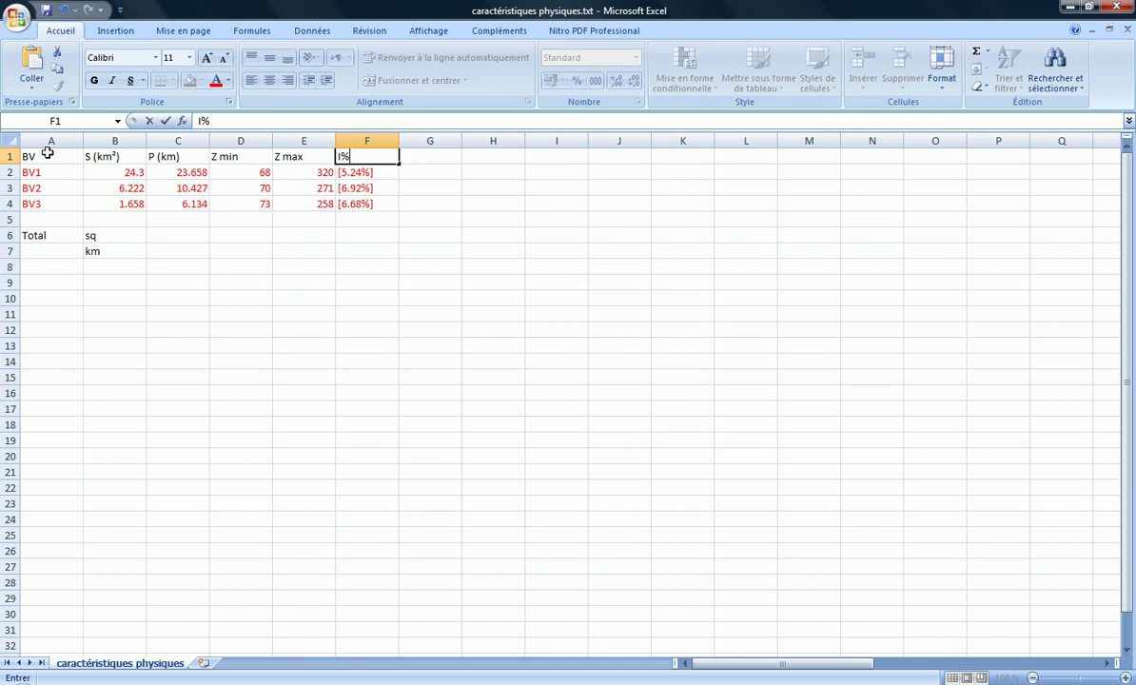
{"action": "type", "text": "%"}
{"action": "key", "text": "Return"}
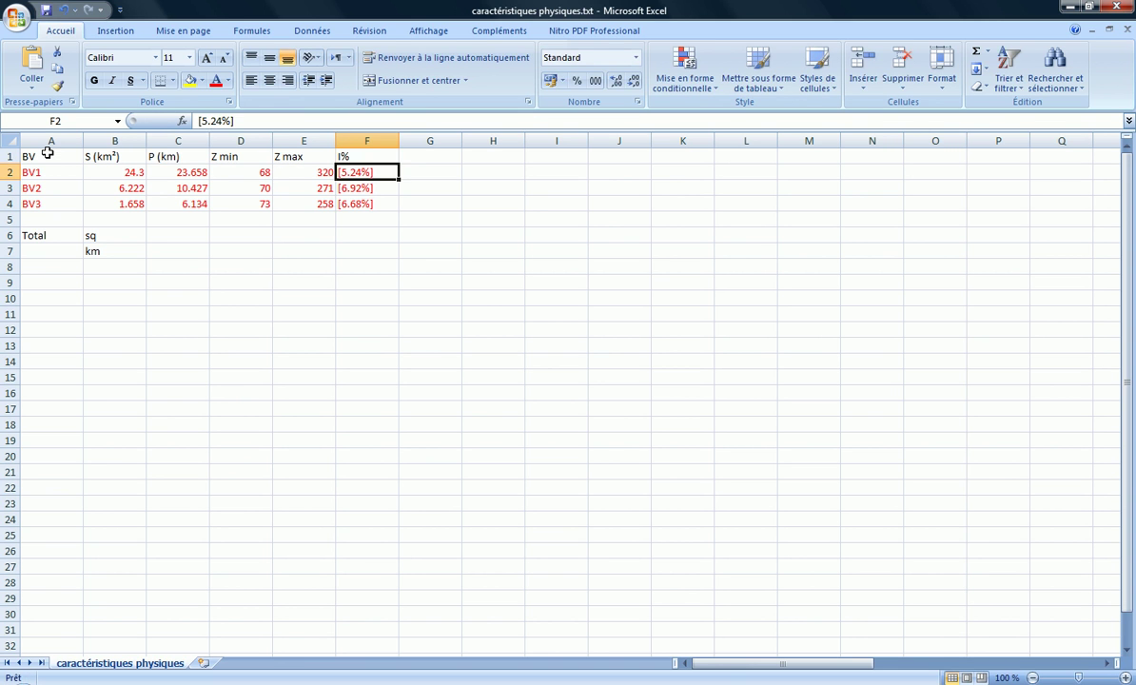
- Replace the bracketed slopes in F2:F4 with 5.24, 6.92 and 6.68, and clear the leftover total text below the table
{"action": "type", "text": "5."}
{"action": "key", "text": "Return"}
{"action": "type", "text": "6"}
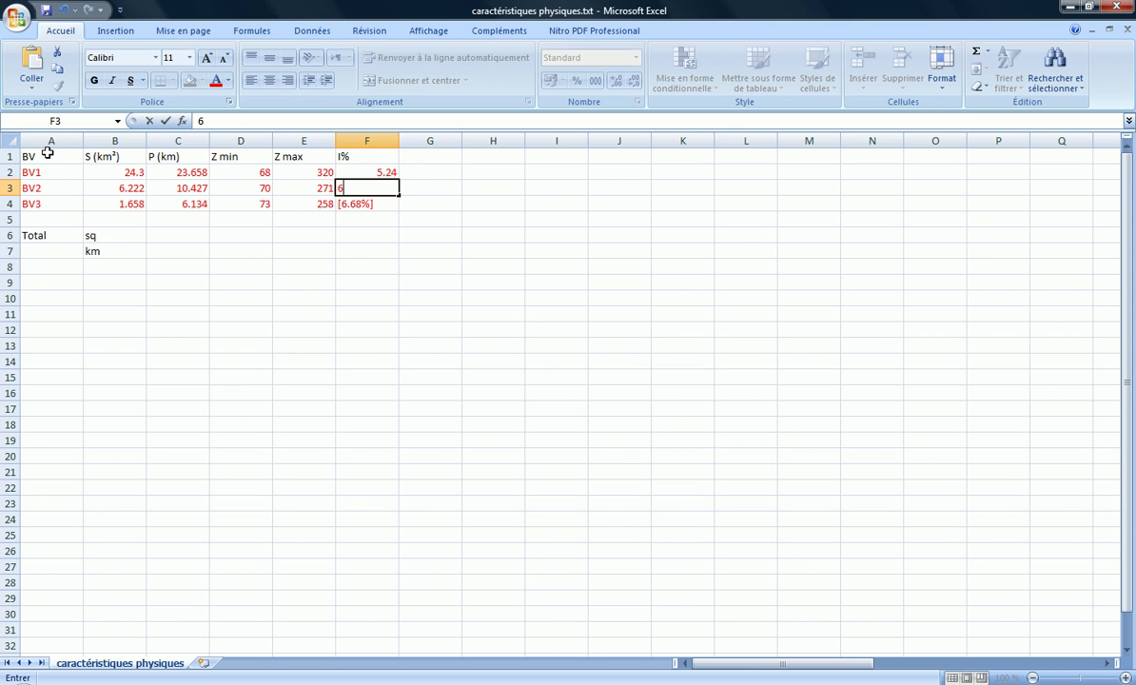
{"action": "type", "text": ".92"}
{"action": "key", "text": "Return"}
{"action": "type", "text": "6.68"}
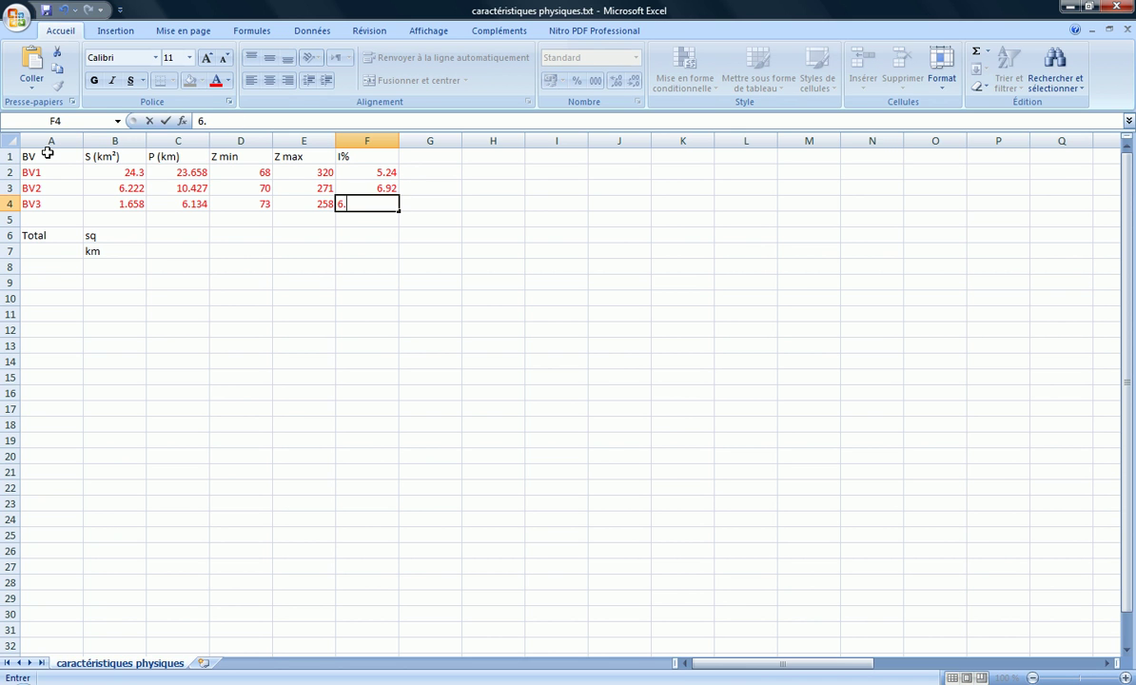
{"action": "key", "text": "Return"}
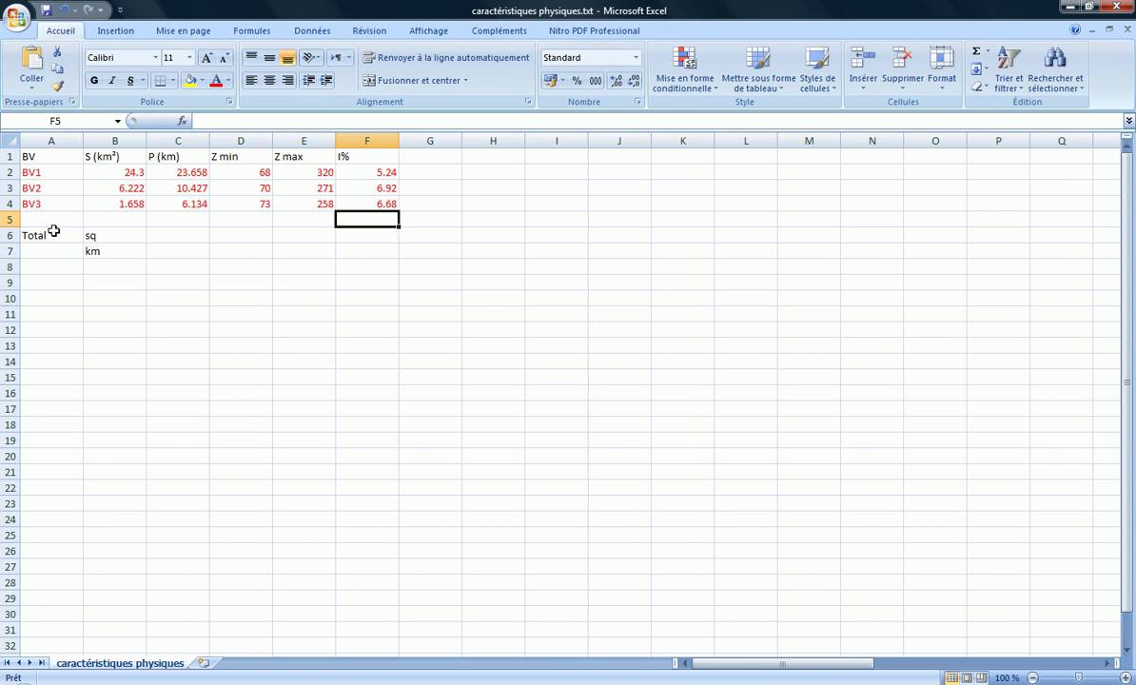
{"action": "left_click_drag", "start_coordinate": [51, 233], "coordinate": [174, 329]}
{"action": "key", "text": "Delete"}
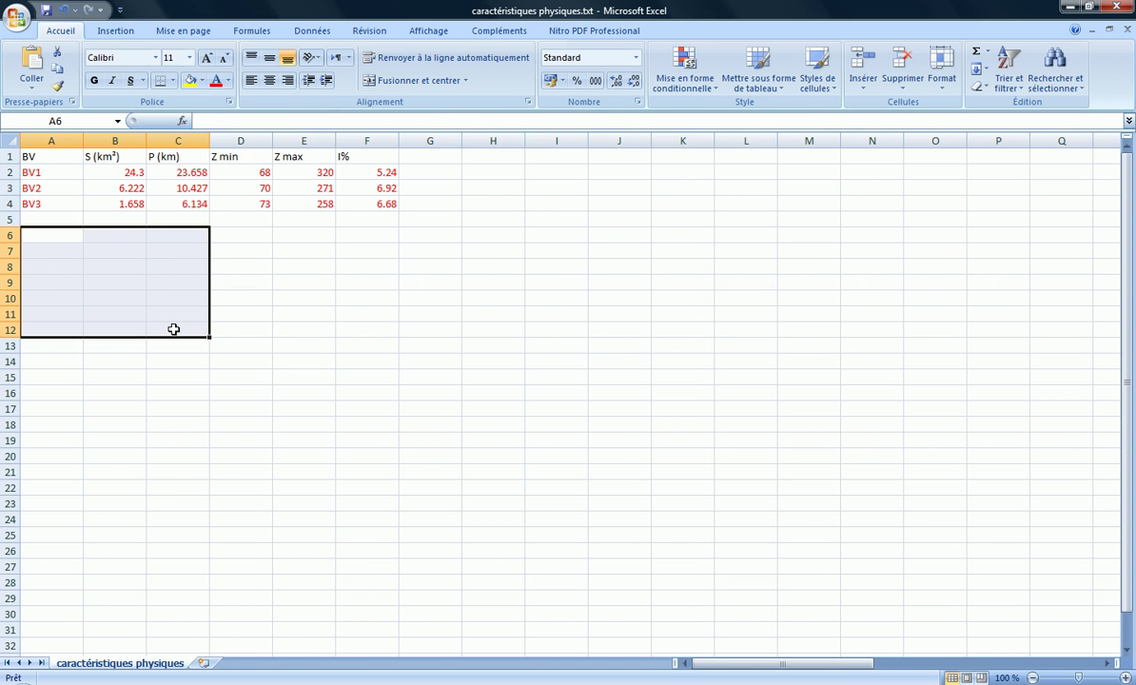
- Apply all borders to the table A1:F4 and fit the widths of columns A to F to their contents
{"action": "left_click_drag", "start_coordinate": [34, 155], "coordinate": [366, 203]}
{"action": "left_click", "coordinate": [174, 80]}
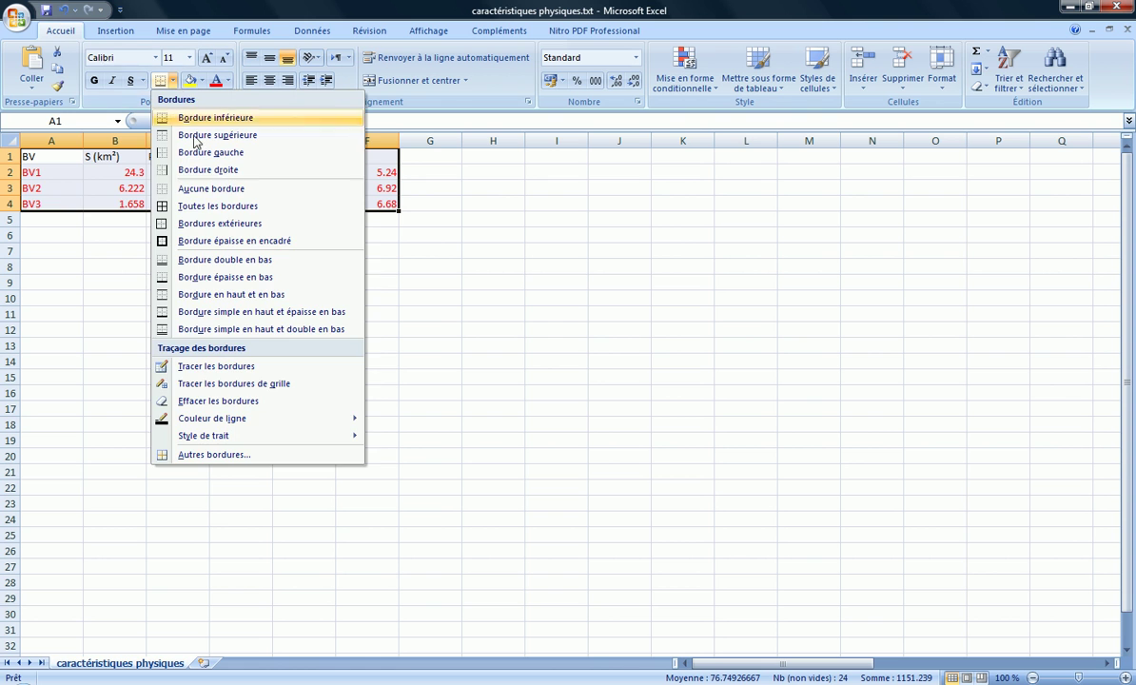
{"action": "left_click", "coordinate": [201, 203]}
{"action": "left_click", "coordinate": [251, 283]}
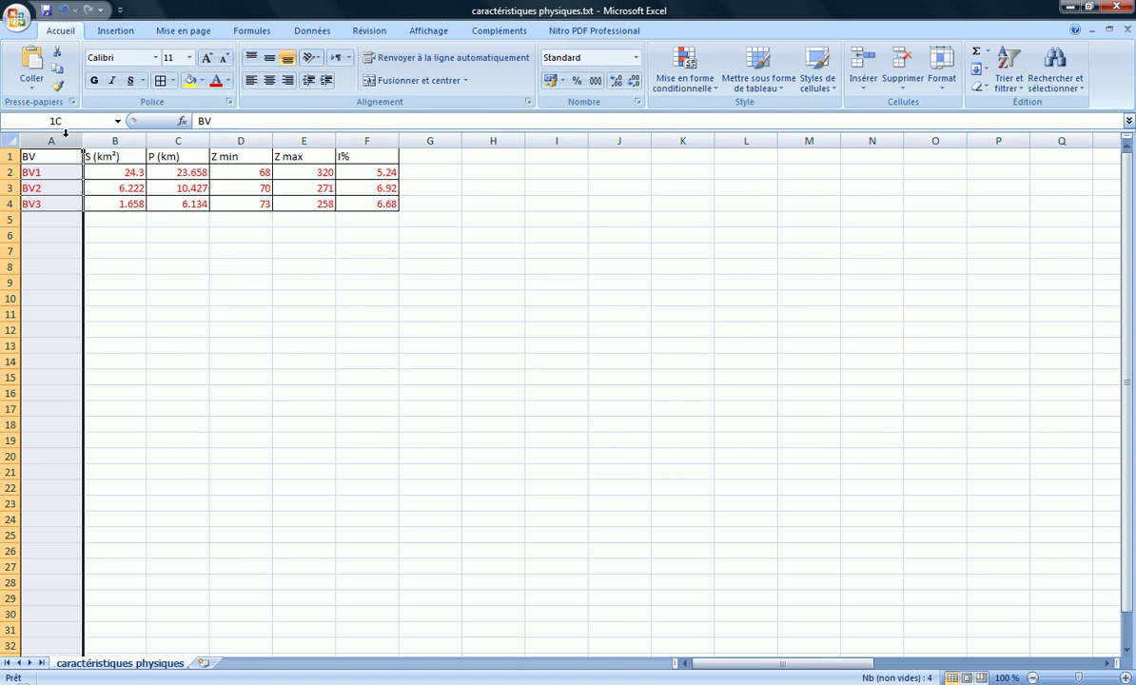
{"action": "left_click_drag", "start_coordinate": [51, 141], "coordinate": [381, 140]}
{"action": "double_click", "coordinate": [335, 140]}
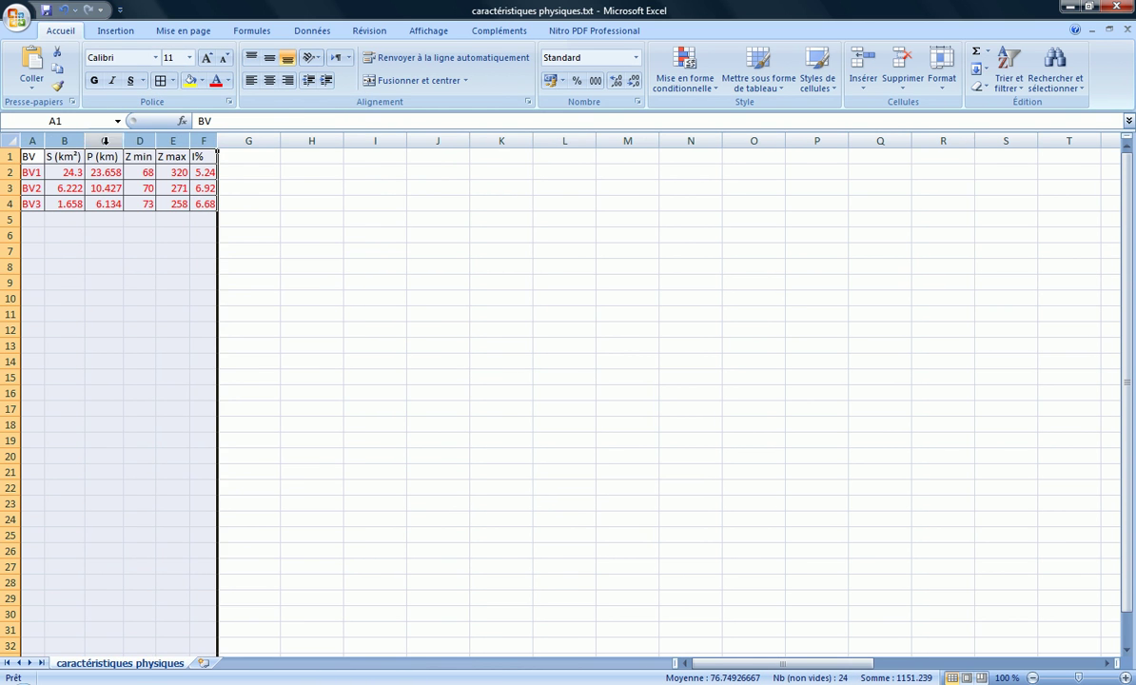
- Widen columns A to F to the same larger width and centre their contents horizontally
{"action": "left_click_drag", "start_coordinate": [44, 140], "coordinate": [150, 140]}
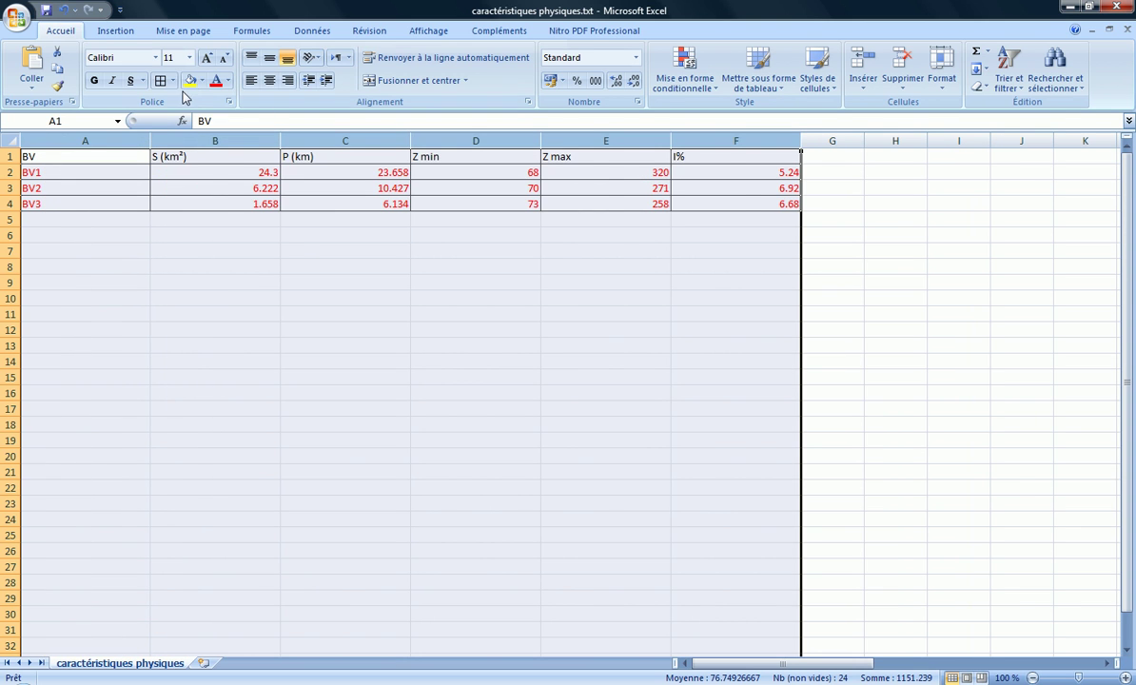
{"action": "left_click", "coordinate": [269, 80]}
{"action": "left_click", "coordinate": [298, 252]}
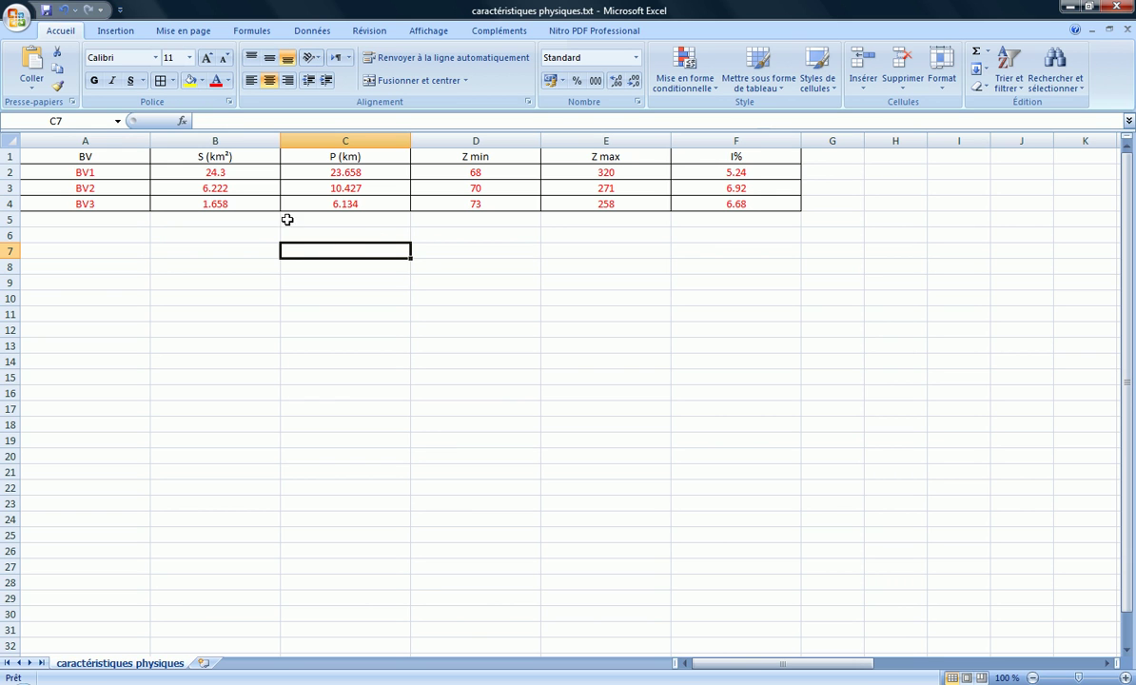
{"action": "left_click", "coordinate": [198, 171]}
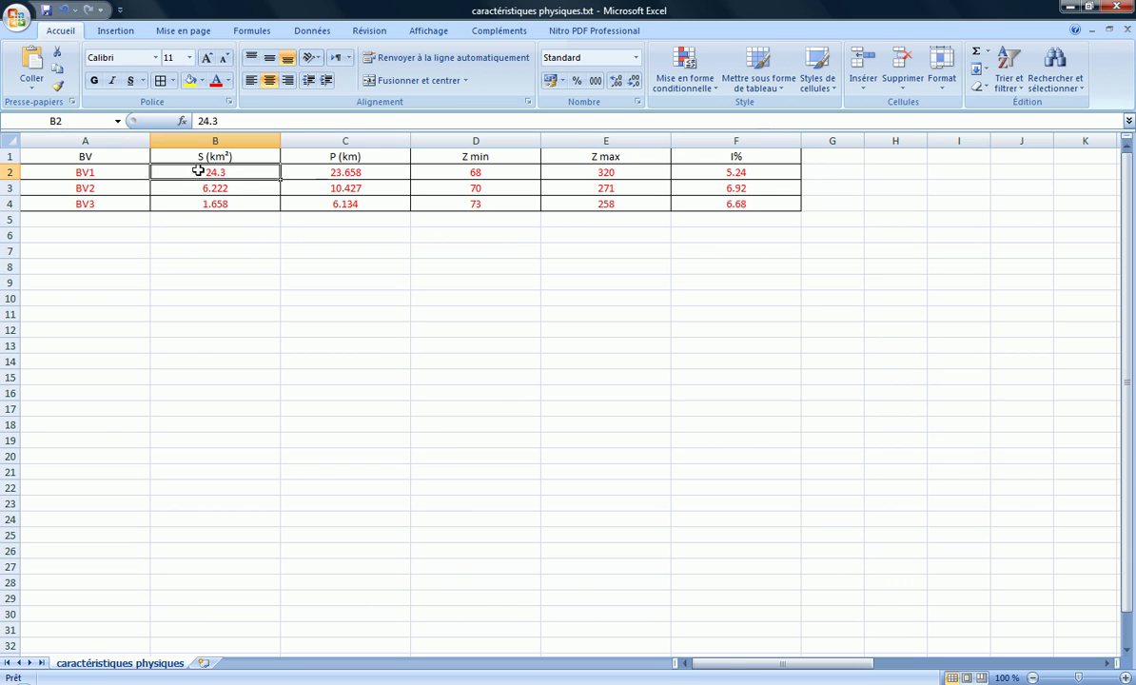
{"action": "left_click", "coordinate": [685, 170]}
{"action": "left_click", "coordinate": [590, 170]}
{"action": "left_click", "coordinate": [476, 171]}
{"action": "left_click", "coordinate": [349, 170]}
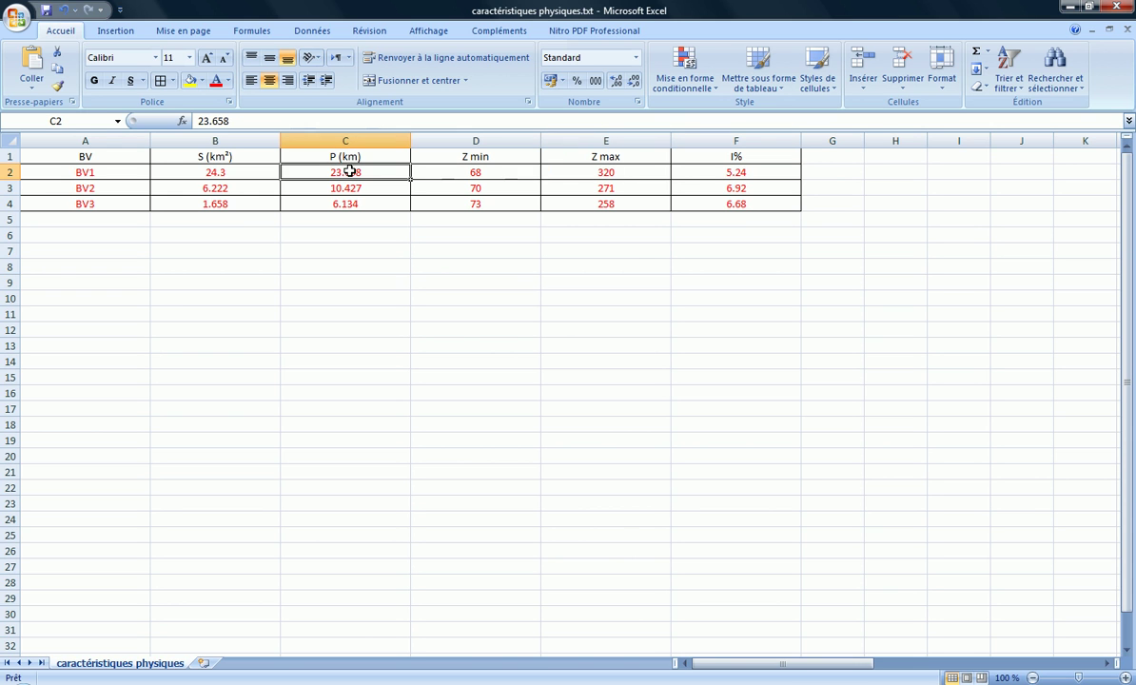
{"action": "left_click", "coordinate": [455, 381]}
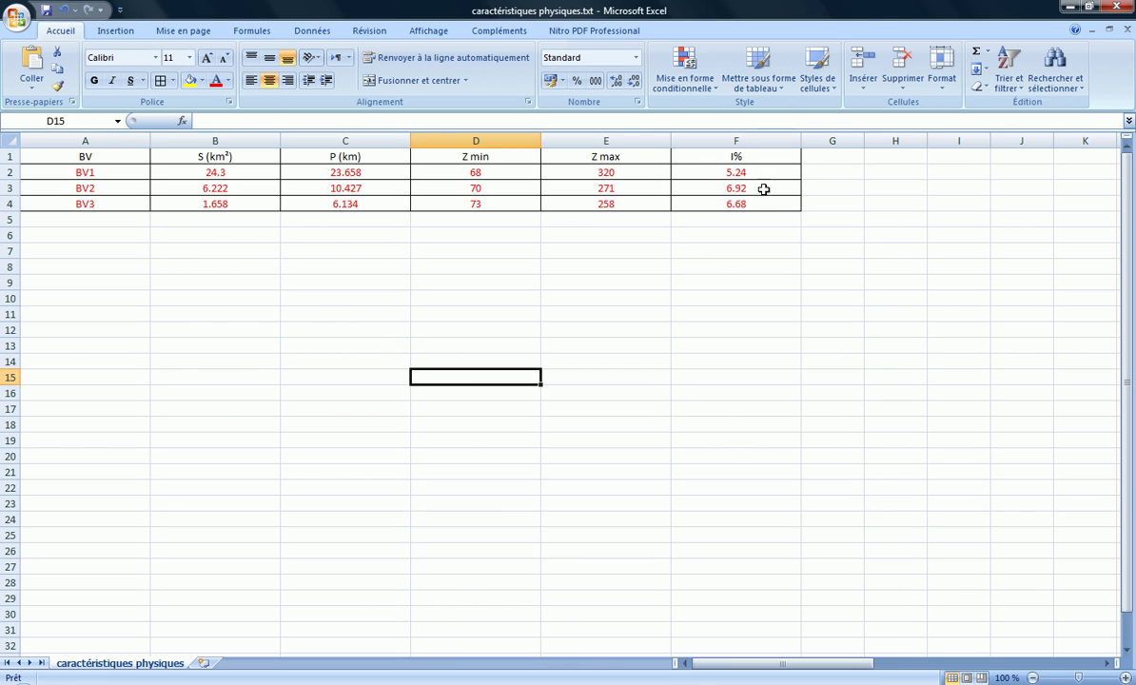
- Add the header "L écoulement" in G1 beside the I% column
{"action": "left_click", "coordinate": [824, 157]}
{"action": "type", "text": "L éc"}
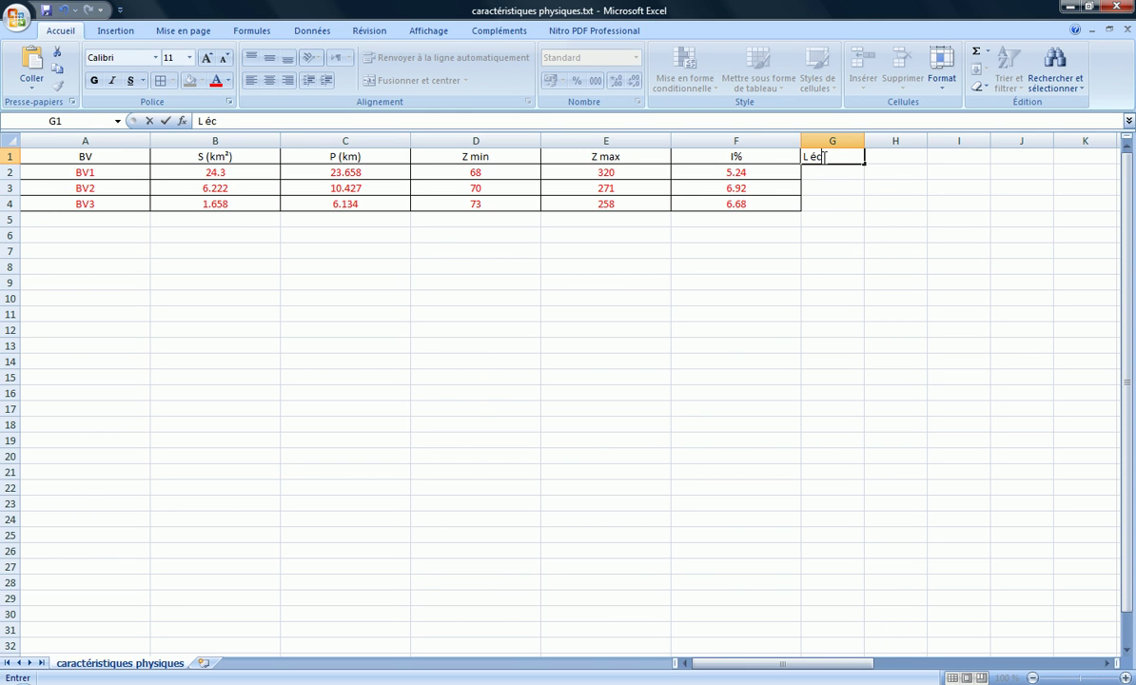
{"action": "type", "text": "oulement"}
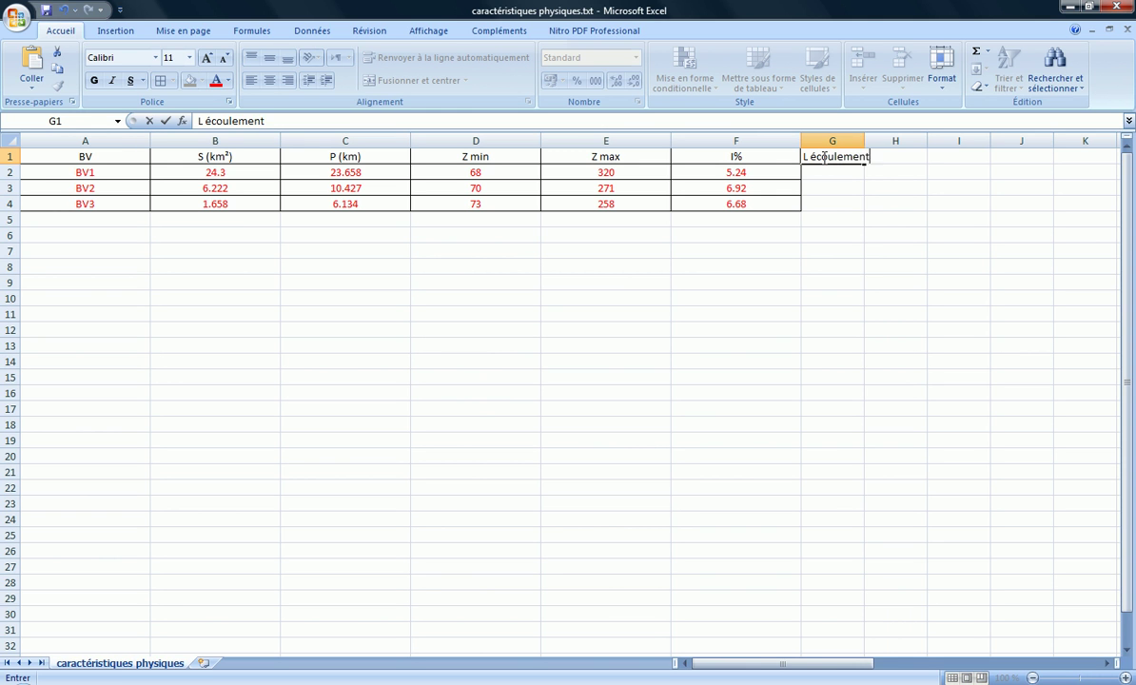
{"action": "key", "text": "Return"}
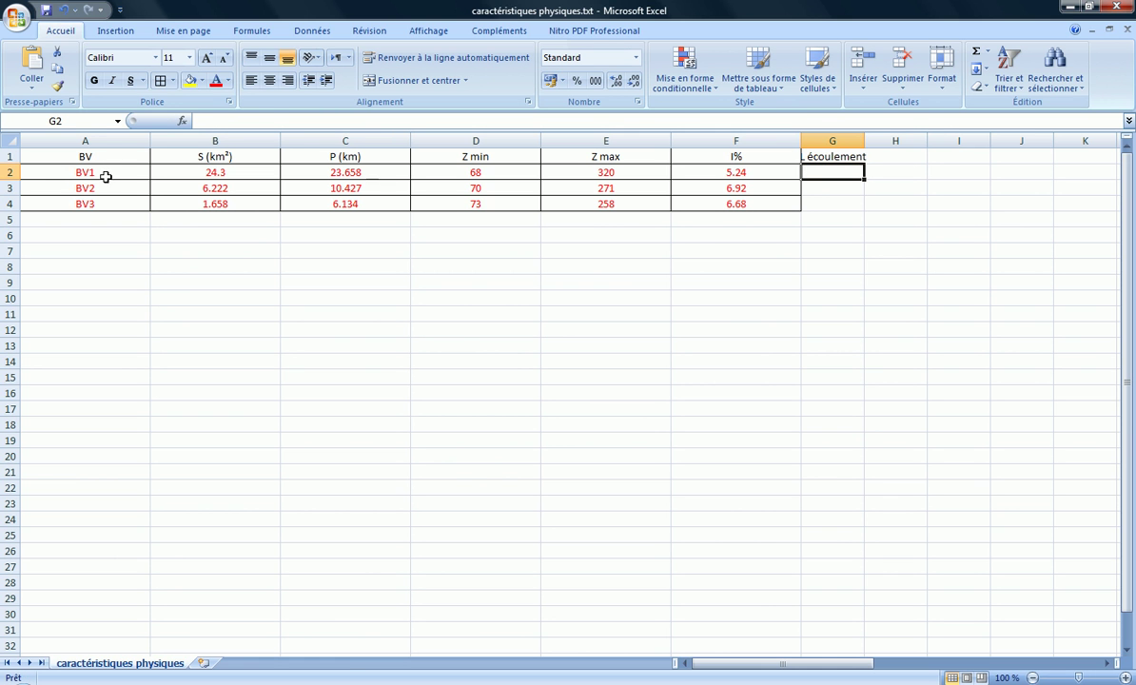
- Switch to Global Mapper, close the feature measurement list and deselect the three basins
{"action": "key", "text": "alt+Tab"}
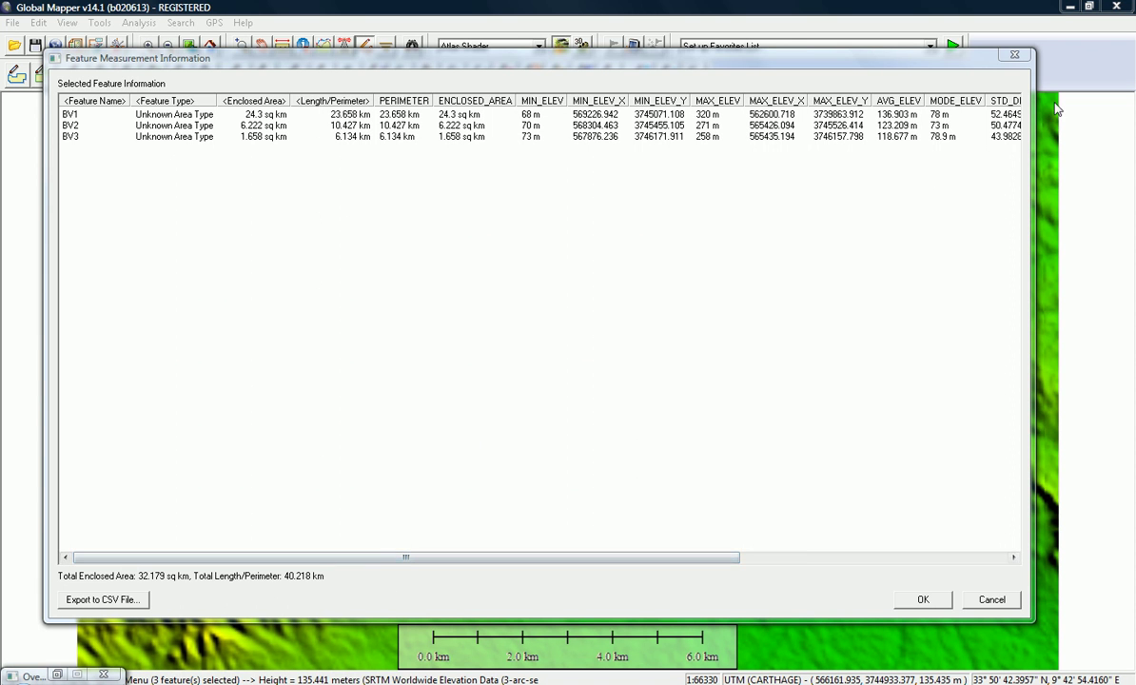
{"action": "key", "text": "Escape"}
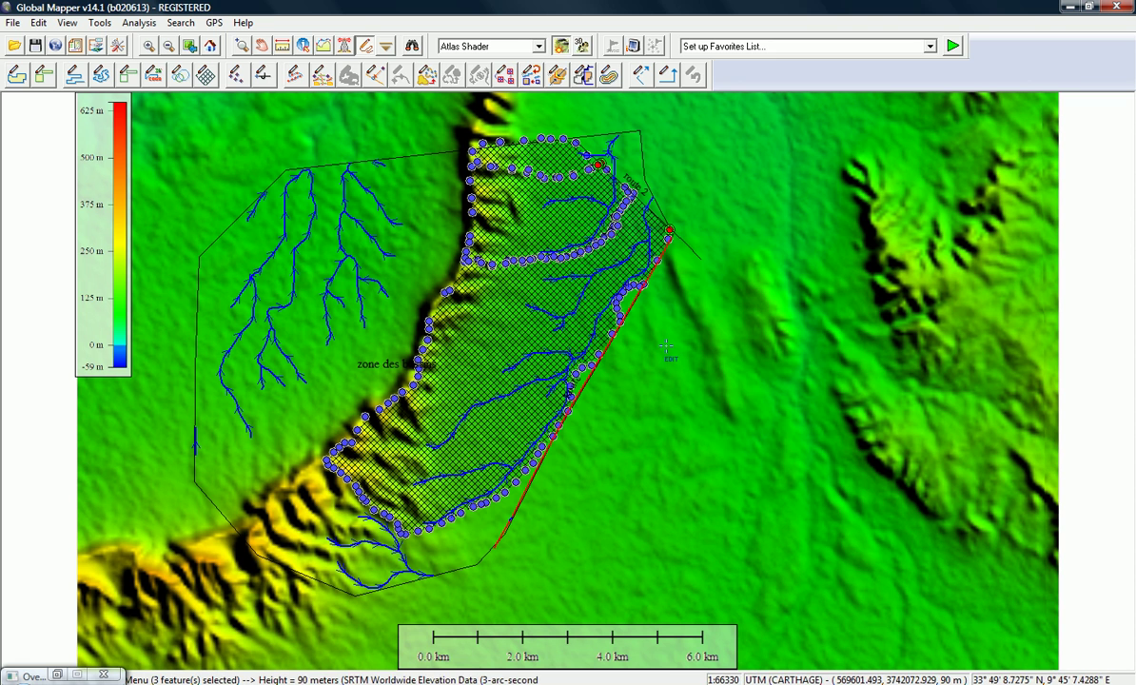
{"action": "key", "text": "Escape"}
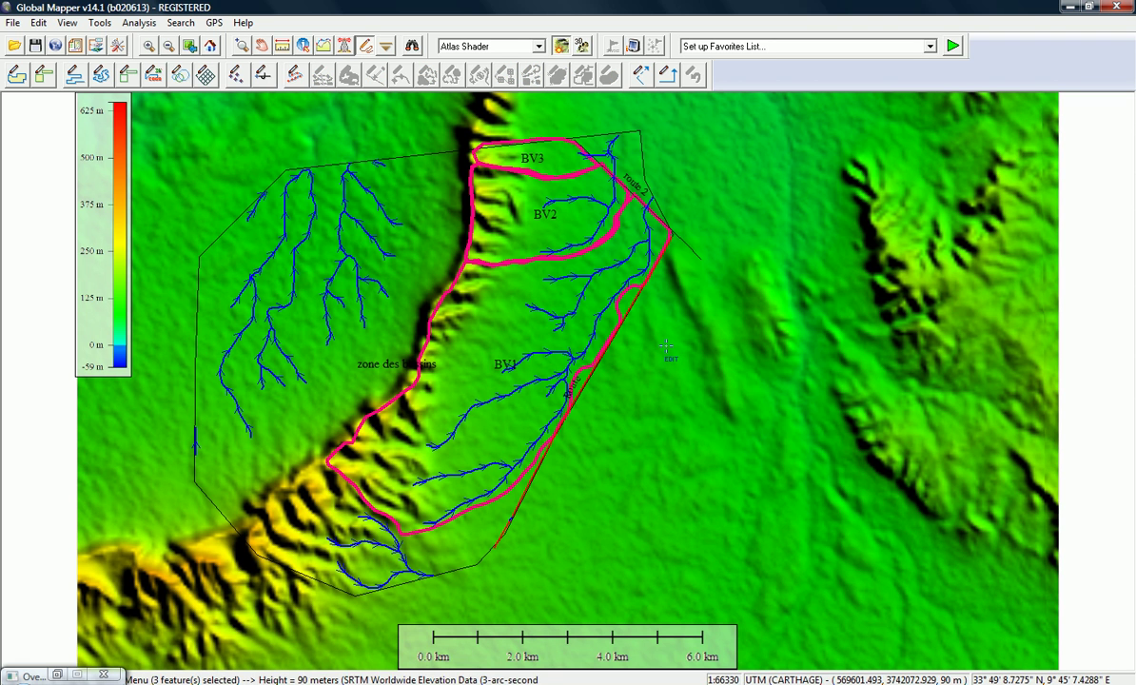
- Measure BV1's longest flow path by tracing a line about 9.28 km long along its main stream, from the southern upstream end to route 2
{"action": "left_click", "coordinate": [72, 76]}
{"action": "left_click", "coordinate": [420, 524]}
{"action": "left_click", "coordinate": [439, 516]}
{"action": "left_click", "coordinate": [461, 507]}
{"action": "left_click", "coordinate": [481, 498]}
{"action": "left_click", "coordinate": [496, 487]}
{"action": "left_click", "coordinate": [510, 478]}
{"action": "left_click", "coordinate": [523, 465]}
{"action": "left_click", "coordinate": [540, 444]}
{"action": "left_click", "coordinate": [546, 427]}
{"action": "left_click", "coordinate": [553, 412]}
{"action": "left_click", "coordinate": [556, 403]}
{"action": "left_click", "coordinate": [561, 390]}
{"action": "left_click", "coordinate": [567, 377]}
{"action": "left_click", "coordinate": [569, 365]}
{"action": "left_click", "coordinate": [574, 354]}
{"action": "left_click", "coordinate": [579, 345]}
{"action": "left_click", "coordinate": [586, 336]}
{"action": "left_click", "coordinate": [594, 324]}
{"action": "left_click", "coordinate": [601, 316]}
{"action": "left_click", "coordinate": [607, 307]}
{"action": "left_click", "coordinate": [614, 299]}
{"action": "left_click", "coordinate": [621, 290]}
{"action": "left_click", "coordinate": [628, 282]}
{"action": "left_click", "coordinate": [632, 274]}
{"action": "left_click", "coordinate": [637, 266]}
{"action": "left_click", "coordinate": [641, 255]}
{"action": "left_click", "coordinate": [645, 242]}
{"action": "left_click", "coordinate": [647, 224]}
{"action": "left_click", "coordinate": [648, 209]}
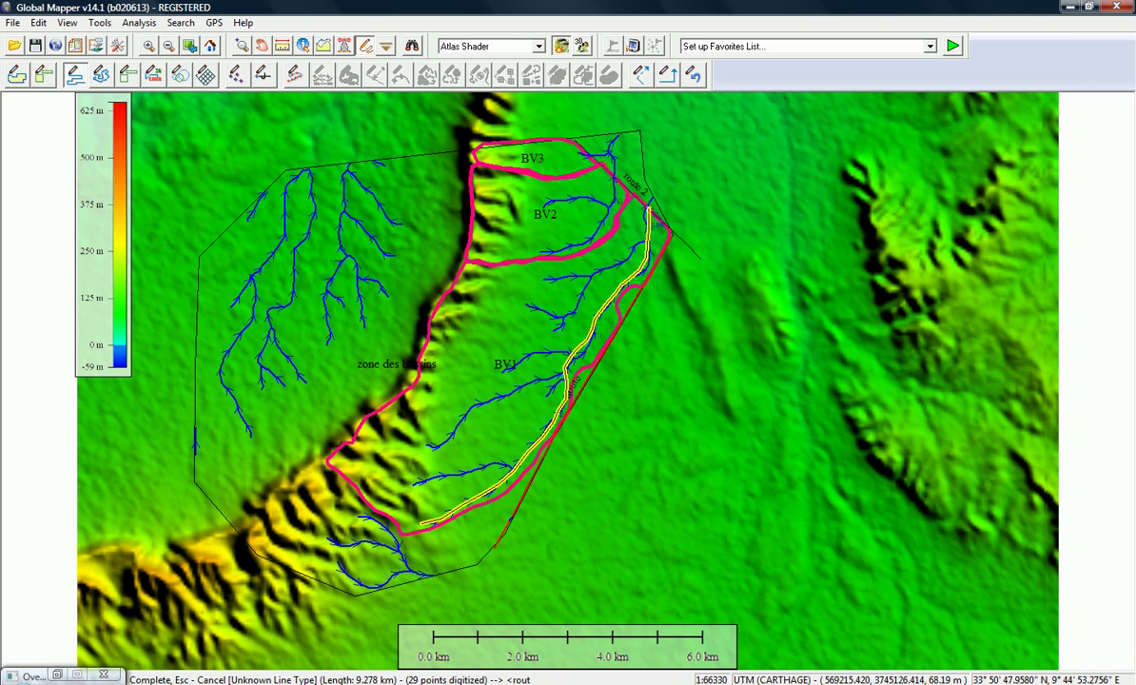
{"action": "right_click", "coordinate": [647, 209]}
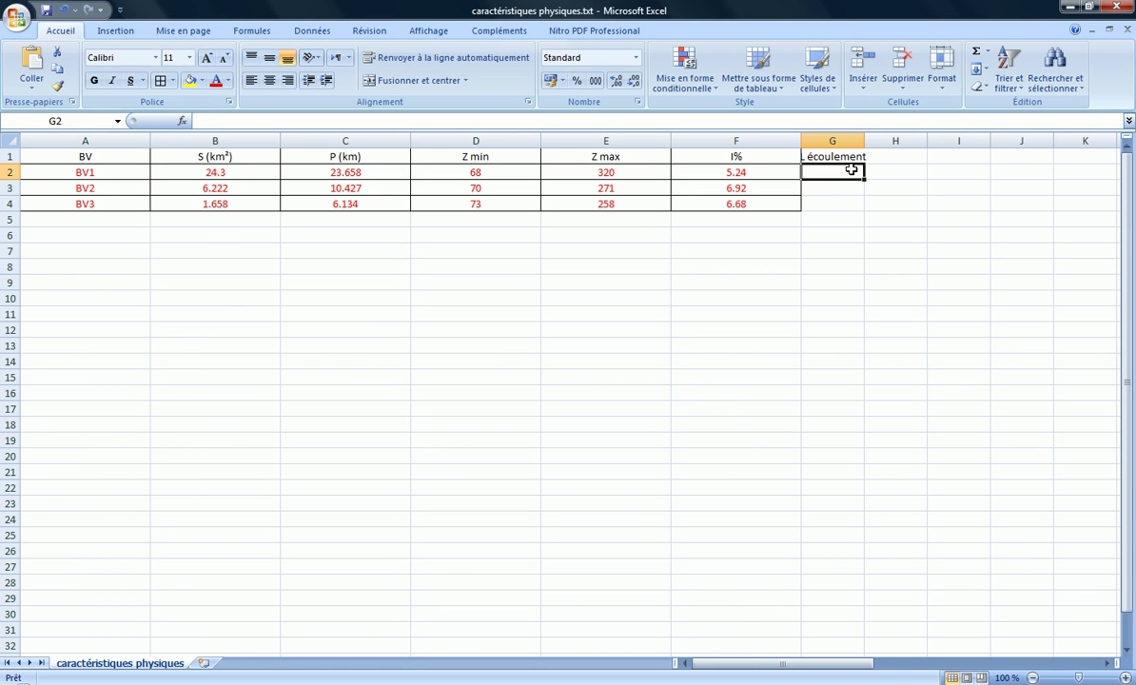
- Switch to Excel, enter 9.28 as BV1's flow length in G2 and widen column G to fit its header
{"action": "type", "text": "9.28"}
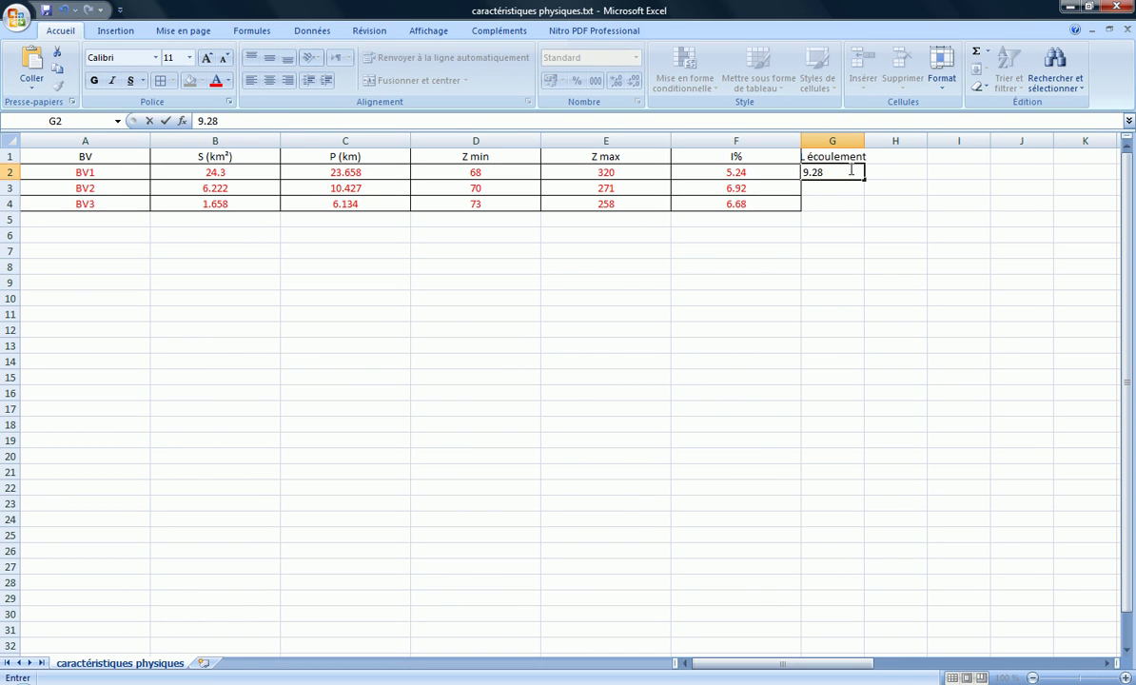
{"action": "key", "text": "Up"}
{"action": "left_click_drag", "start_coordinate": [864, 141], "coordinate": [911, 139]}
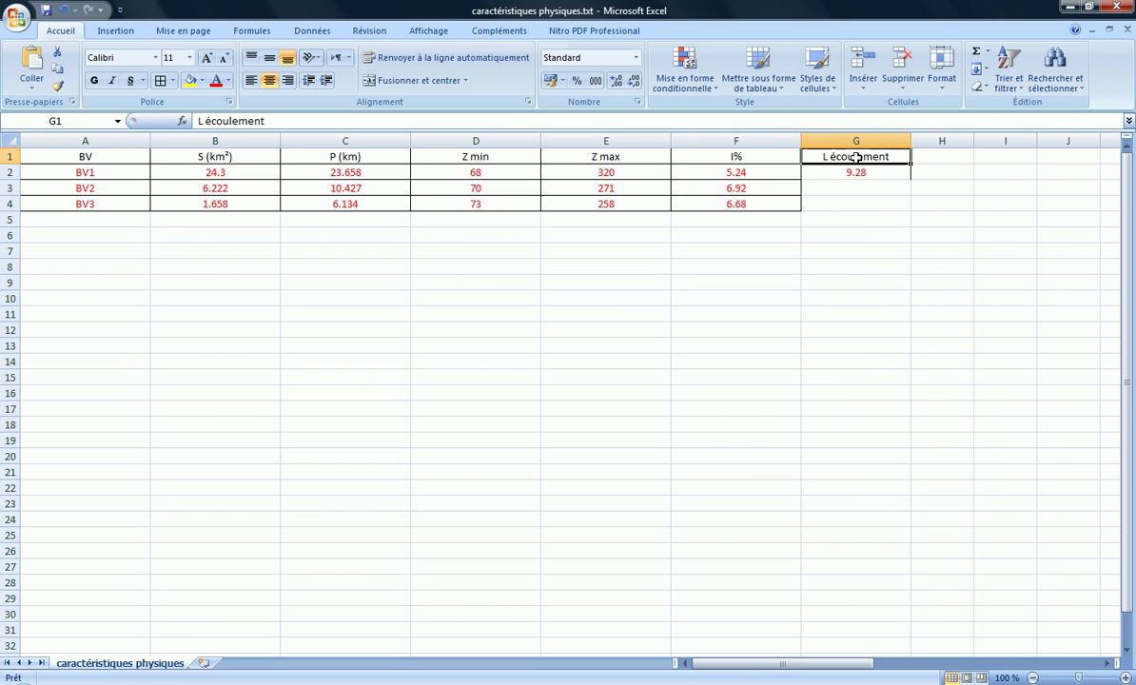
- Add the unit to the header in G1 so it reads "L écoulement (km)"
{"action": "left_click", "coordinate": [383, 120]}
{"action": "type", "text": "(km"}
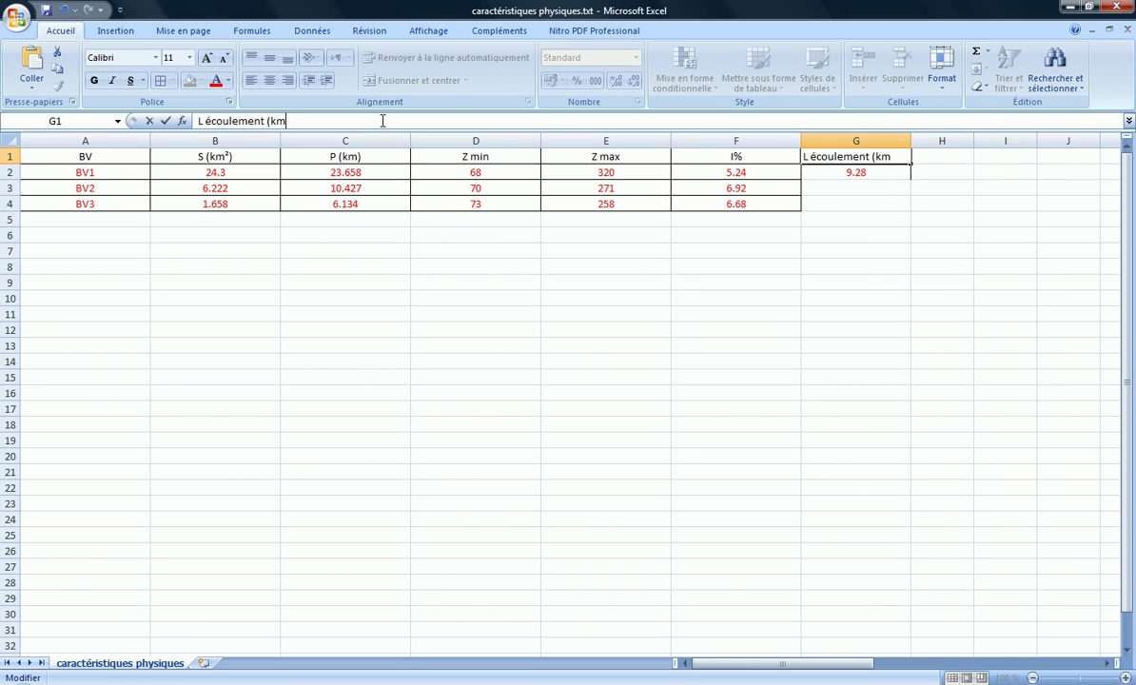
{"action": "type", "text": ")"}
{"action": "key", "text": "Return"}
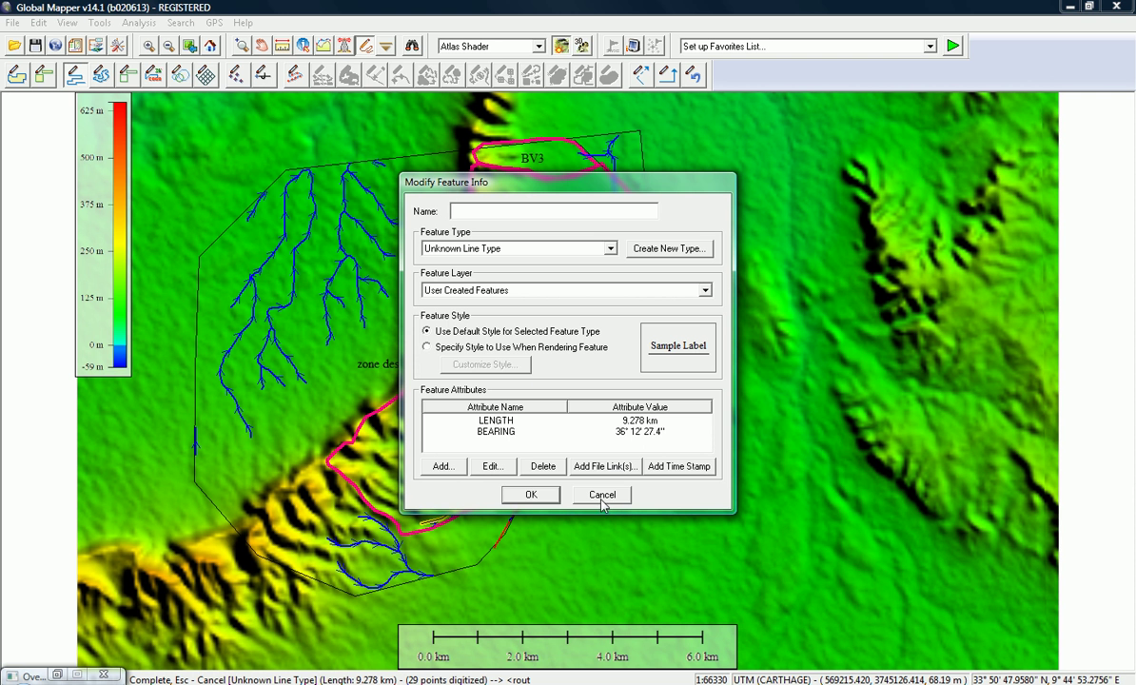
- Back in Global Mapper, discard the BV1 line and trace BV2's main stream with a line about 2.71 km long to measure it
{"action": "left_click", "coordinate": [602, 496]}
{"action": "left_click", "coordinate": [636, 386]}
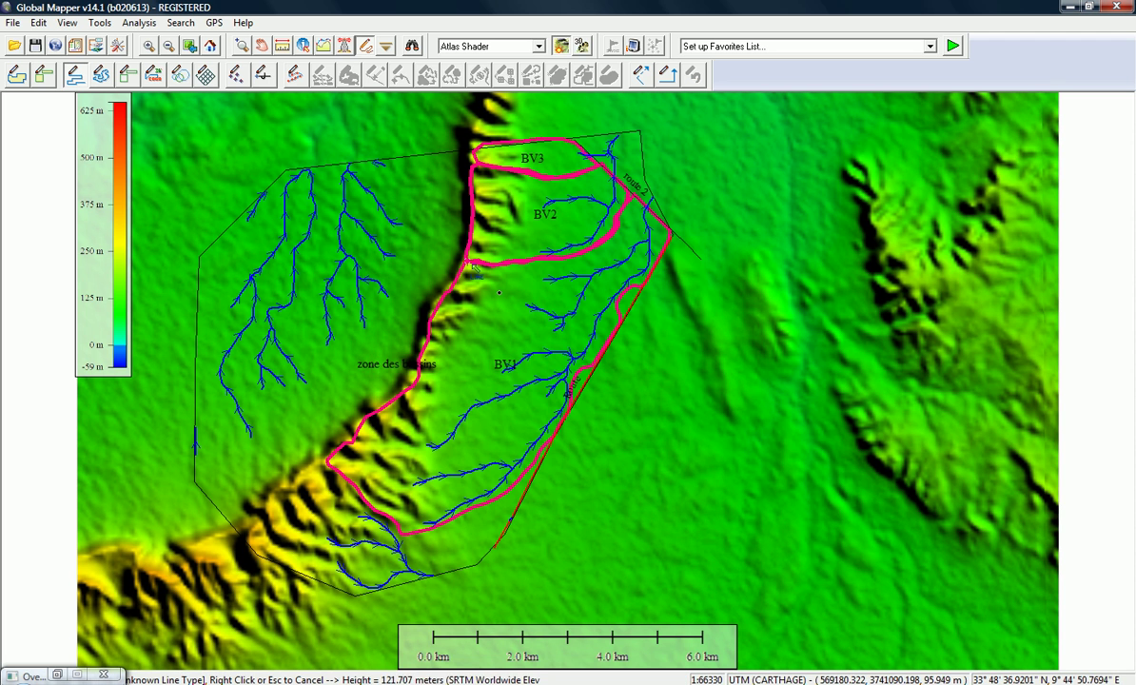
{"action": "left_click", "coordinate": [540, 253]}
{"action": "left_click", "coordinate": [560, 253]}
{"action": "left_click", "coordinate": [575, 246]}
{"action": "left_click", "coordinate": [590, 236]}
{"action": "left_click", "coordinate": [599, 225]}
{"action": "left_click", "coordinate": [606, 215]}
{"action": "left_click", "coordinate": [611, 205]}
{"action": "left_click", "coordinate": [587, 193]}
{"action": "left_click", "coordinate": [578, 179]}
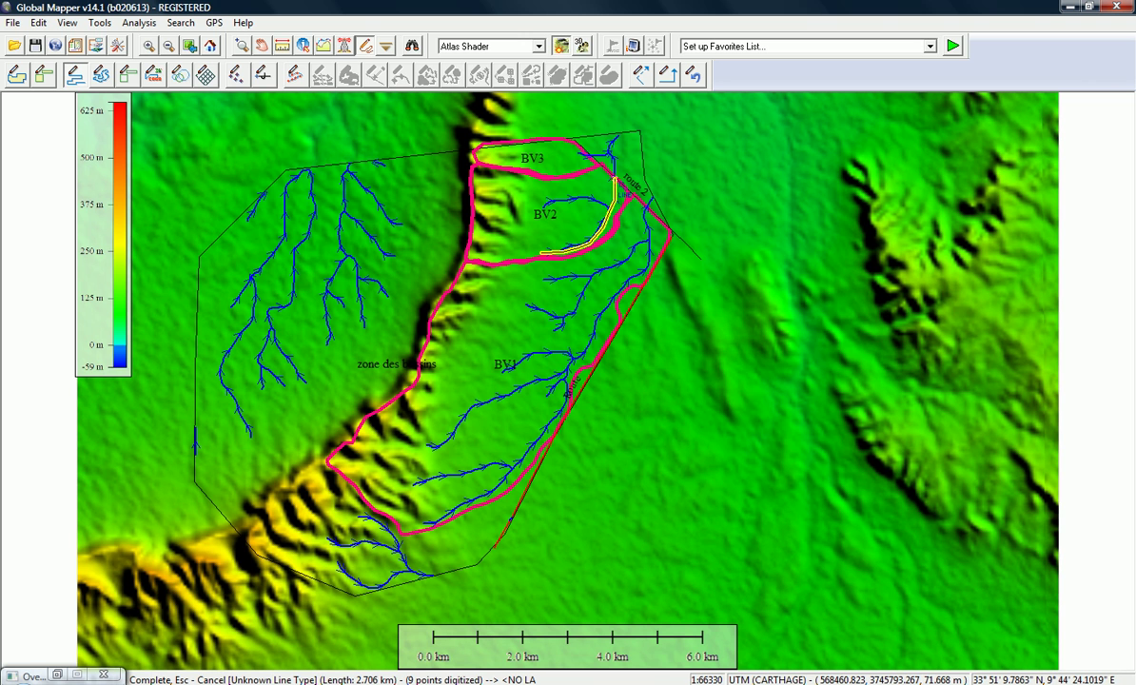
{"action": "right_click", "coordinate": [578, 178]}
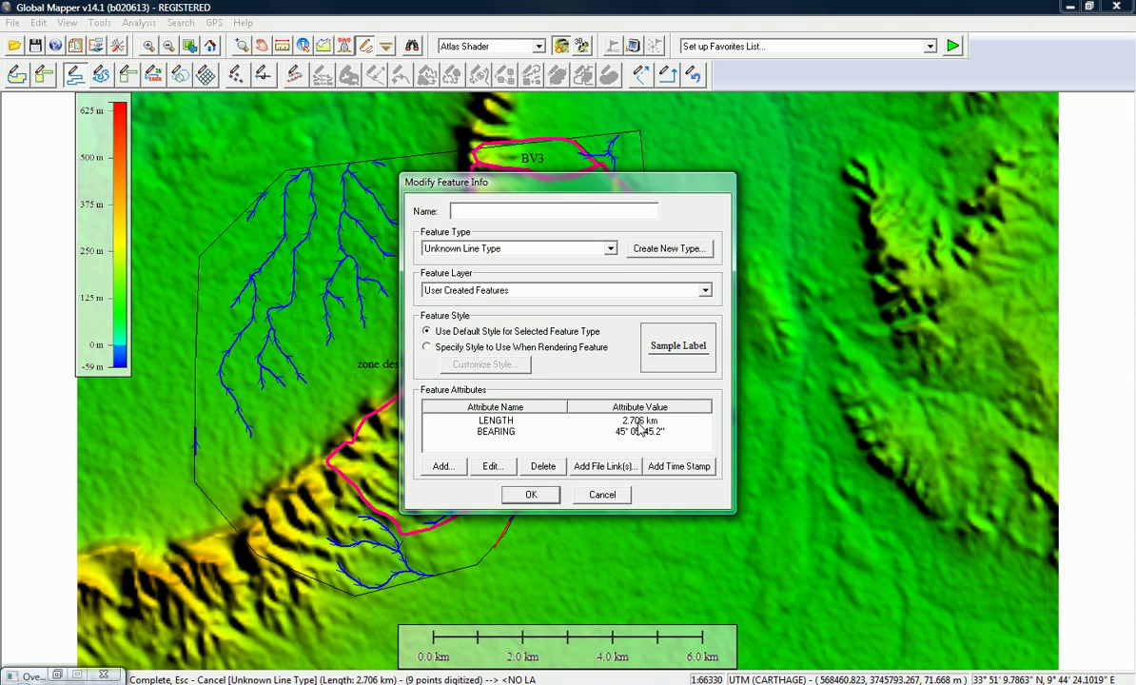
- Switch to Excel and enter 2.71 as BV2's flow length in G3
{"action": "key", "text": "alt+Tab"}
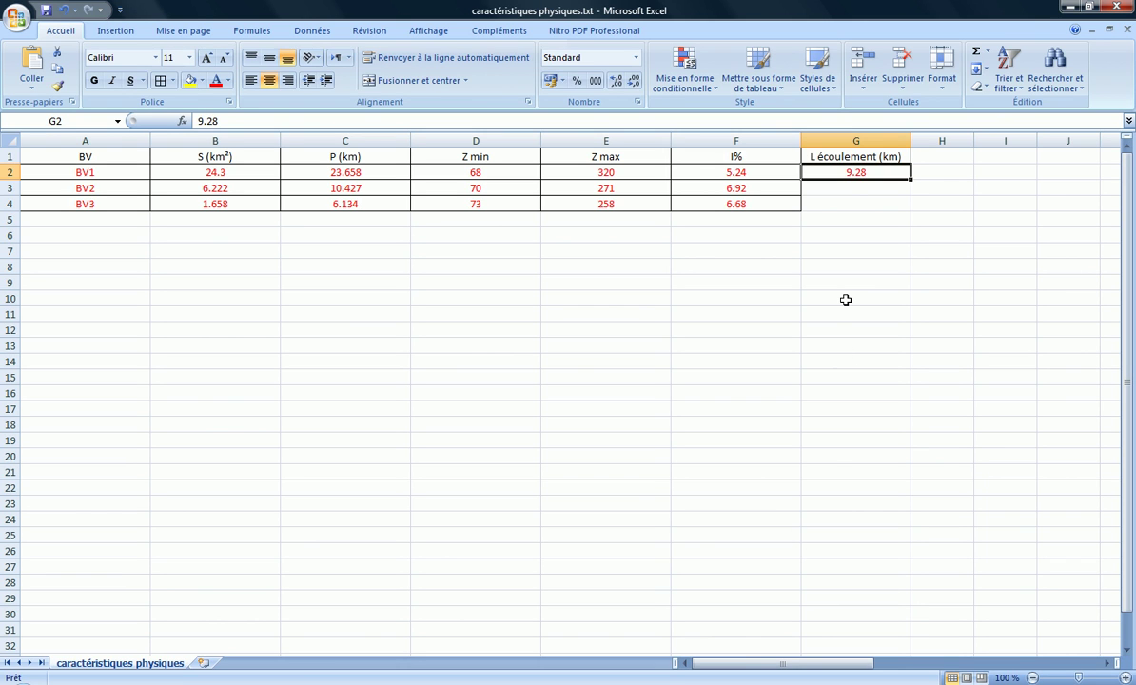
{"action": "key", "text": "Return"}
{"action": "type", "text": "2.71"}
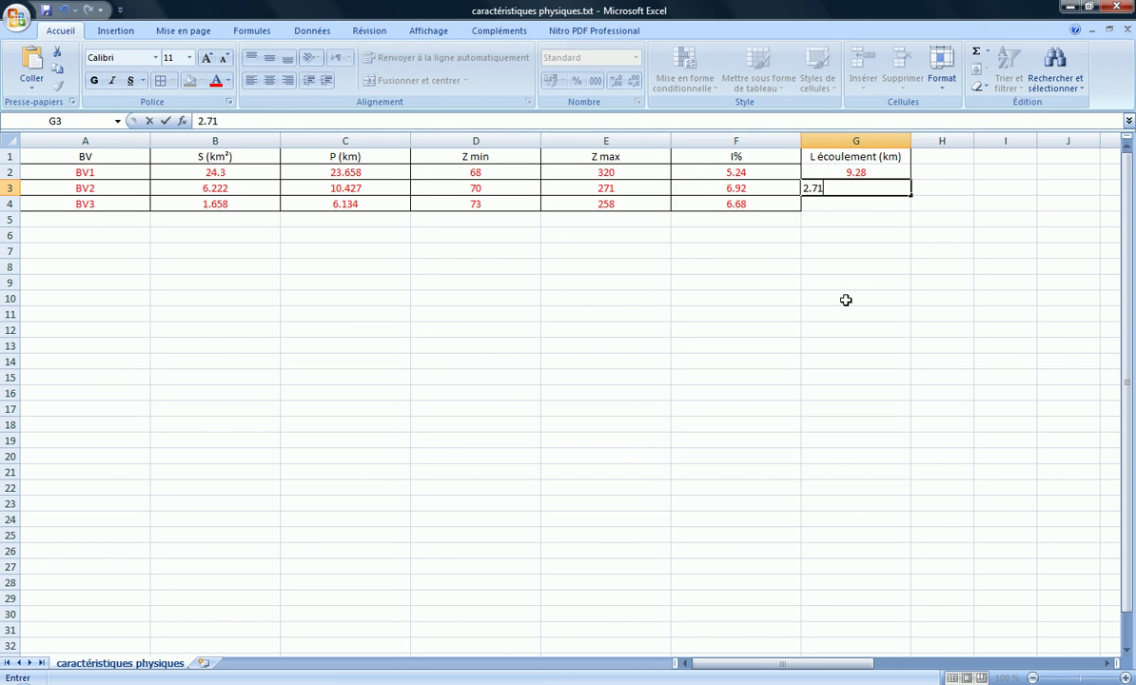
{"action": "key", "text": "Return"}
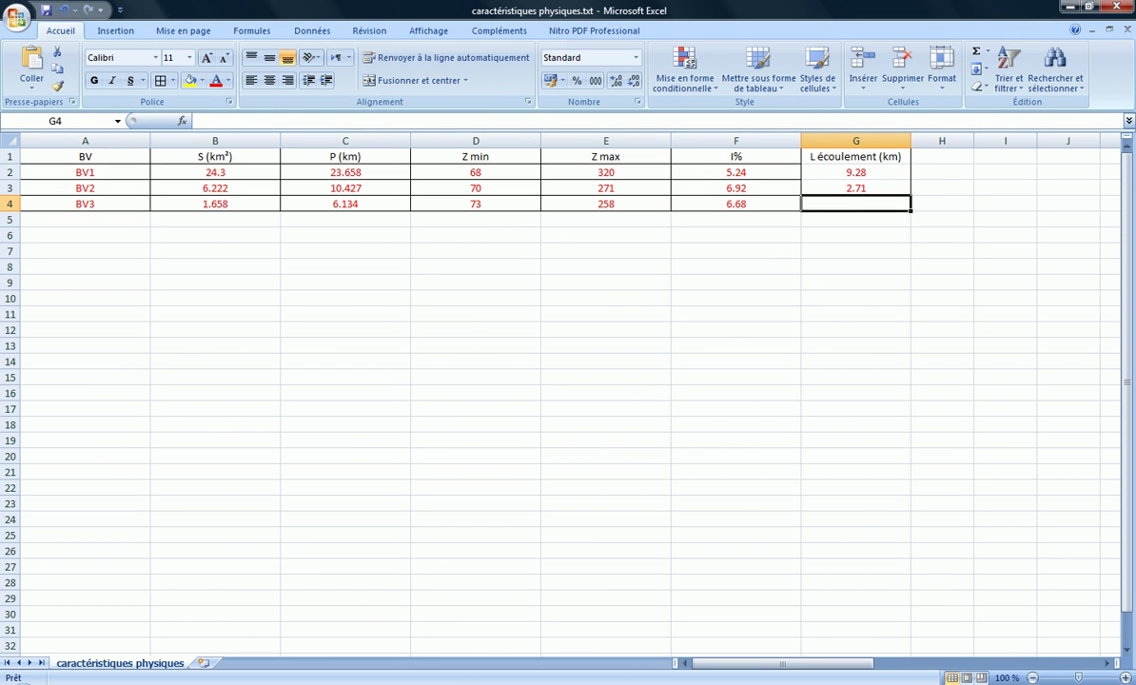
- Back in Global Mapper, discard the BV2 line and trace BV3's short stream with a line about 0.31 km long to measure it
{"action": "key", "text": "alt+Tab"}
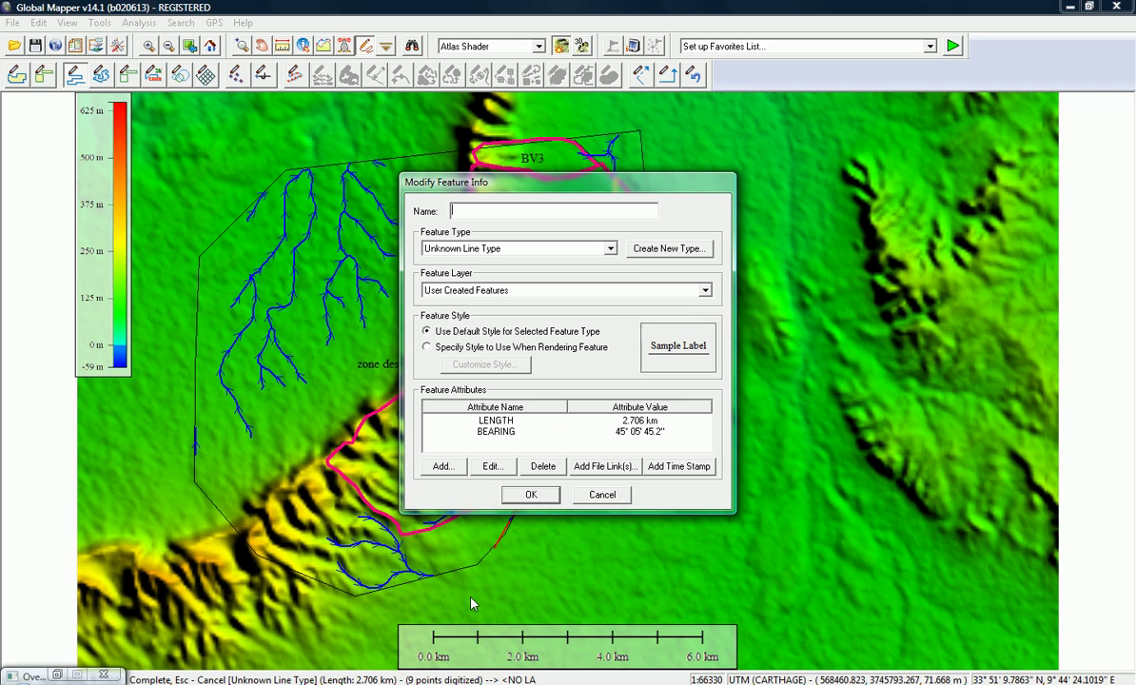
{"action": "left_click", "coordinate": [605, 495]}
{"action": "left_click", "coordinate": [614, 388]}
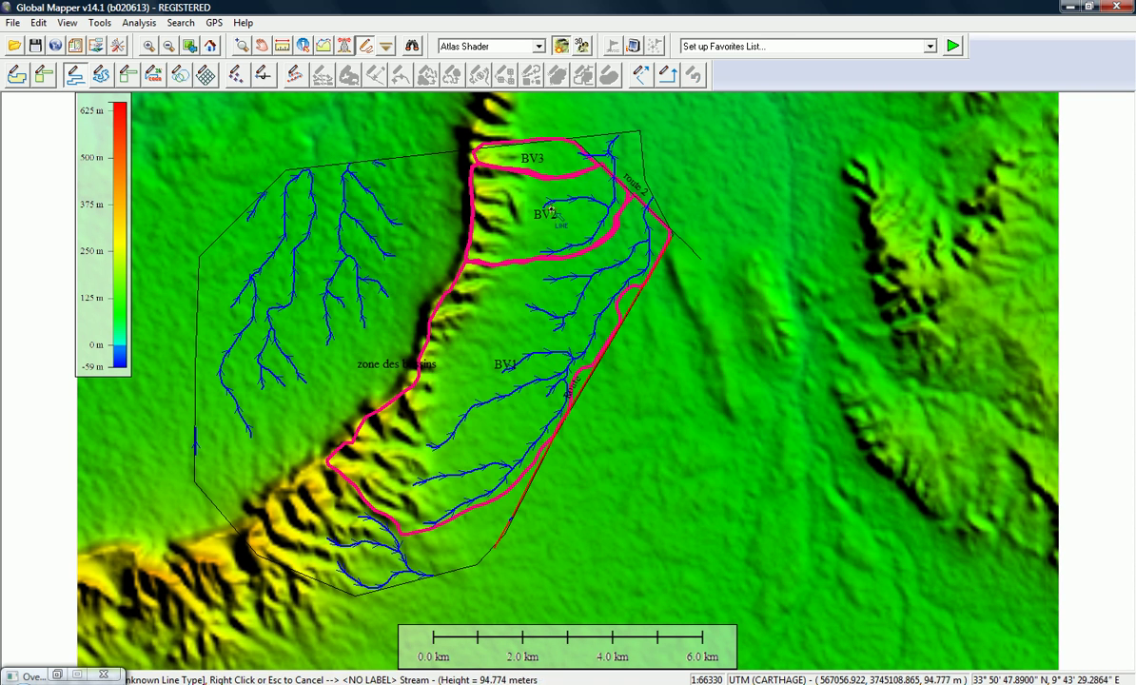
{"action": "left_click", "coordinate": [574, 150]}
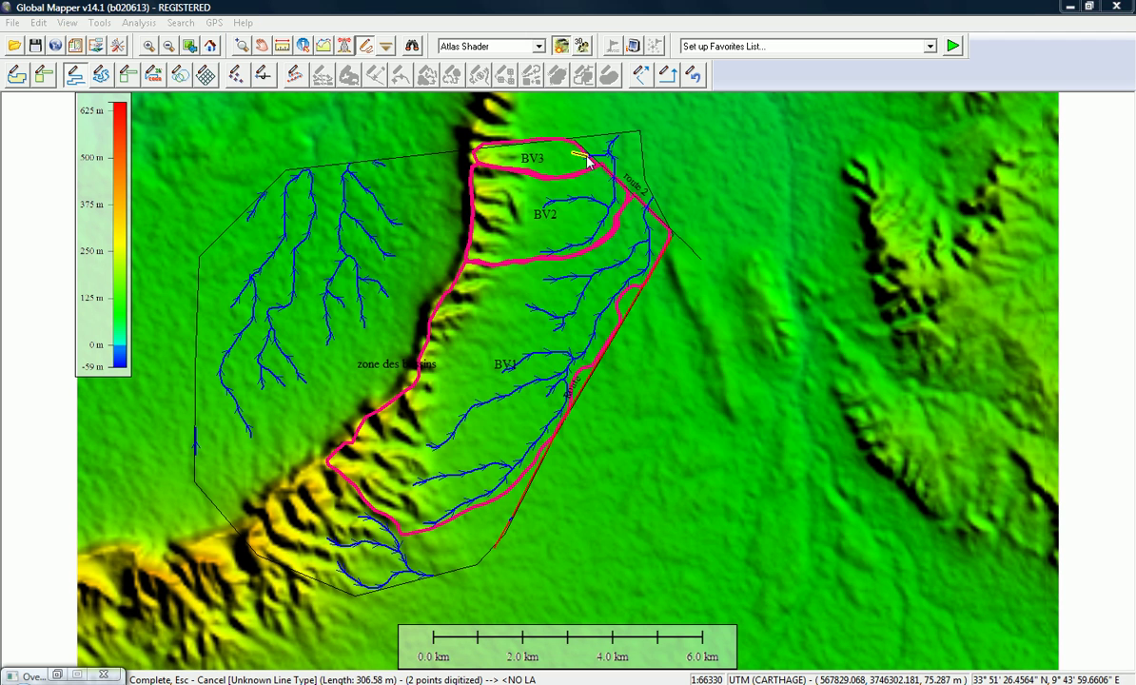
{"action": "right_click", "coordinate": [587, 156]}
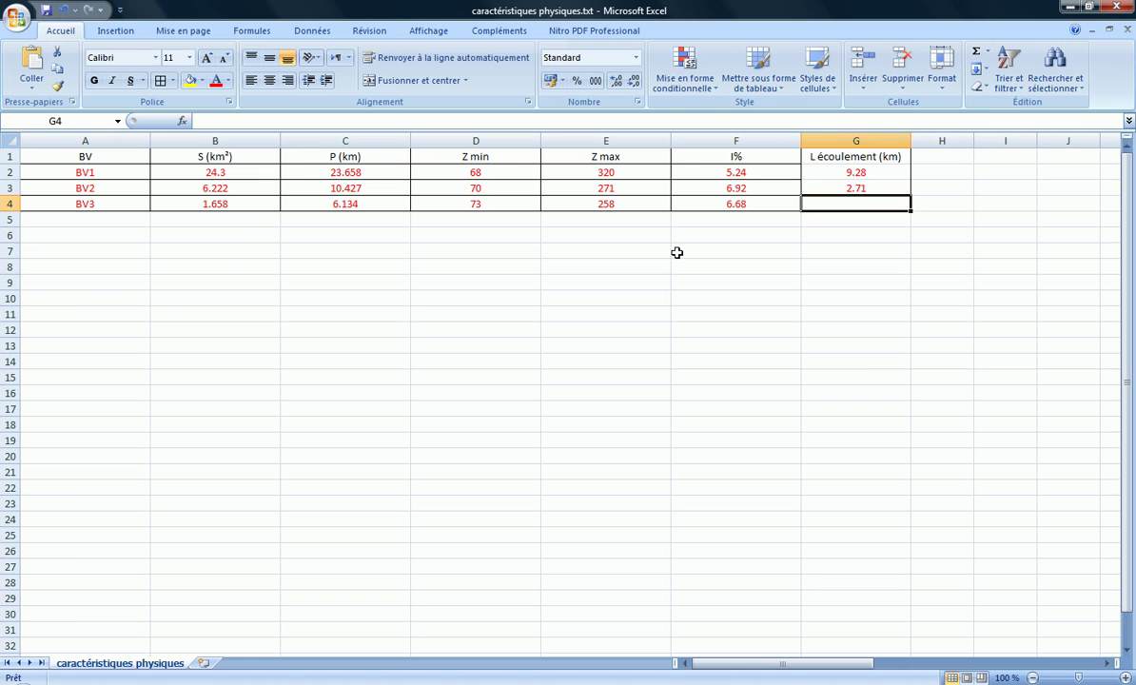
- Switch to Excel, enter 0.3 as BV3's flow length in G4 and apply all borders to G1:G4
{"action": "type", "text": "0."}
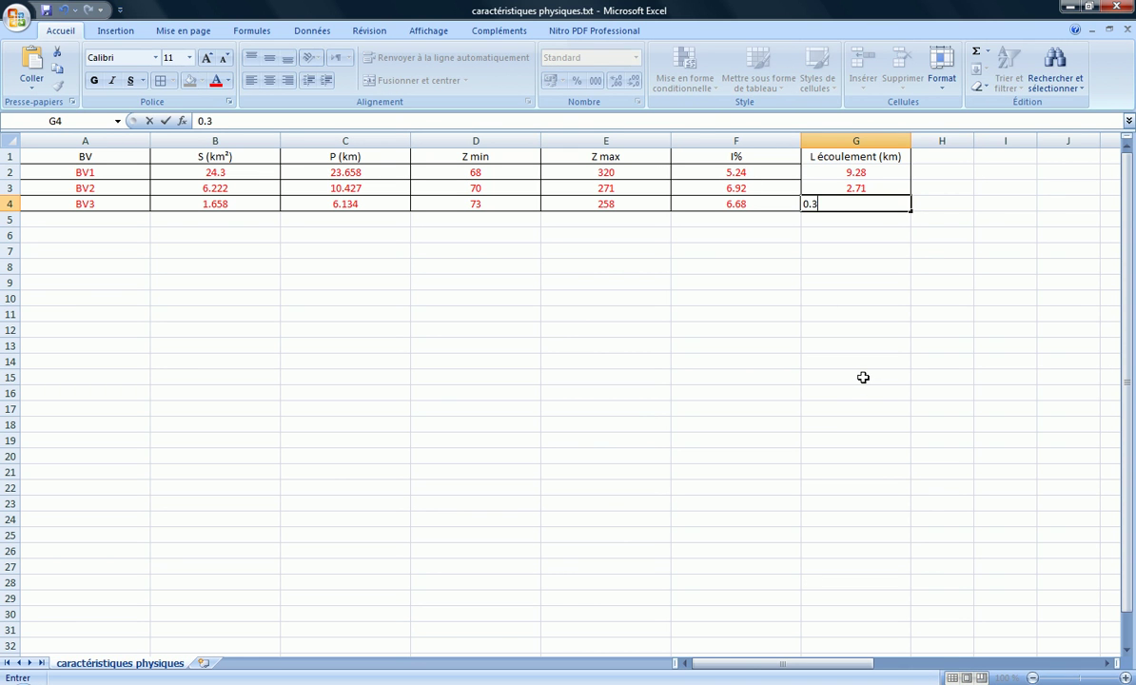
{"action": "type", "text": "3"}
{"action": "key", "text": "Return"}
{"action": "left_click_drag", "start_coordinate": [860, 159], "coordinate": [862, 207]}
{"action": "left_click", "coordinate": [162, 82]}
{"action": "left_click", "coordinate": [575, 379]}
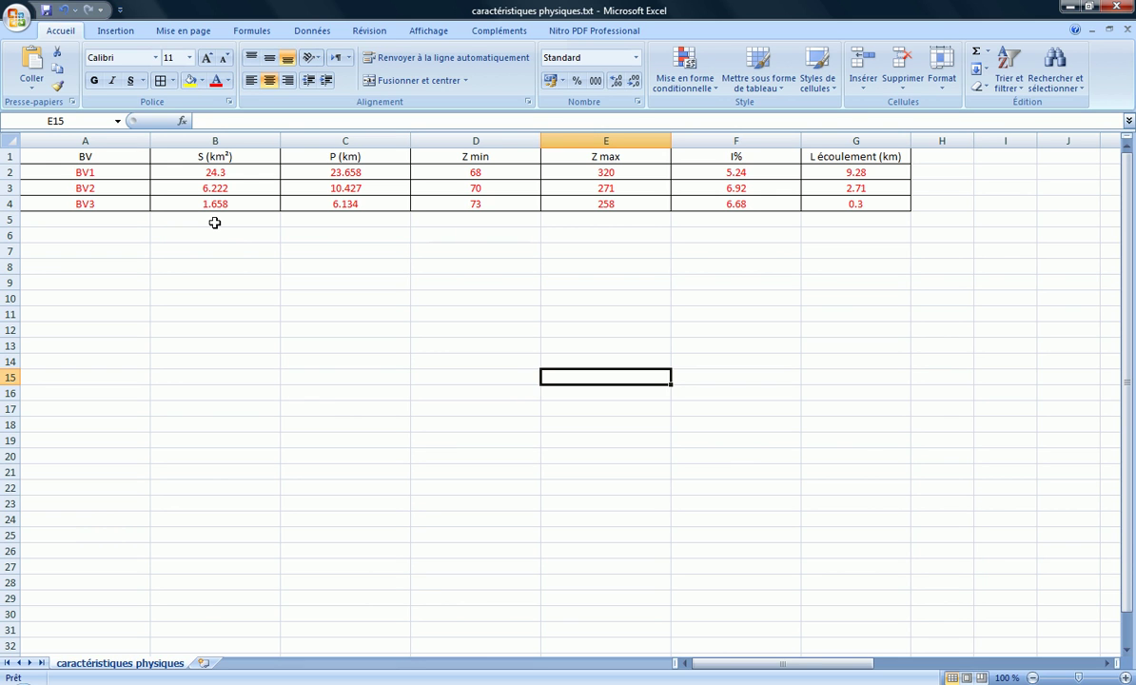
{"action": "left_click", "coordinate": [217, 172]}
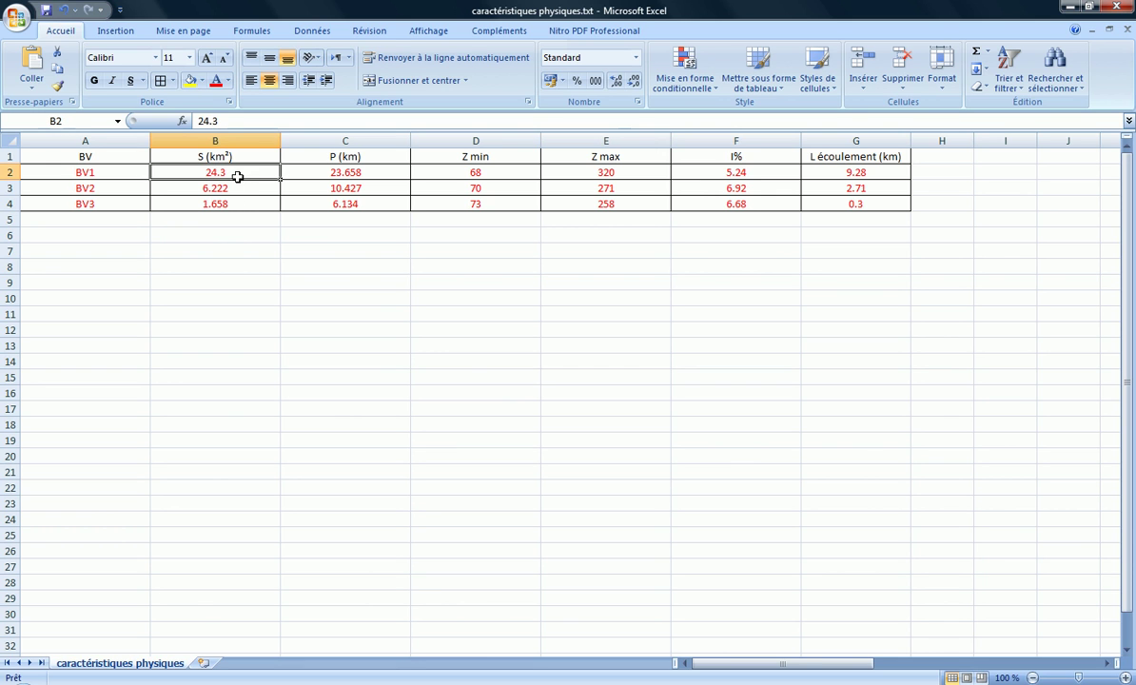
{"action": "left_click", "coordinate": [711, 172]}
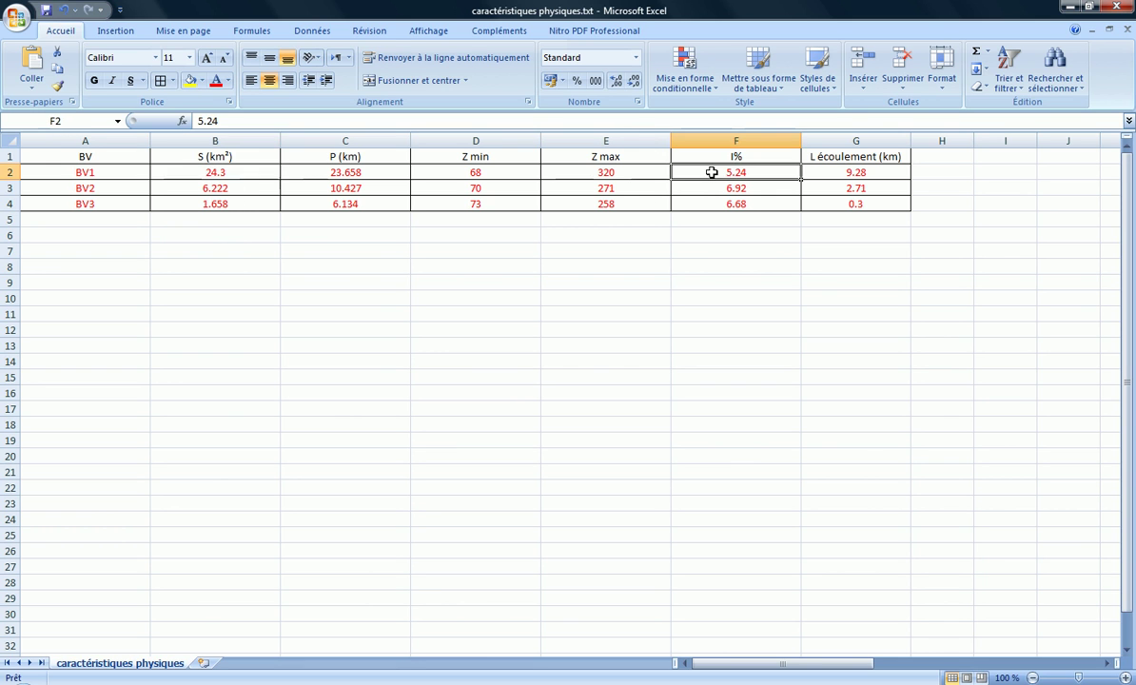
{"action": "left_click", "coordinate": [707, 318]}
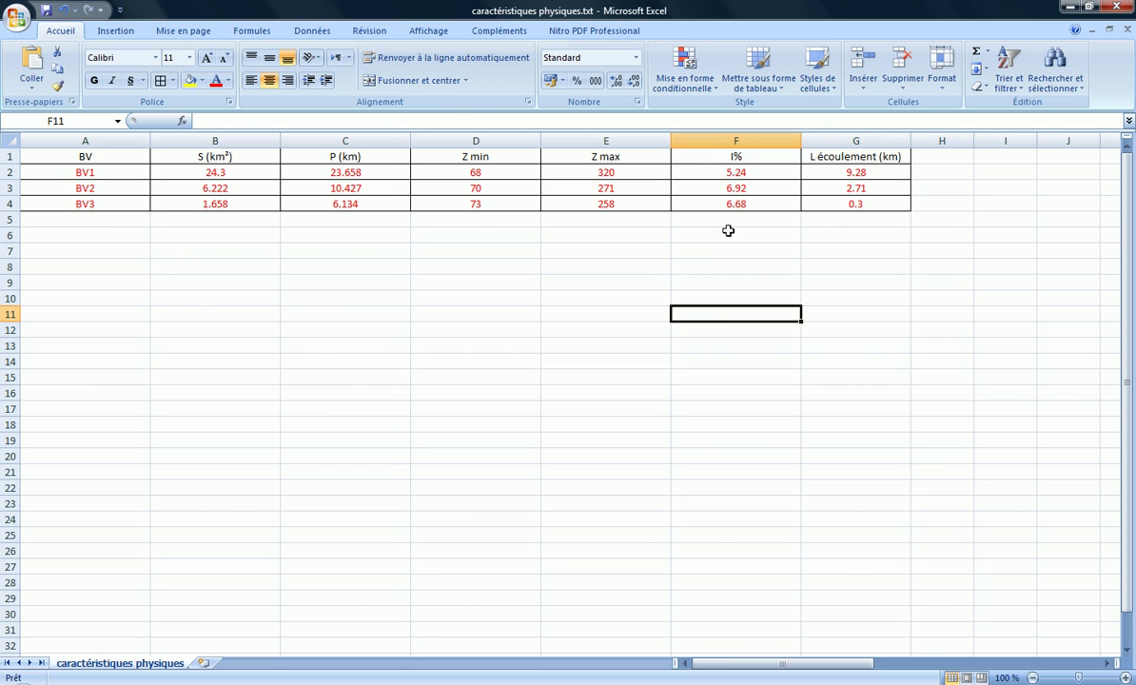
{"action": "left_click", "coordinate": [730, 171]}
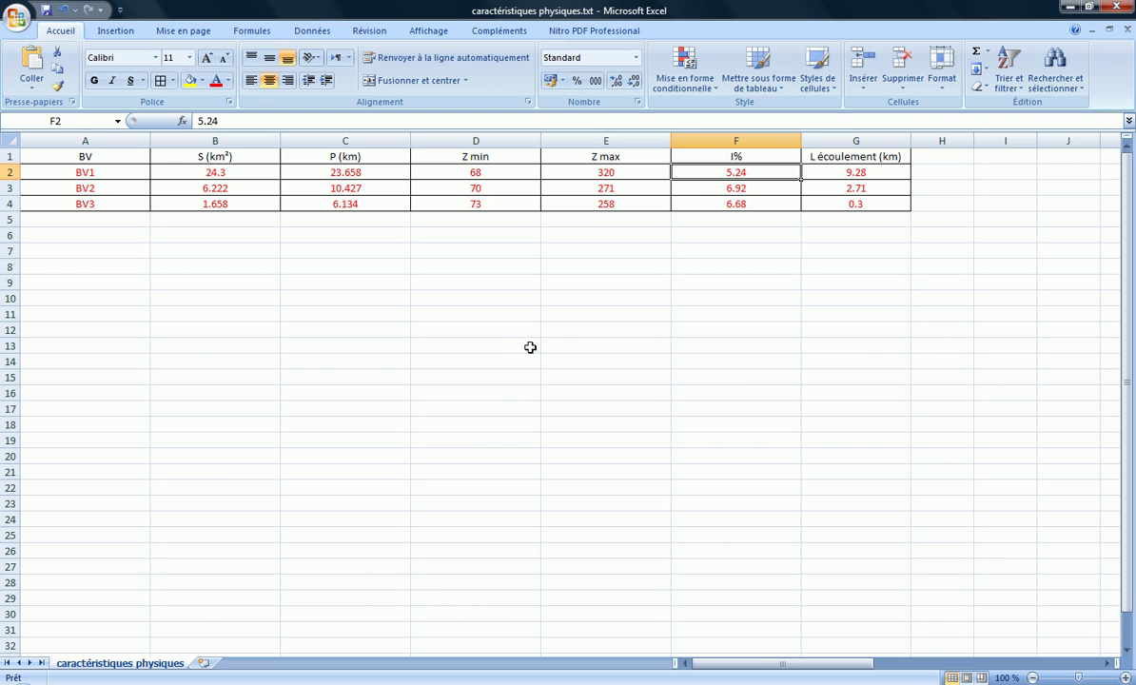
{"action": "left_click_drag", "start_coordinate": [213, 172], "coordinate": [221, 205]}
{"action": "left_click", "coordinate": [385, 307]}
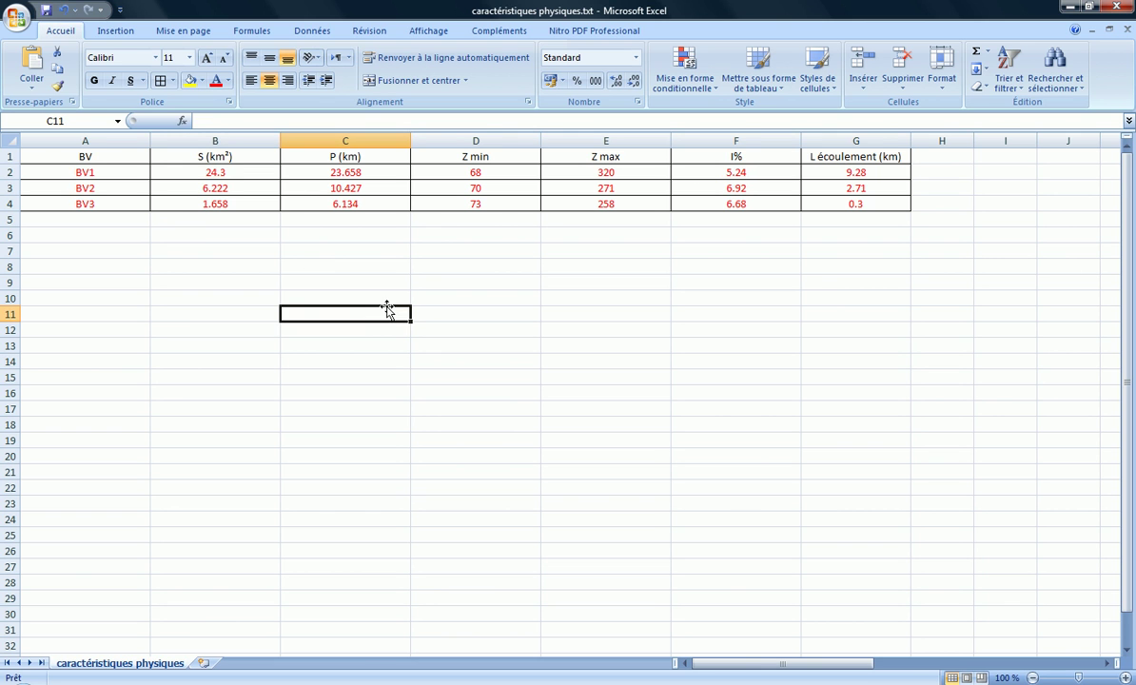
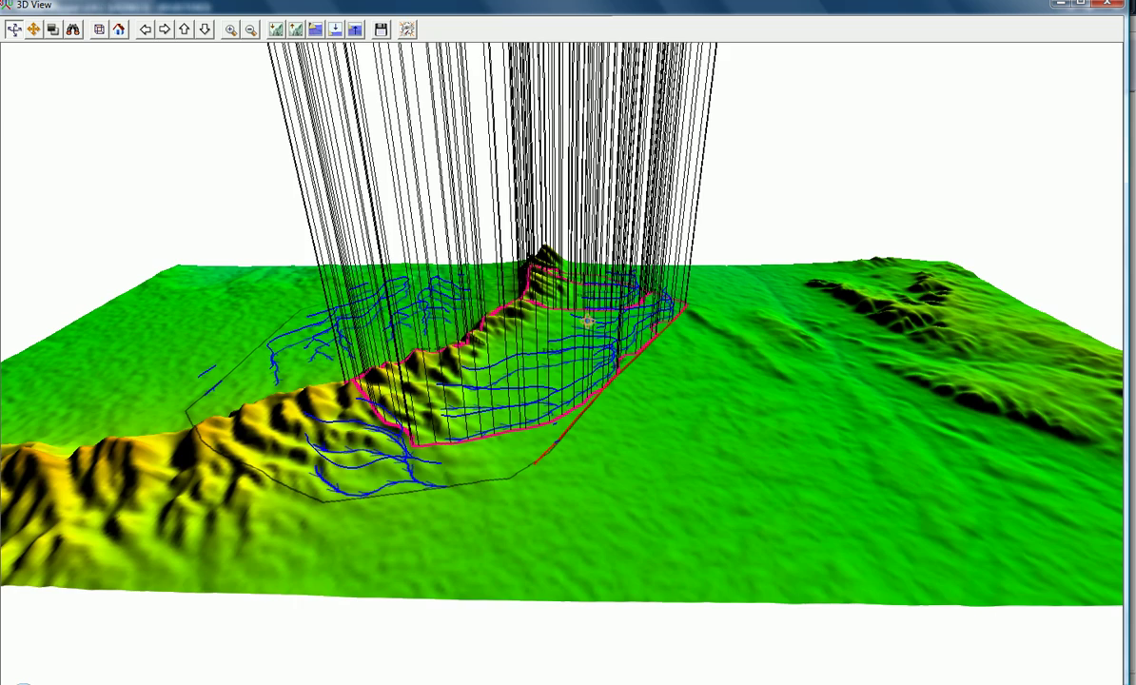
- Orient the 3D view toward the road crossings of BV1, BV2 and BV3 and set its displayed water level to 70 meters
{"action": "scroll", "coordinate": [502, 423], "scroll_direction": "up", "scroll_amount": 3}
{"action": "left_click_drag", "start_coordinate": [687, 426], "coordinate": [550, 391]}
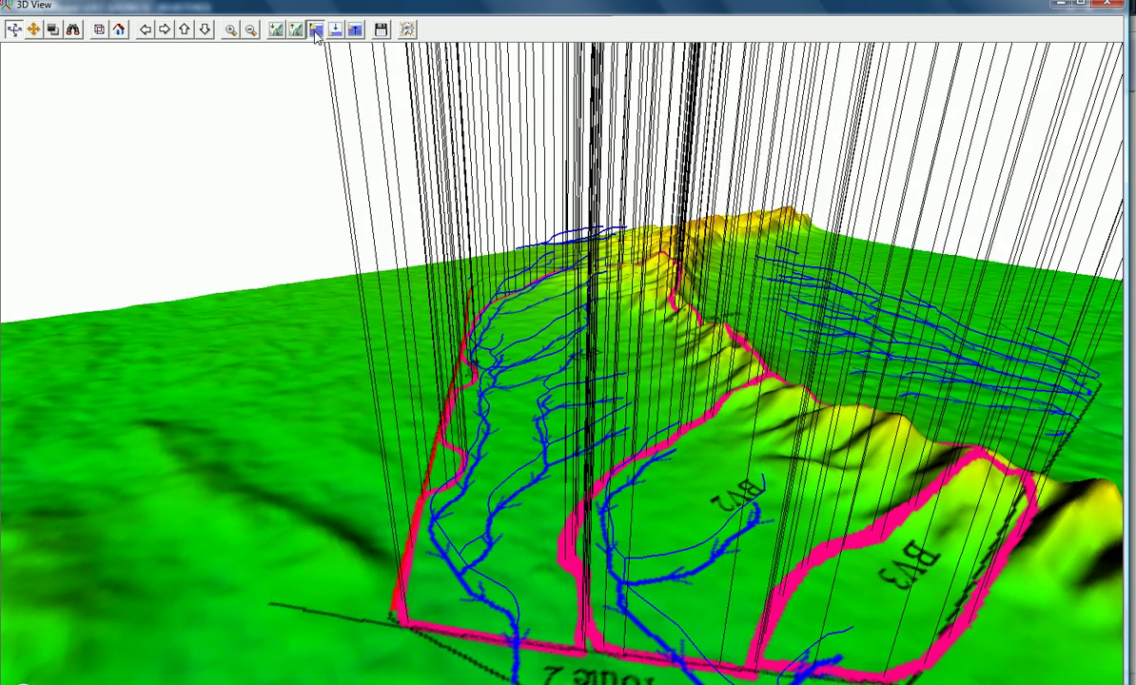
{"action": "left_click", "coordinate": [385, 31]}
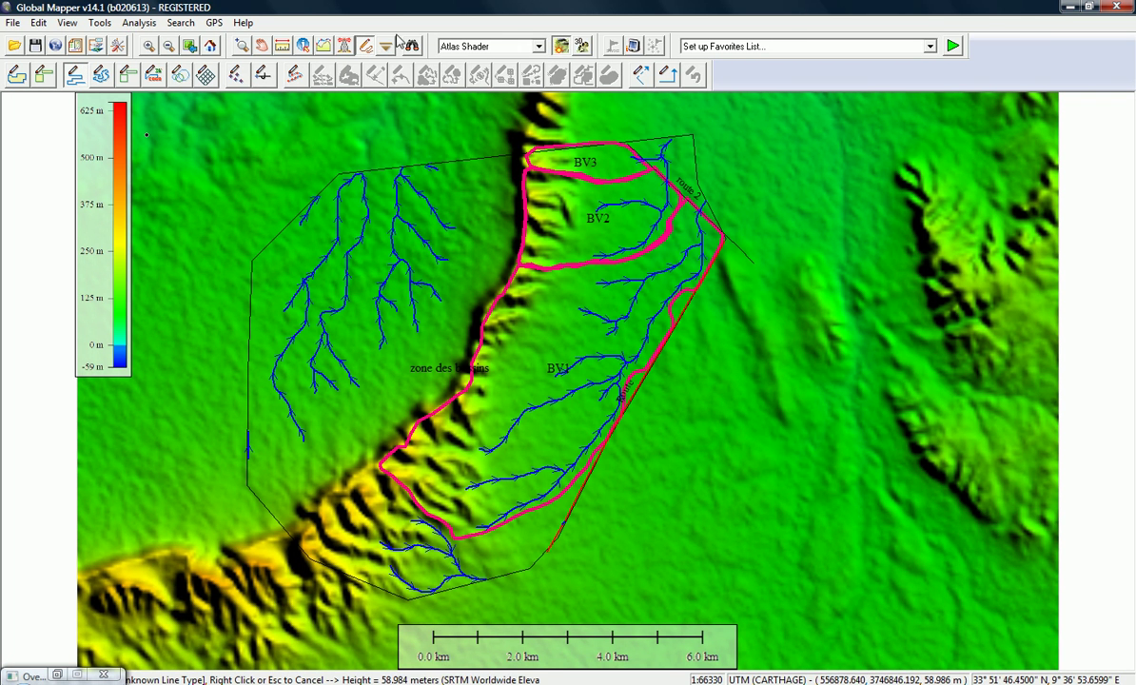
{"action": "left_click", "coordinate": [56, 674]}
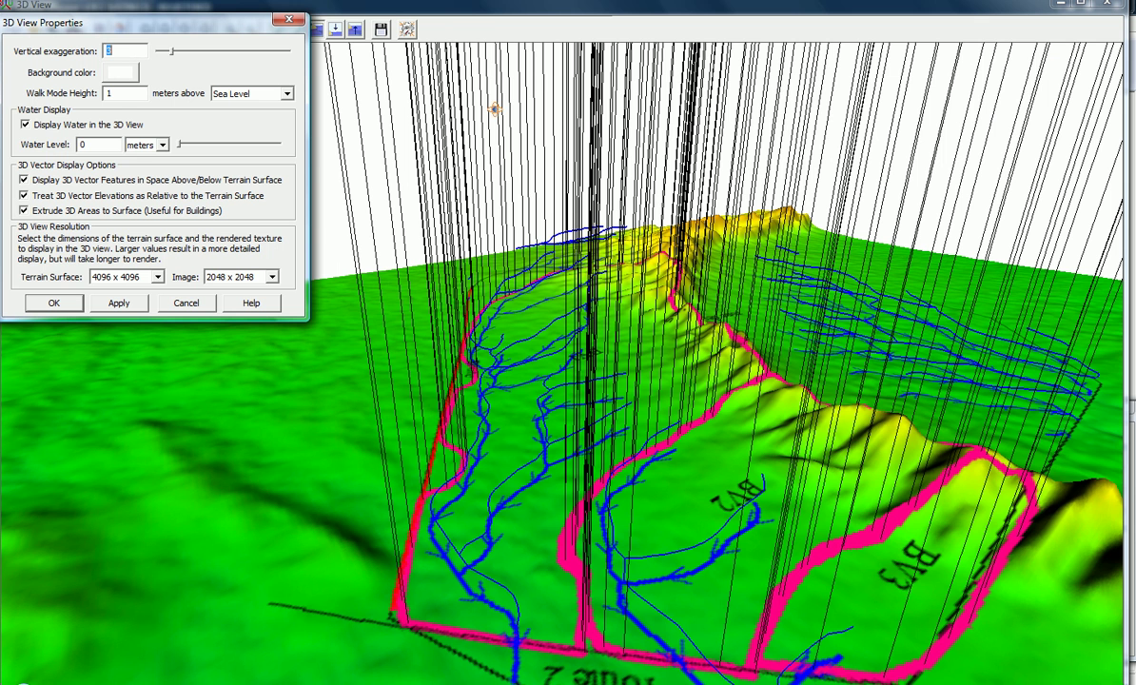
{"action": "left_click_drag", "start_coordinate": [86, 141], "coordinate": [59, 141]}
{"action": "left_click", "coordinate": [118, 299]}
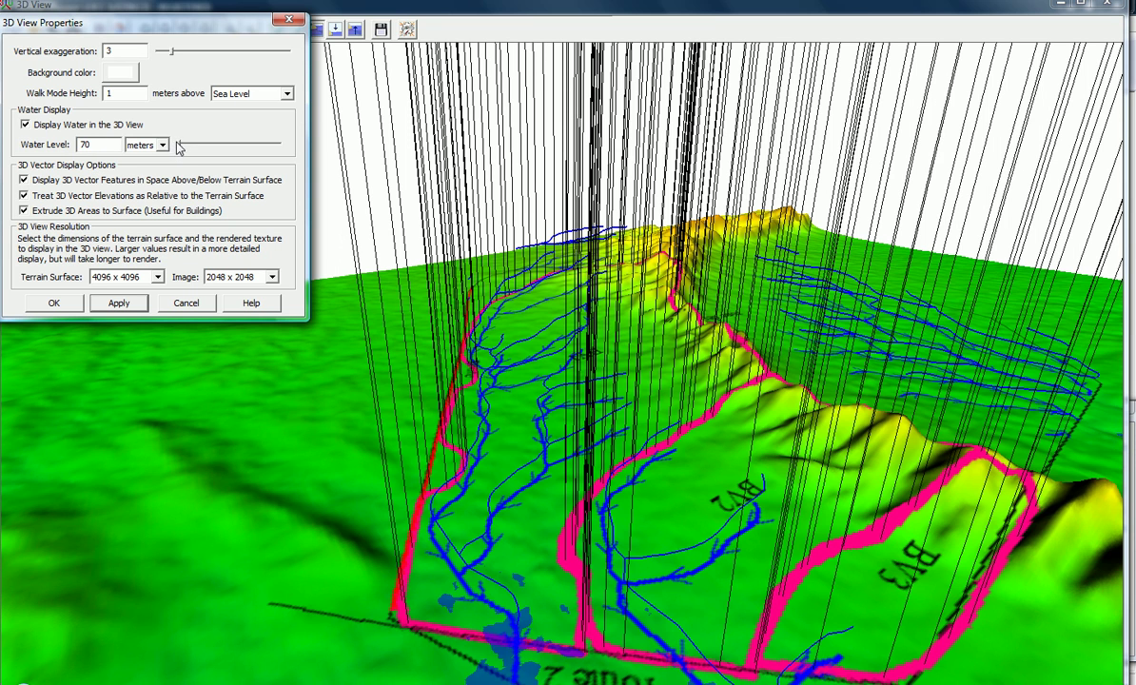
- Raise the 3D view's water level to 72 and then 75 meters, view the flooded road area and close the 3D view
{"action": "left_click_drag", "start_coordinate": [93, 147], "coordinate": [33, 150]}
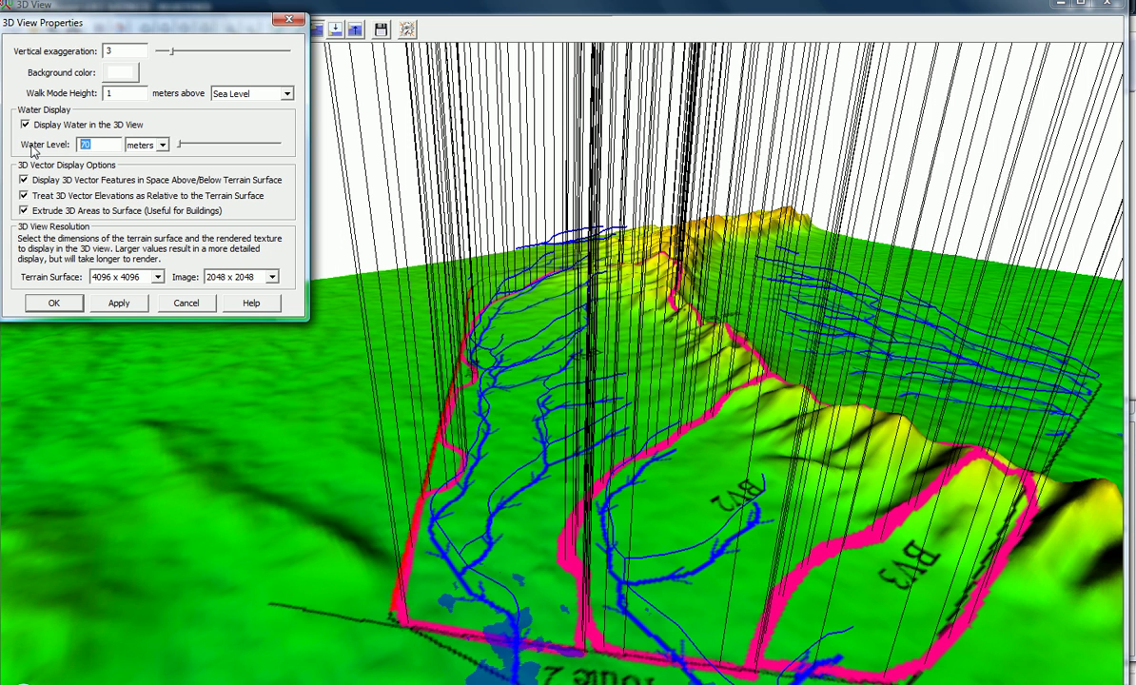
{"action": "left_click", "coordinate": [118, 303]}
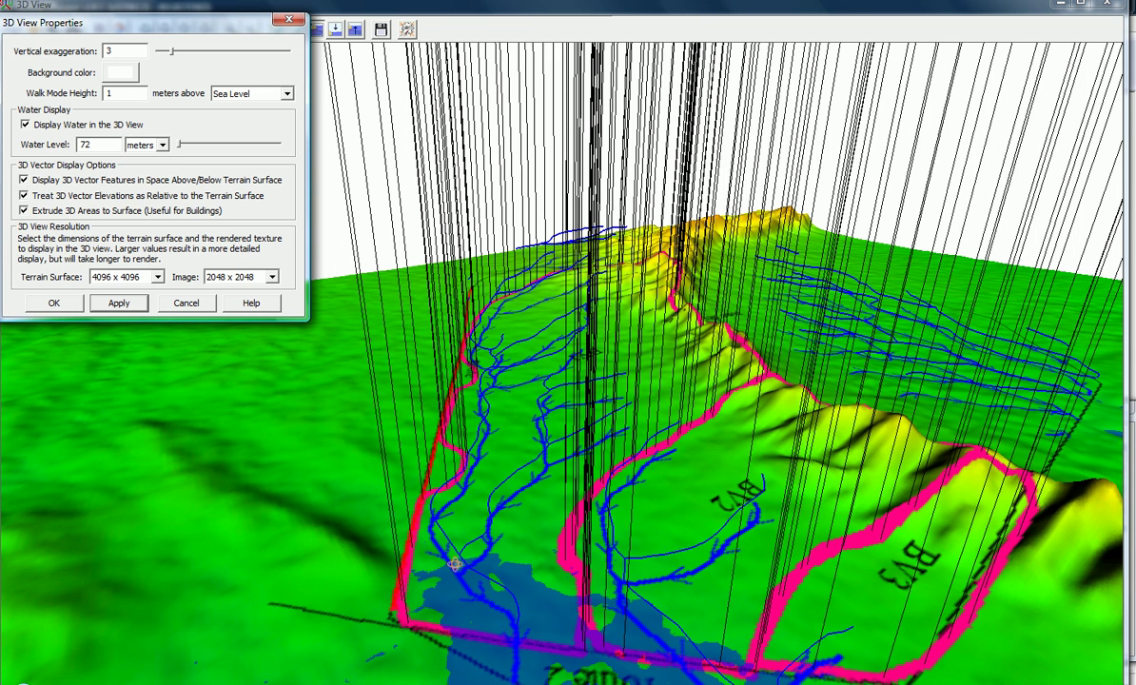
{"action": "left_click", "coordinate": [100, 146]}
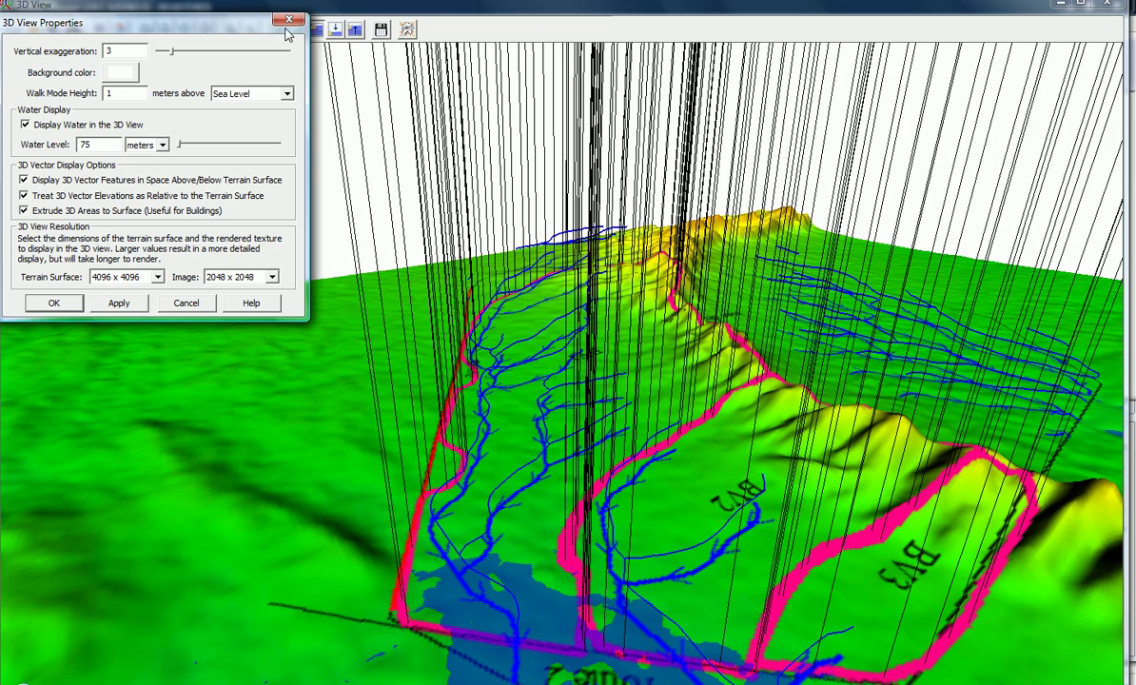
{"action": "left_click", "coordinate": [118, 305]}
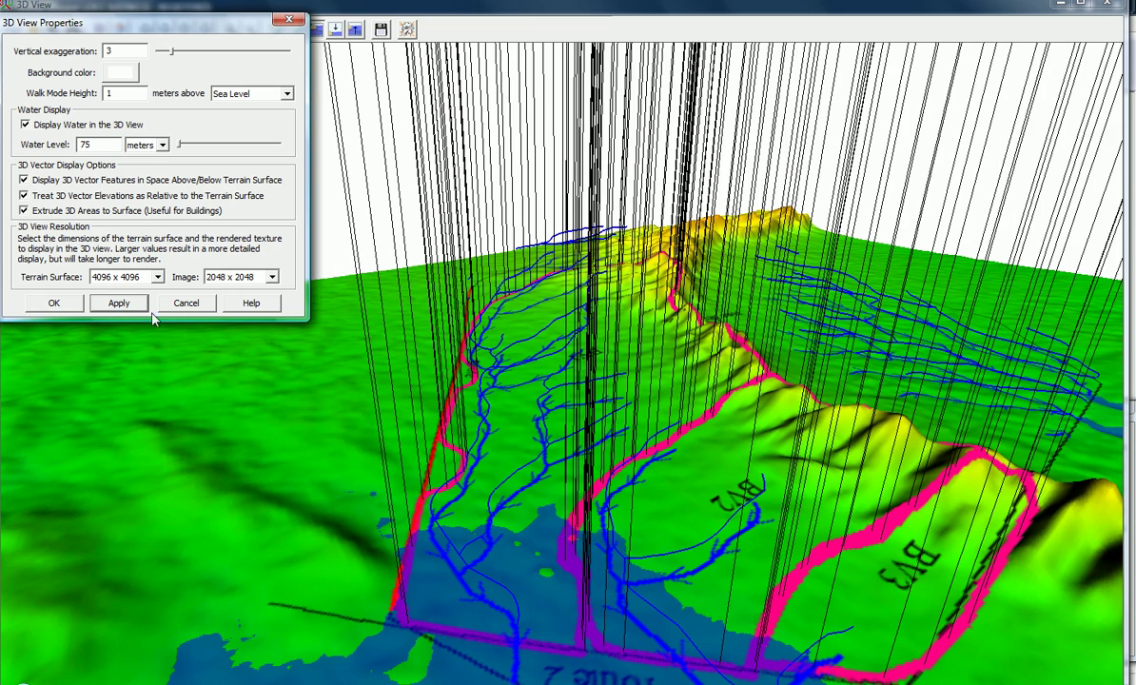
{"action": "left_click_drag", "start_coordinate": [389, 472], "coordinate": [407, 436]}
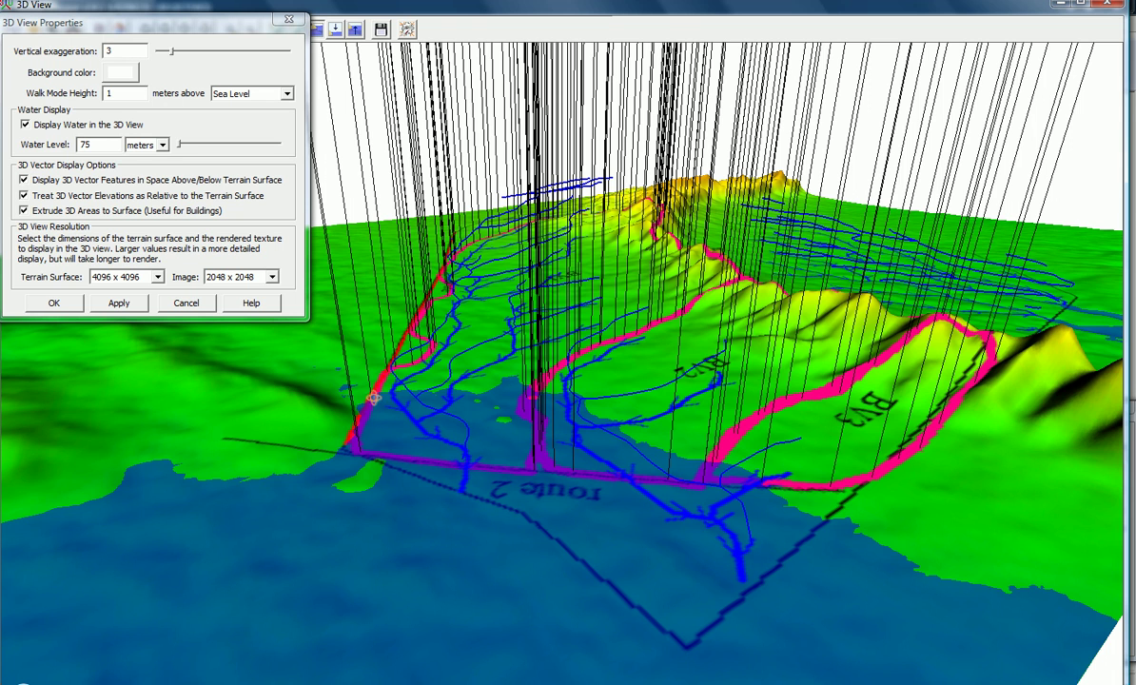
{"action": "left_click", "coordinate": [187, 303]}
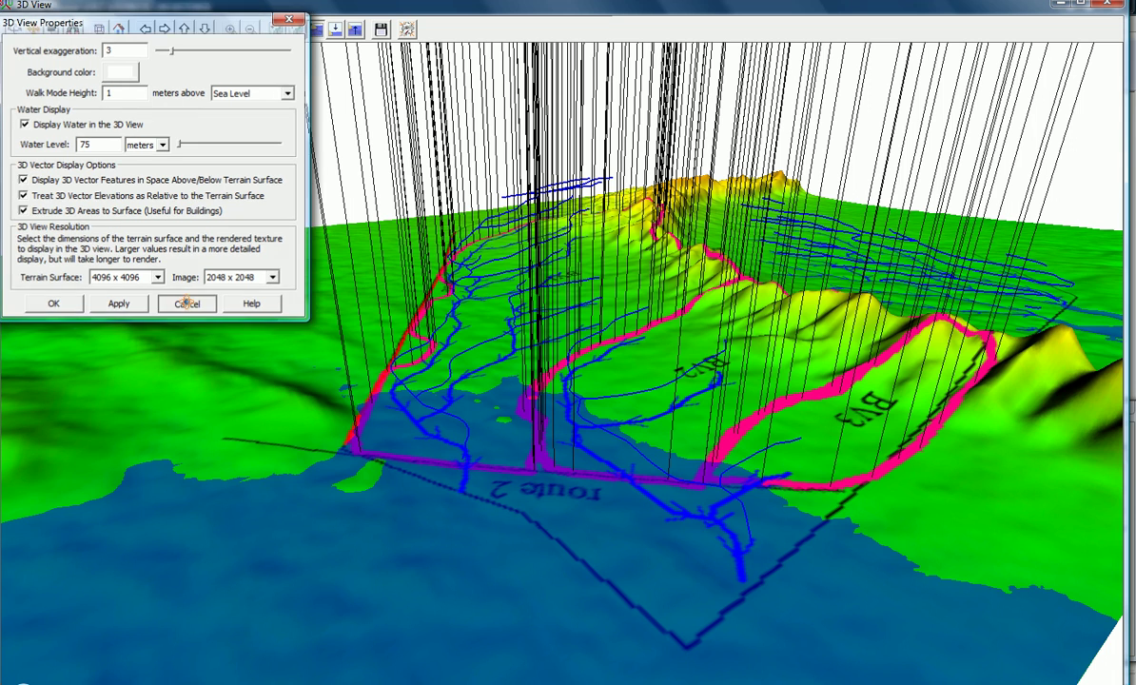
{"action": "key", "text": "alt+F4"}
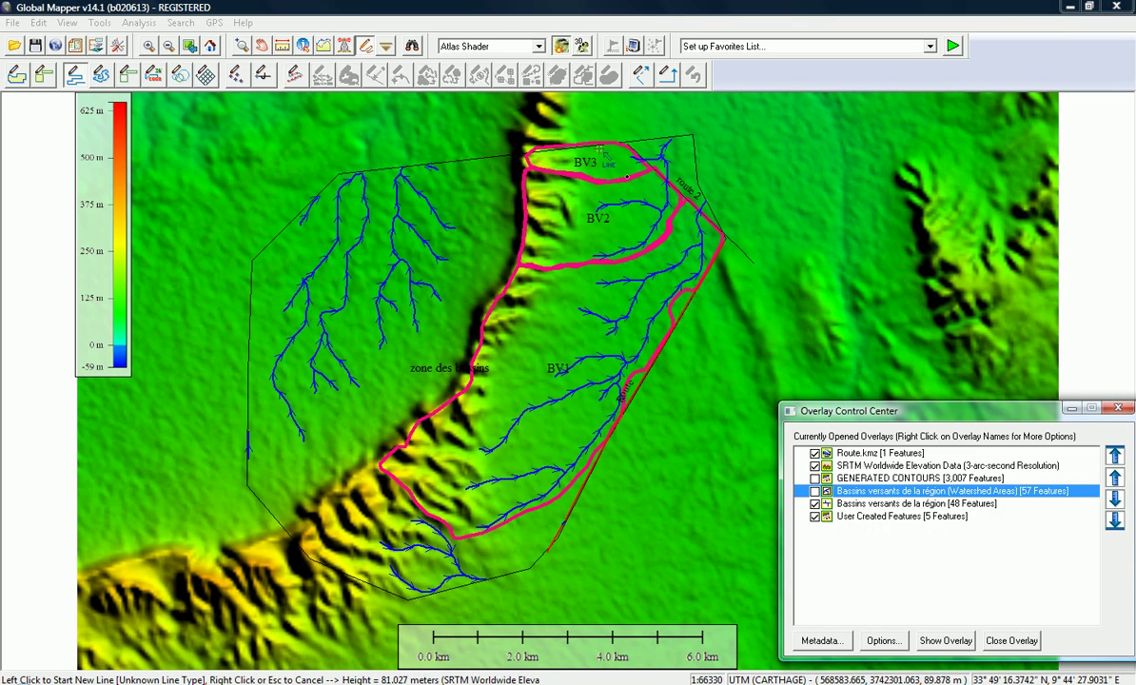
- Start a vector-format export of the loaded basin, stream and road data
{"action": "left_click", "coordinate": [13, 22]}
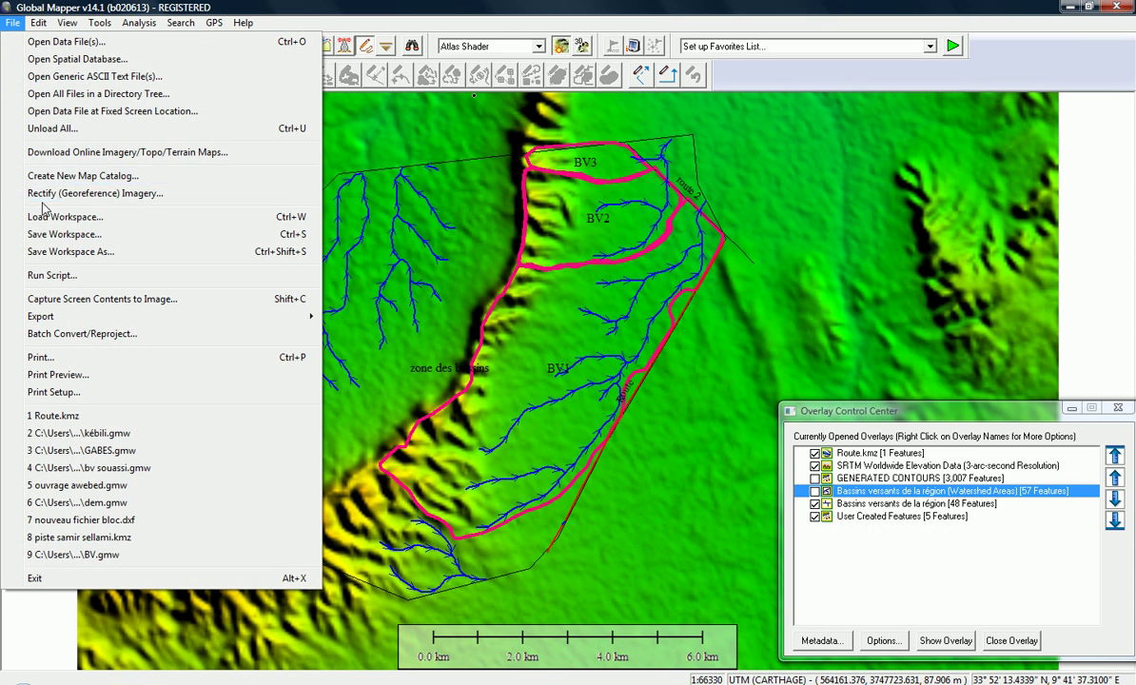
{"action": "mouse_move", "coordinate": [74, 321]}
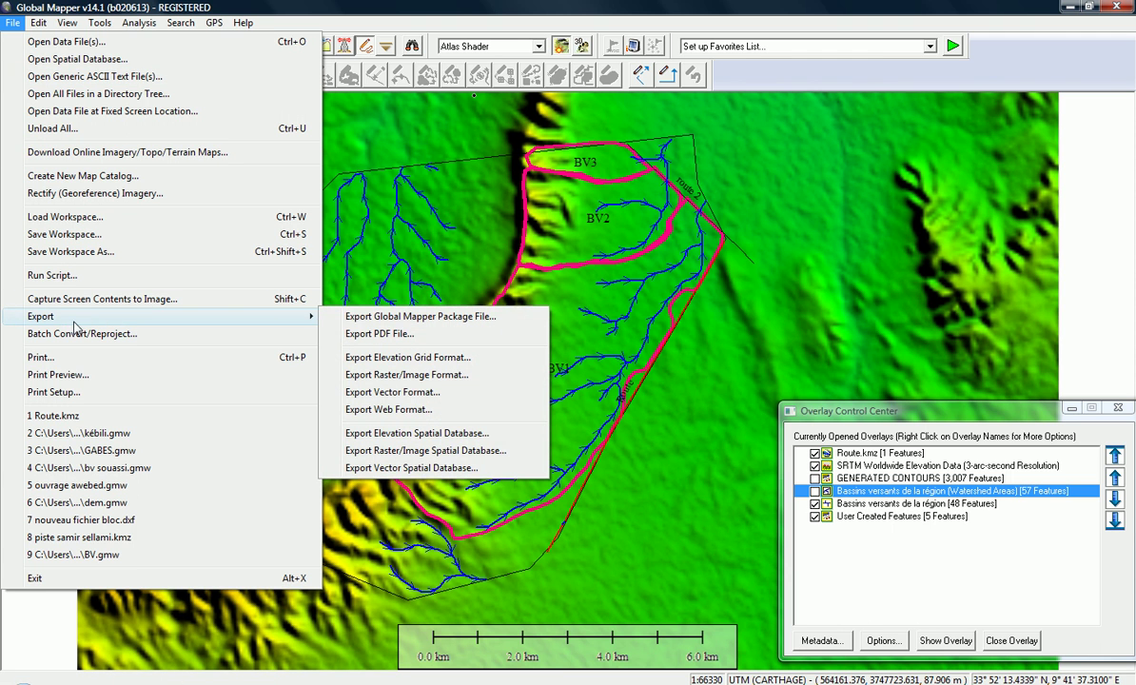
{"action": "left_click", "coordinate": [427, 394]}
{"action": "left_click_drag", "start_coordinate": [535, 288], "coordinate": [298, 278]}
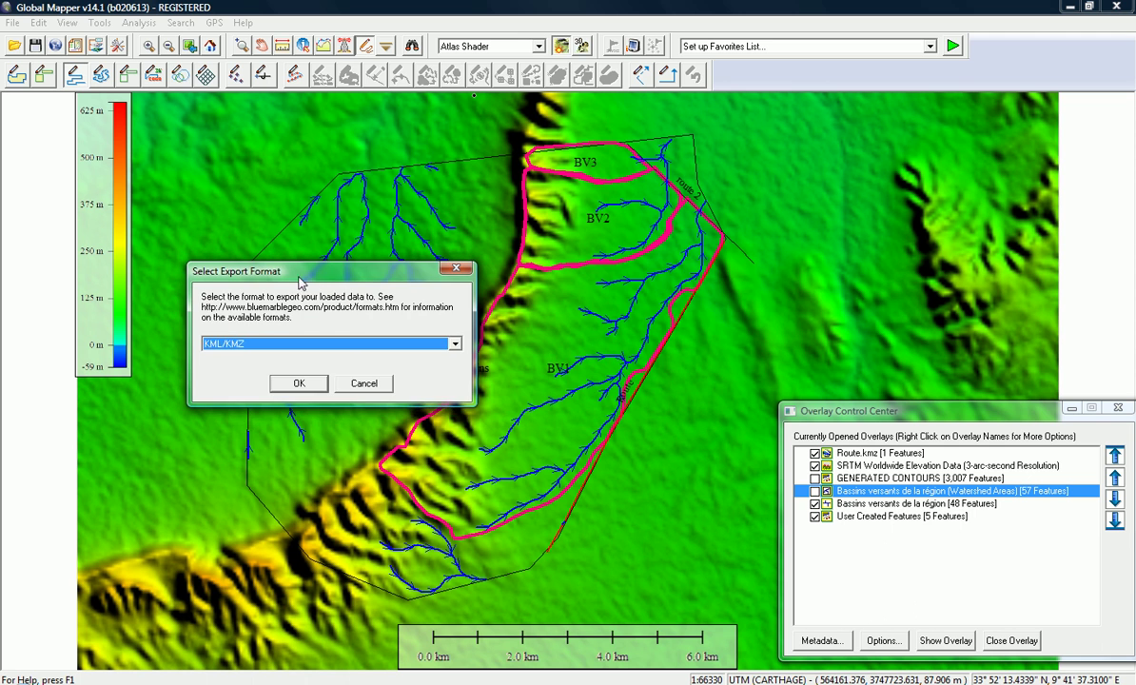
- Select DWG as the export format and browse the other available vector formats
{"action": "left_click", "coordinate": [320, 342]}
{"action": "scroll", "coordinate": [343, 351], "scroll_direction": "up", "scroll_amount": 1}
{"action": "scroll", "coordinate": [344, 351], "scroll_direction": "up", "scroll_amount": 5}
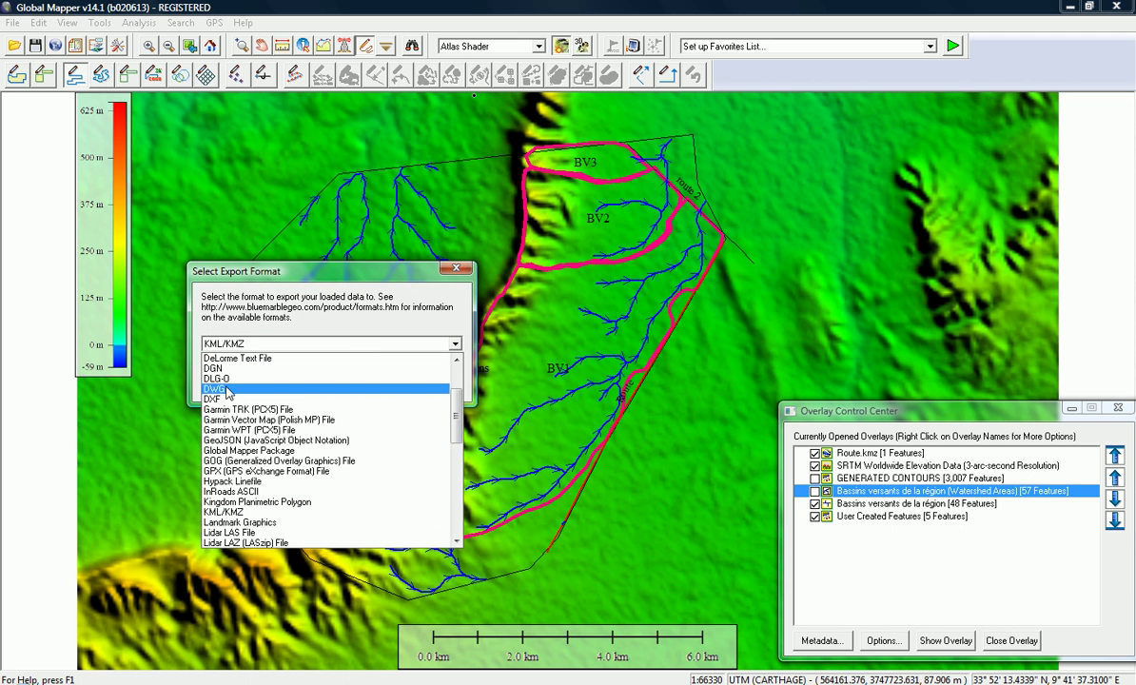
{"action": "left_click", "coordinate": [250, 389]}
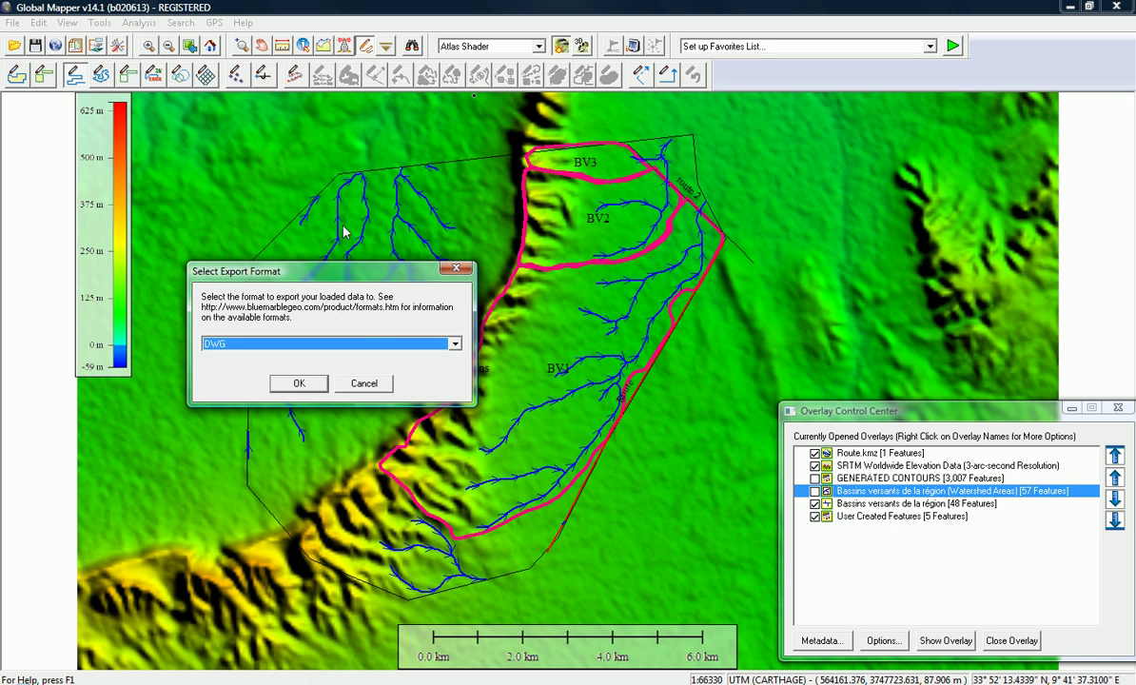
{"action": "left_click", "coordinate": [383, 348]}
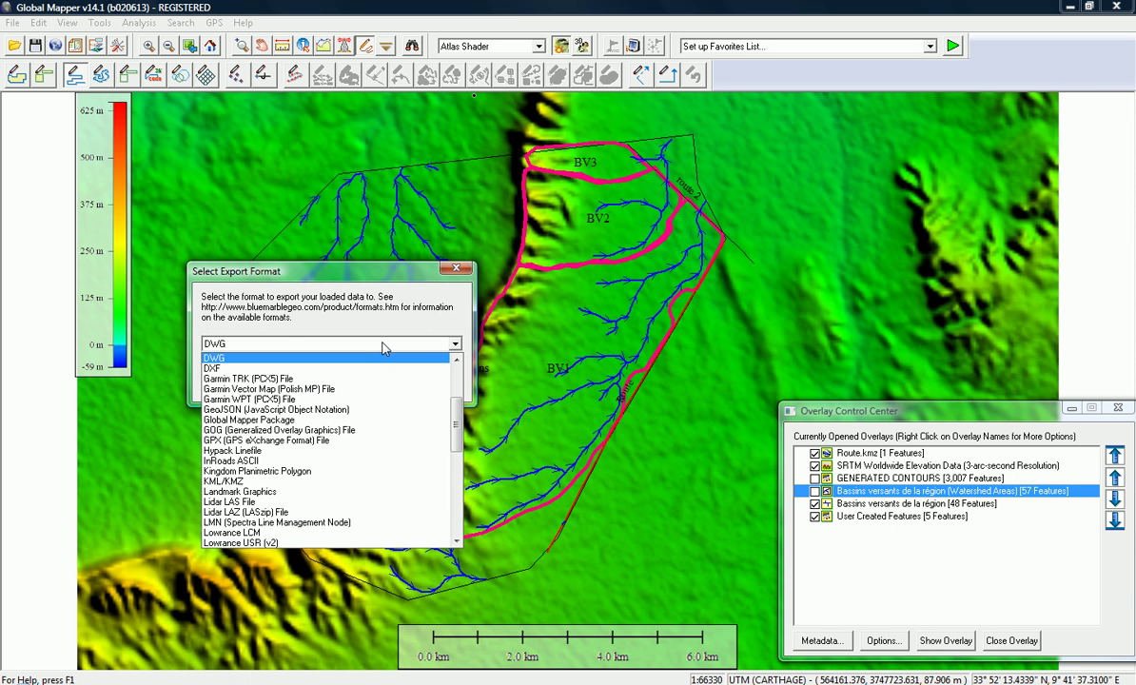
{"action": "scroll", "coordinate": [382, 348], "scroll_direction": "down", "scroll_amount": 7}
{"action": "scroll", "coordinate": [383, 348], "scroll_direction": "up", "scroll_amount": 6}
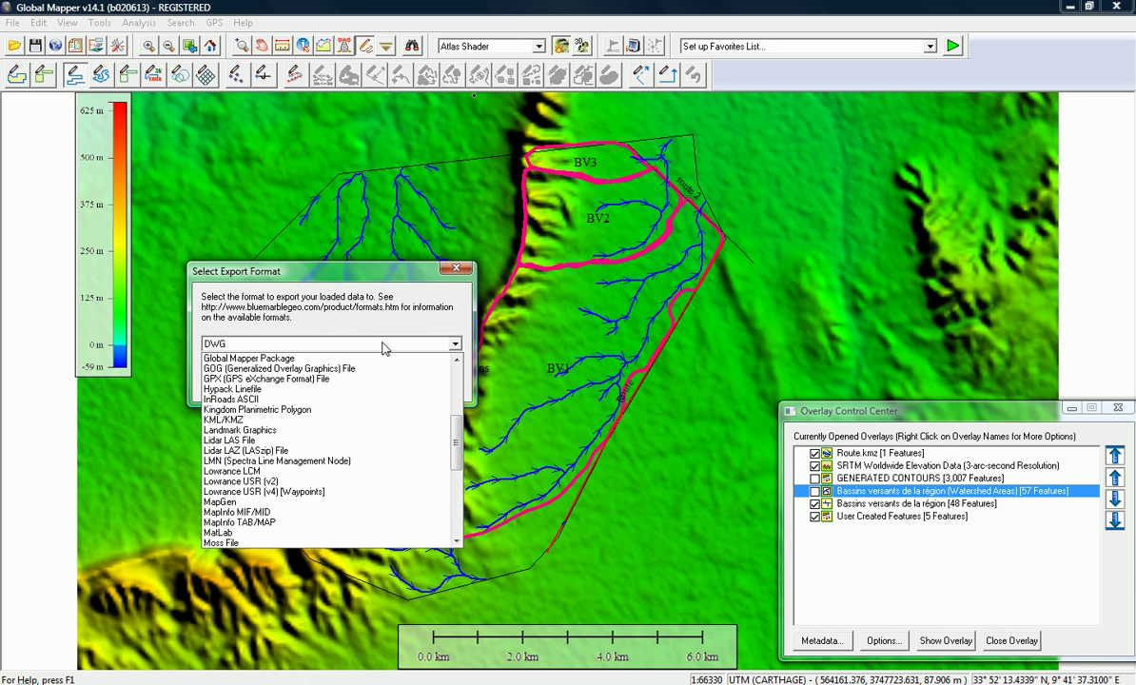
- Export the vector data in KML/KMZ format as bassins in the Formation BV folder
{"action": "left_click", "coordinate": [261, 420]}
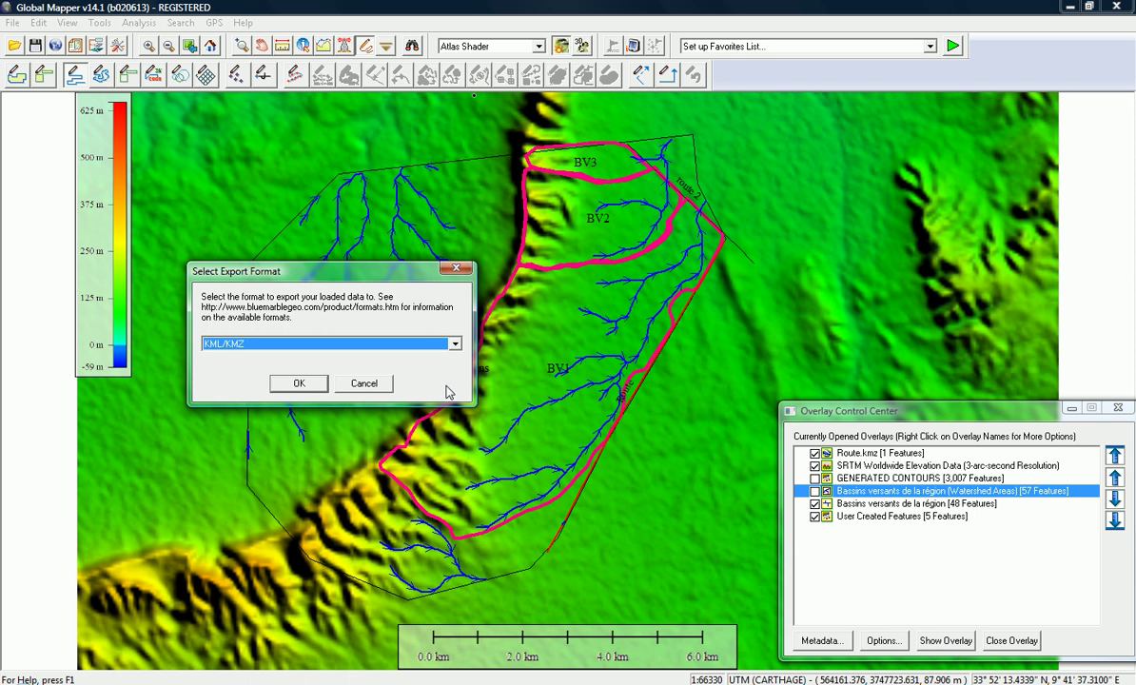
{"action": "left_click", "coordinate": [299, 384]}
{"action": "left_click", "coordinate": [520, 622]}
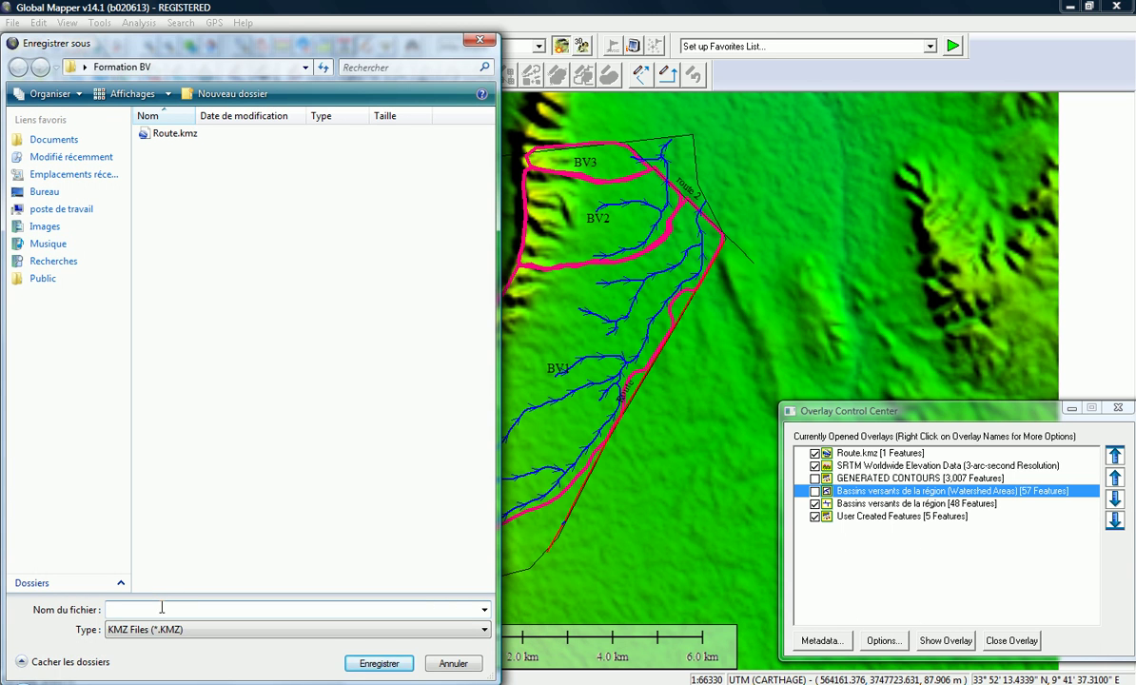
{"action": "type", "text": "bassins"}
{"action": "left_click", "coordinate": [379, 663]}
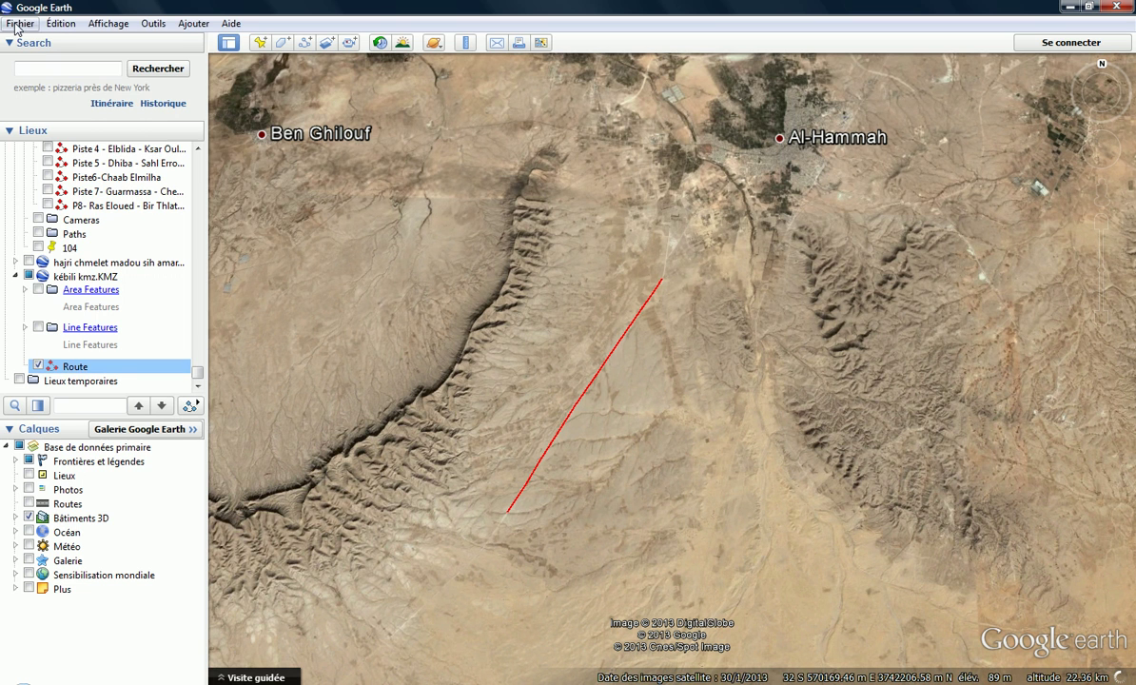
- In Google Earth, open bassins.KMZ from the Formation BV folder on the desktop
{"action": "left_click", "coordinate": [15, 24]}
{"action": "left_click", "coordinate": [19, 42]}
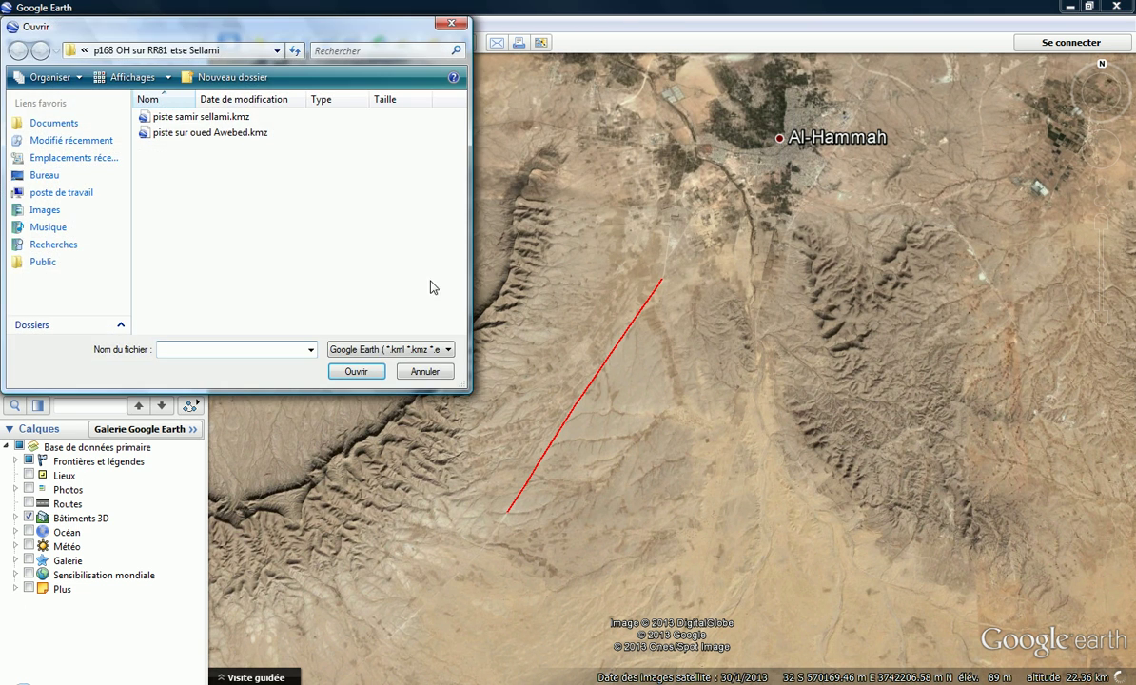
{"action": "left_click", "coordinate": [114, 176]}
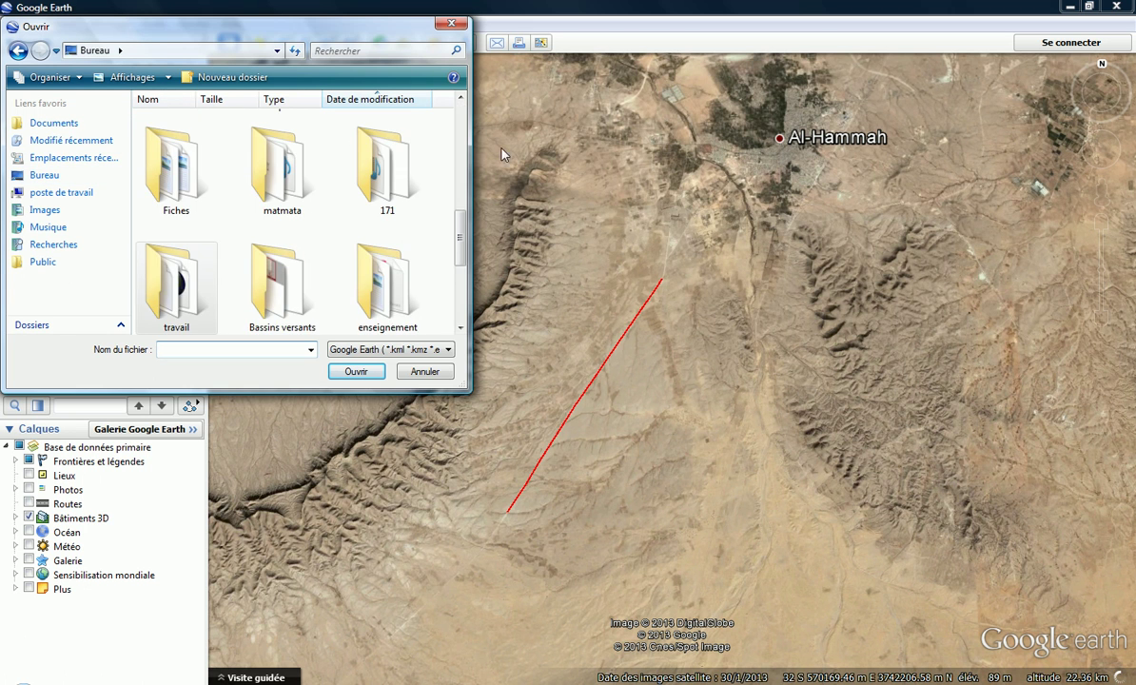
{"action": "scroll", "coordinate": [285, 219], "scroll_direction": "down", "scroll_amount": 3}
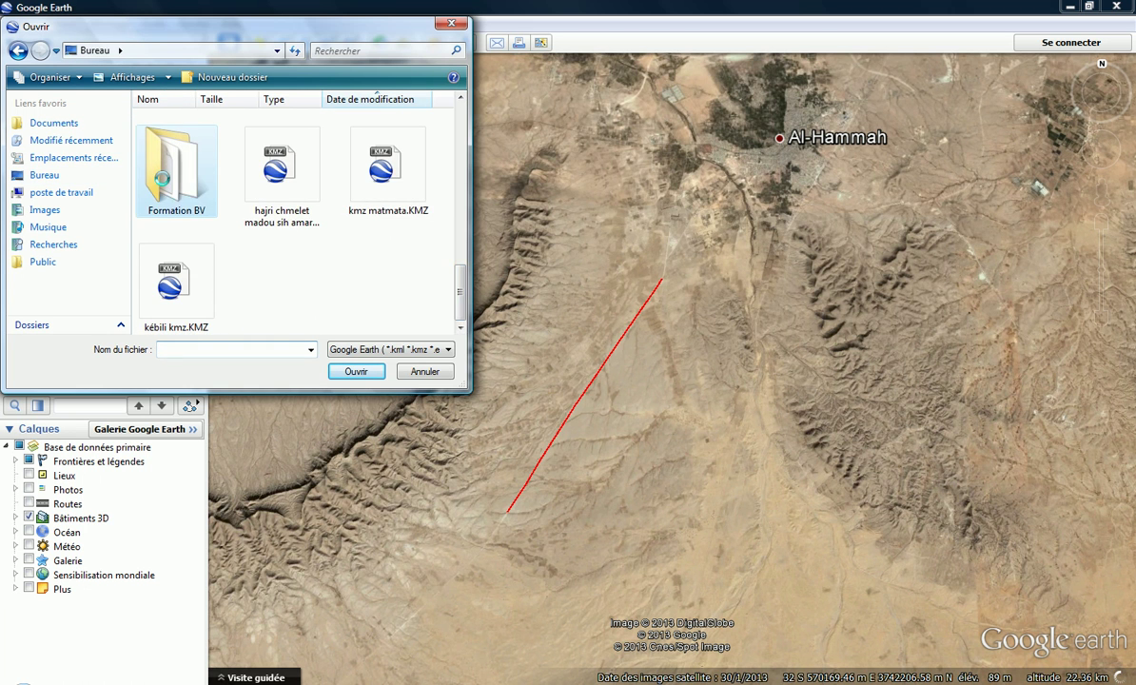
{"action": "double_click", "coordinate": [161, 178]}
{"action": "left_click", "coordinate": [178, 116]}
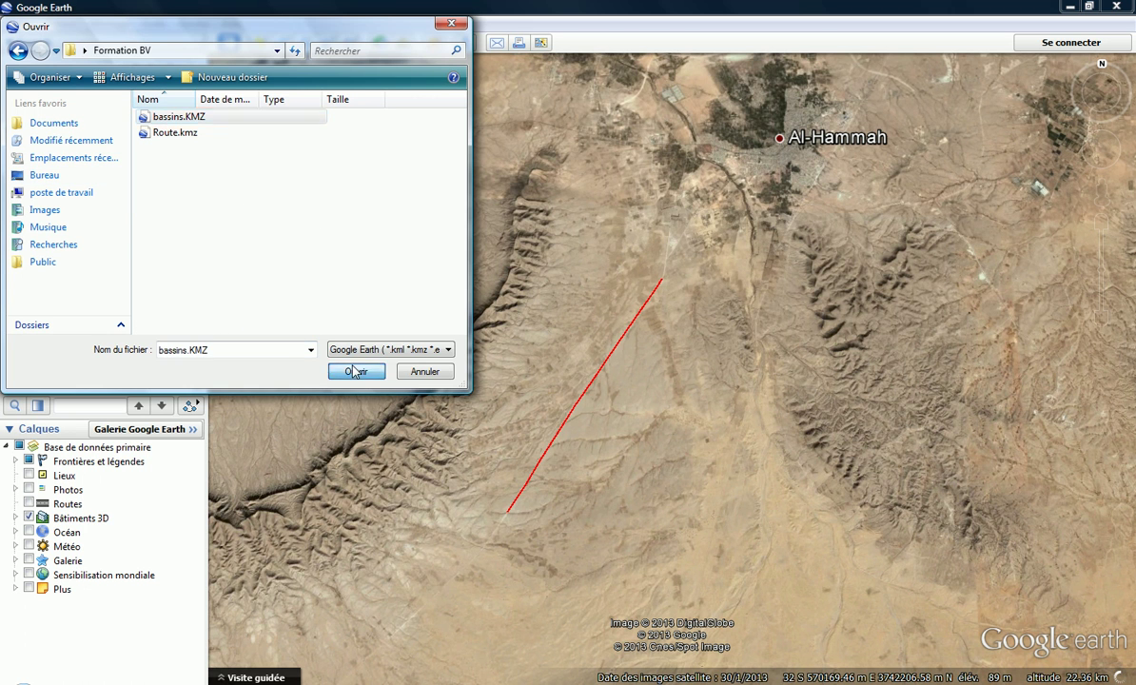
{"action": "left_click", "coordinate": [353, 371]}
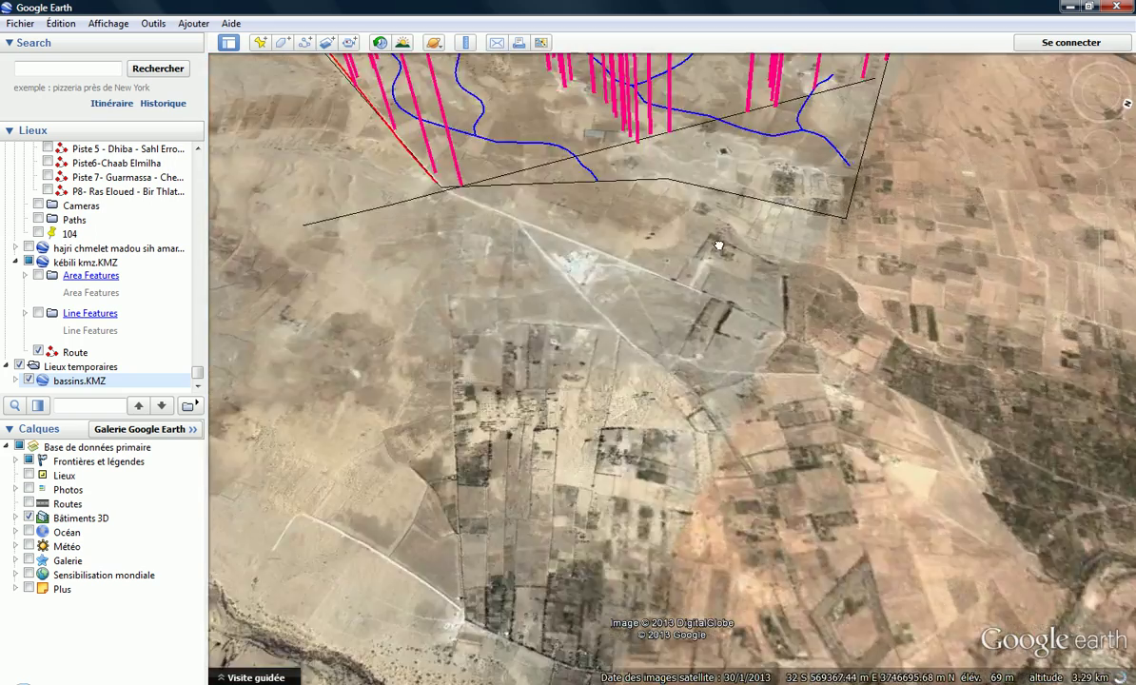
- Examine the exported basin boundaries and streams over the satellite terrain near the road, comparing them with the Global Mapper map
{"action": "left_click_drag", "start_coordinate": [718, 245], "coordinate": [694, 359]}
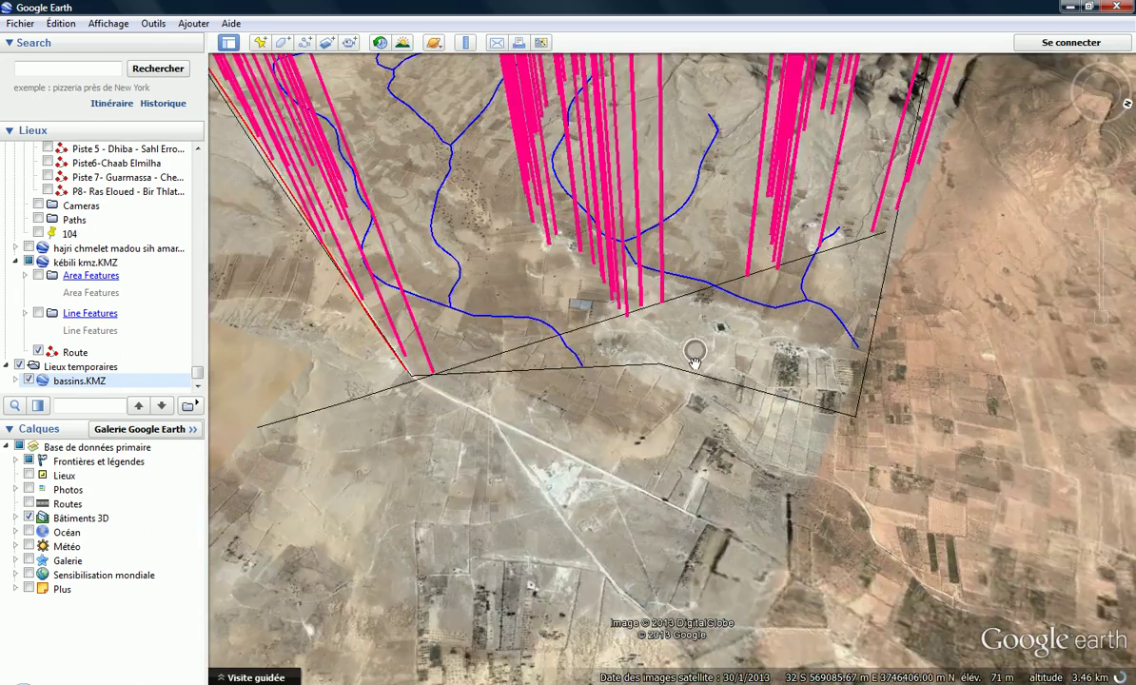
{"action": "scroll", "coordinate": [694, 360], "scroll_direction": "down", "scroll_amount": 2}
{"action": "key", "text": "alt+Tab"}
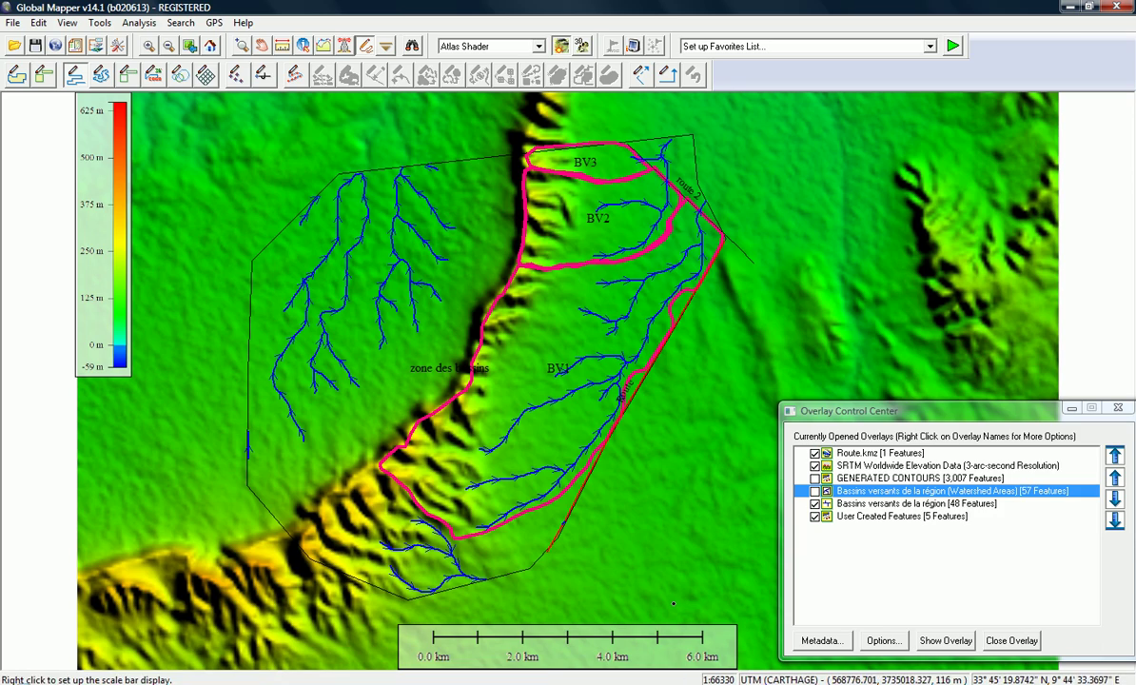
{"action": "key", "text": "alt+Tab"}
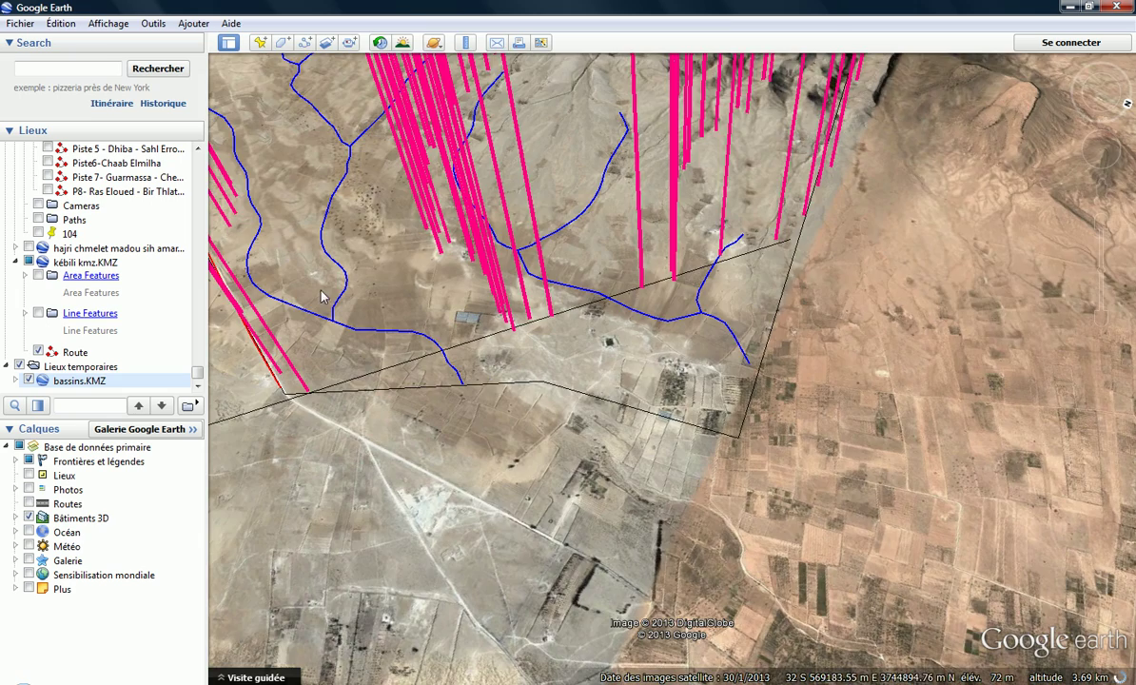
{"action": "scroll", "coordinate": [321, 215], "scroll_direction": "up", "scroll_amount": 2}
{"action": "scroll", "coordinate": [321, 215], "scroll_direction": "up", "scroll_amount": 2}
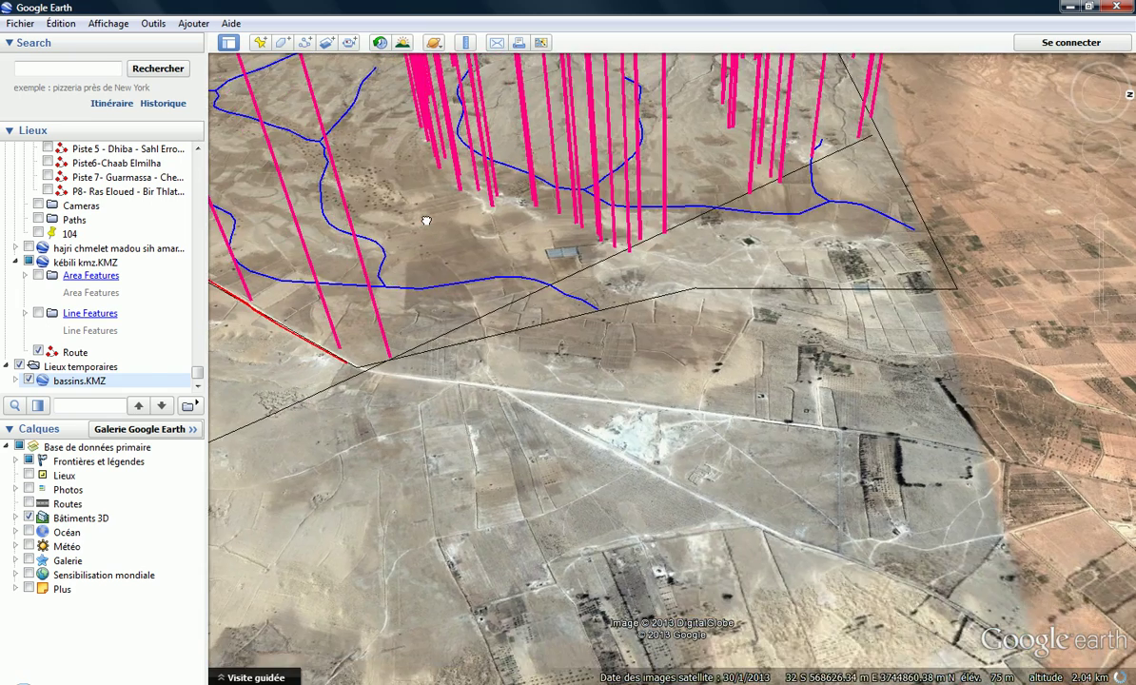
{"action": "scroll", "coordinate": [604, 388], "scroll_direction": "up", "scroll_amount": 2}
{"action": "left_click_drag", "start_coordinate": [604, 387], "coordinate": [479, 450]}
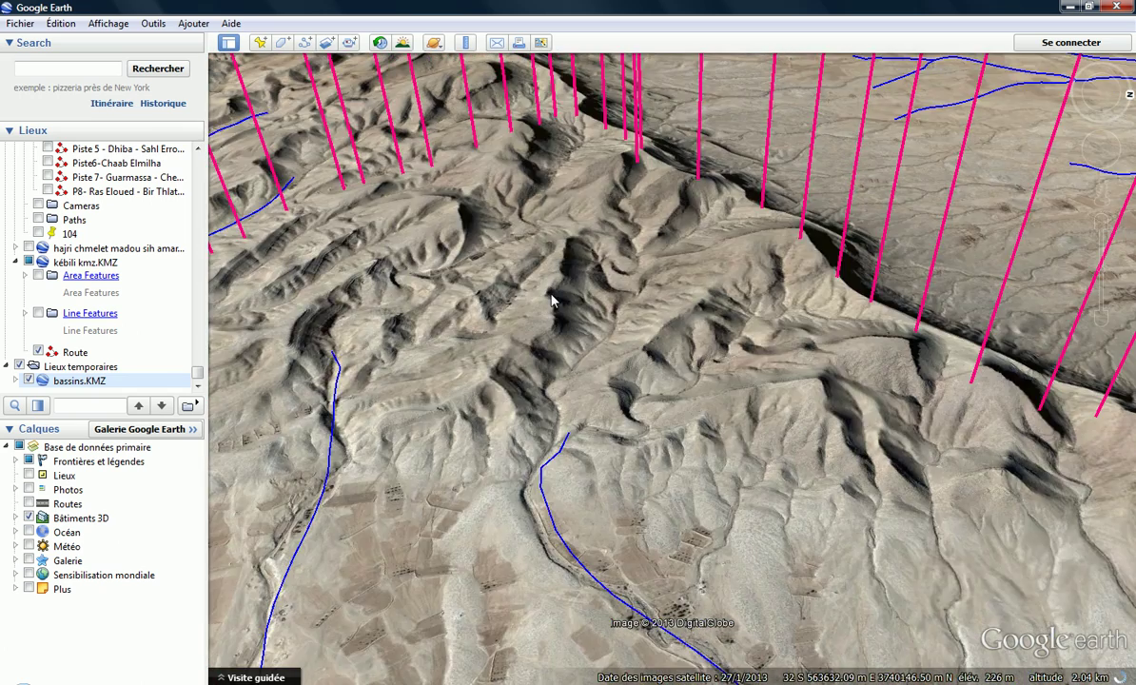
{"action": "left_click_drag", "start_coordinate": [551, 301], "coordinate": [763, 368]}
{"action": "left_click_drag", "start_coordinate": [389, 225], "coordinate": [790, 393]}
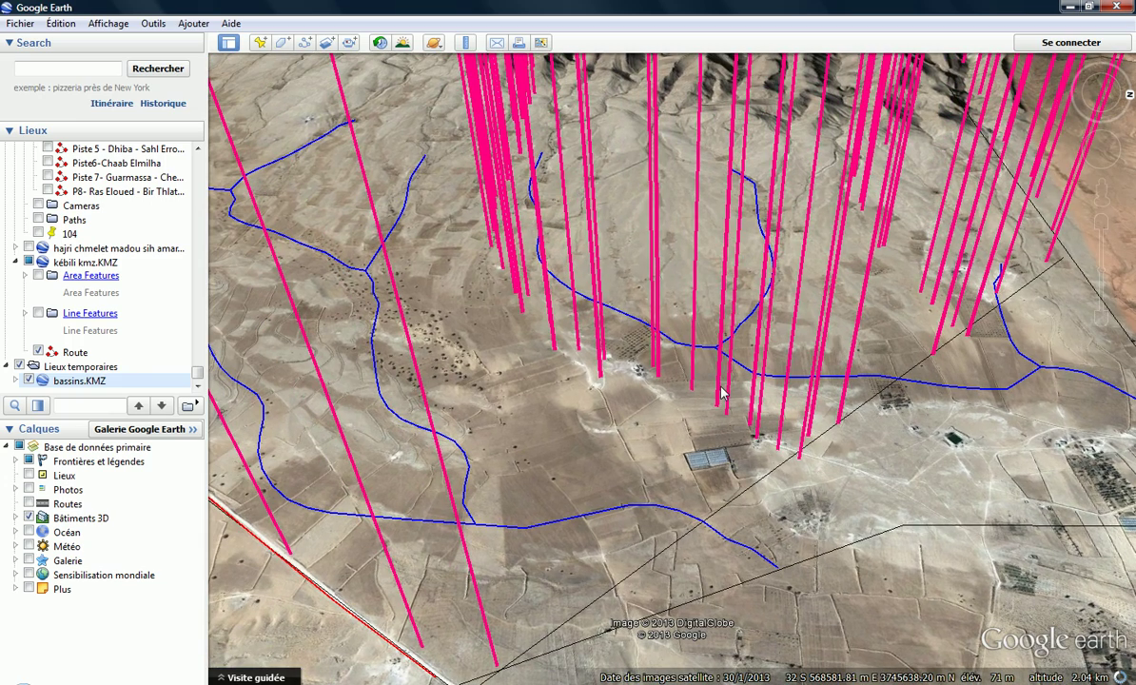
{"action": "scroll", "coordinate": [660, 352], "scroll_direction": "down", "scroll_amount": 3}
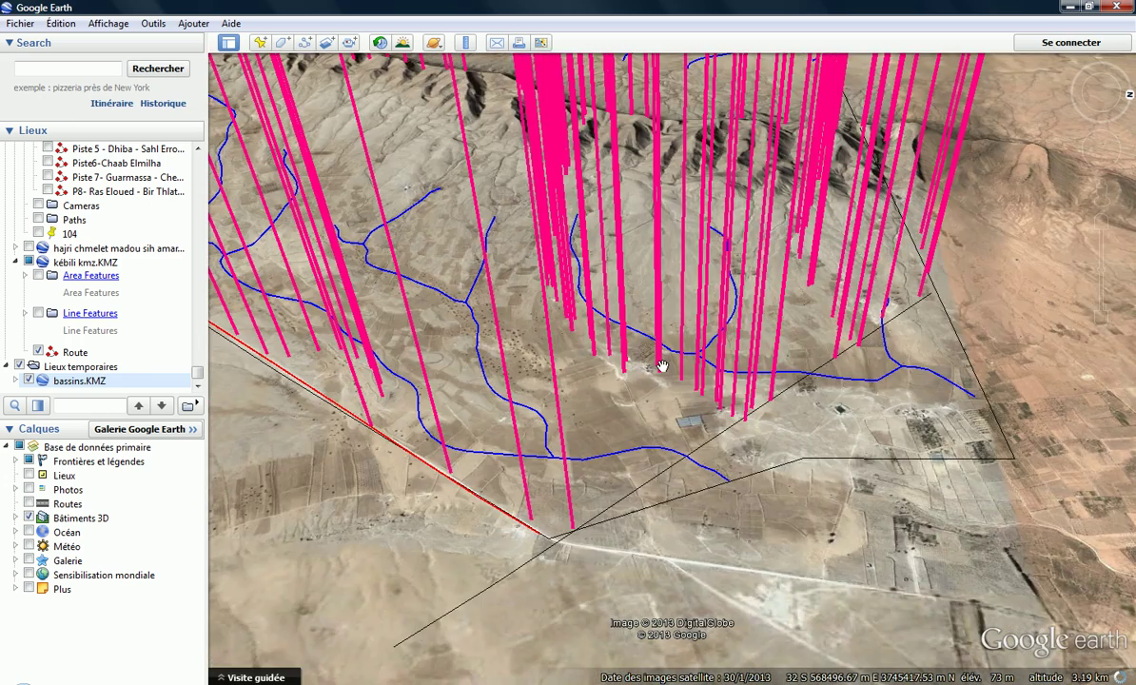